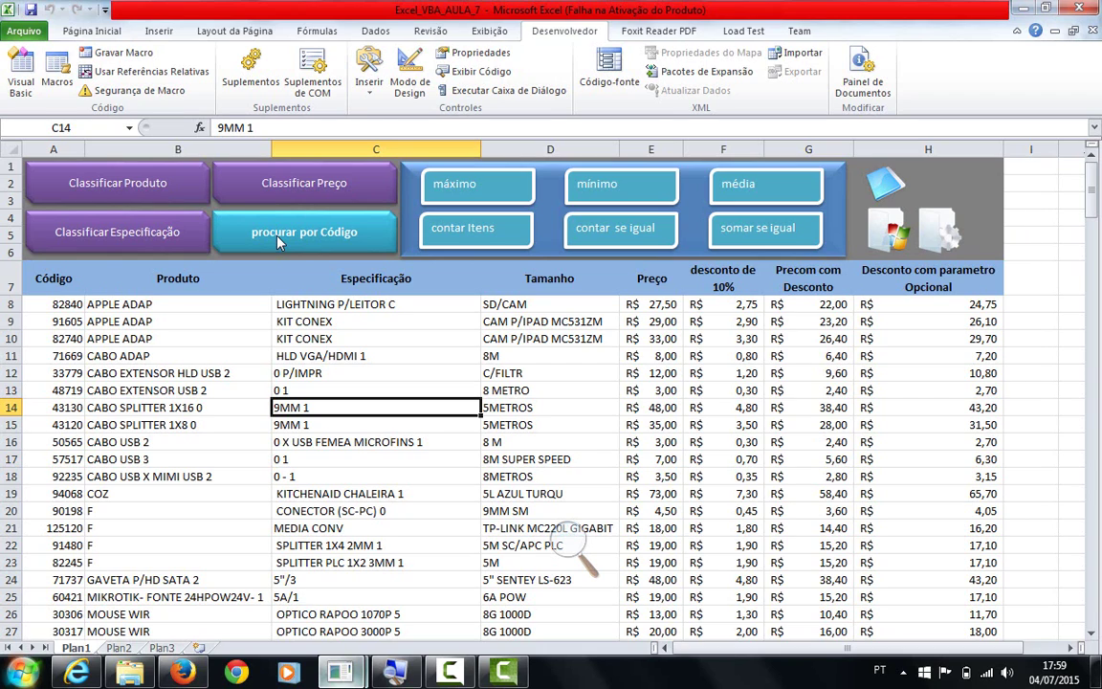
Step through the product rows, visit the first empty row below the data, then return to the top
key(Up)
key(Up)
key(Up)
key(Up)
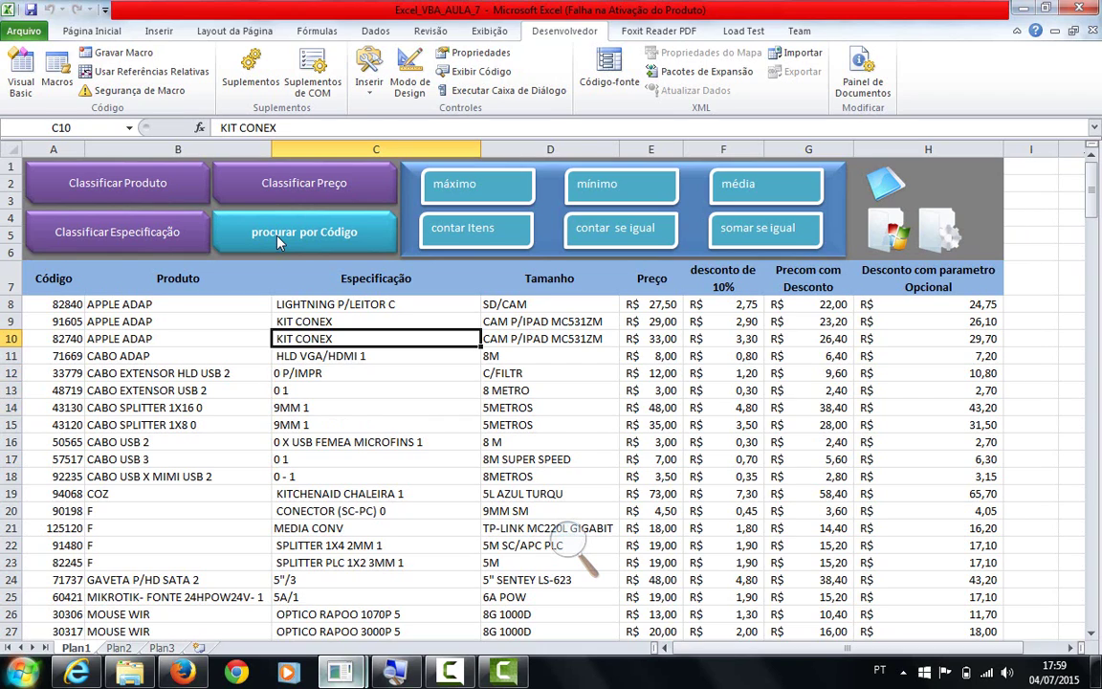
key(Up)
key(Down)
key(Down)
key(Down)
key(Up)
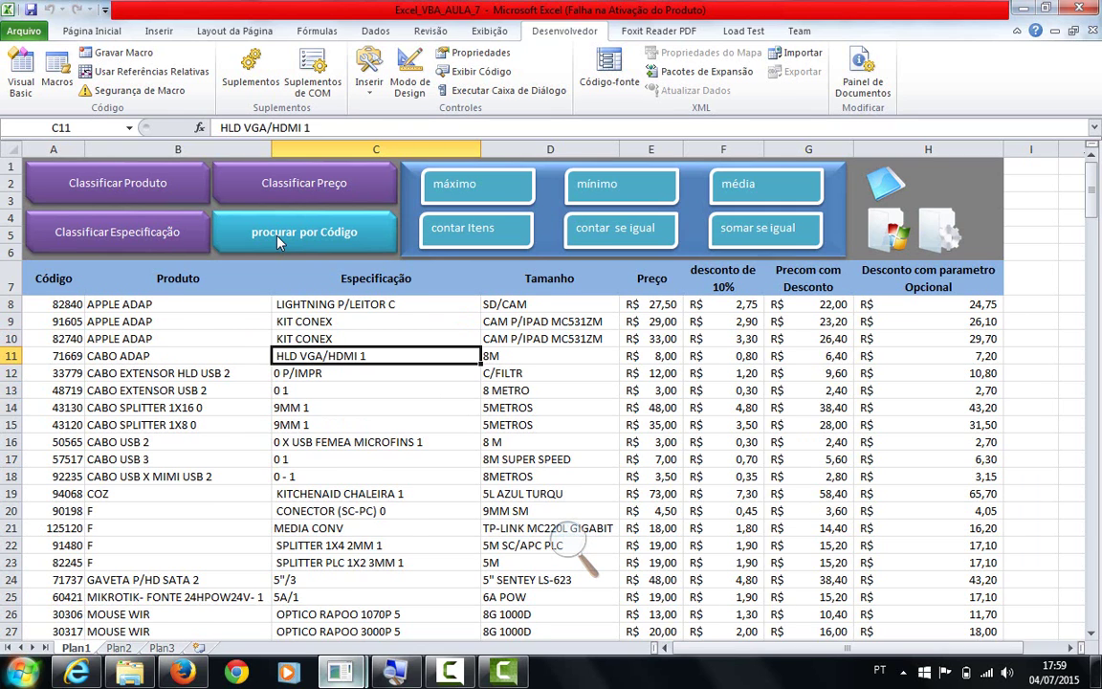
key(ctrl+Down)
key(Down)
key(Down)
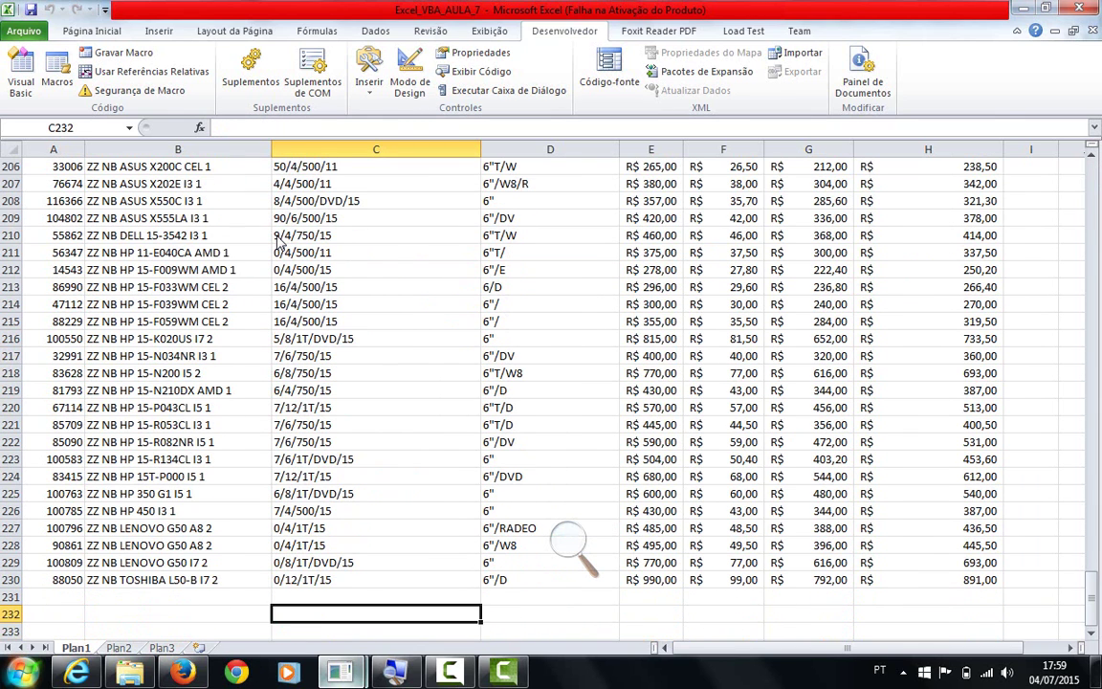
key(Up)
key(Left)
key(Left)
key(Right)
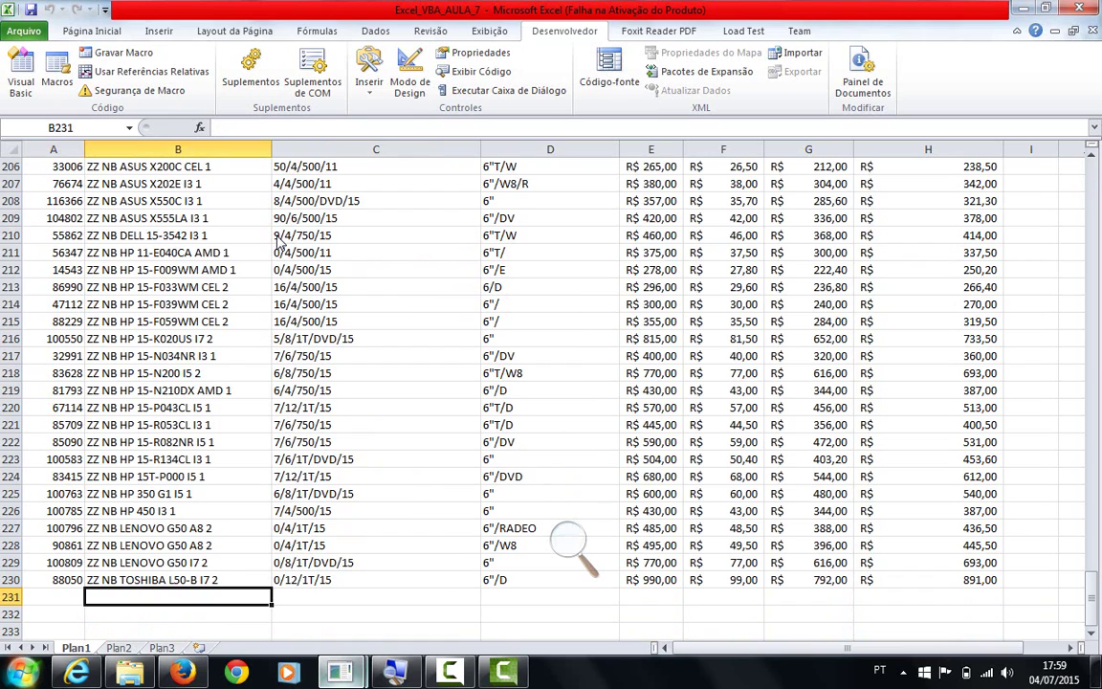
key(Up)
key(ctrl+Up)
key(ctrl+Up)
key(Down)
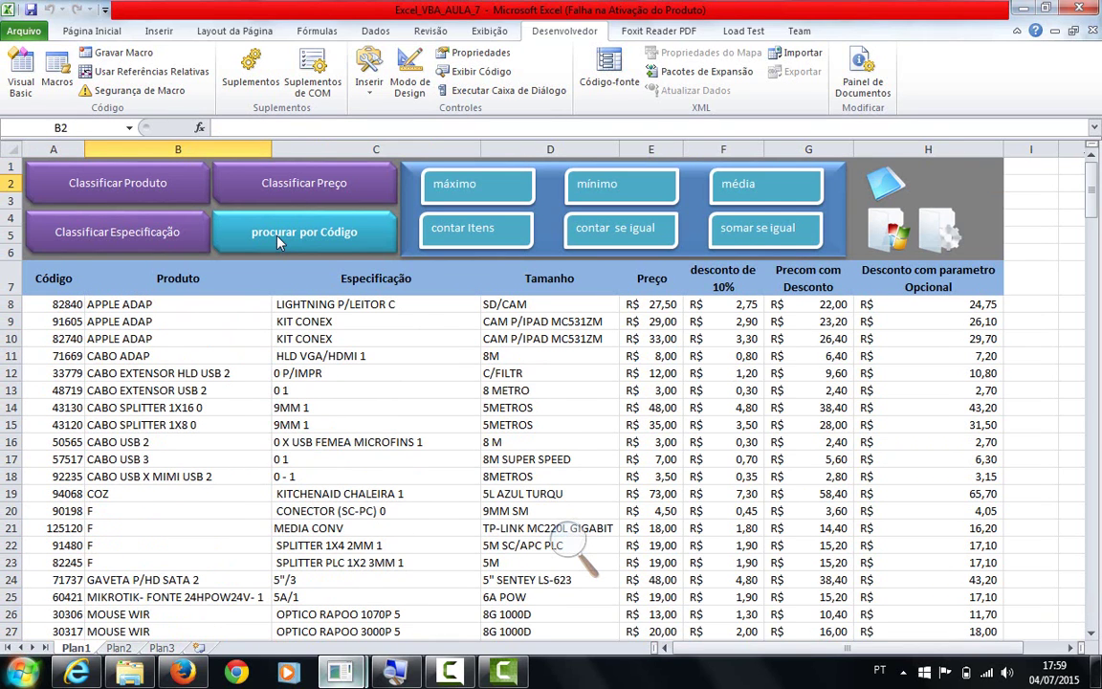
key(Down)
key(Down)
key(Down)
key(Down)
key(Down)
key(Down)
key(Up)
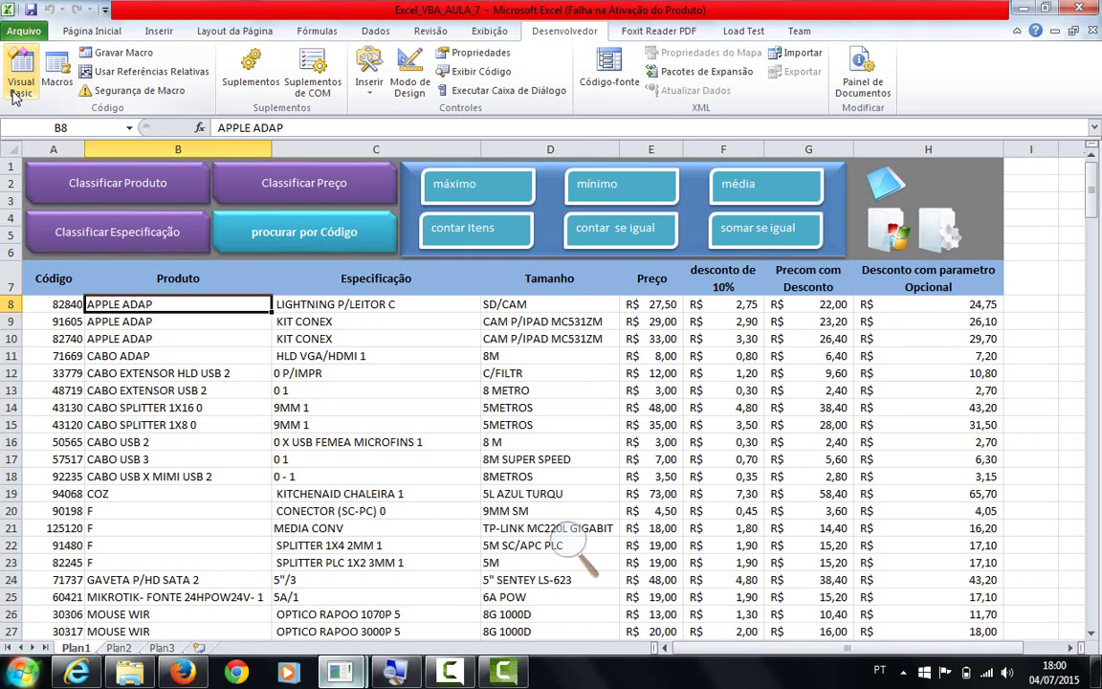
Open the Visual Basic editor and select Módulo1, then Módulo2, in the Project pane
click(19, 94)
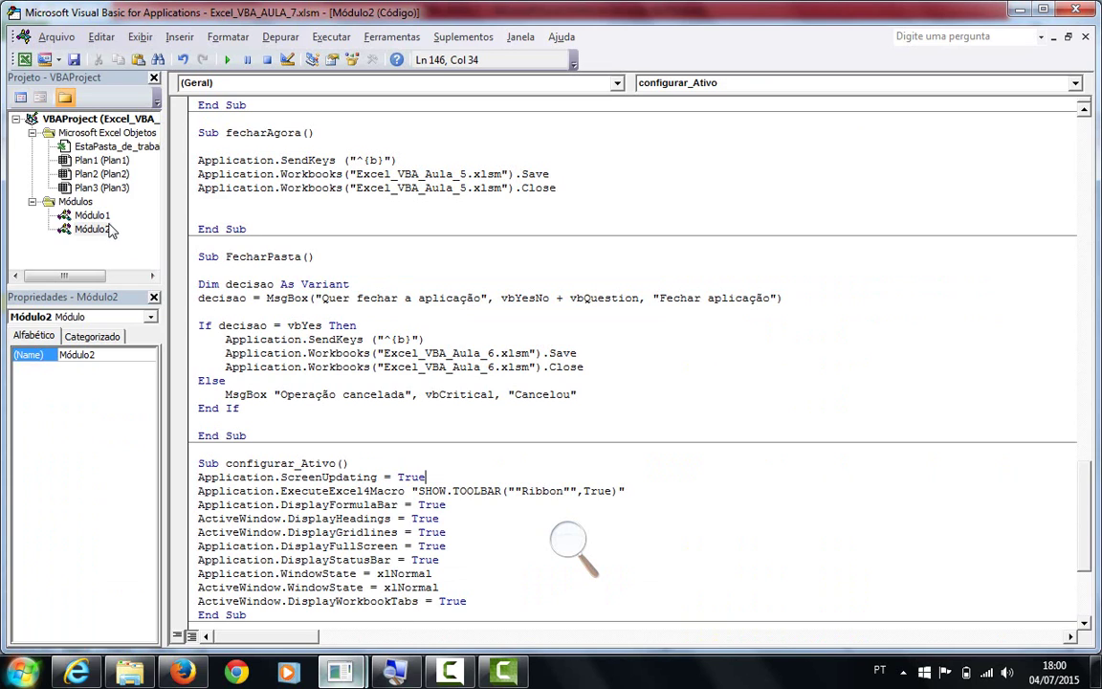
click(93, 215)
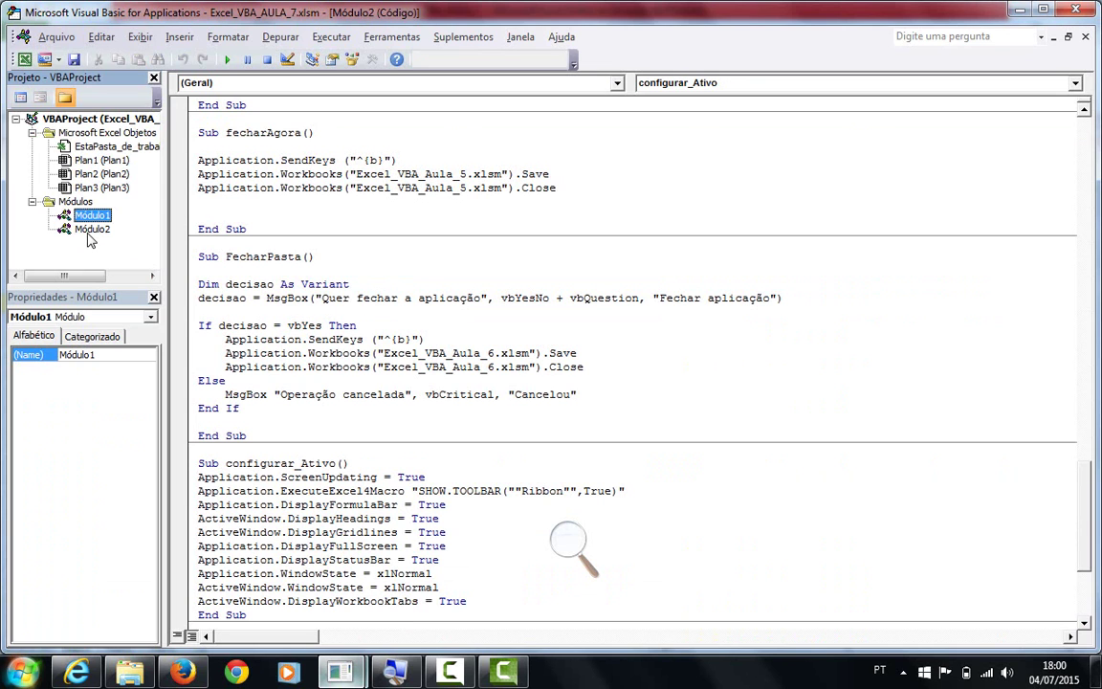
click(88, 232)
Scroll through Módulo2's procedures such as procurarPorCod, funMax, funMin and FecharPasta
click(356, 267)
scroll(356, 268, up, 4)
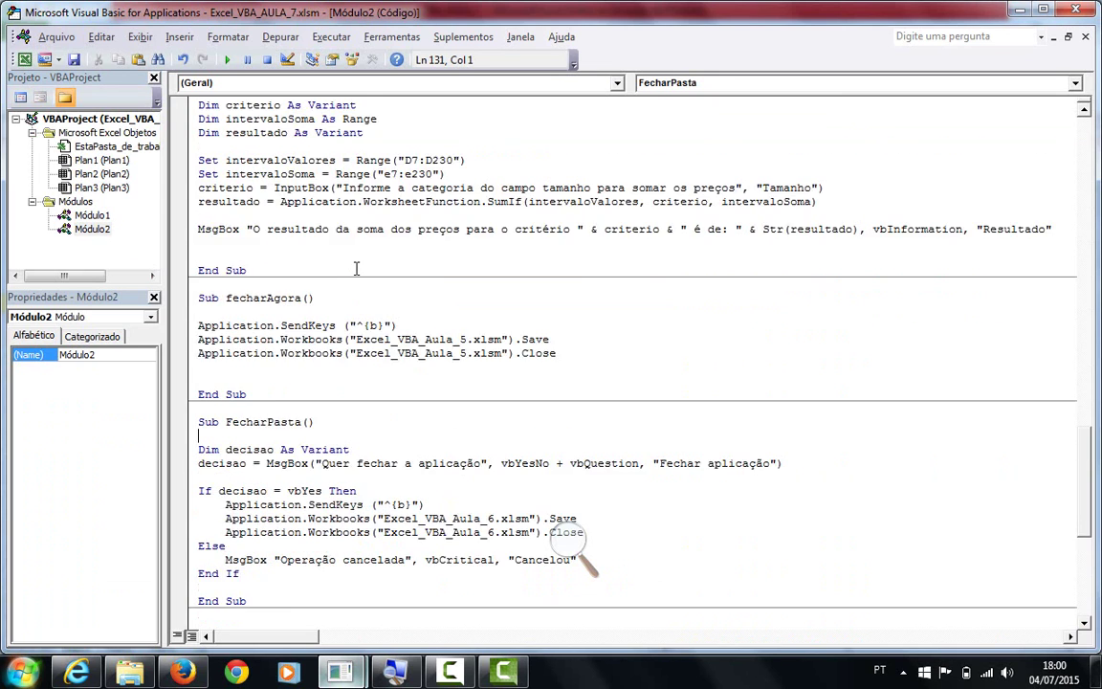
scroll(356, 268, up, 8)
scroll(356, 268, up, 8)
scroll(355, 268, up, 8)
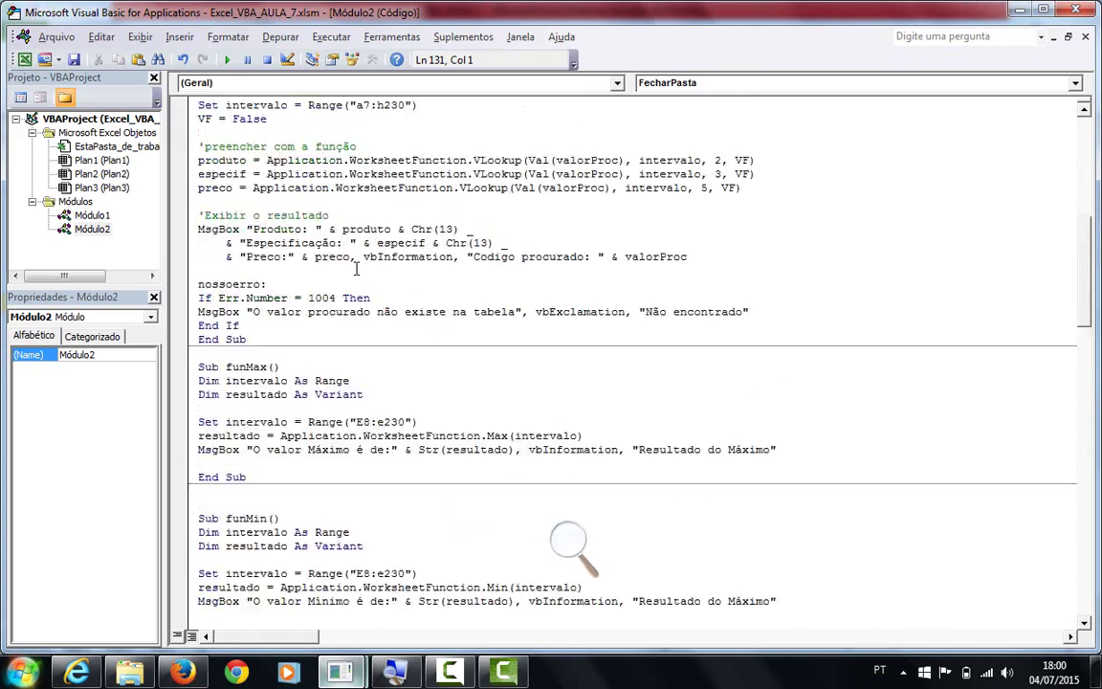
scroll(356, 268, up, 8)
scroll(356, 270, up, 2)
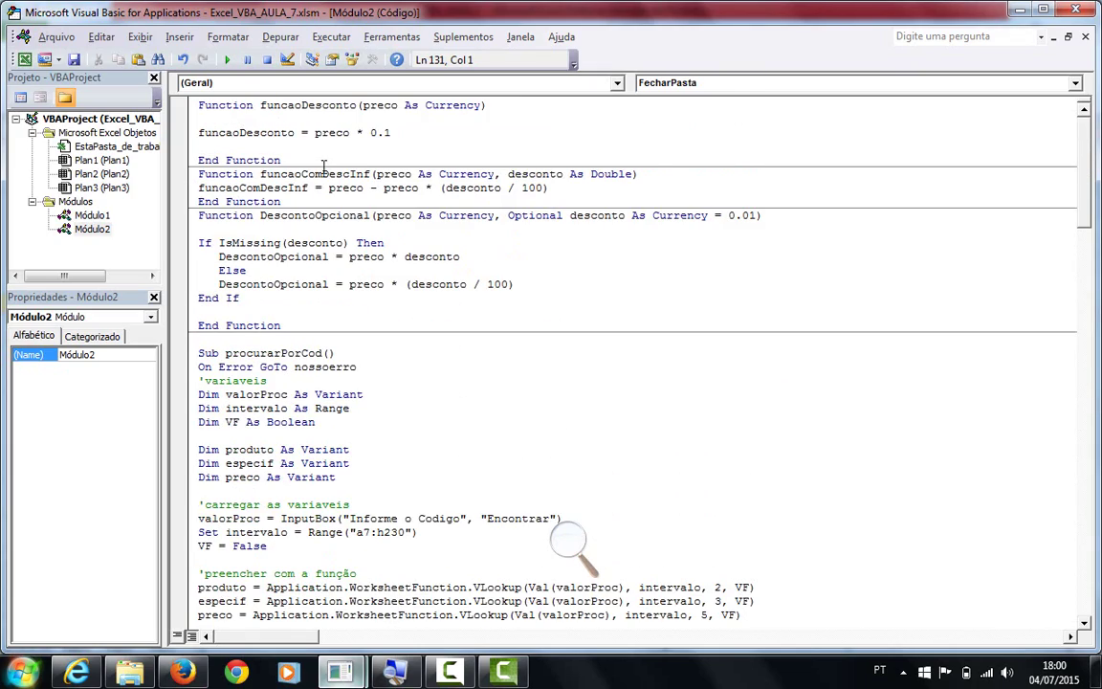
scroll(320, 165, down, 4)
scroll(321, 167, down, 2)
scroll(311, 200, down, 5)
scroll(297, 244, down, 6)
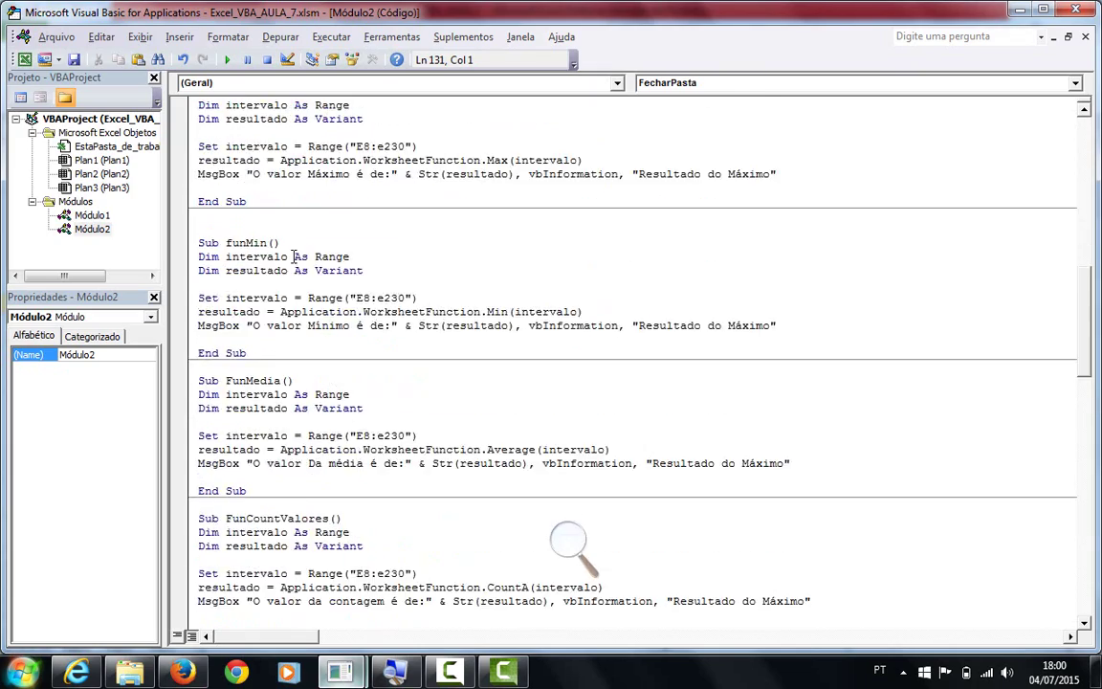
scroll(295, 256, down, 5)
scroll(295, 256, down, 5)
scroll(295, 256, down, 4)
scroll(295, 256, down, 7)
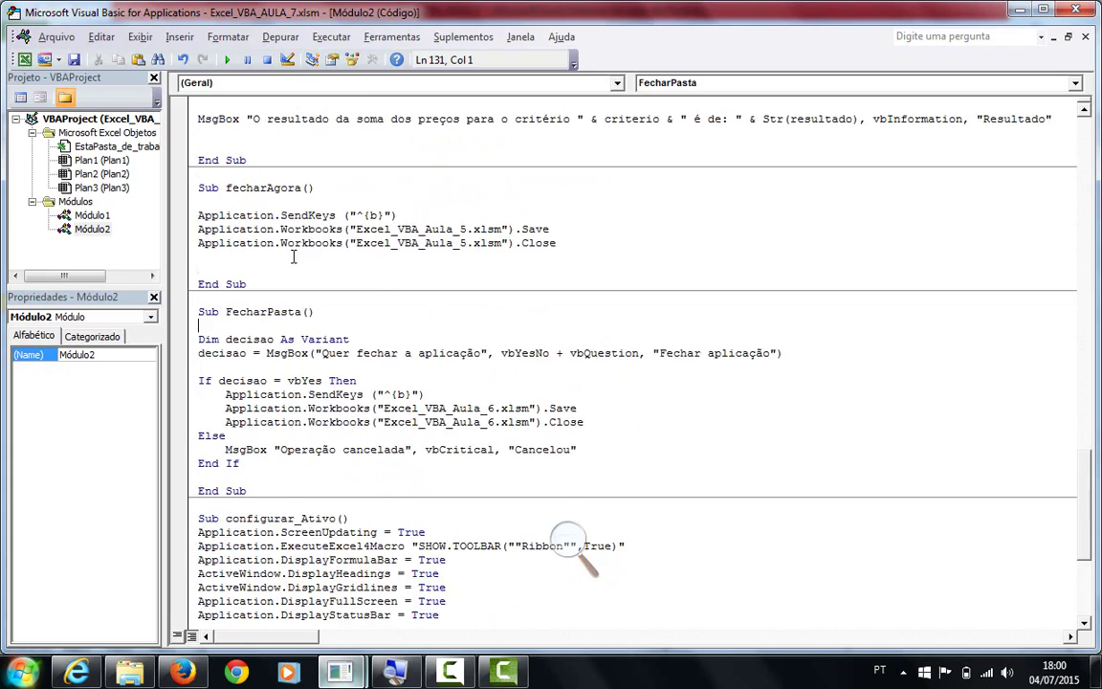
scroll(293, 256, up, 6)
scroll(293, 256, up, 7)
scroll(293, 257, up, 7)
scroll(293, 257, up, 4)
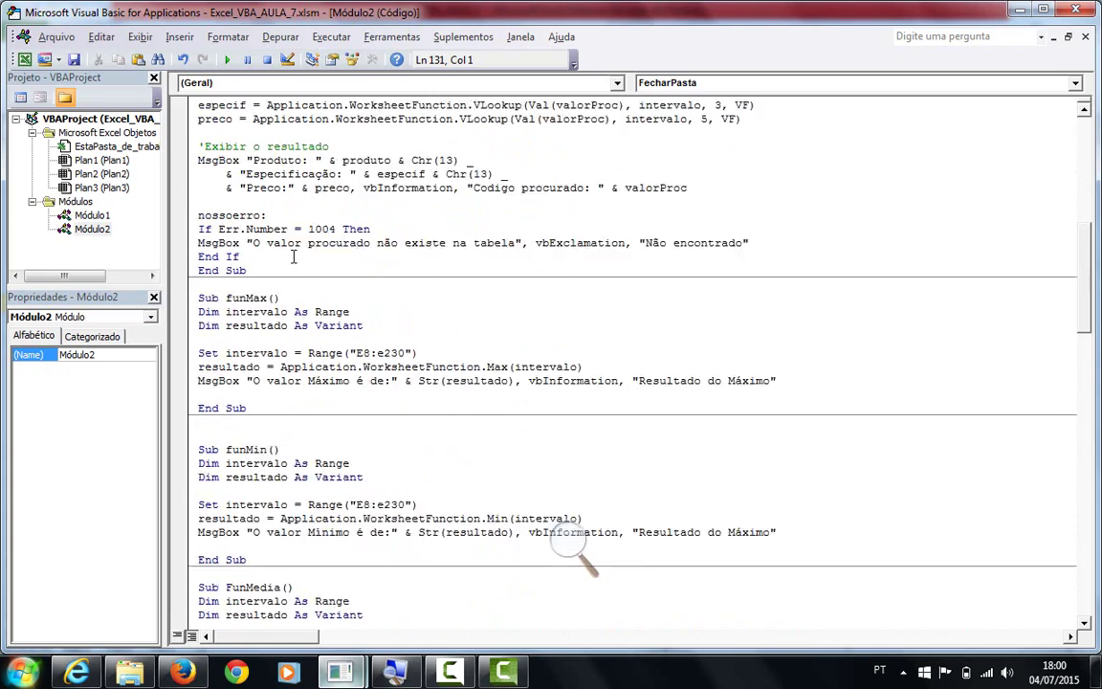
scroll(292, 256, up, 3)
scroll(293, 257, up, 7)
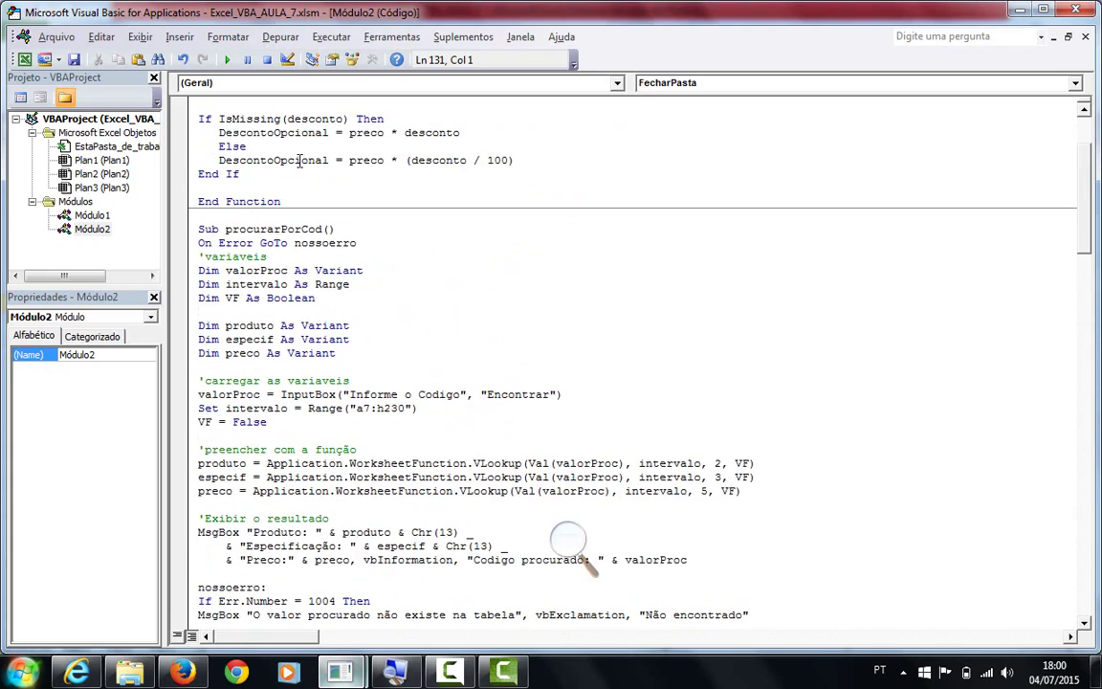
Insert a new UserForm1, rearrange the Project pane and Toolbox, and enlarge the form
click(183, 40)
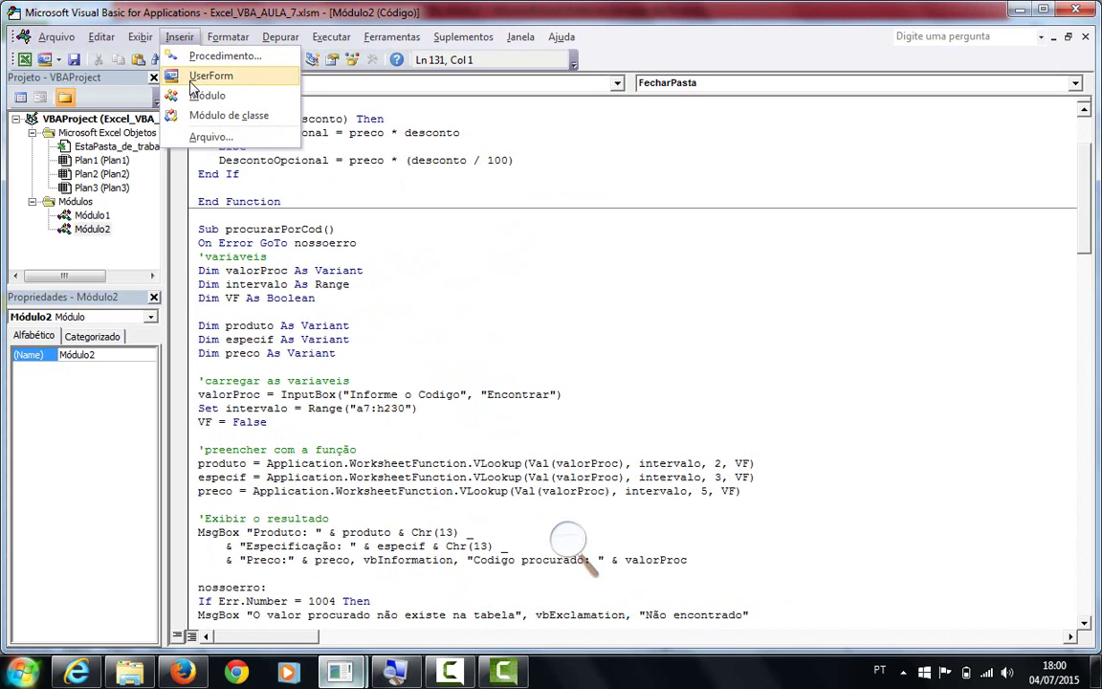
click(193, 82)
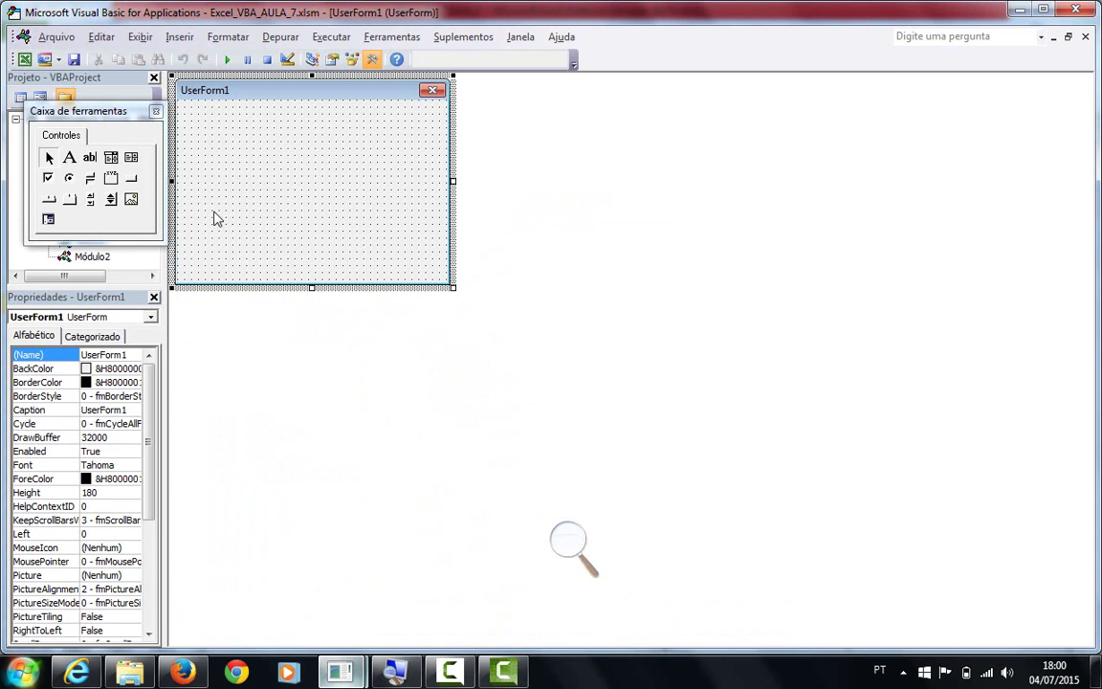
drag(79, 290, 96, 412)
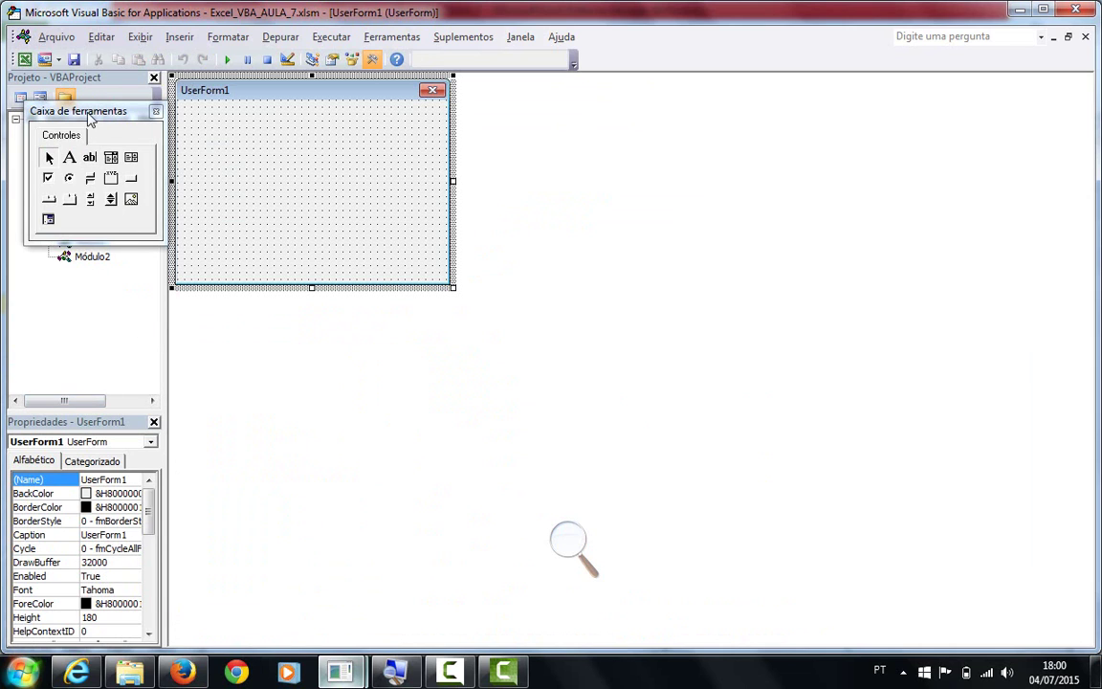
mouse_move(89, 113)
mouse_down()
mouse_move(77, 289)
mouse_move(996, 100)
mouse_up()
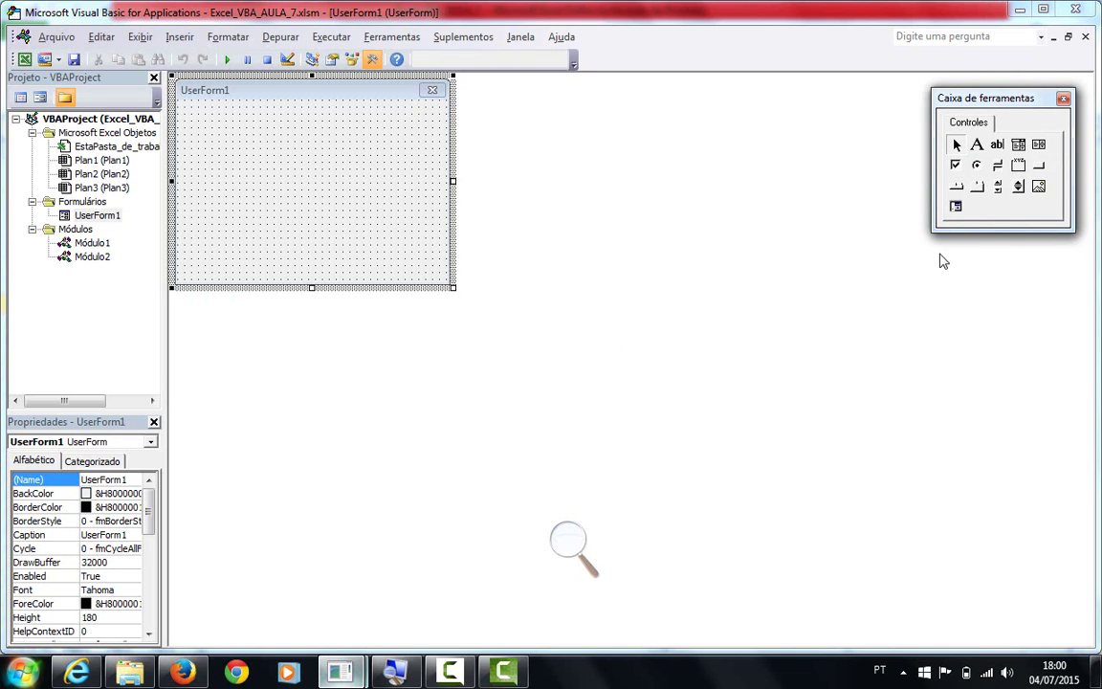
mouse_move(961, 232)
mouse_down()
mouse_move(991, 546)
mouse_move(1000, 335)
mouse_up()
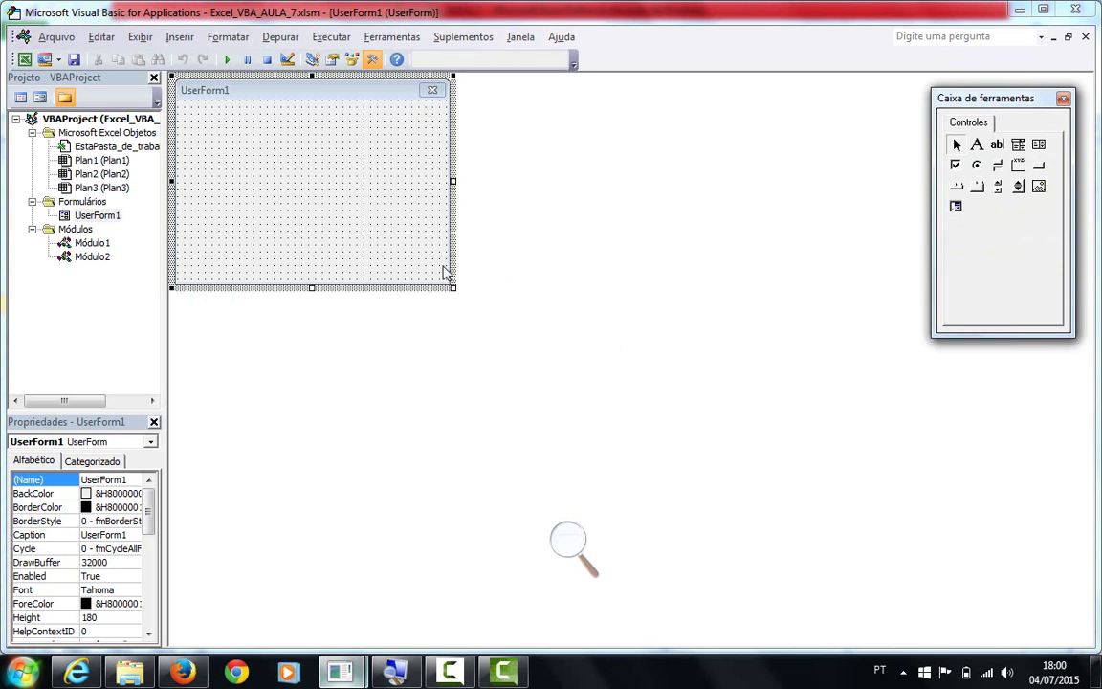
mouse_move(452, 288)
mouse_down()
mouse_move(508, 348)
mouse_move(727, 468)
mouse_up()
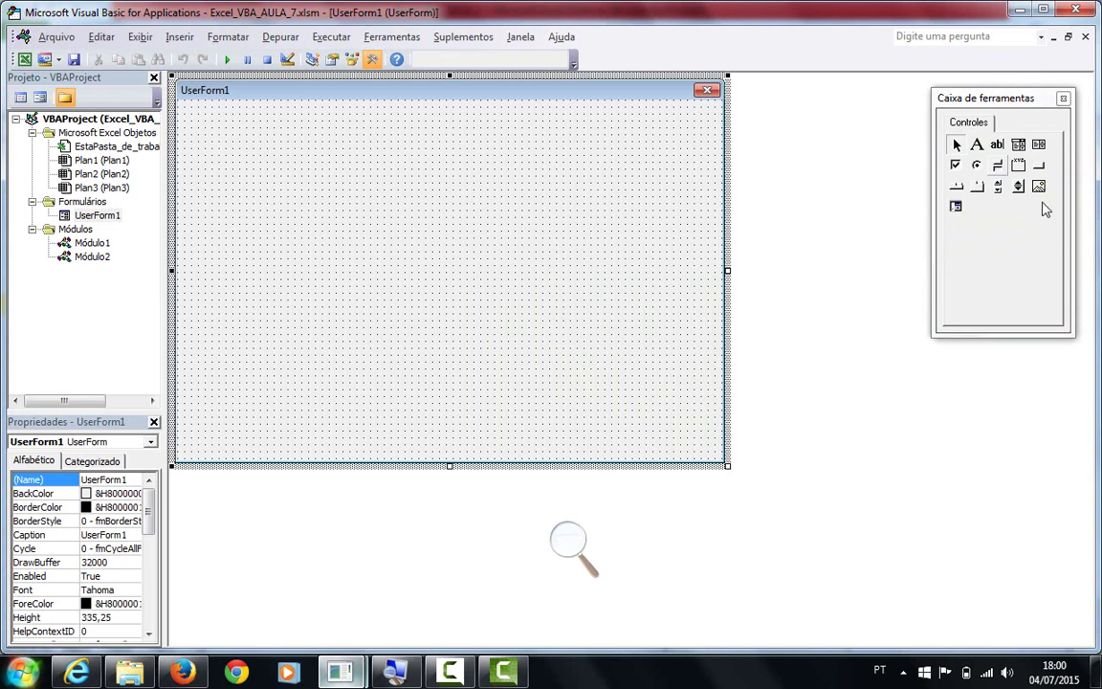
Place a CommandButton at UserForm1's lower-left corner and set its Caption to Fechar
click(1037, 168)
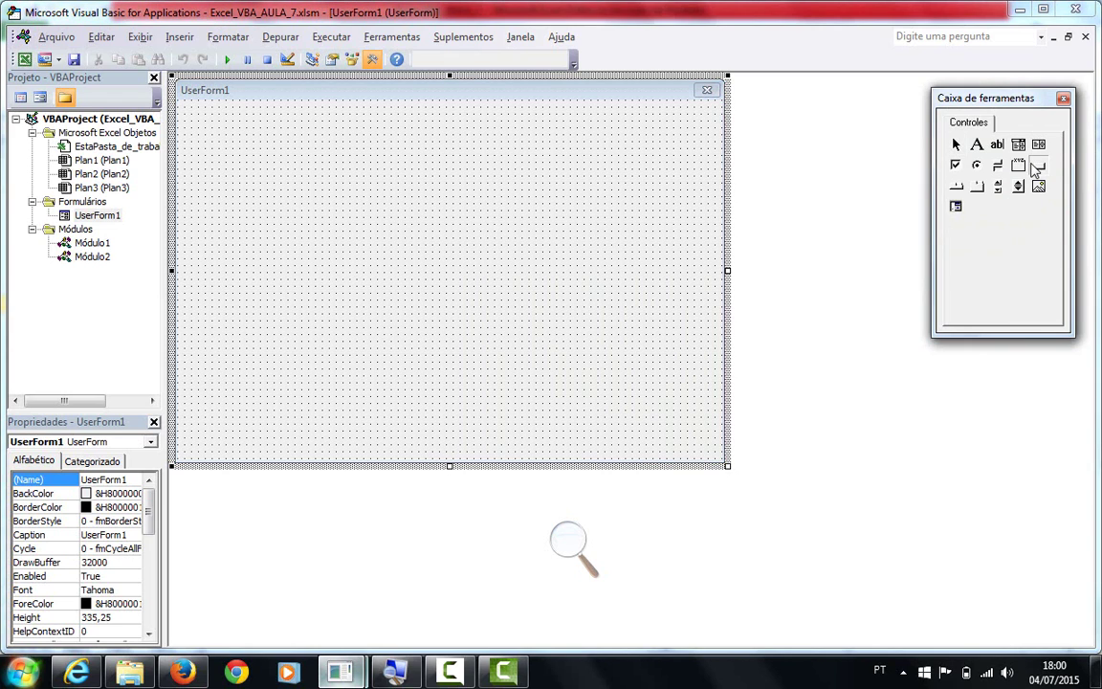
click(437, 209)
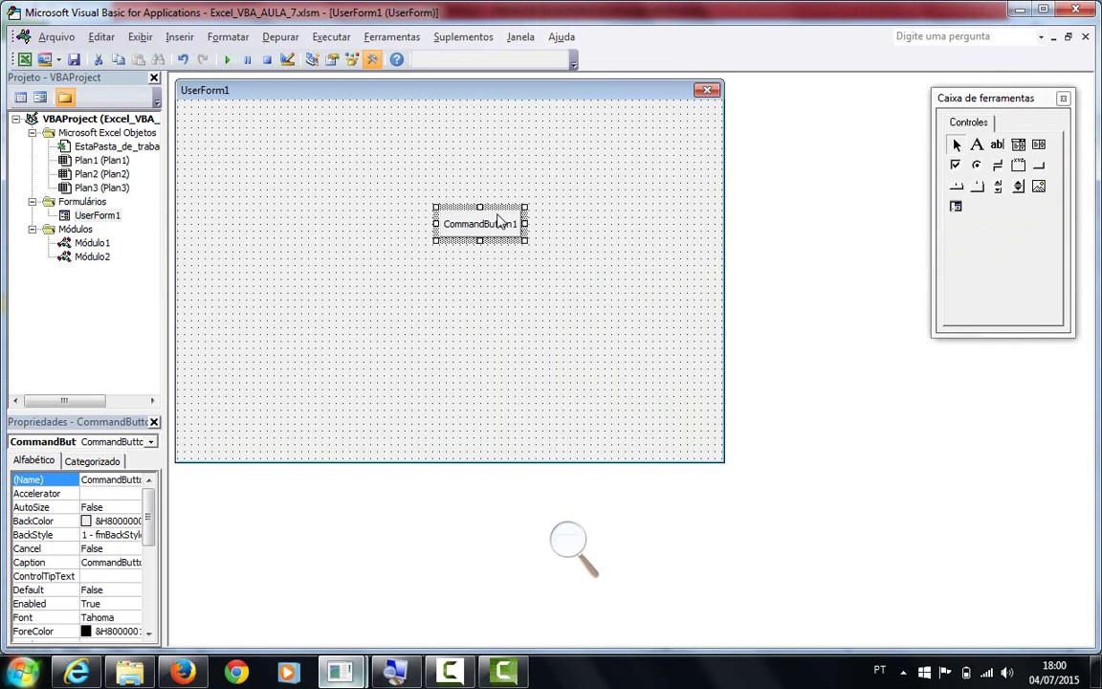
mouse_move(500, 216)
mouse_down()
mouse_move(380, 392)
mouse_move(247, 431)
mouse_up()
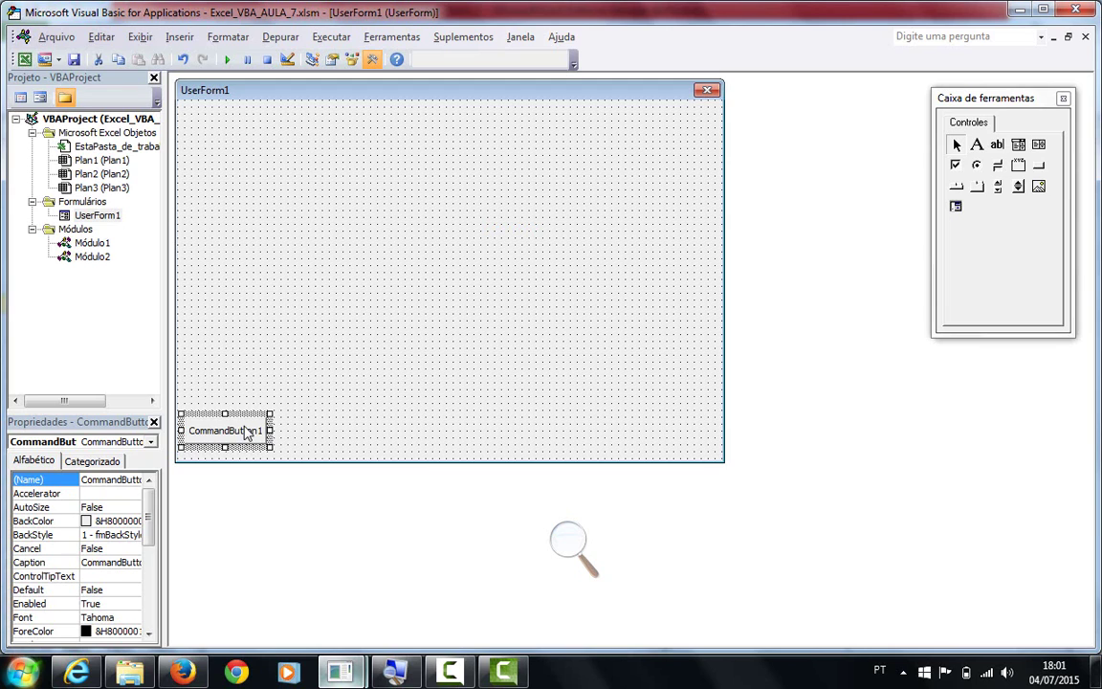
click(247, 430)
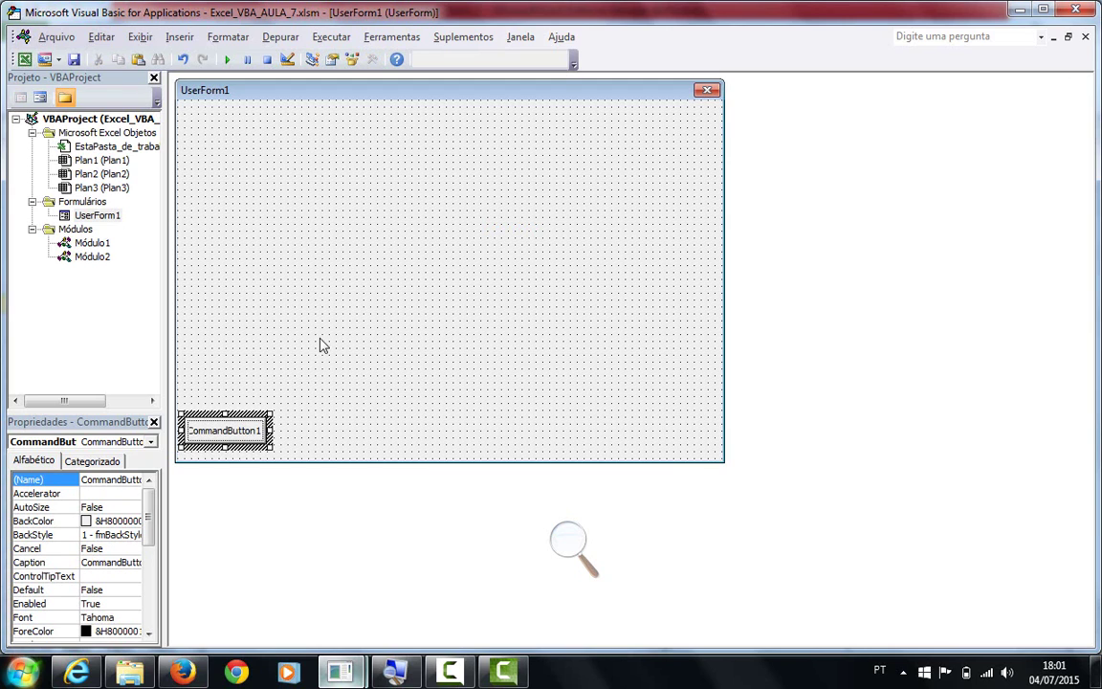
click(289, 310)
click(219, 438)
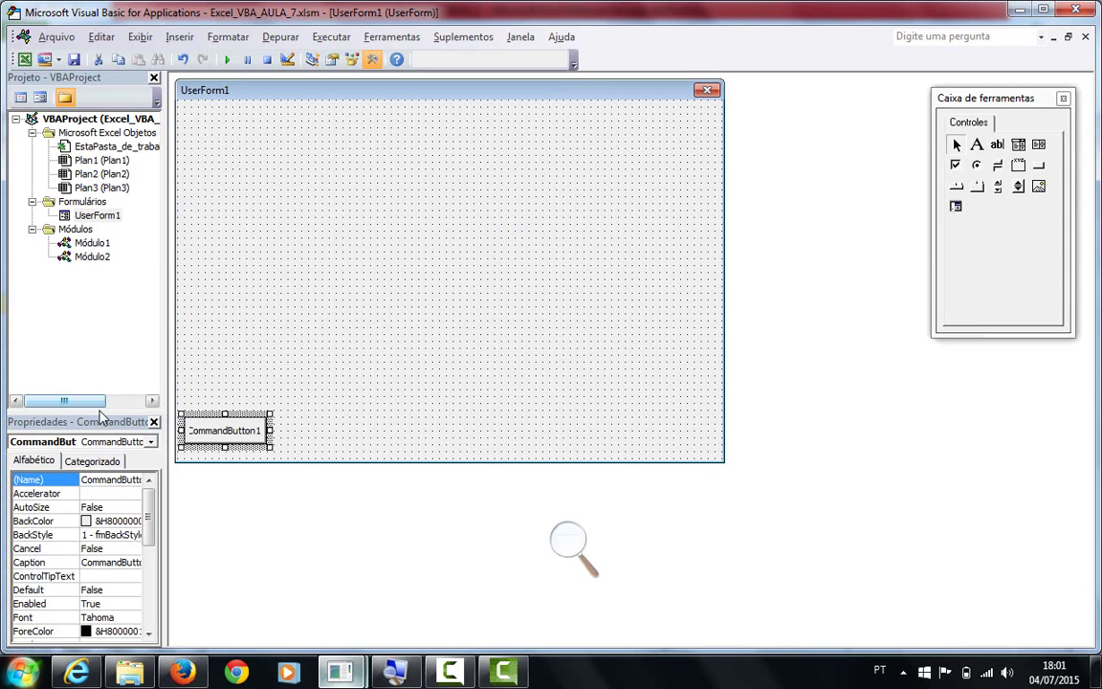
drag(101, 412, 125, 311)
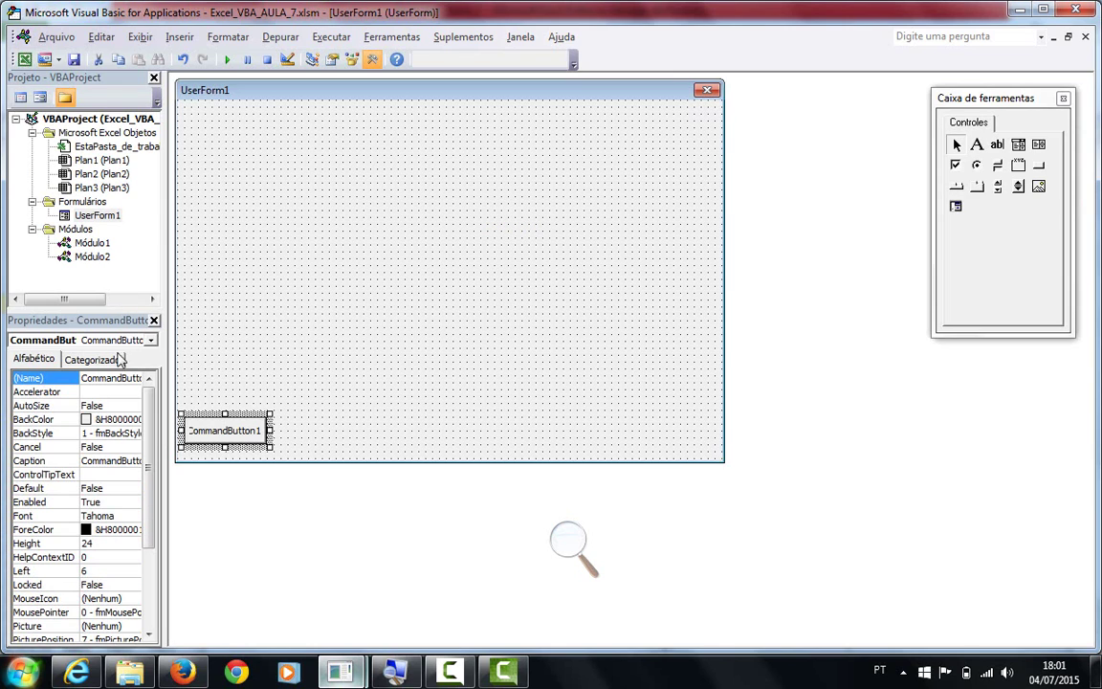
click(83, 461)
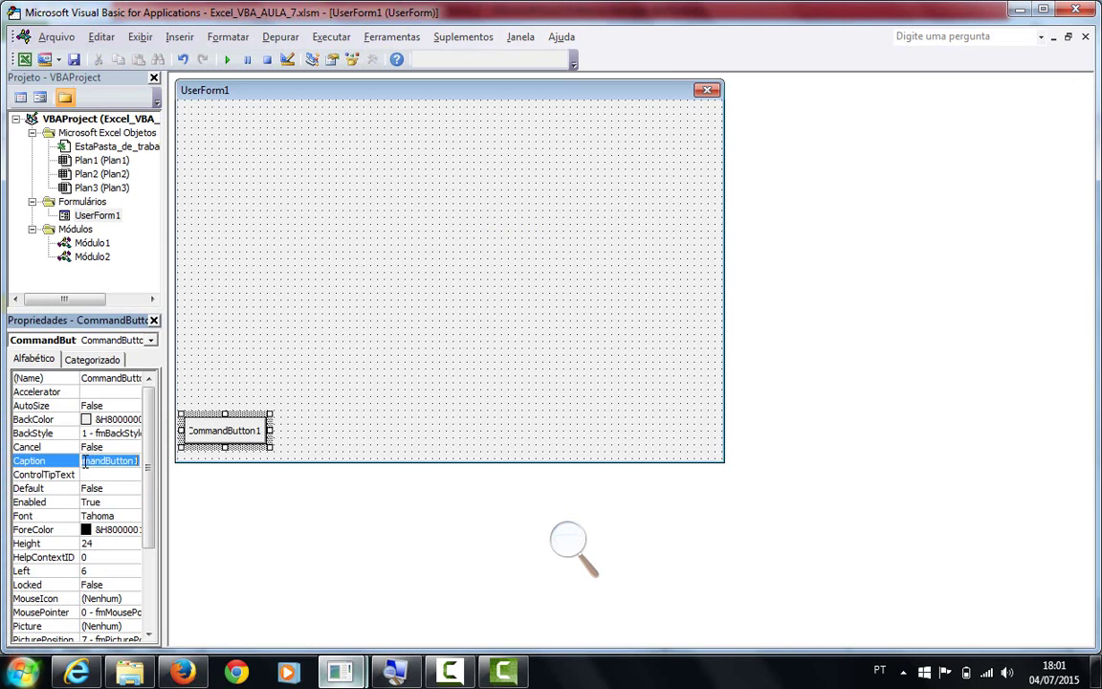
text(F)
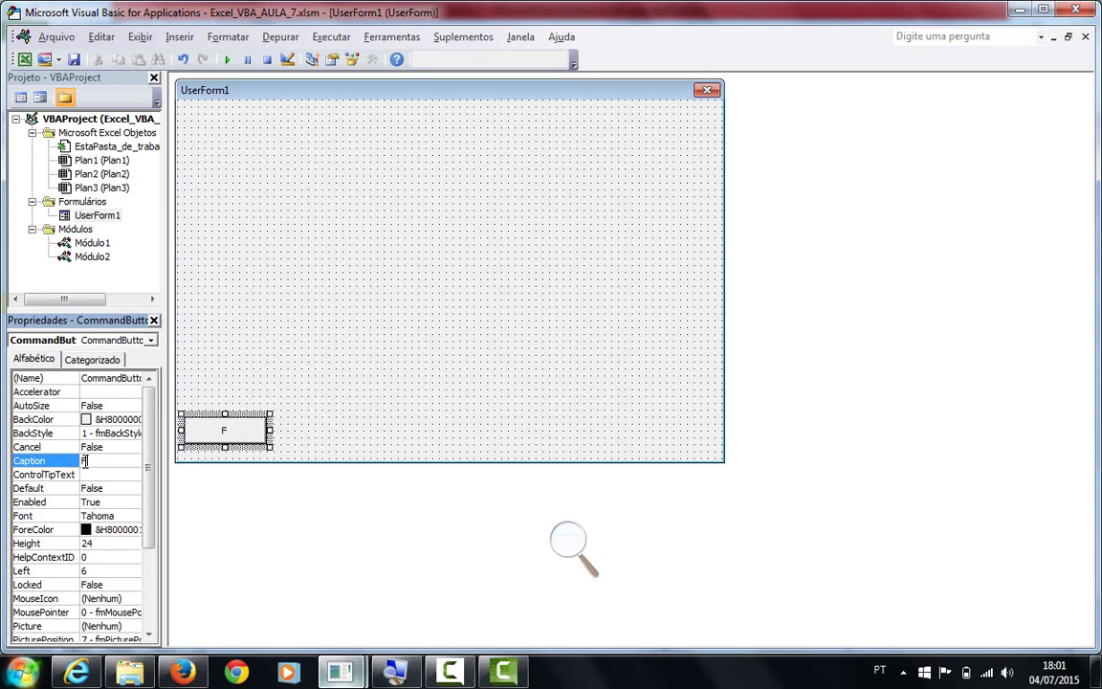
text(echar)
click(227, 352)
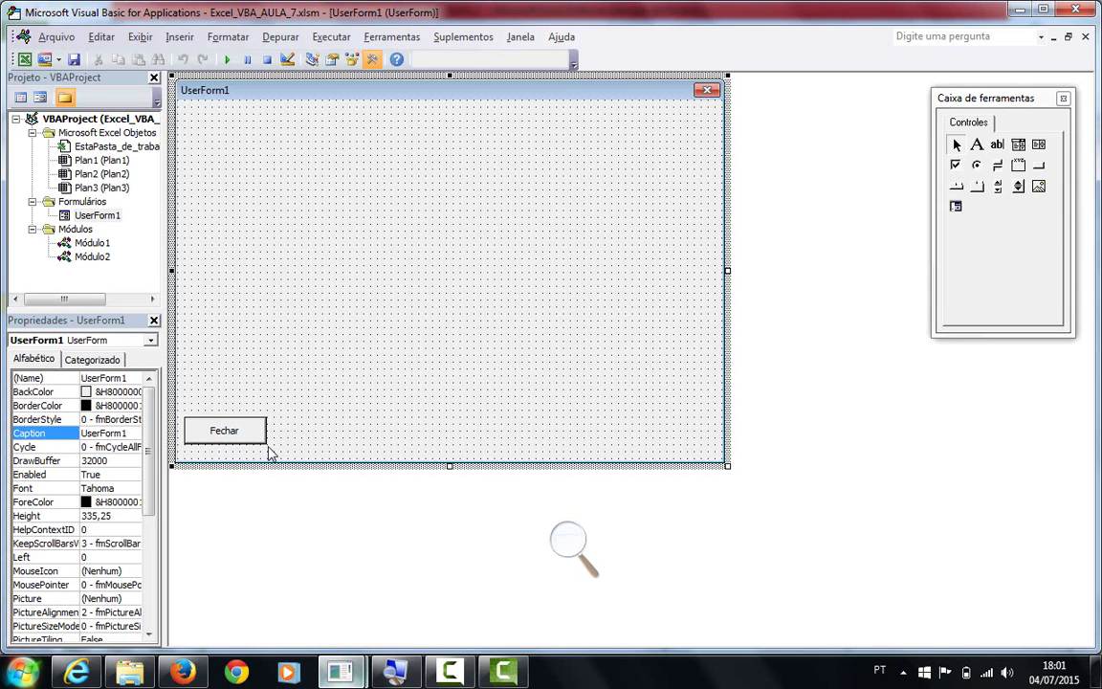
Write 'Unload Me' in the Fechar button's CommandButton1_Click procedure
double_click(260, 432)
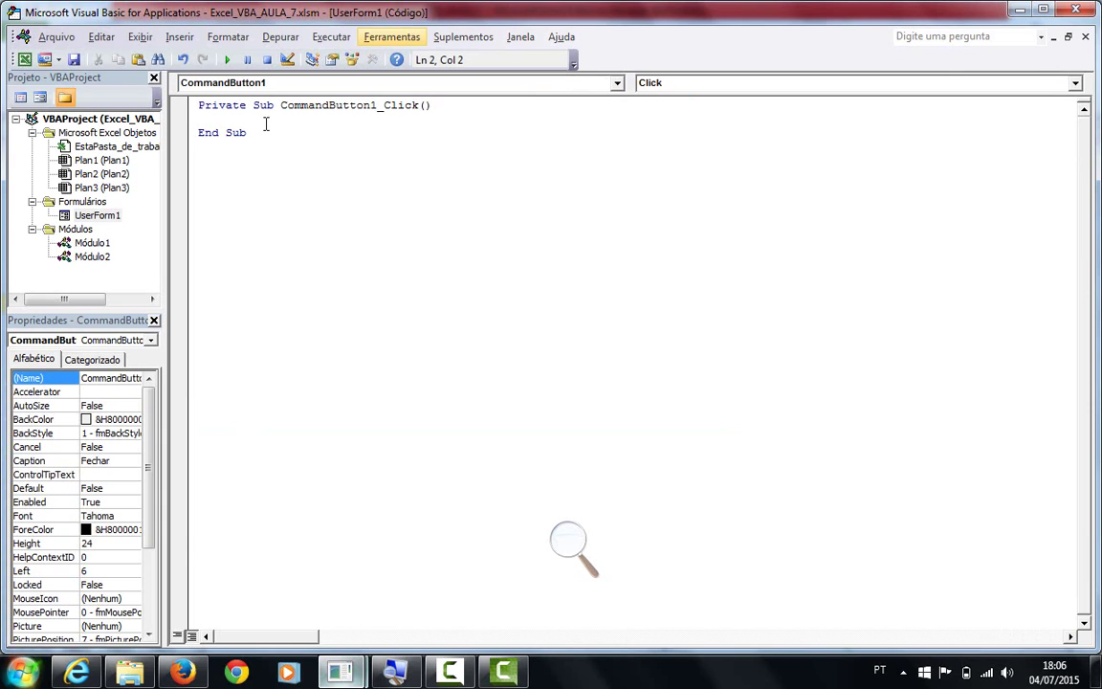
text(un)
text(la)
text(ad)
text( me)
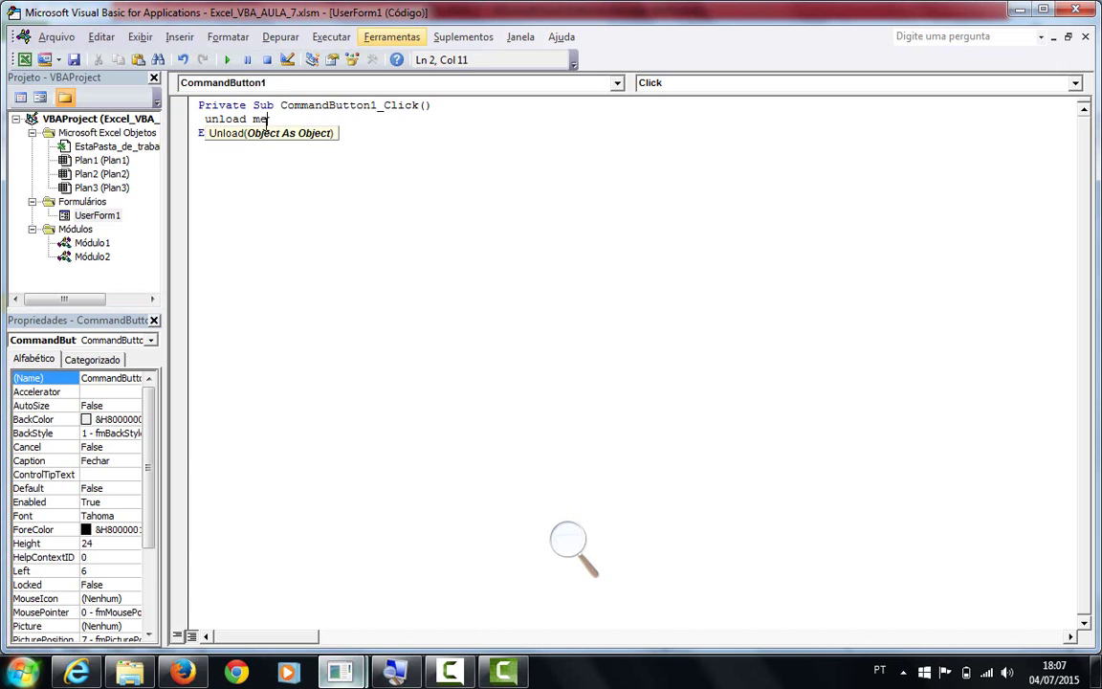
key(Return)
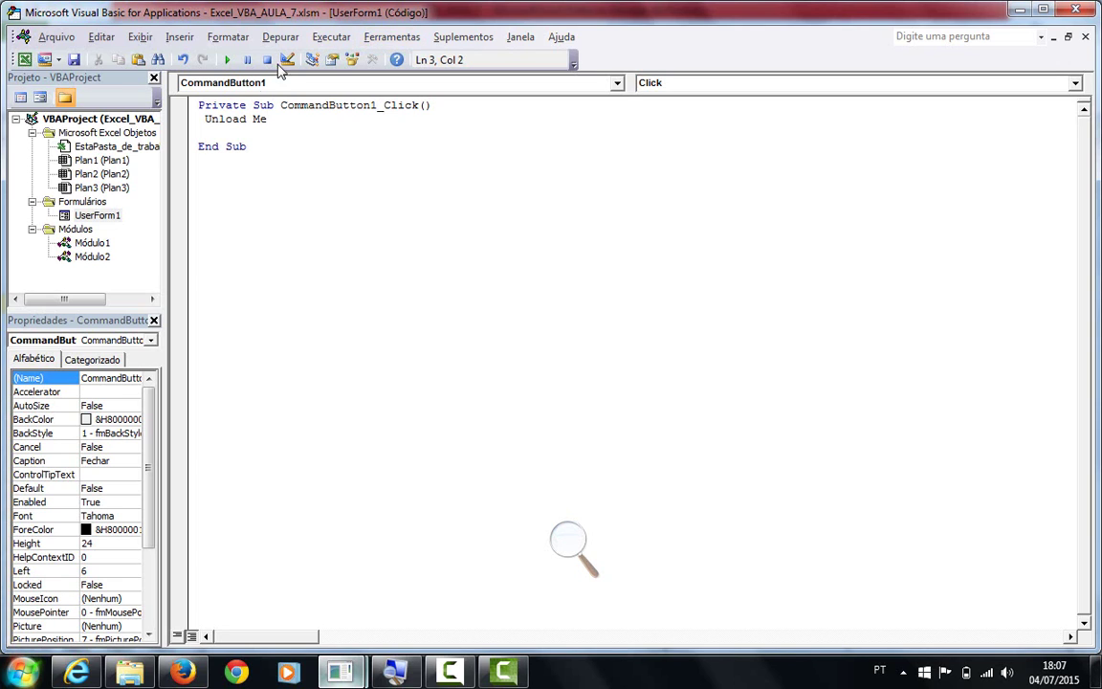
click(94, 258)
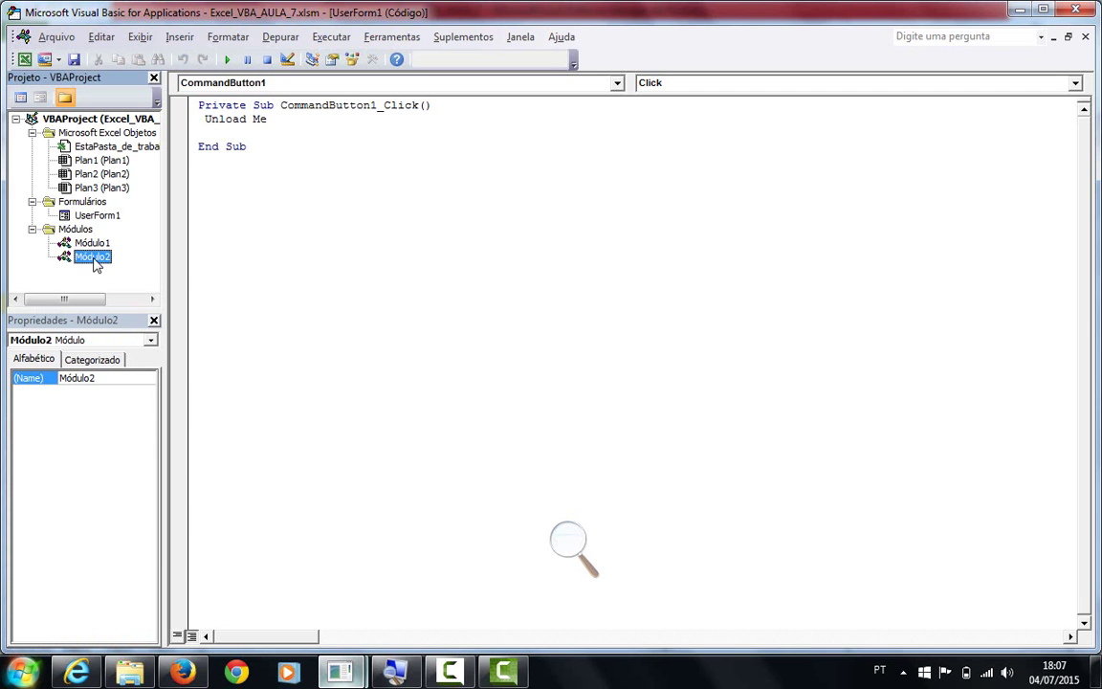
Open Módulo2's code and move to the end after its last procedure
double_click(93, 257)
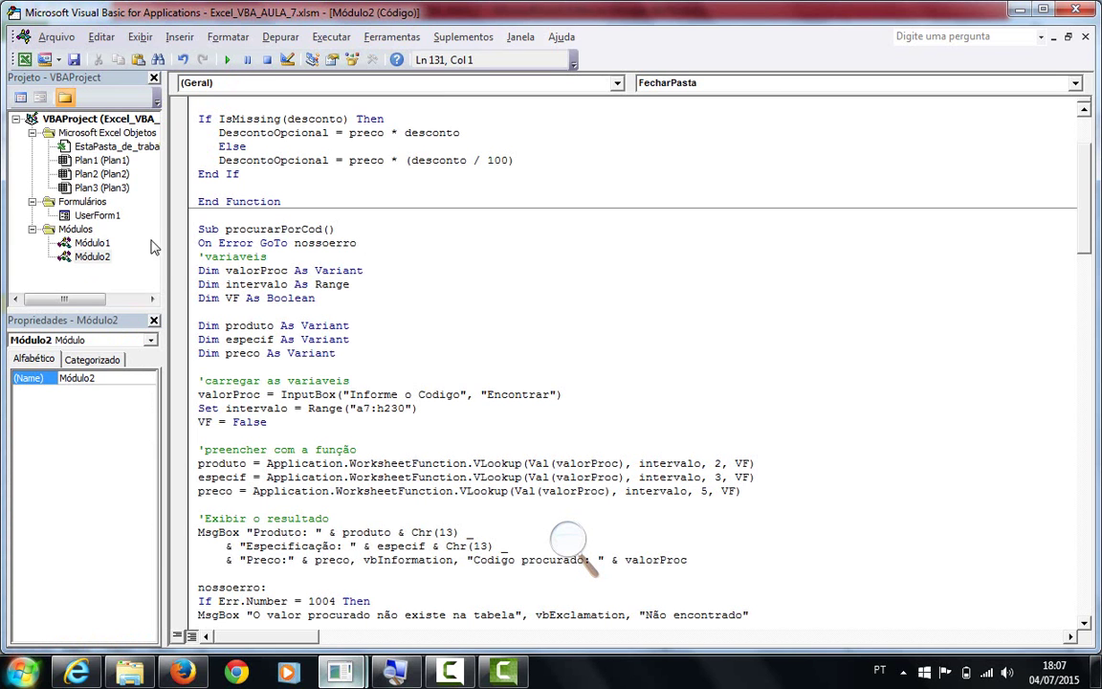
scroll(265, 287, down, 8)
scroll(263, 419, down, 2)
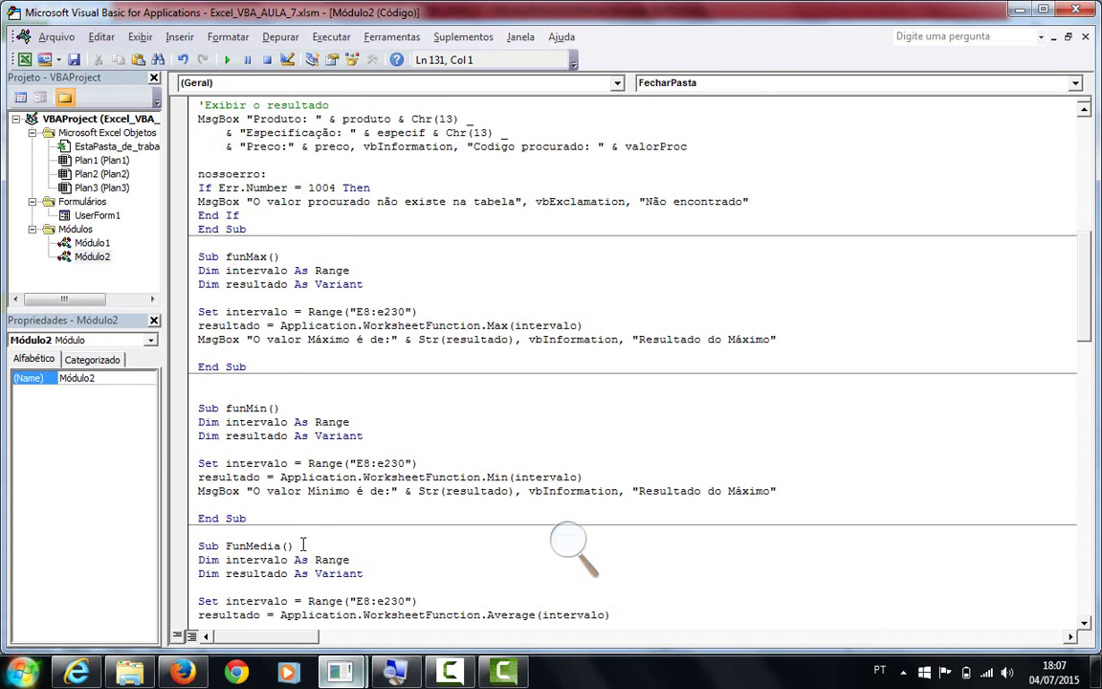
scroll(273, 489, down, 2)
scroll(306, 542, down, 3)
scroll(307, 536, down, 3)
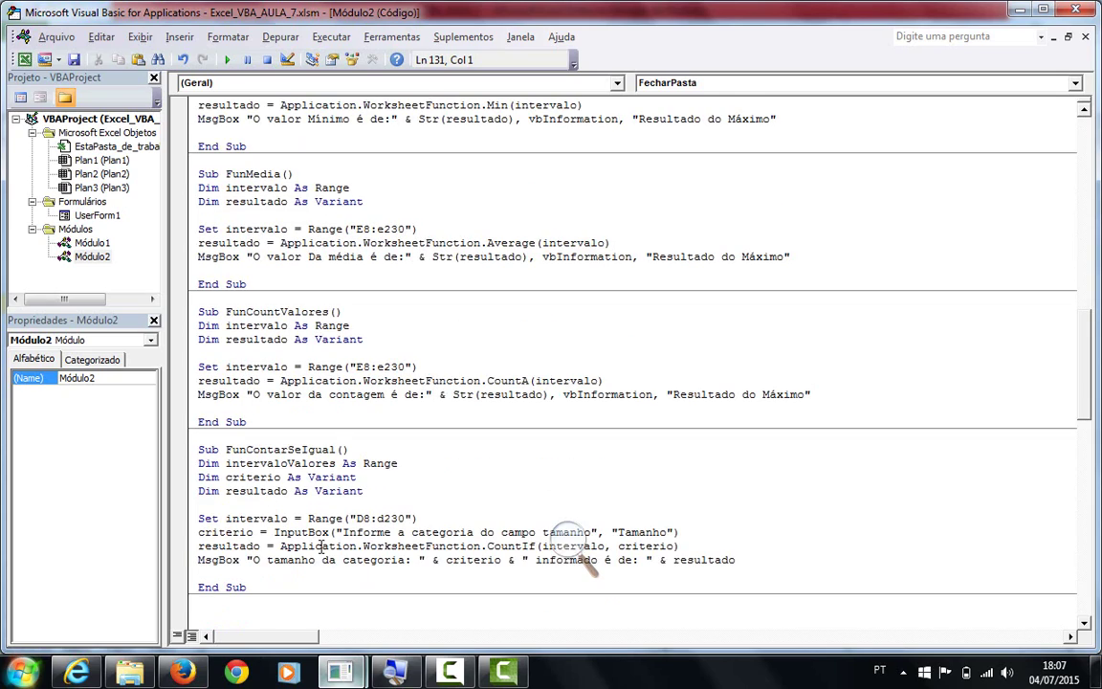
click(368, 614)
scroll(368, 612, down, 2)
scroll(368, 612, down, 2)
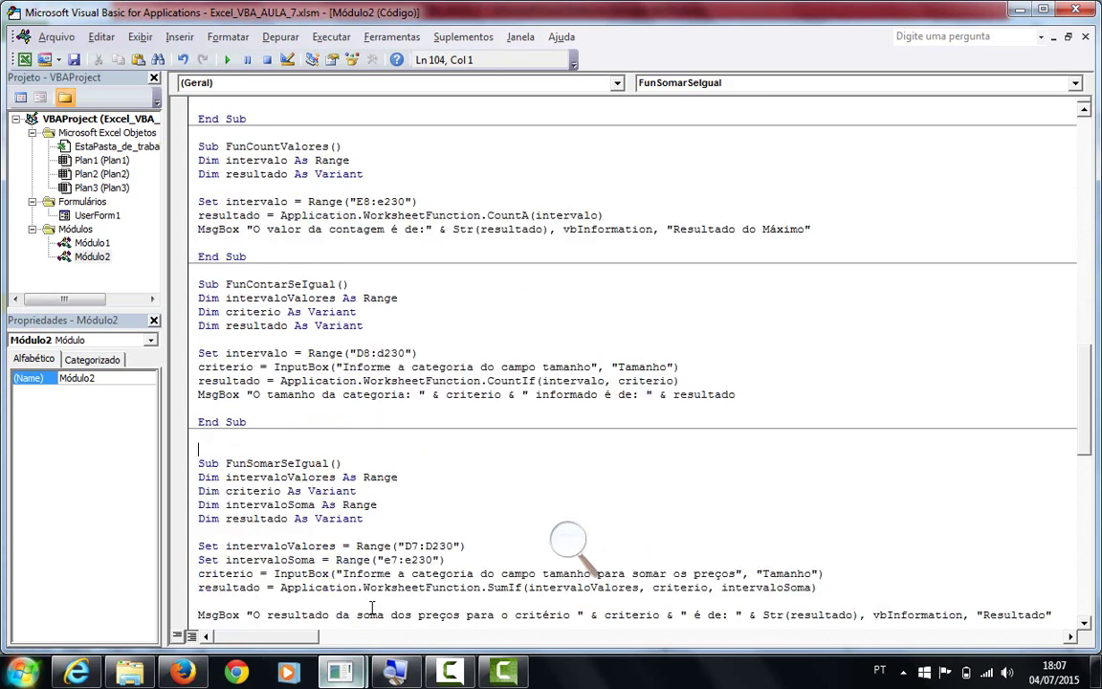
scroll(372, 608, down, 4)
scroll(372, 609, down, 5)
scroll(373, 608, down, 6)
scroll(372, 608, down, 3)
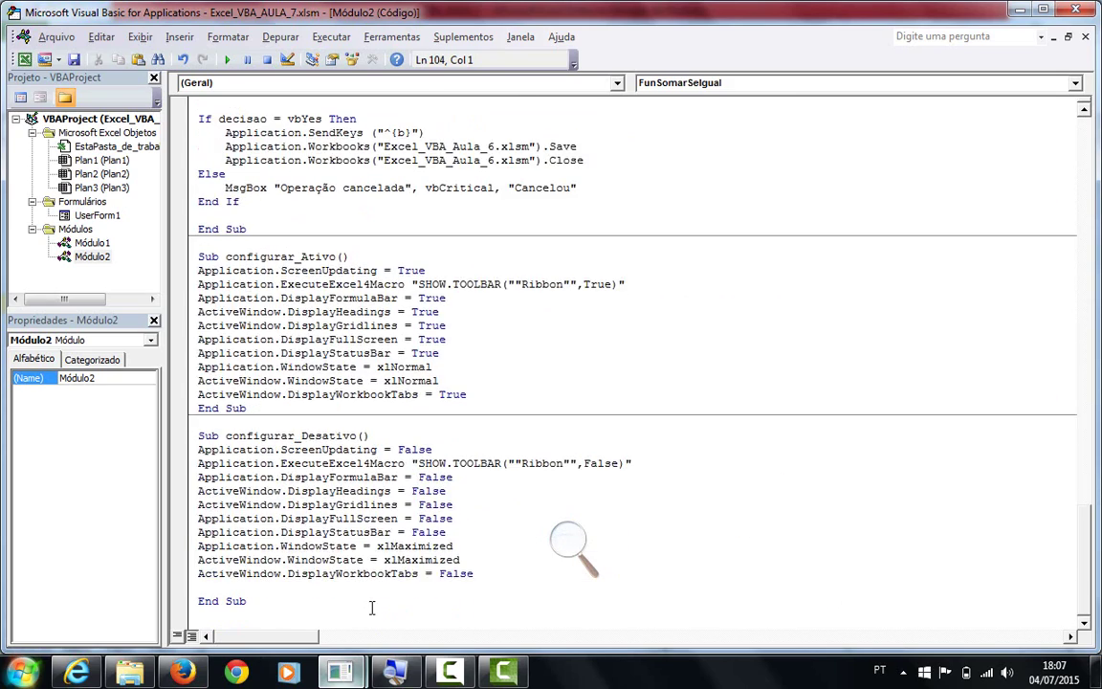
click(372, 609)
Add a Sub abrirForm1() procedure whose body is UserForm1.Show
key(Return)
key(Return)
text(sub)
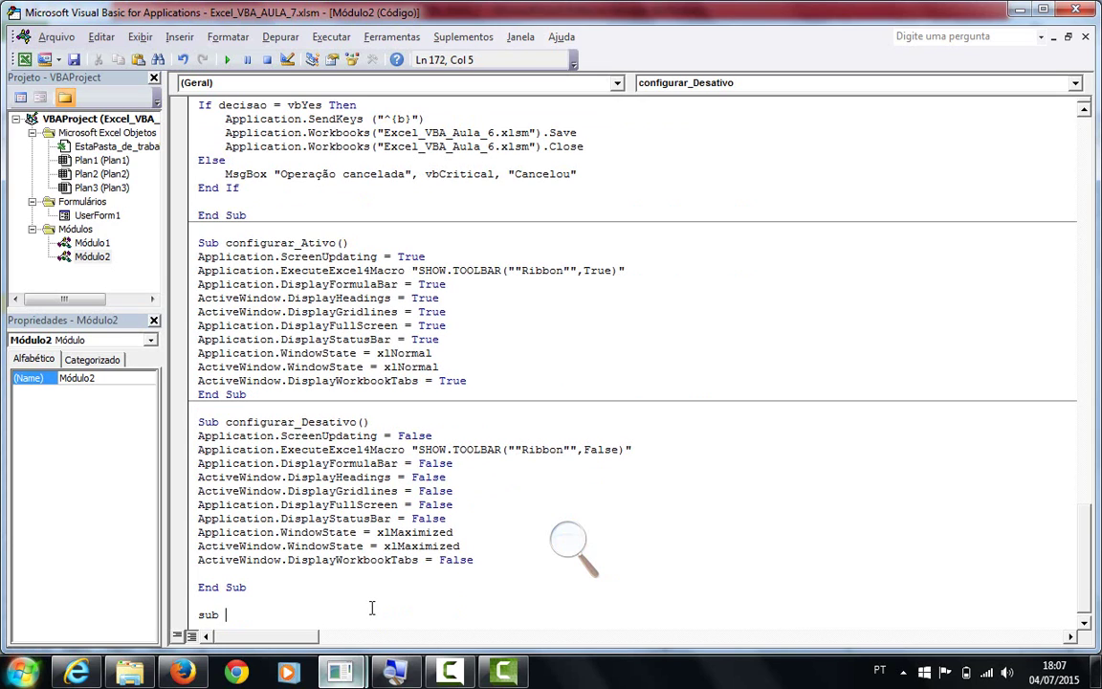
text( abrir)
text(f)
key(BackSpace)
text(Form)
text(1)
key(Return)
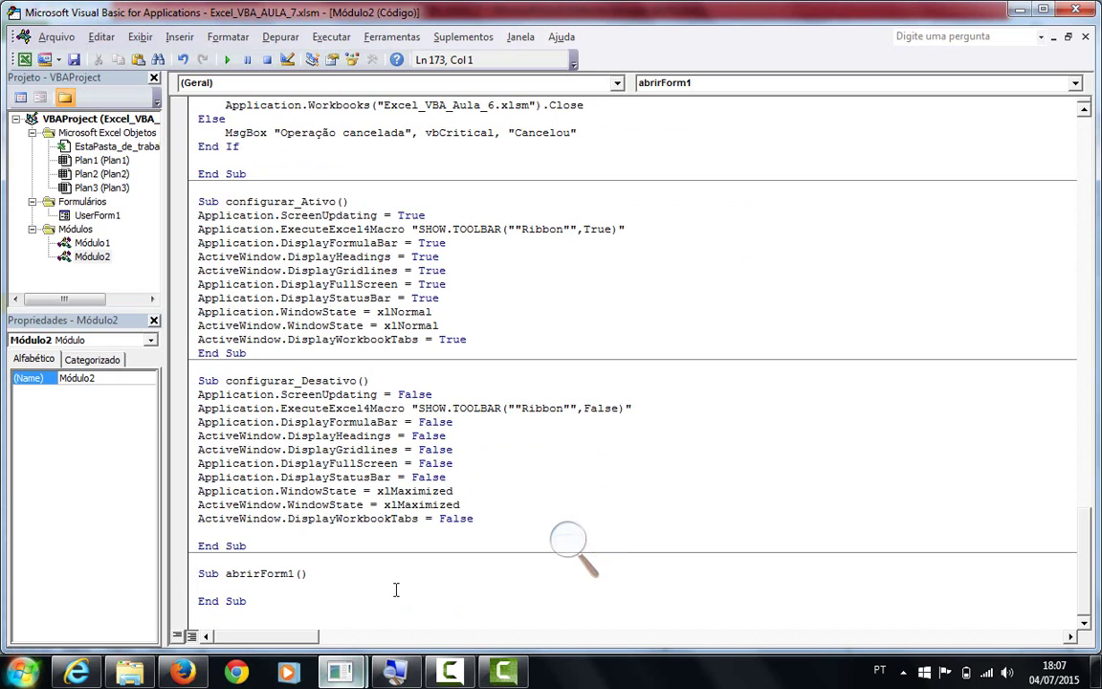
text(fo)
text(user)
text(1)
text(.)
text(sho)
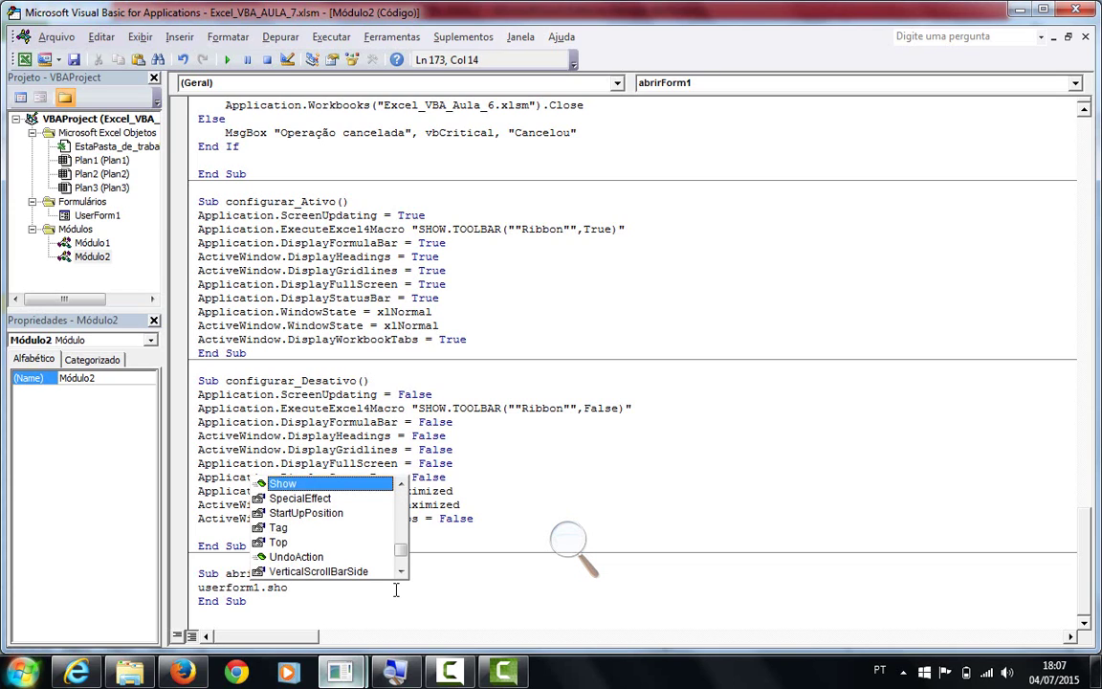
text(w)
key(Return)
key(BackSpace)
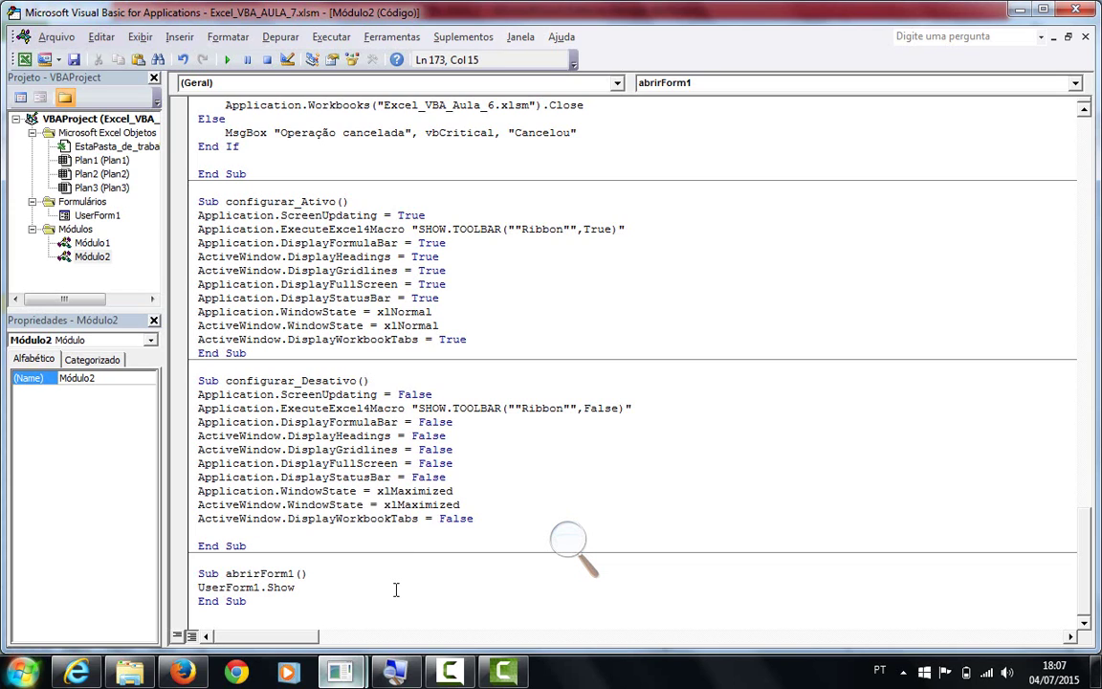
Back in Excel, pick the rounded rectangle shape, declining an accidental close-application prompt
click(24, 59)
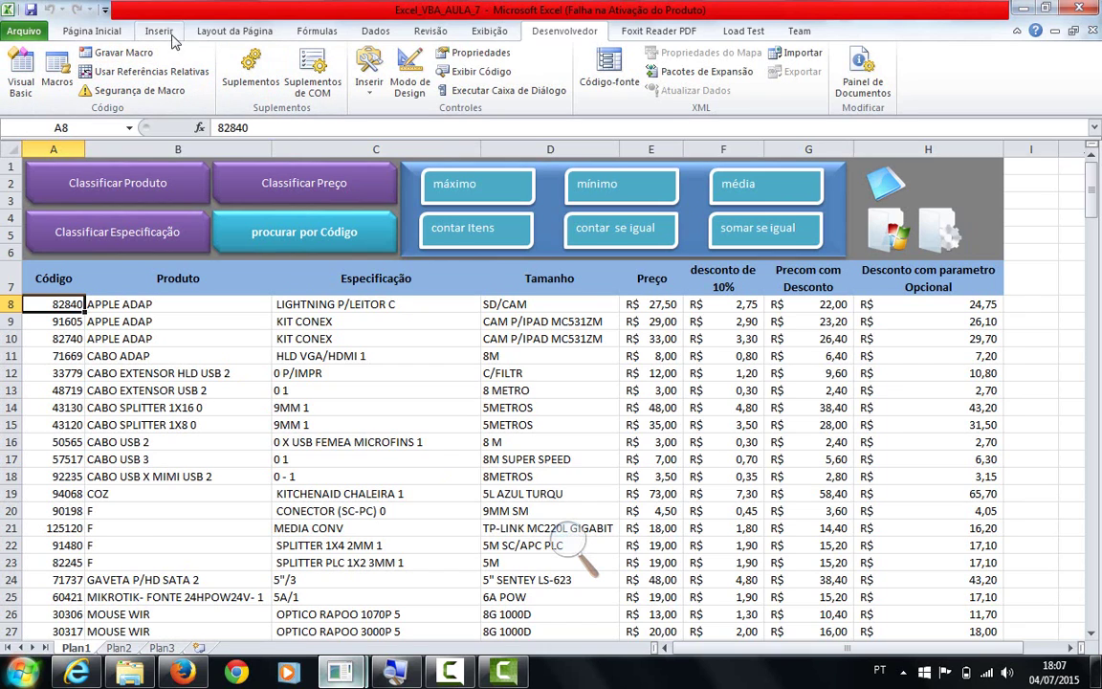
click(203, 38)
click(163, 36)
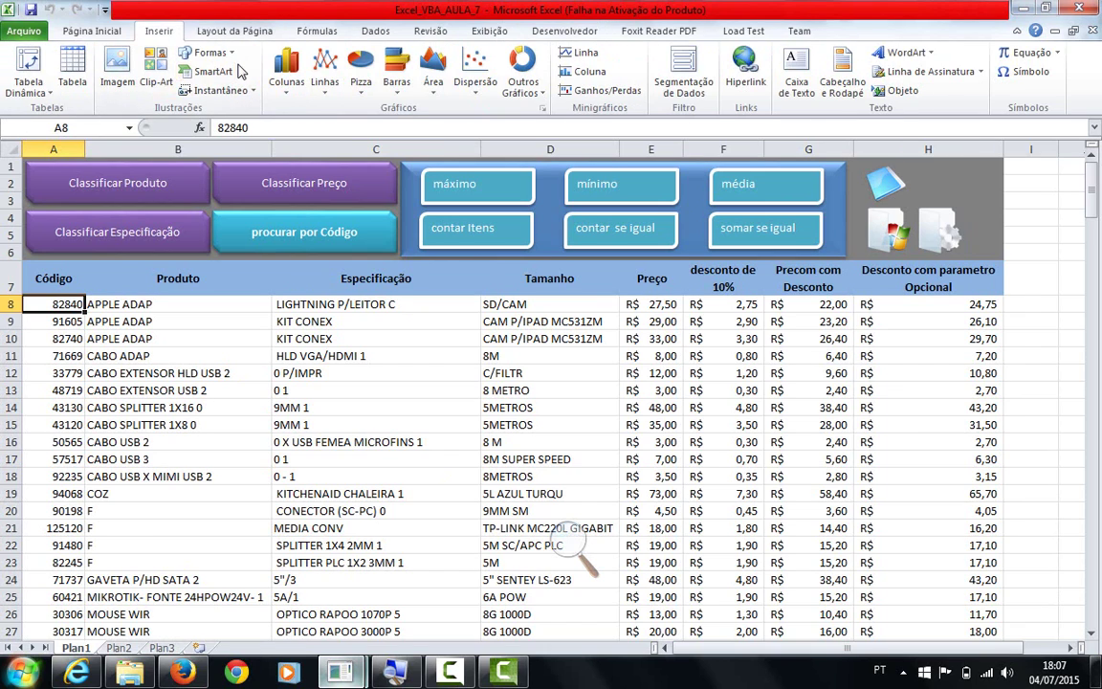
click(220, 54)
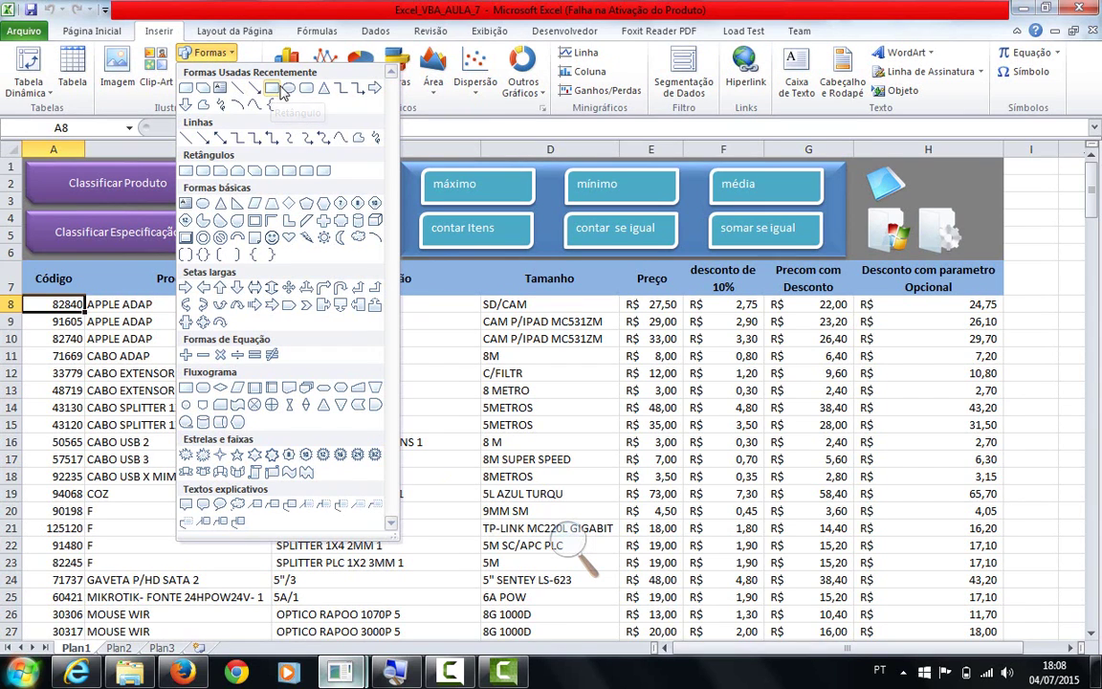
click(256, 172)
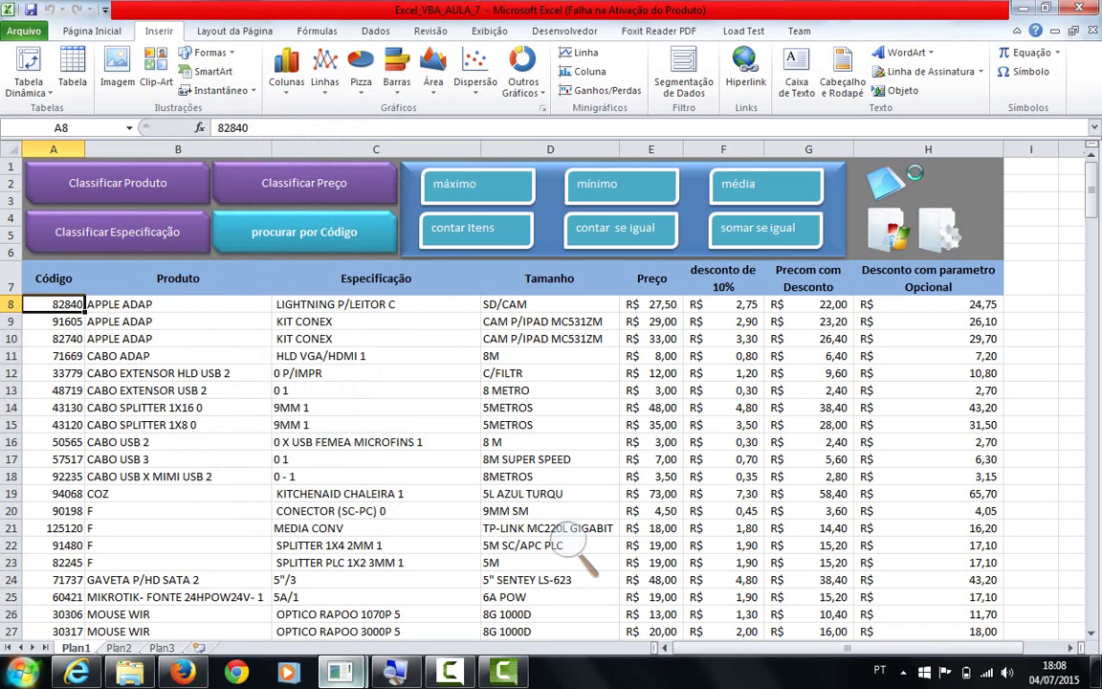
click(887, 181)
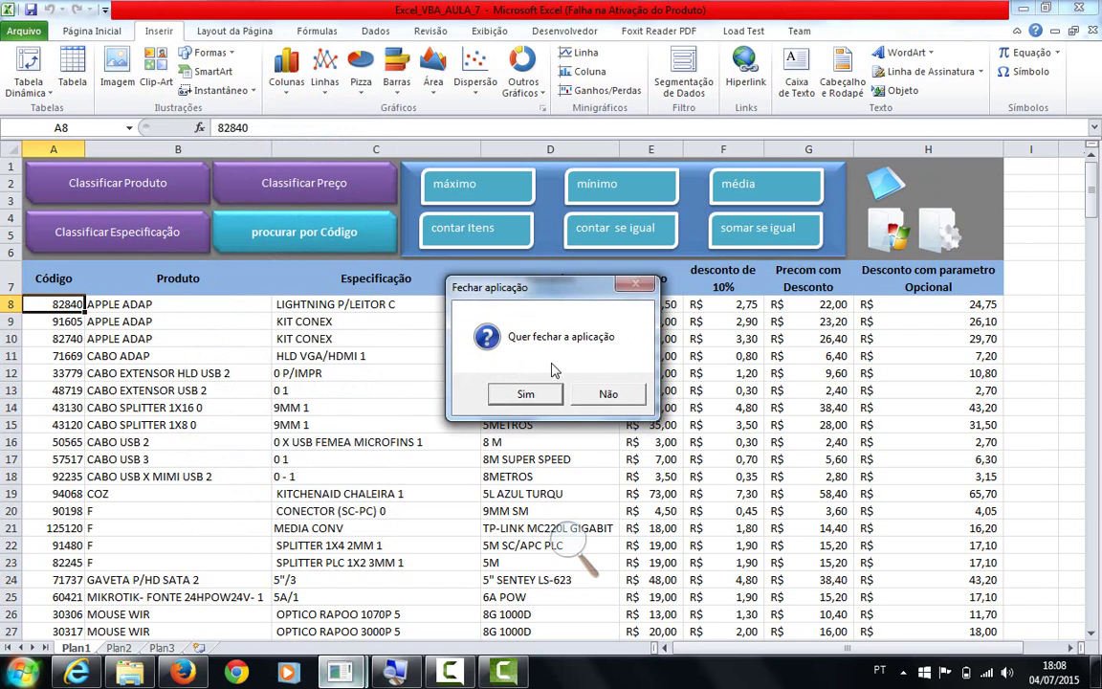
click(592, 400)
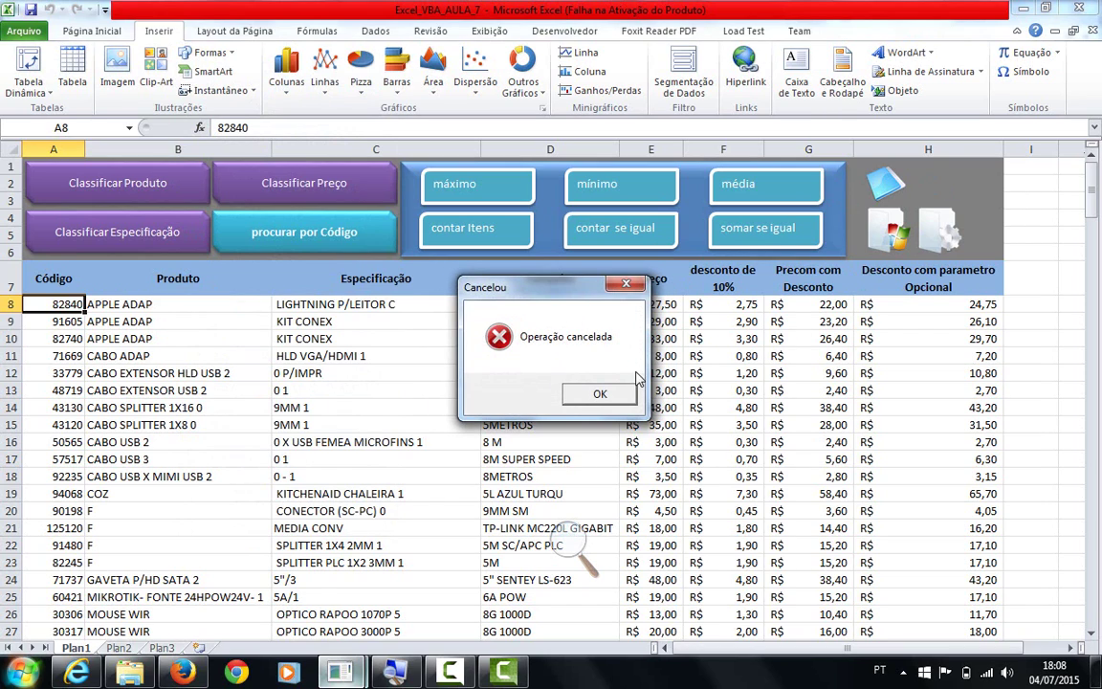
click(621, 394)
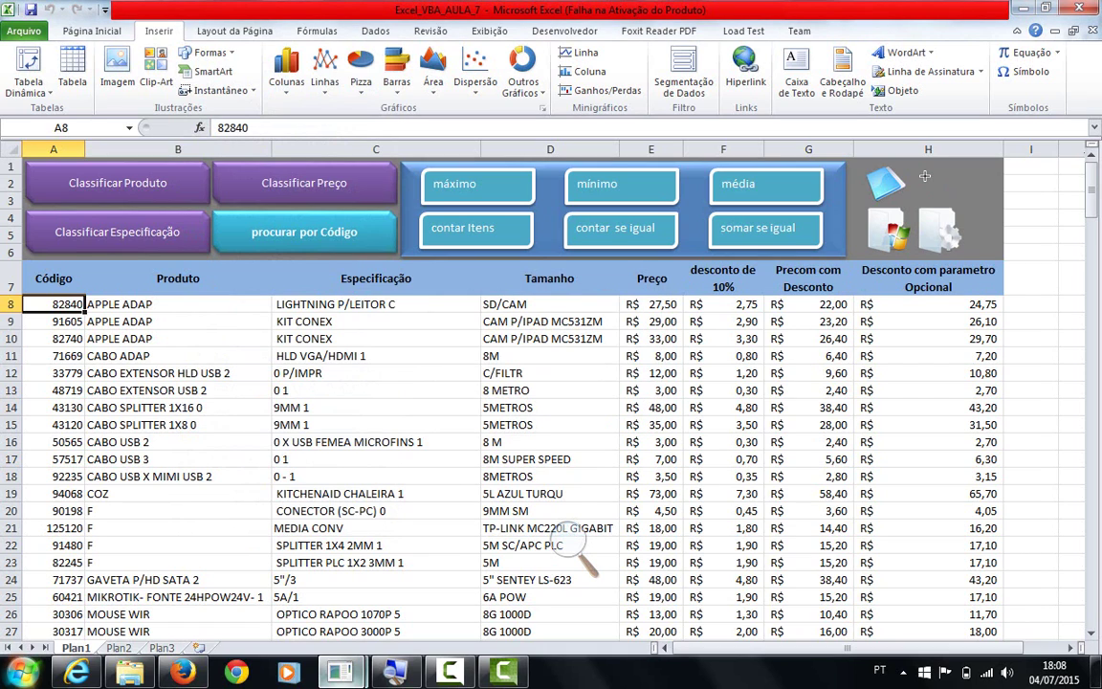
Draw a small rounded rectangle beside the top-right icons and label it Abrir
drag(939, 172, 999, 197)
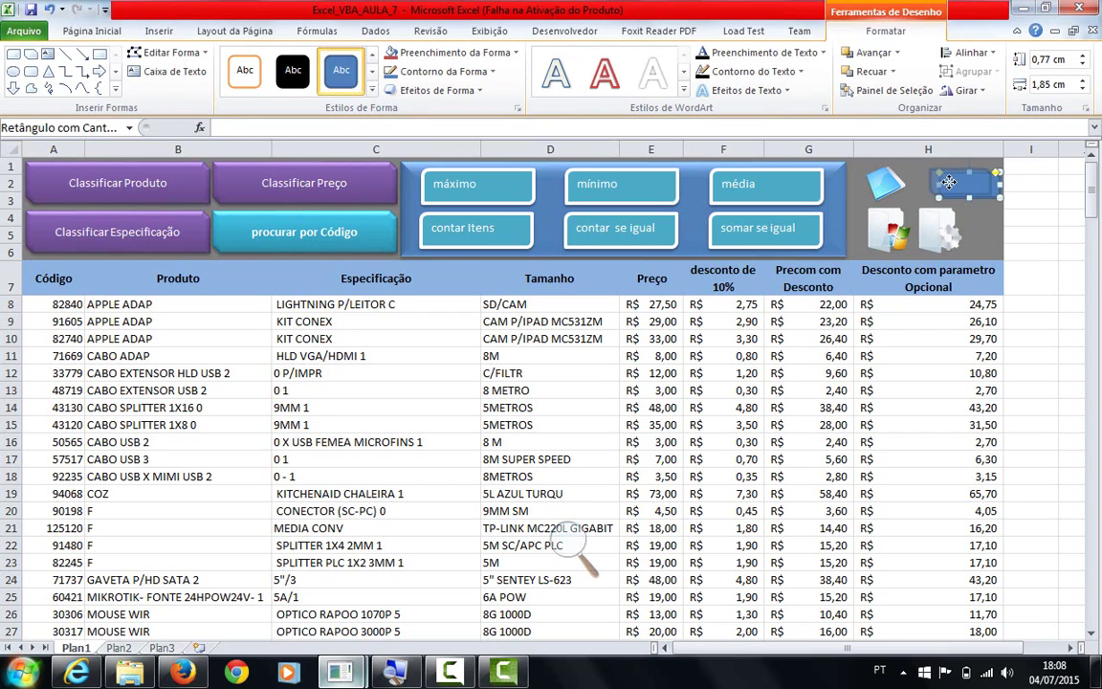
drag(960, 187, 955, 184)
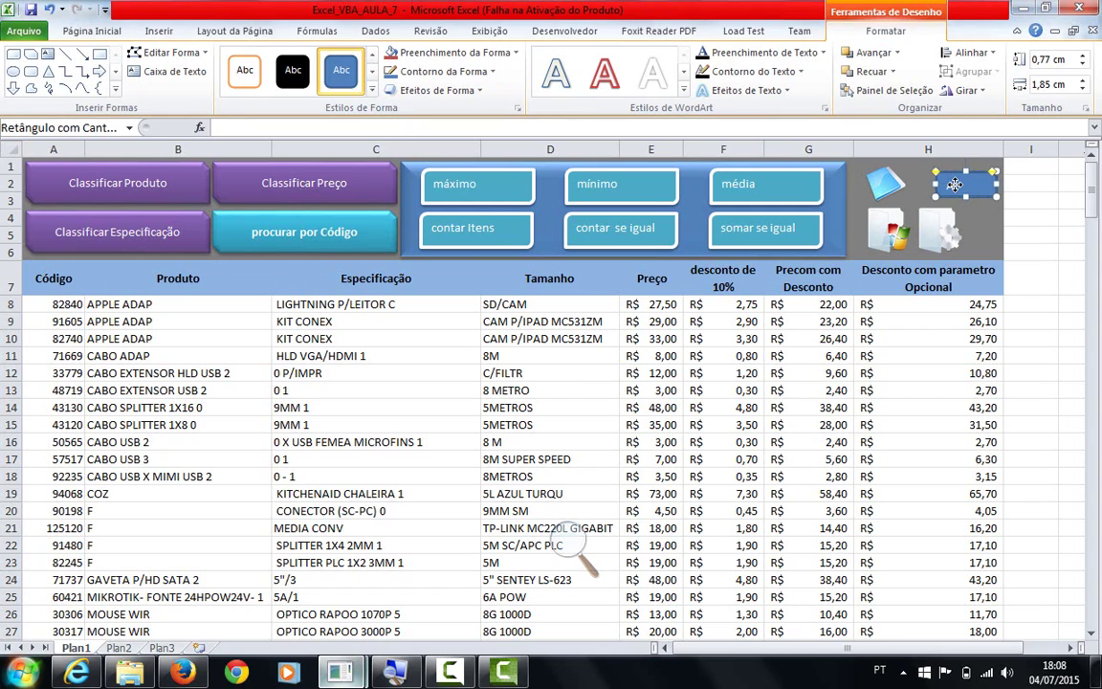
text(Abrir)
click(1050, 234)
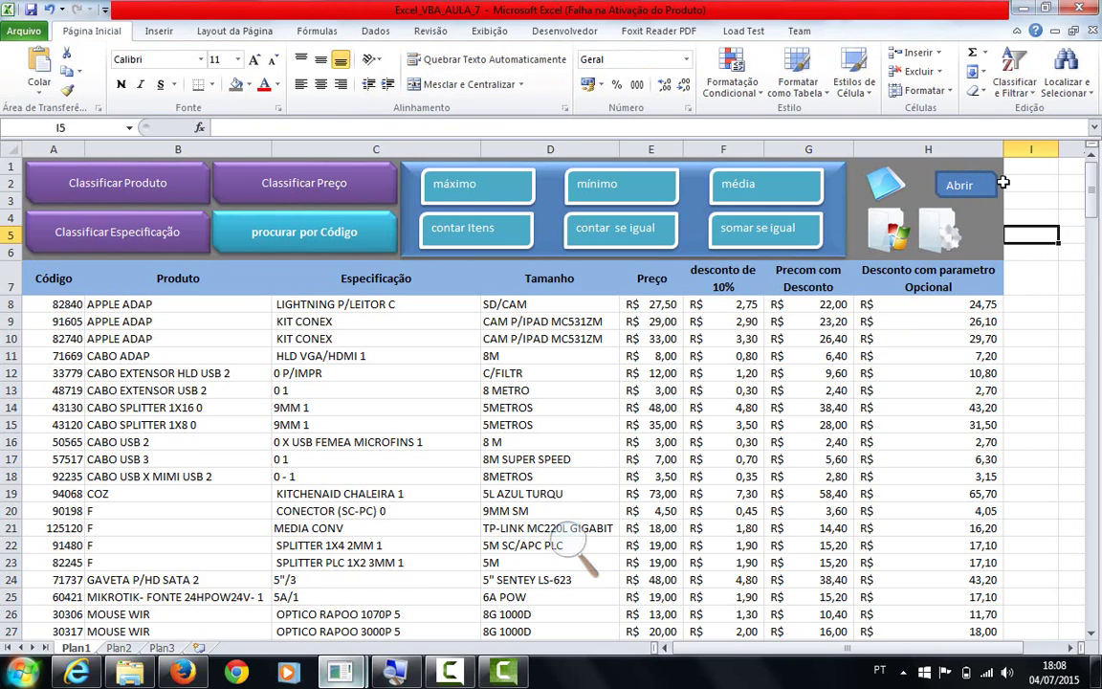
Assign the abrirForm1 macro to the Abrir shape and click it to open UserForm1
right_click(982, 182)
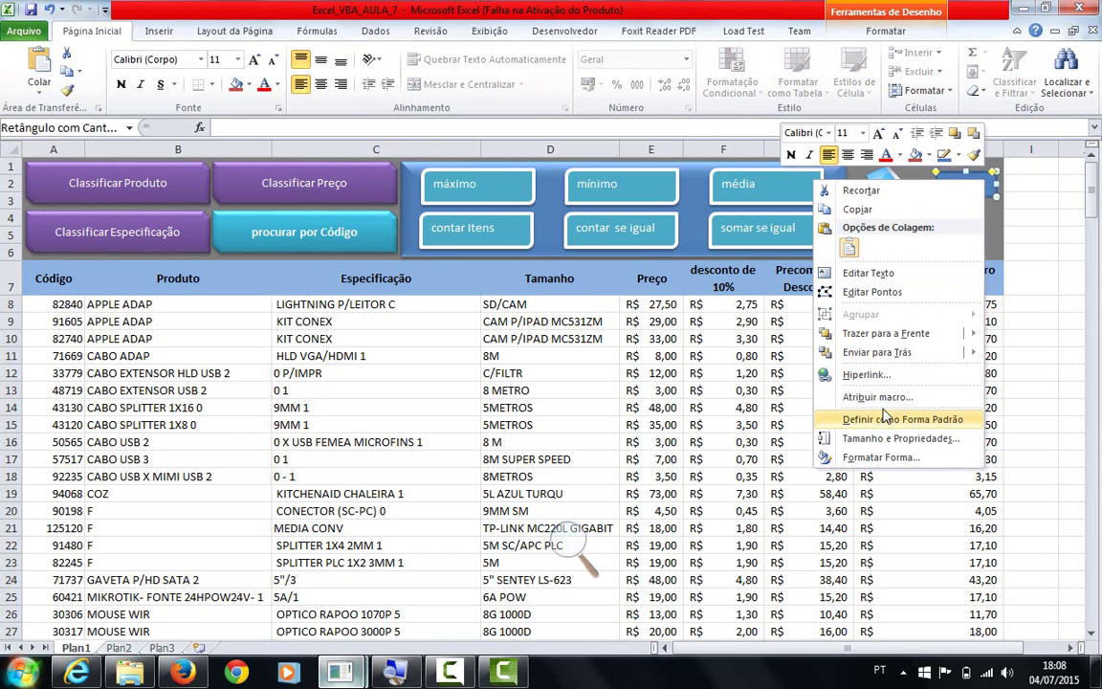
click(872, 396)
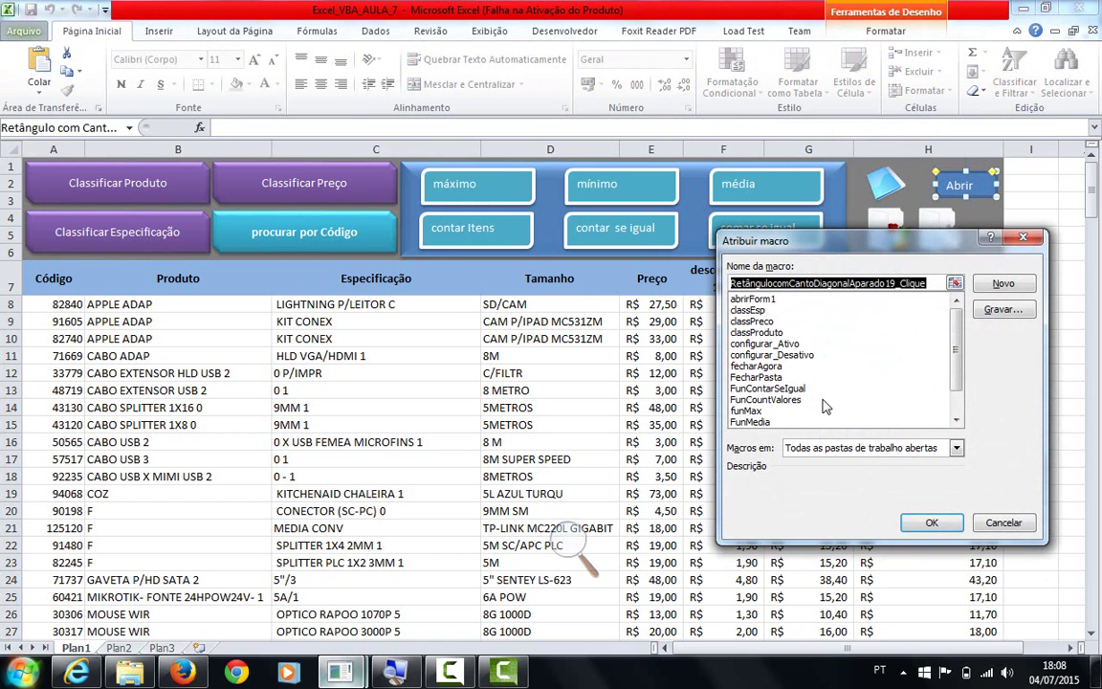
click(751, 299)
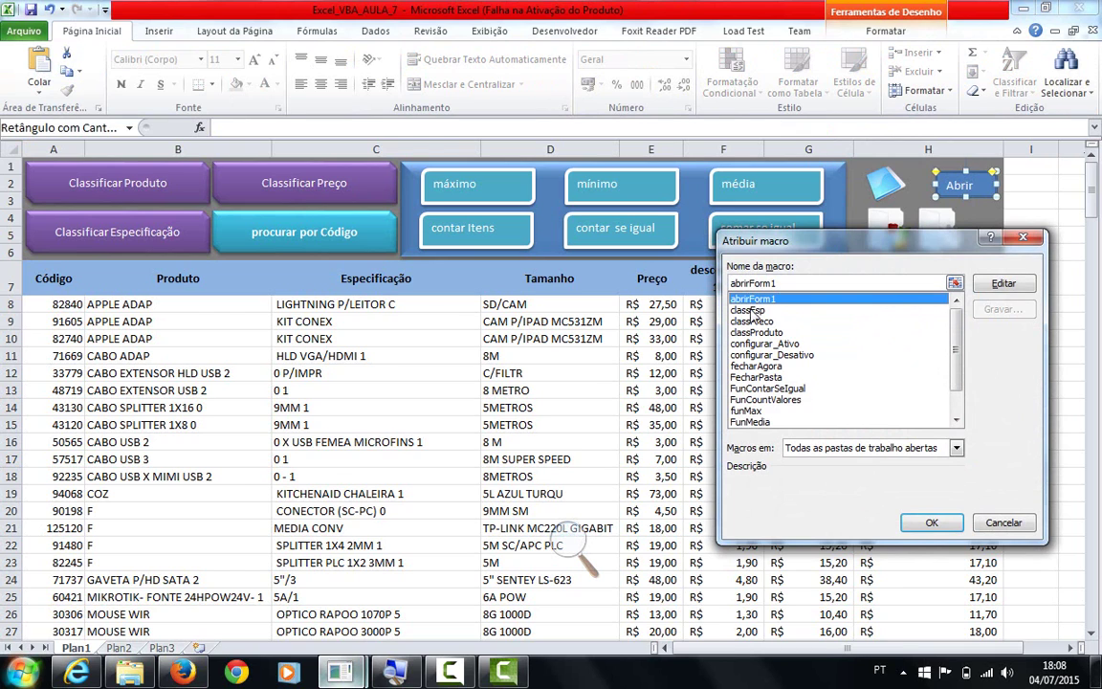
click(924, 522)
click(938, 373)
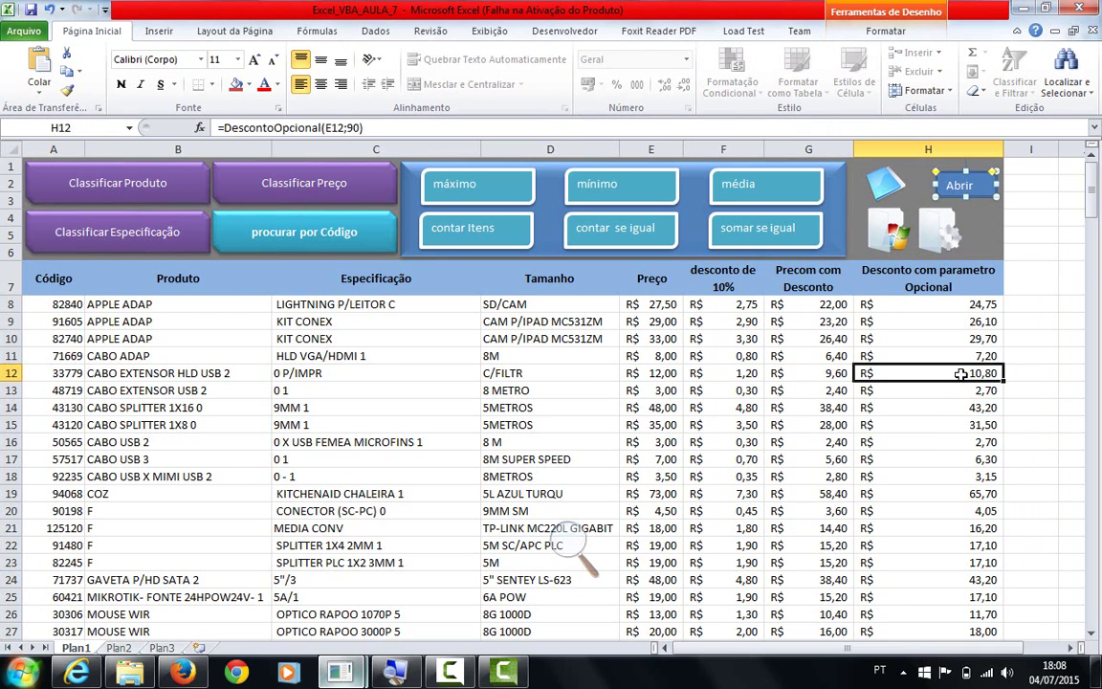
click(885, 175)
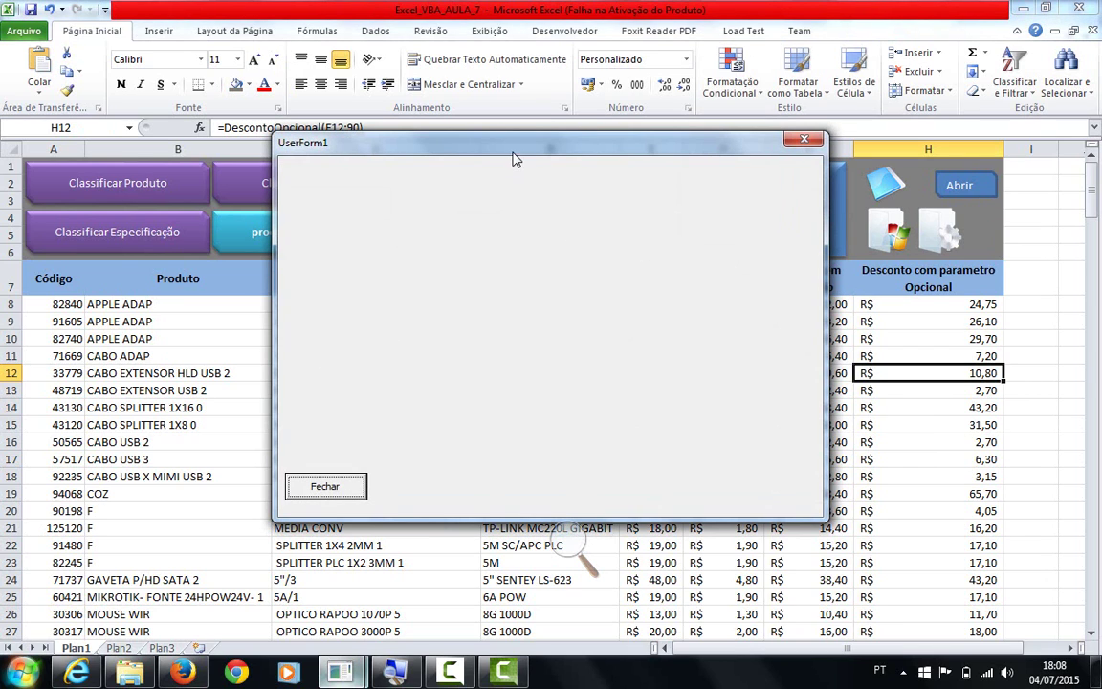
Reposition UserForm1 on the sheet, close it, reopen it from Abrir and close it again
drag(508, 153, 511, 190)
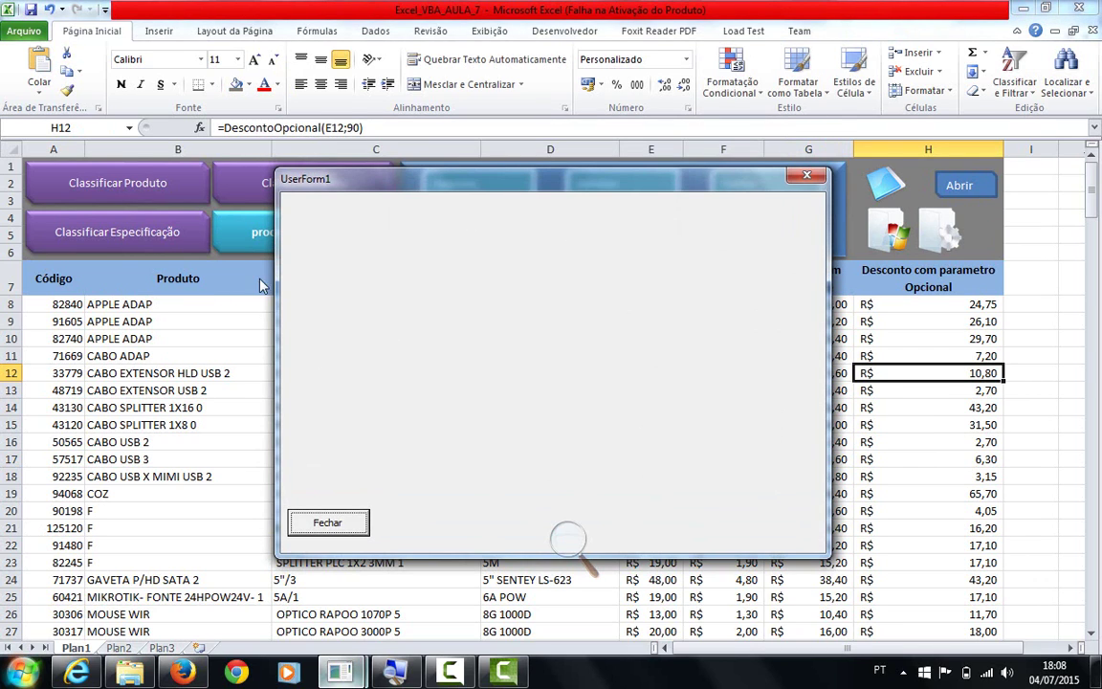
click(326, 523)
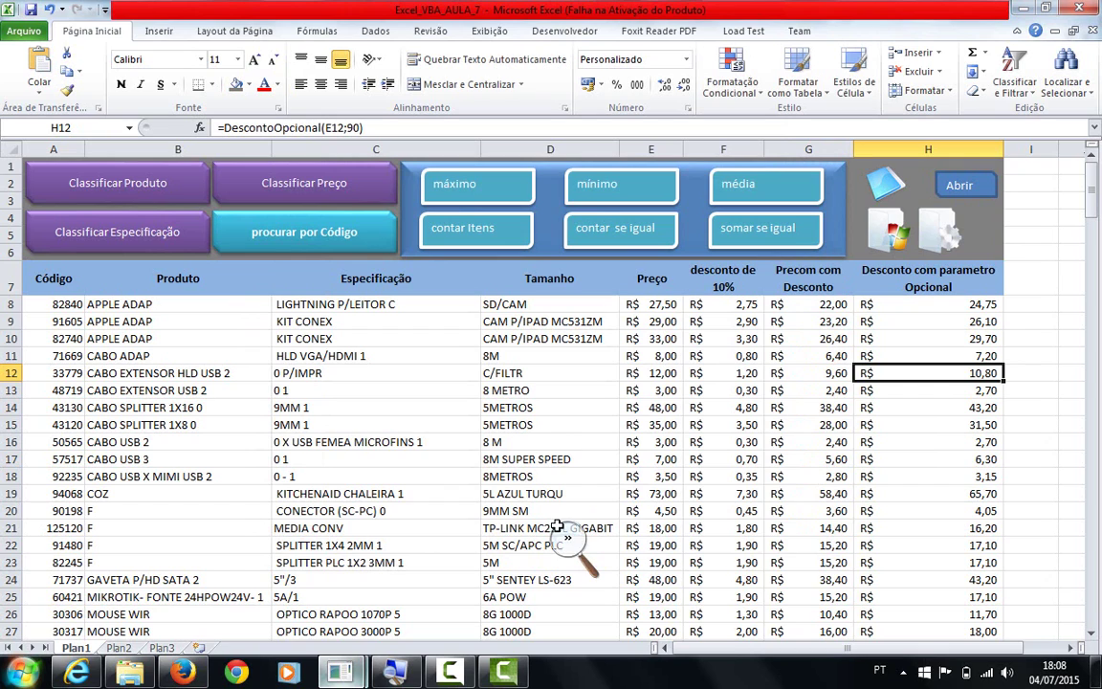
click(872, 175)
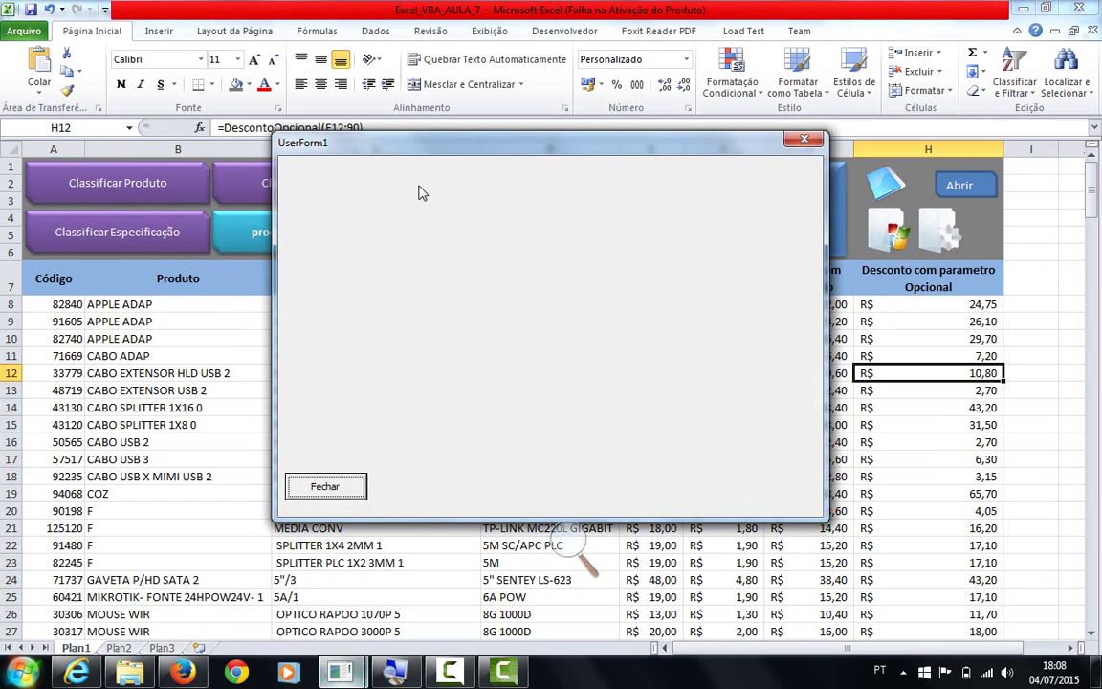
drag(452, 153, 485, 400)
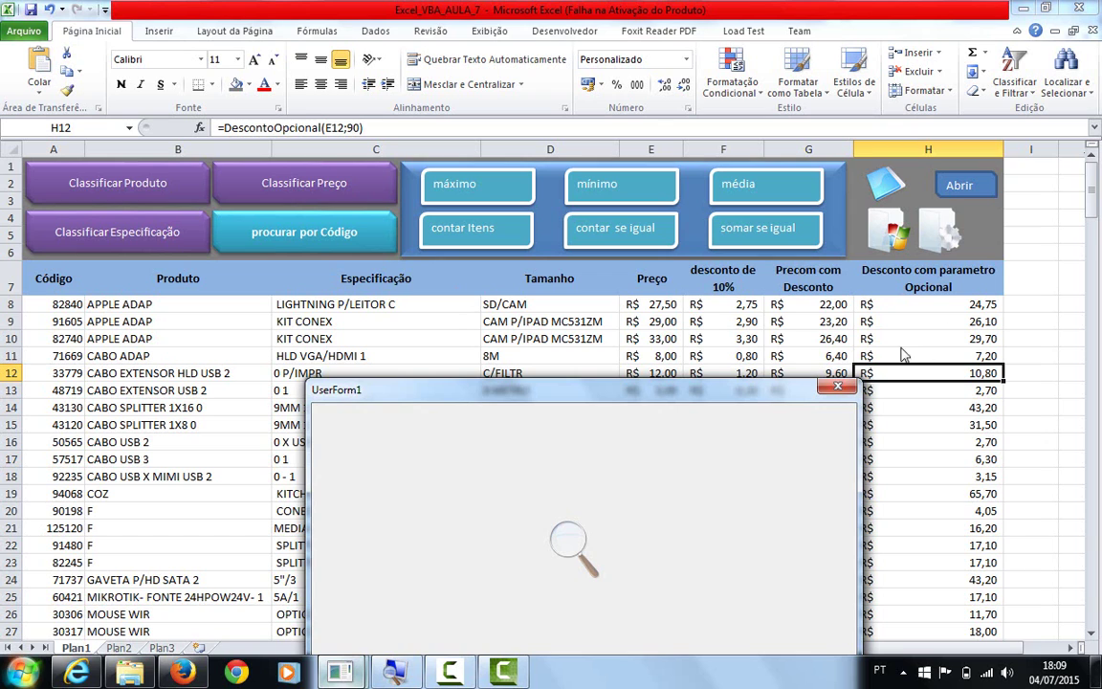
mouse_move(703, 390)
mouse_down()
mouse_move(861, 275)
mouse_move(531, 231)
mouse_up()
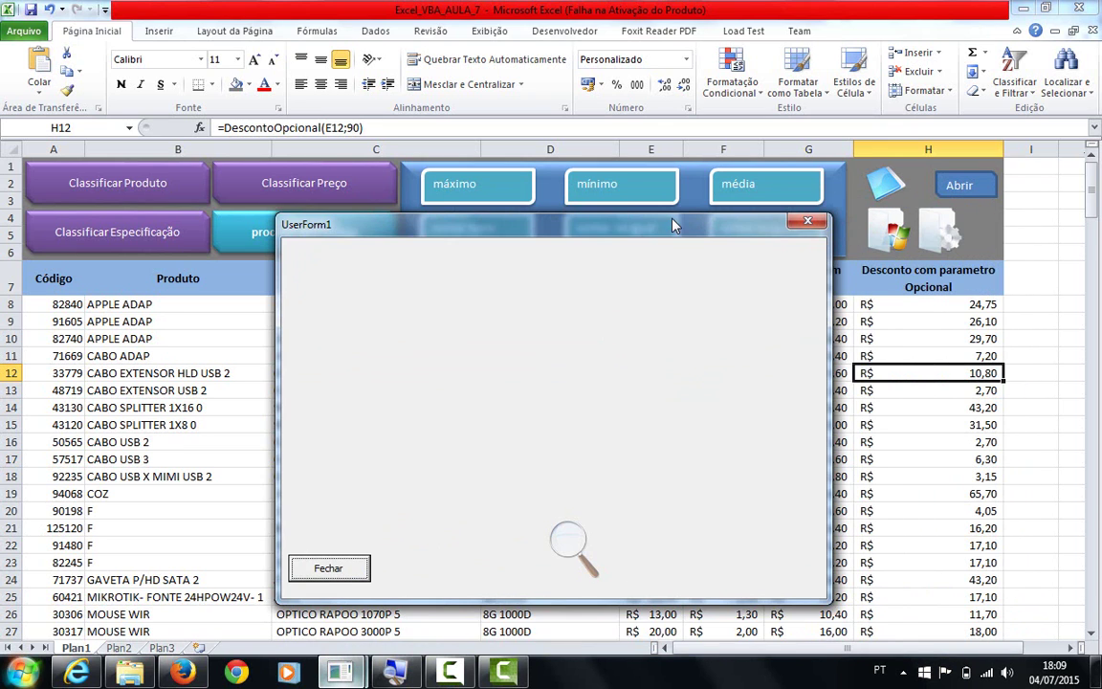
click(356, 568)
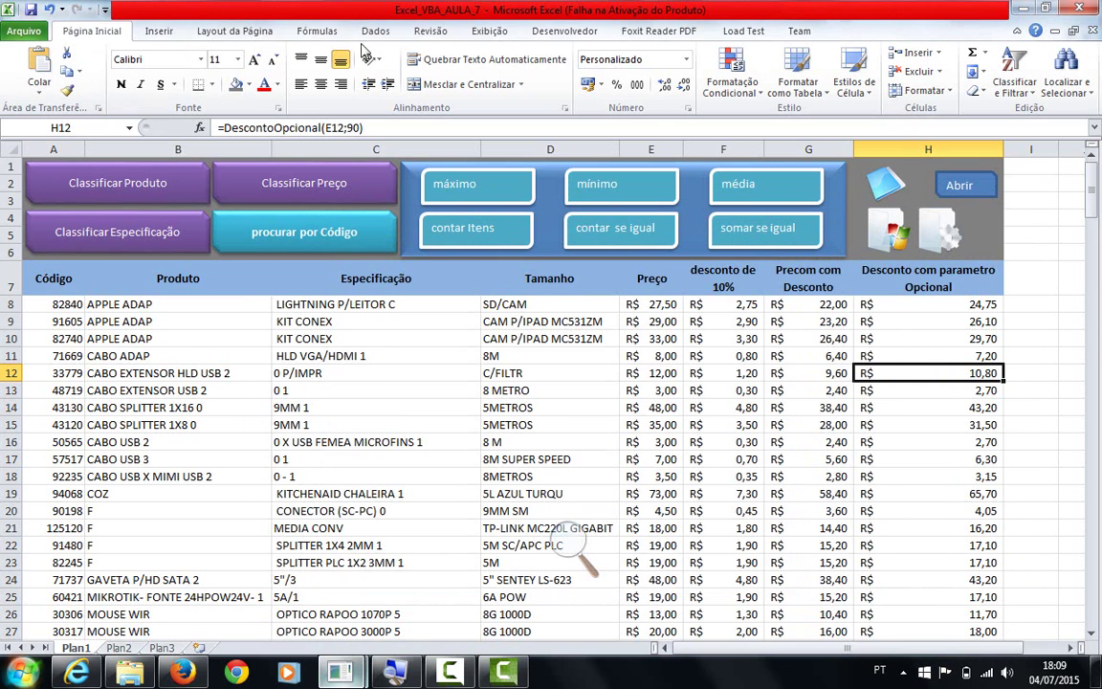
Relaunch UserForm1 from Abrir, dismiss it with the window's X, and return to the VBA editor
click(569, 30)
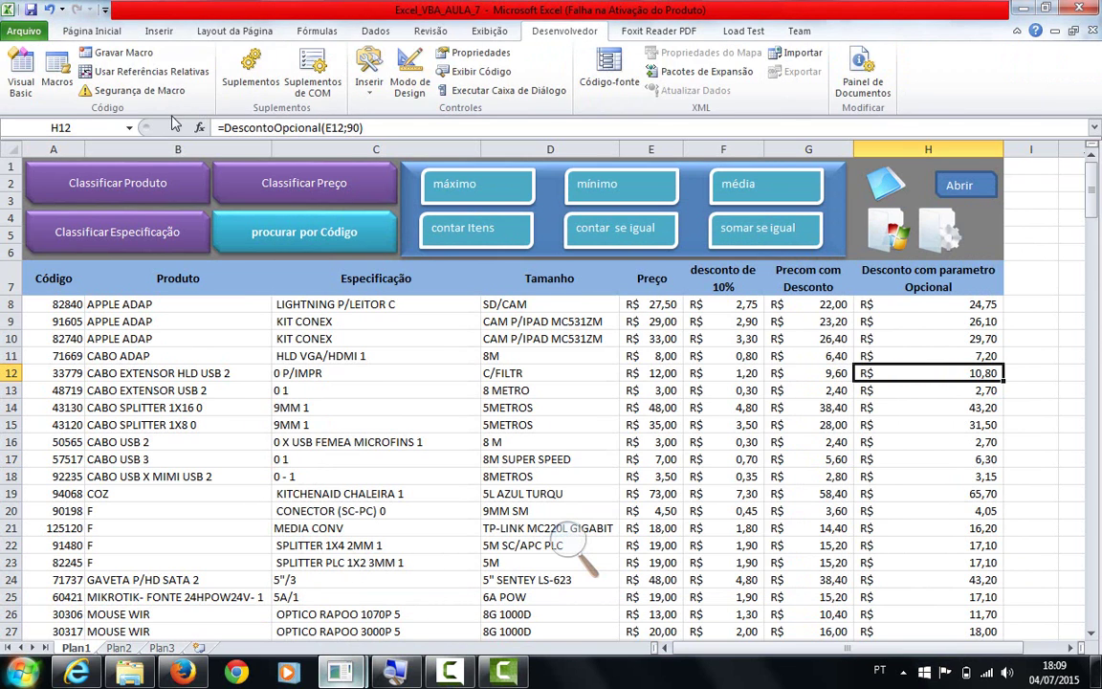
click(15, 84)
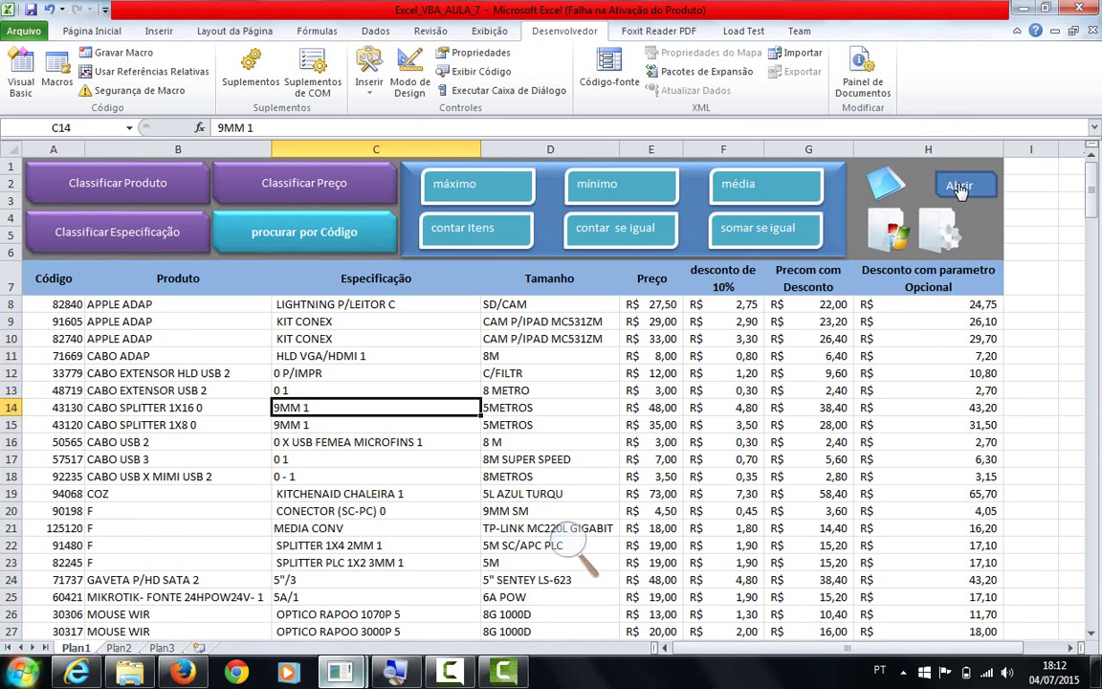
click(957, 184)
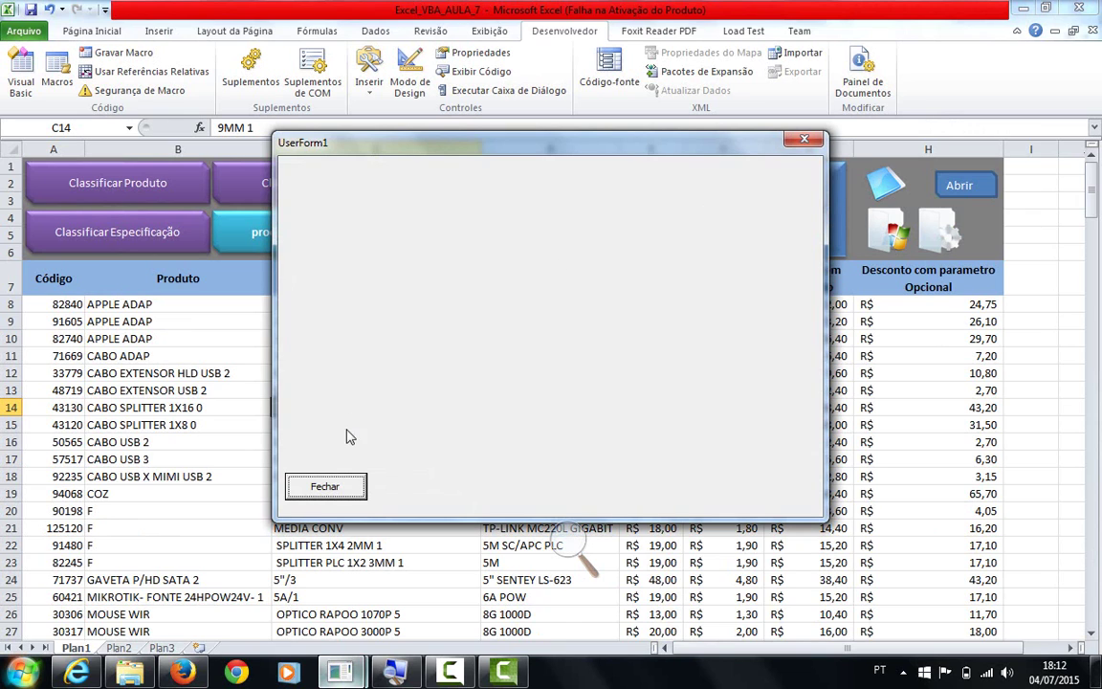
click(308, 483)
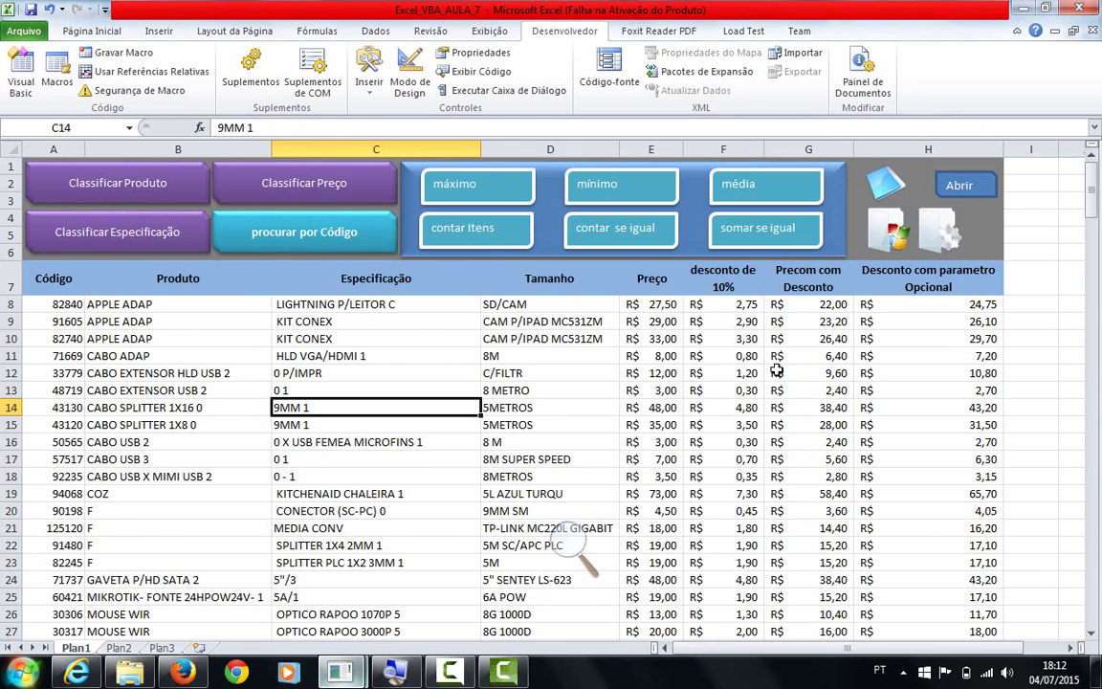
click(933, 183)
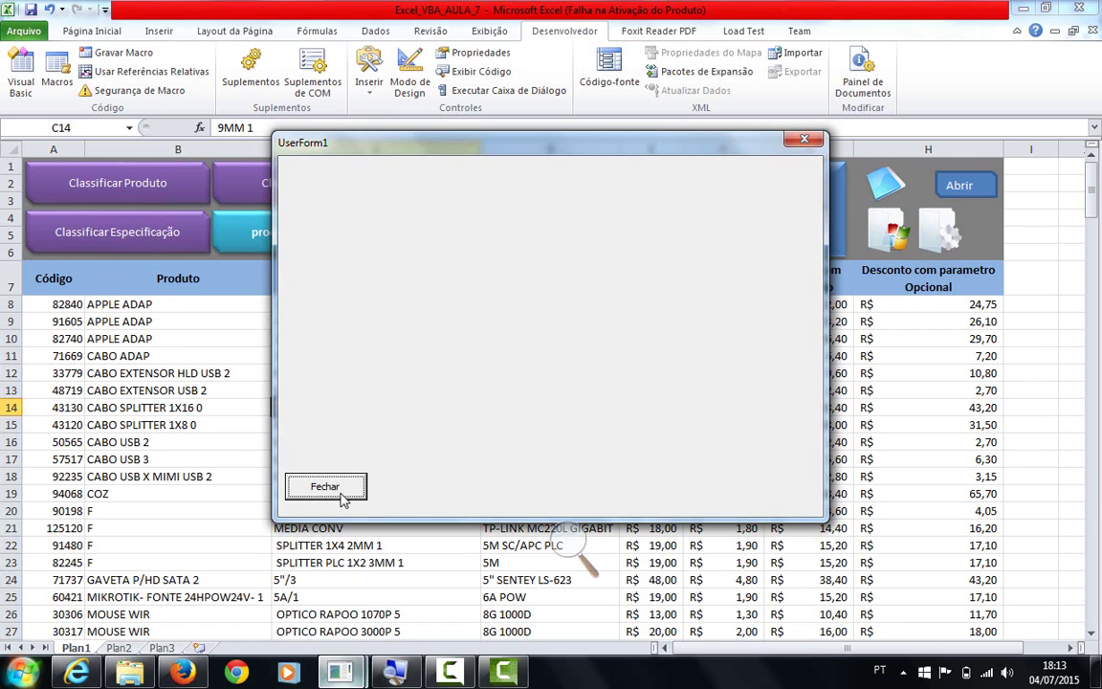
click(805, 141)
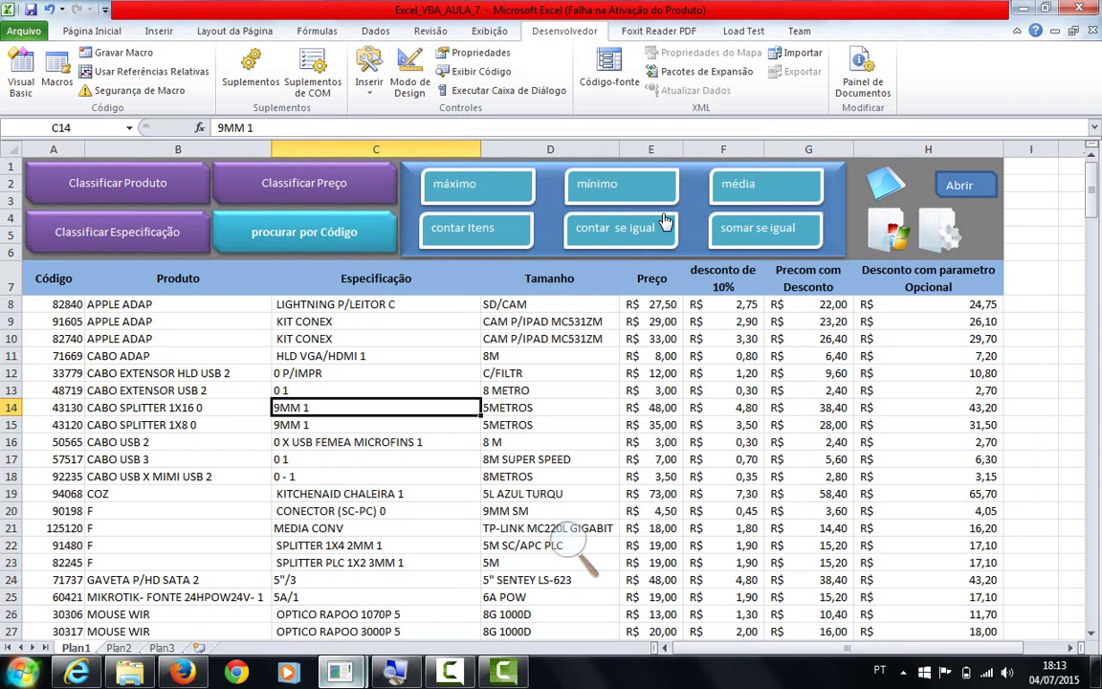
click(27, 65)
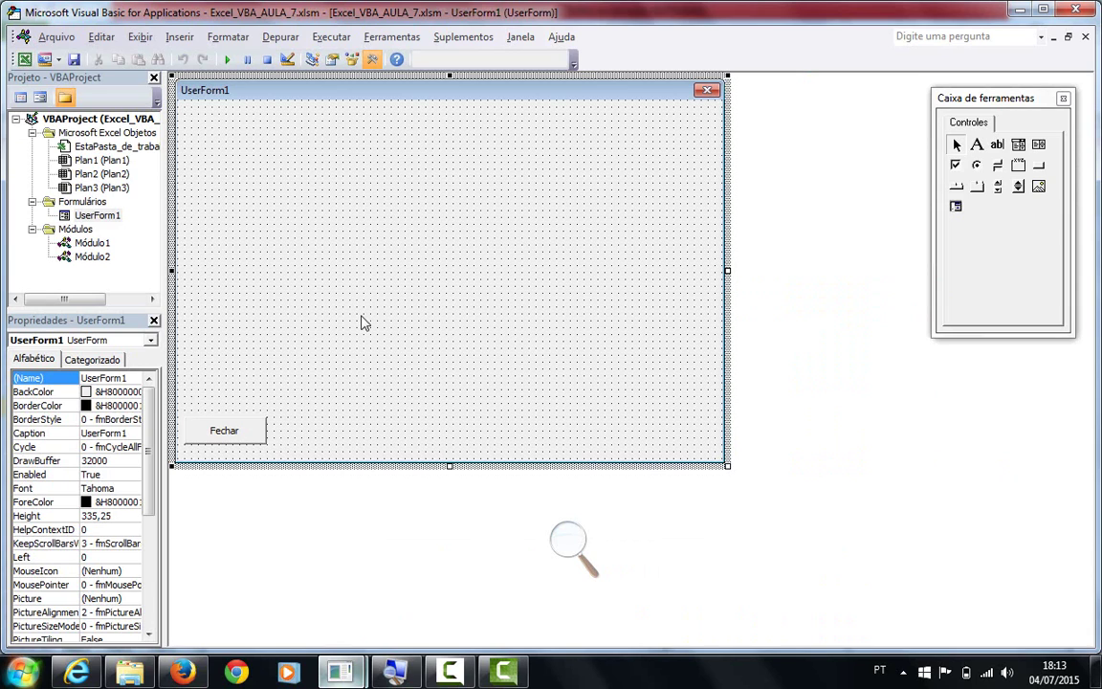
Open UserForm1's code and add a UserForm_QueryClose procedure, selecting its Cancel parameter
double_click(418, 258)
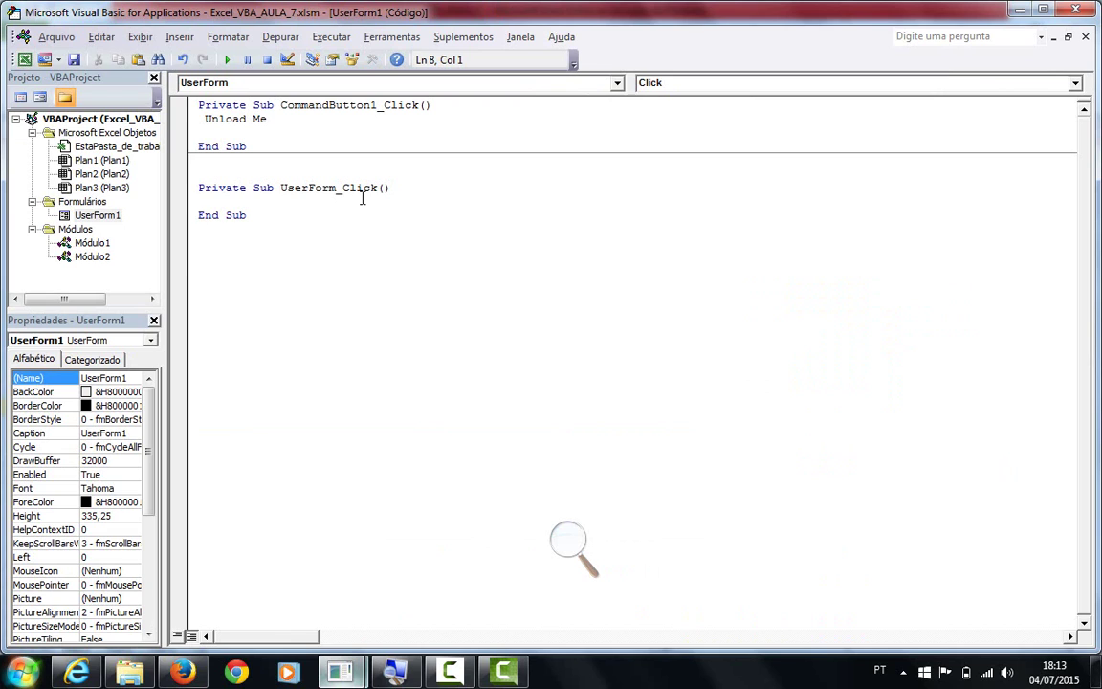
click(722, 84)
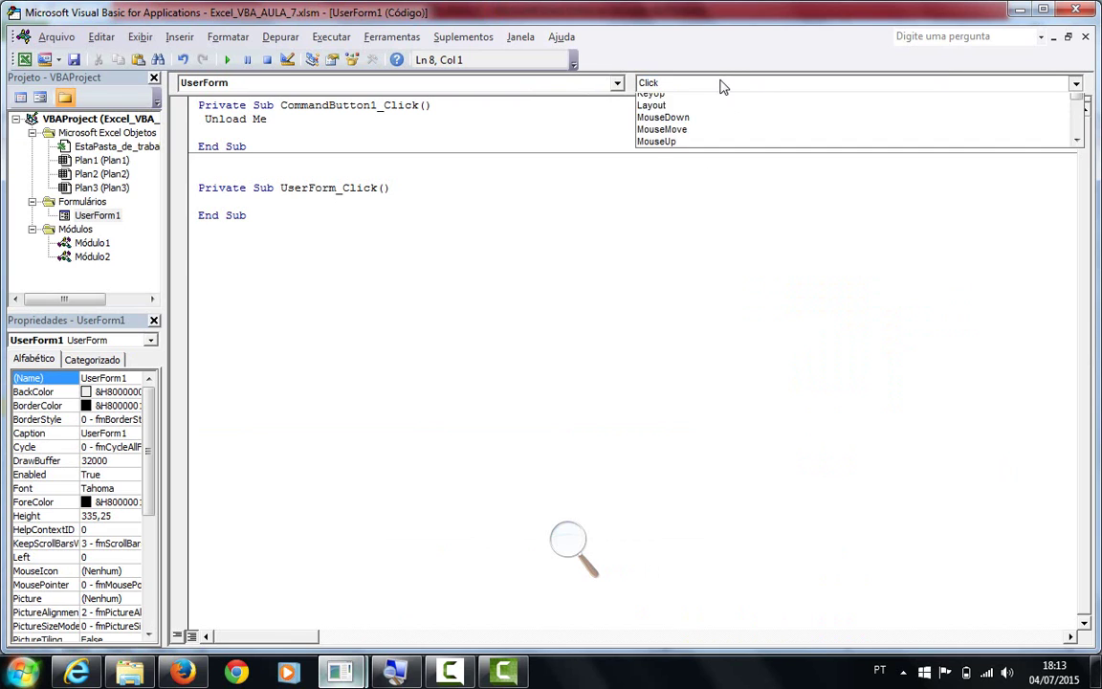
scroll(735, 143, down, 2)
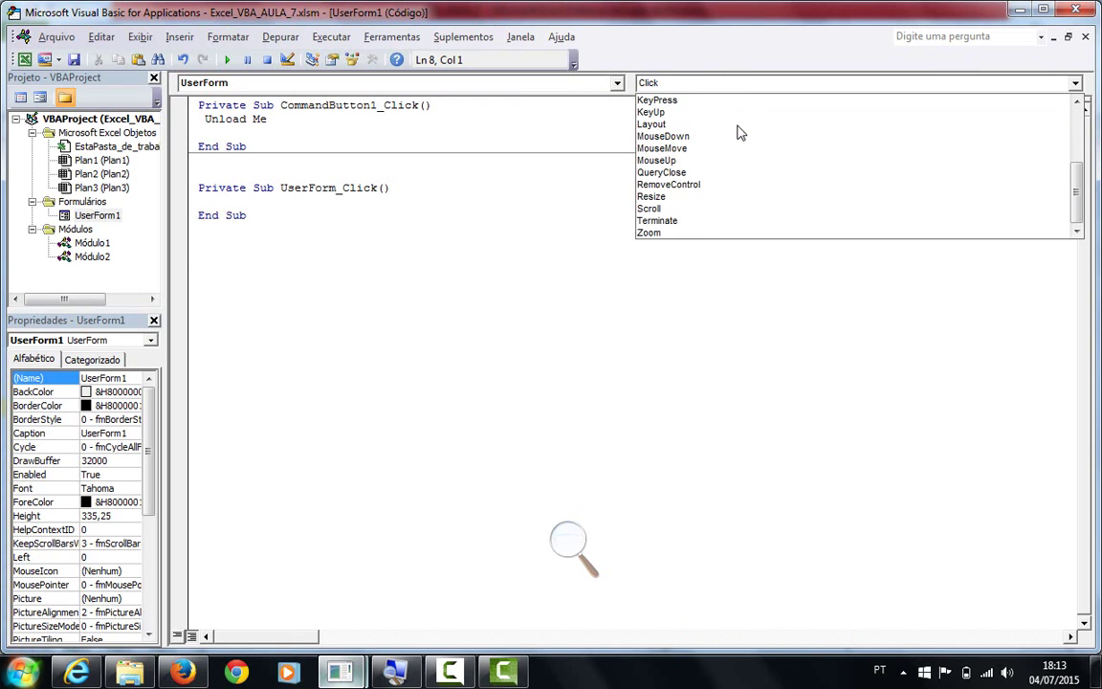
click(663, 172)
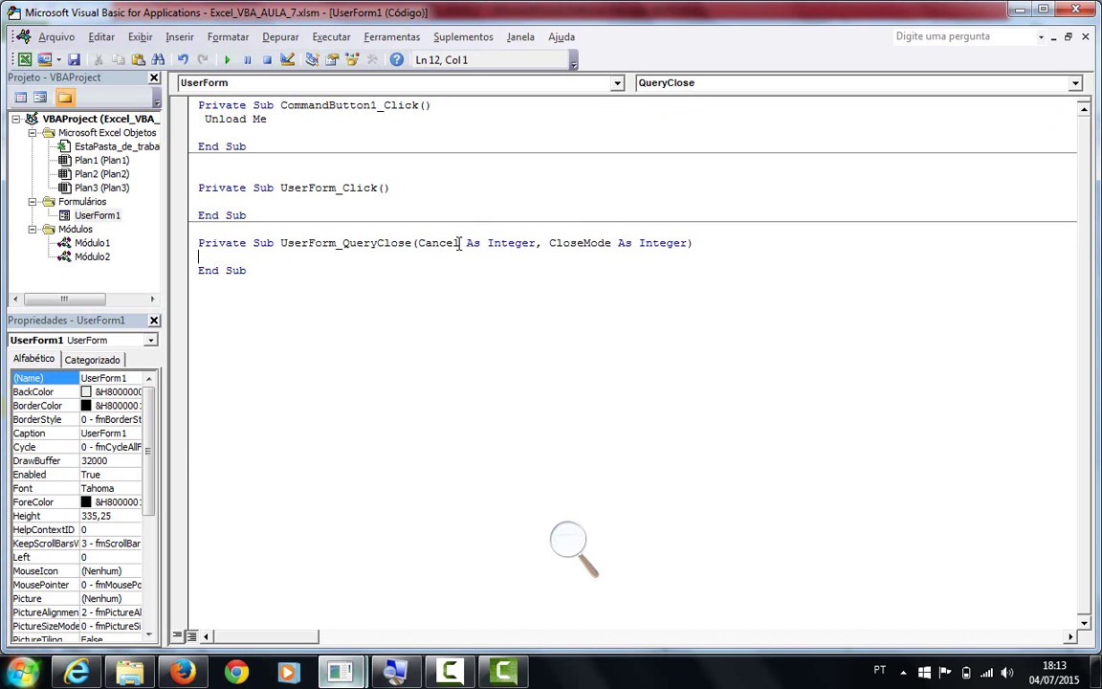
drag(459, 243, 425, 245)
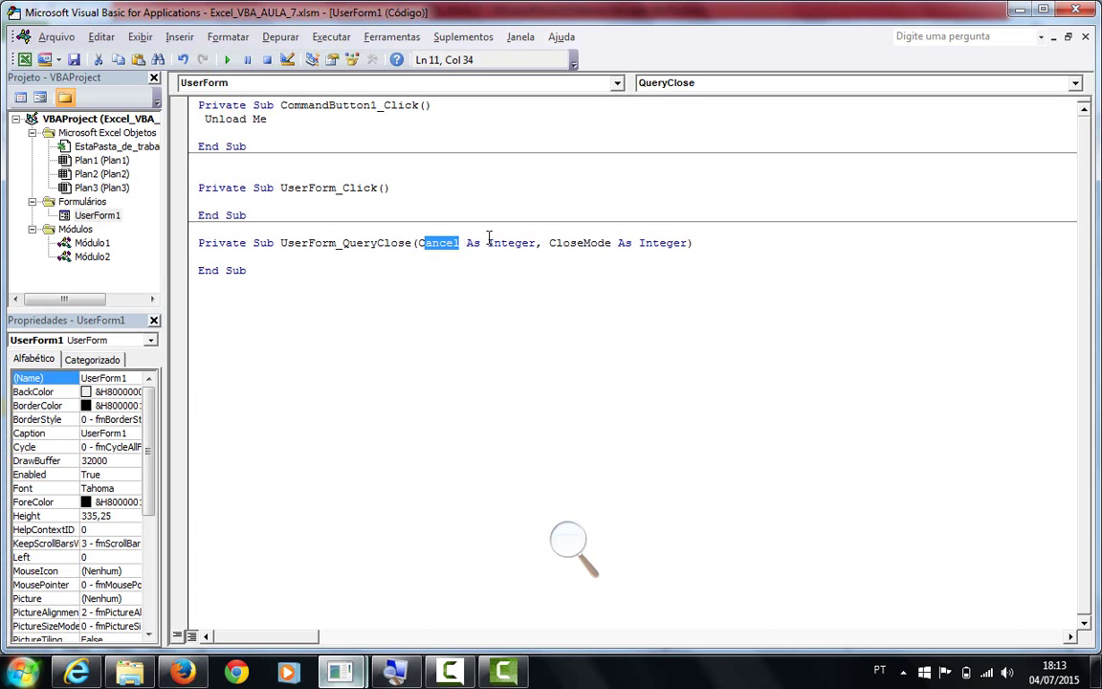
Inside QueryClose, write 'If CloseMode <> 1 Then' followed by 'Cancel = 1'
click(374, 268)
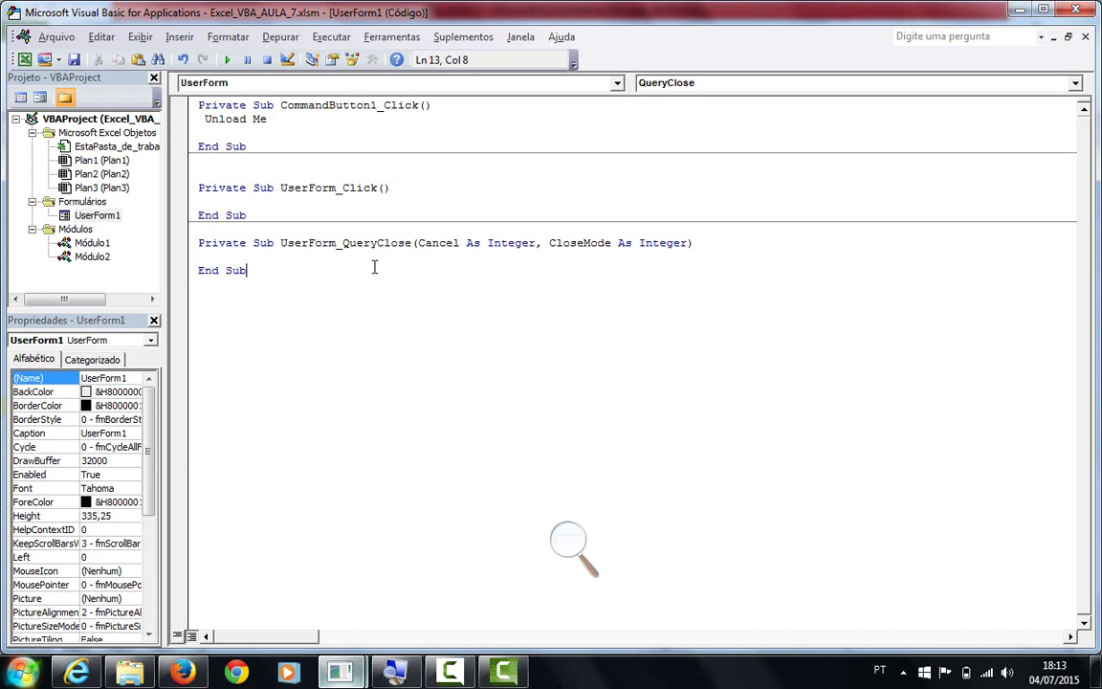
key(Return)
text(if )
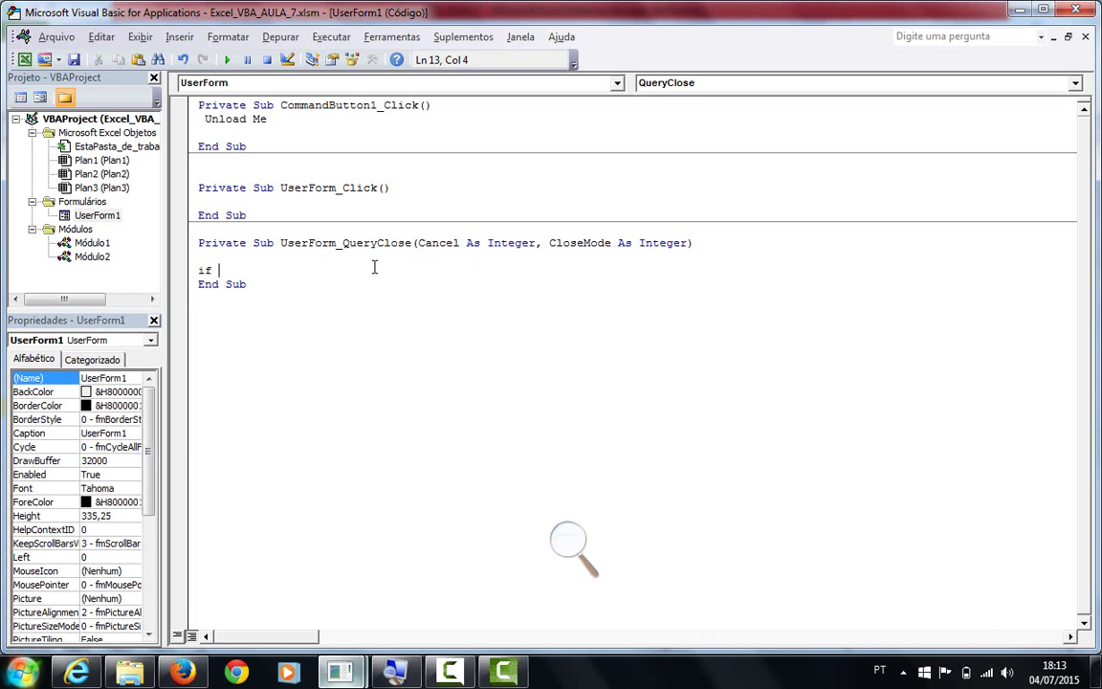
text(close)
text(Mode )
text(<> 1 )
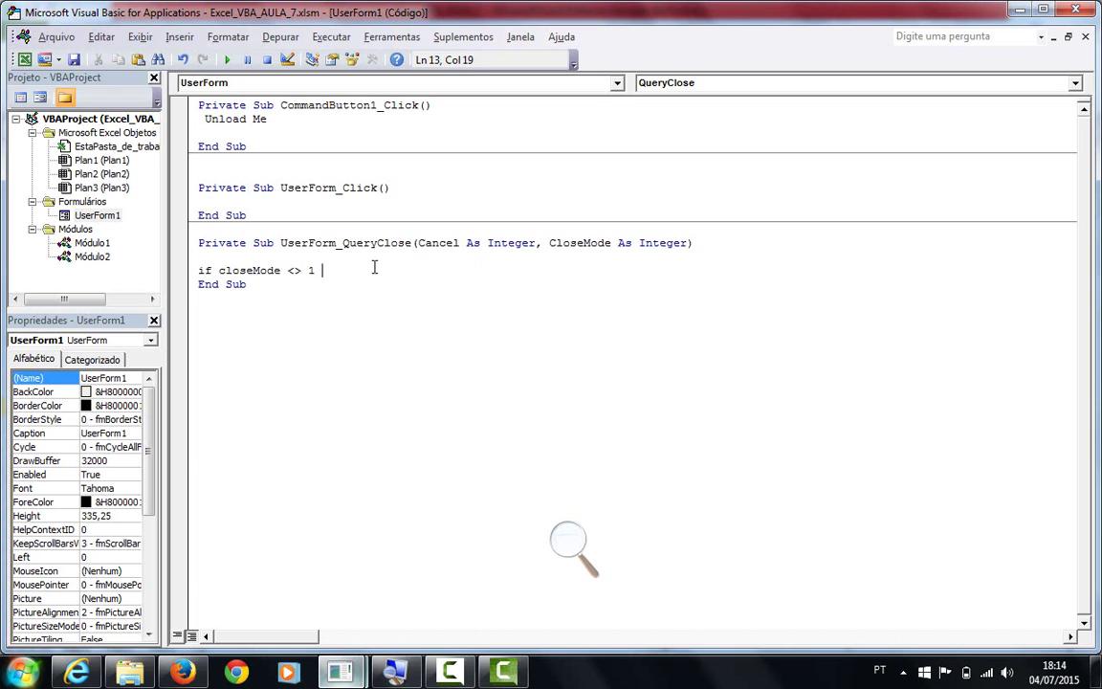
text(then)
key(Return)
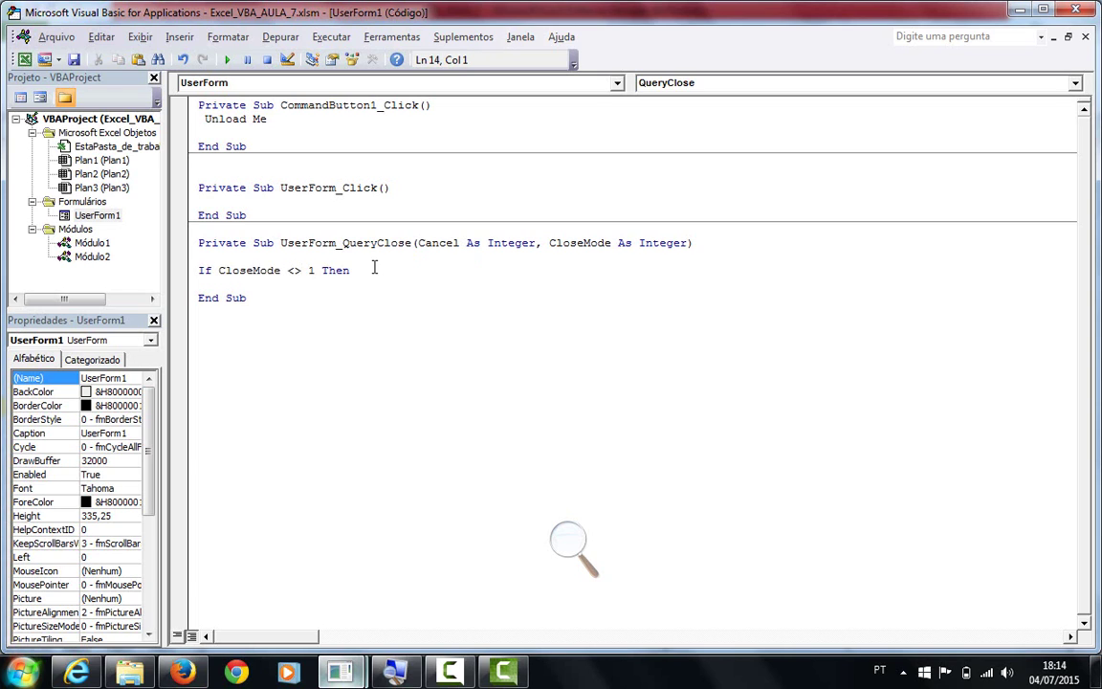
text(Can)
text(ce)
key(BackSpace)
key(BackSpace)
text(cel )
text(=1)
key(Return)
text(Msg)
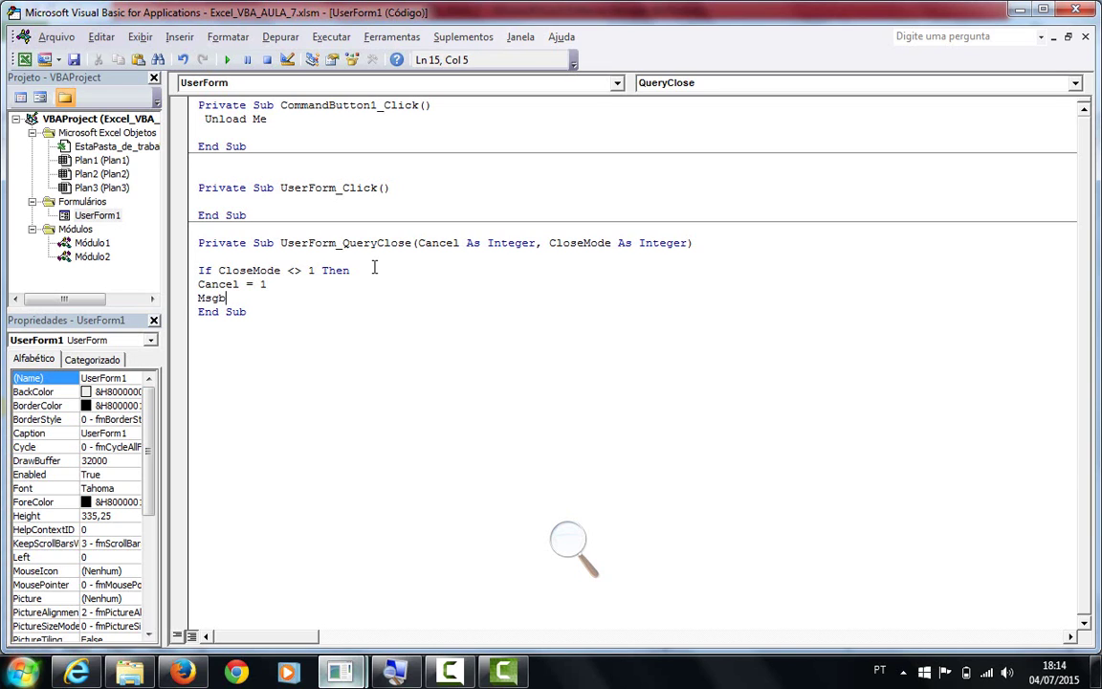
Add a vbInformation MsgBox titled 'Cancel desativado' telling the user to press Fechar, then End If
text(box ")
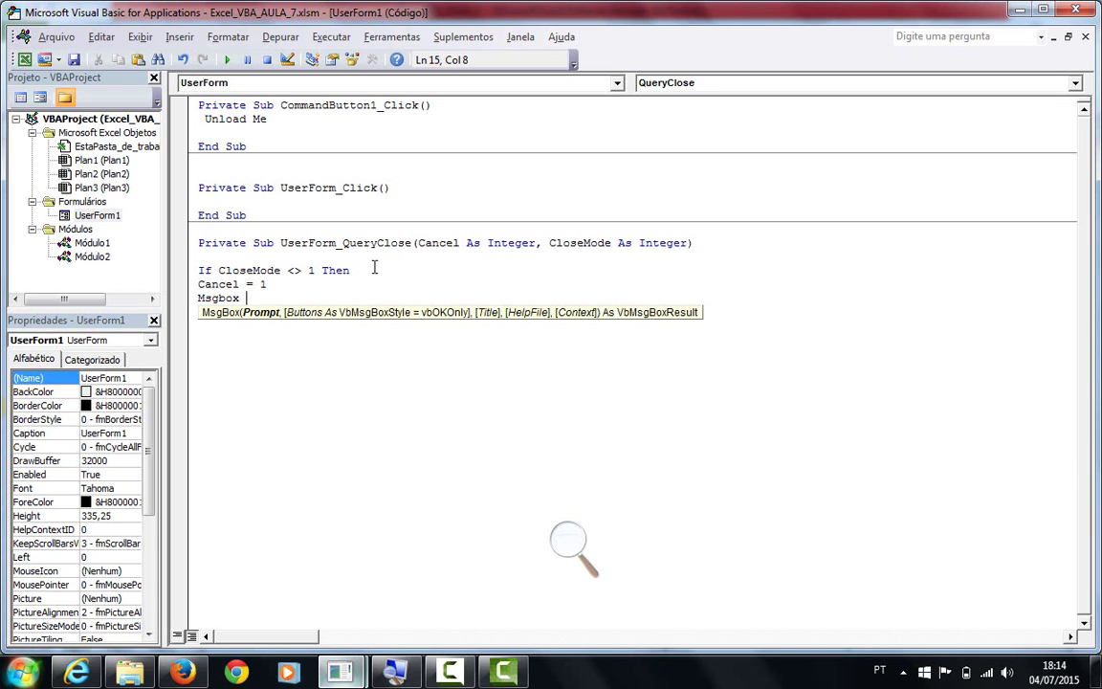
text(Press)
text(ione o Bot)
text(ão f)
text(echar )
text(localizado na )
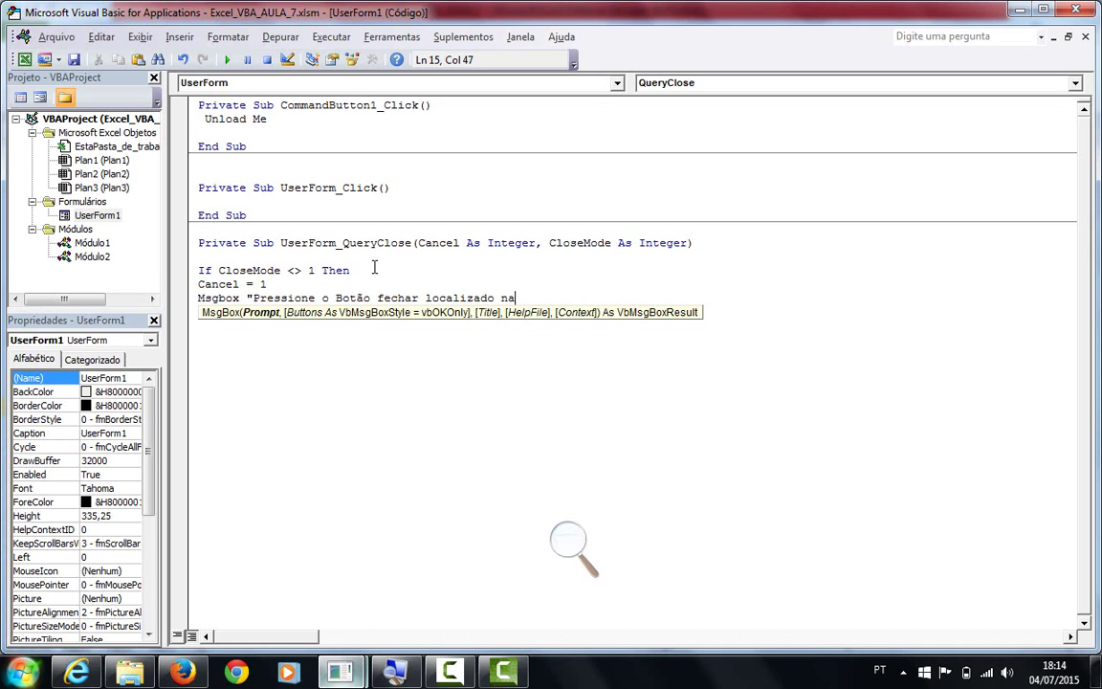
text(par)
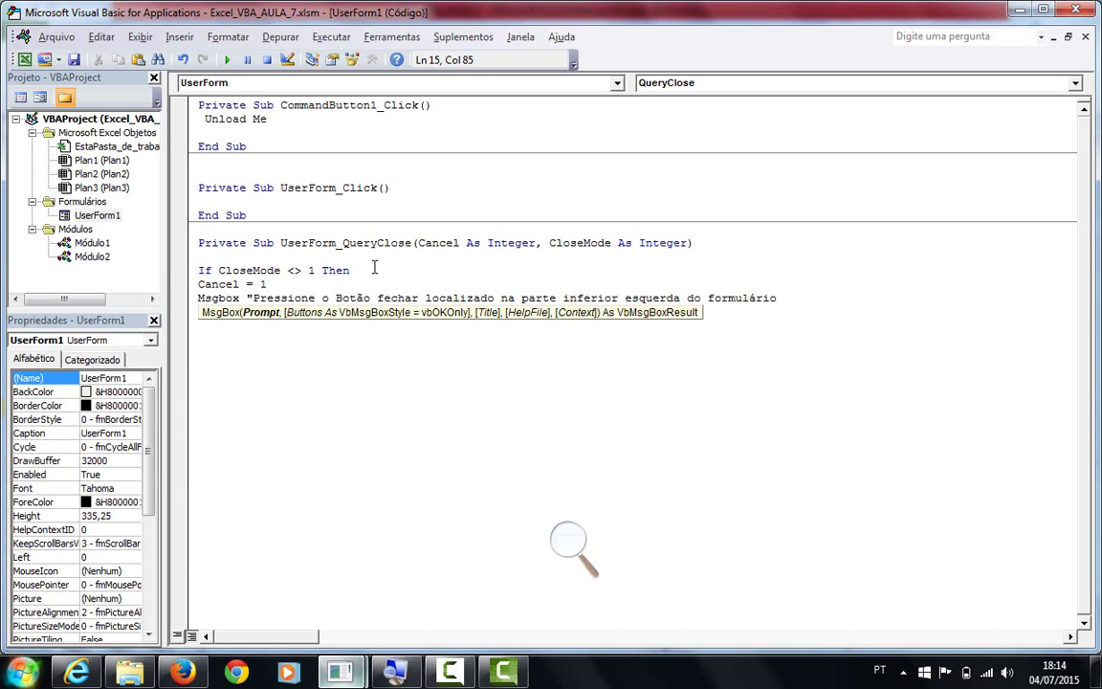
text(,)
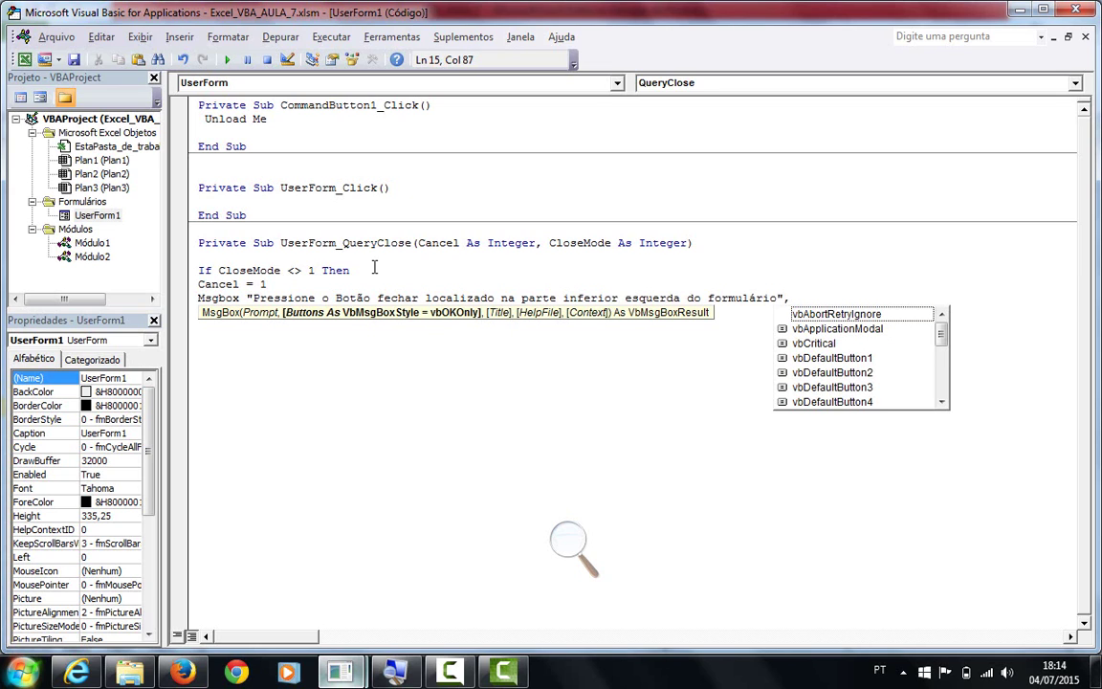
text(vb)
text(in)
key(Tab)
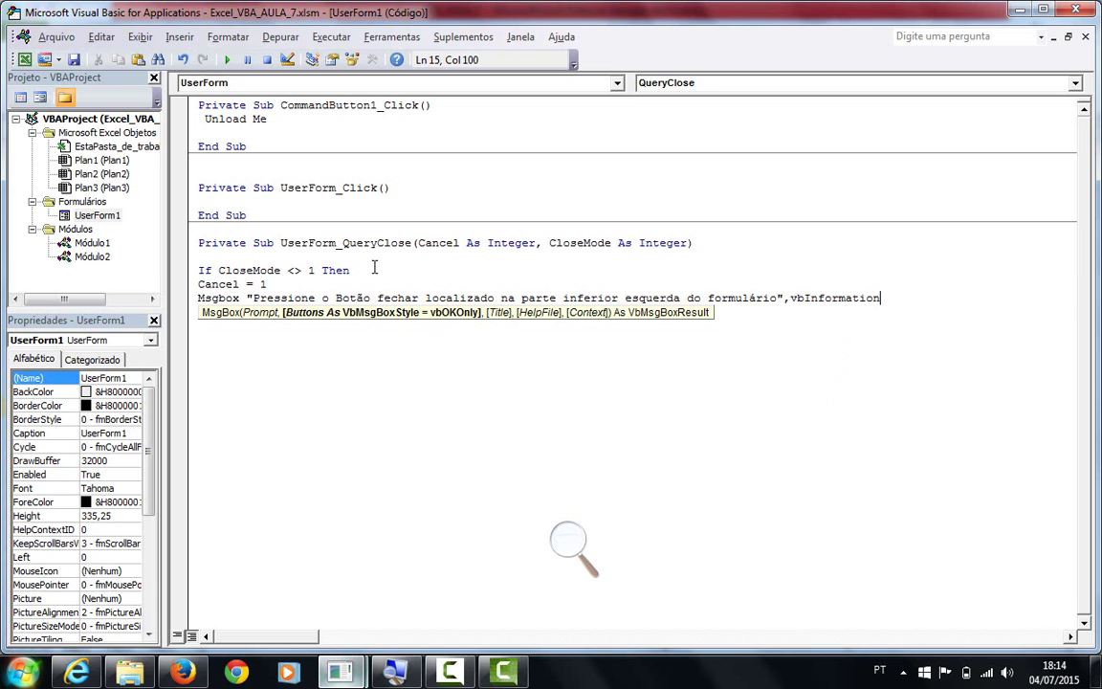
text(,"Cancel)
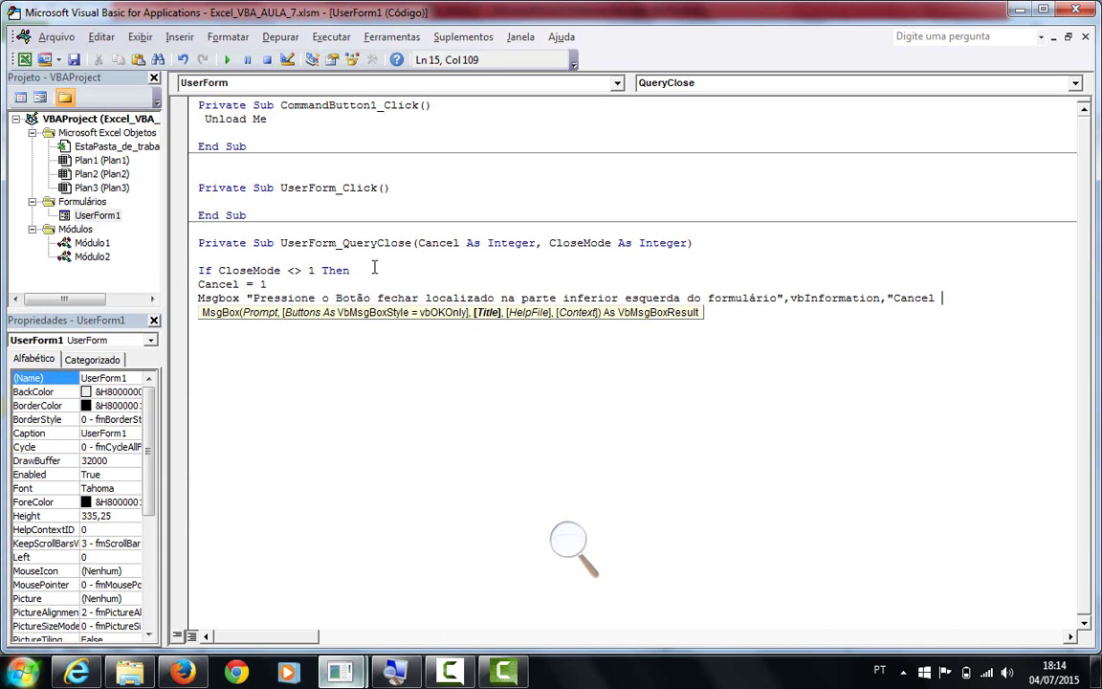
text(desativado)
key(Return)
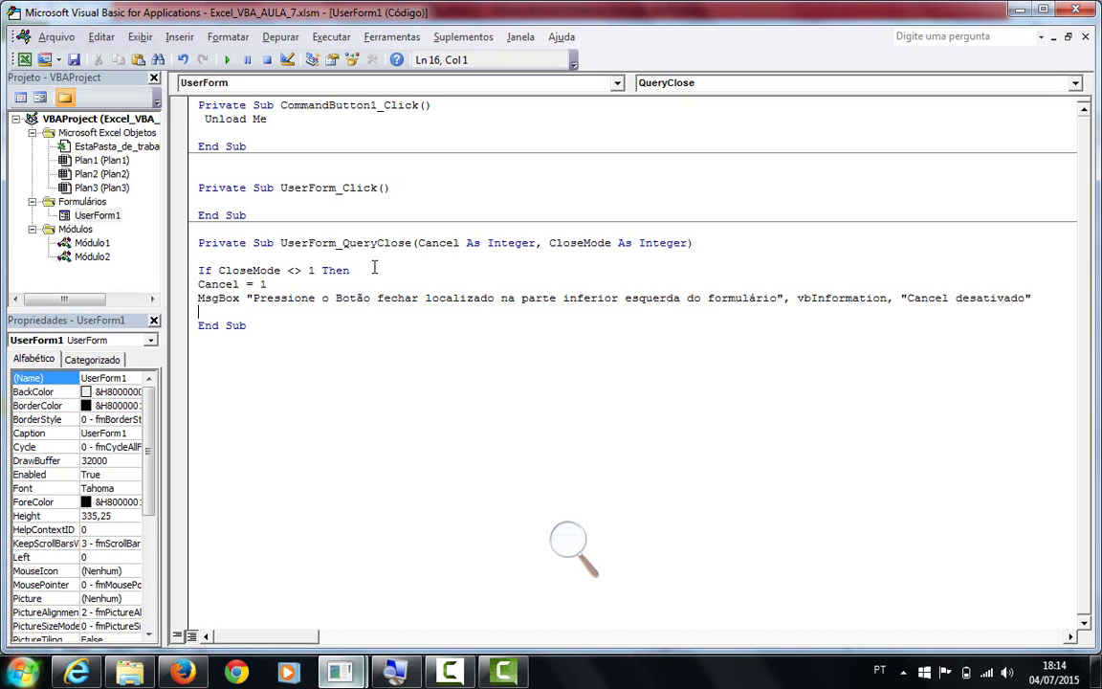
text(endif)
key(Return)
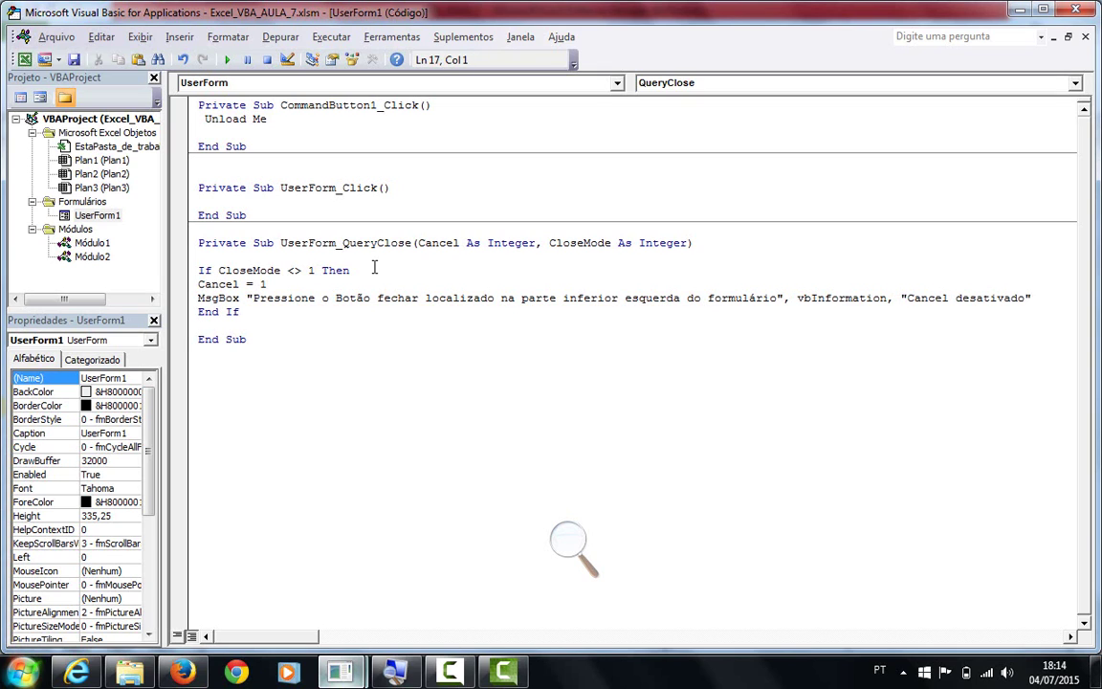
Launch UserForm1 from the Abrir shape, confirm its X shows 'Cancel desativado', and close it with Fechar
click(21, 67)
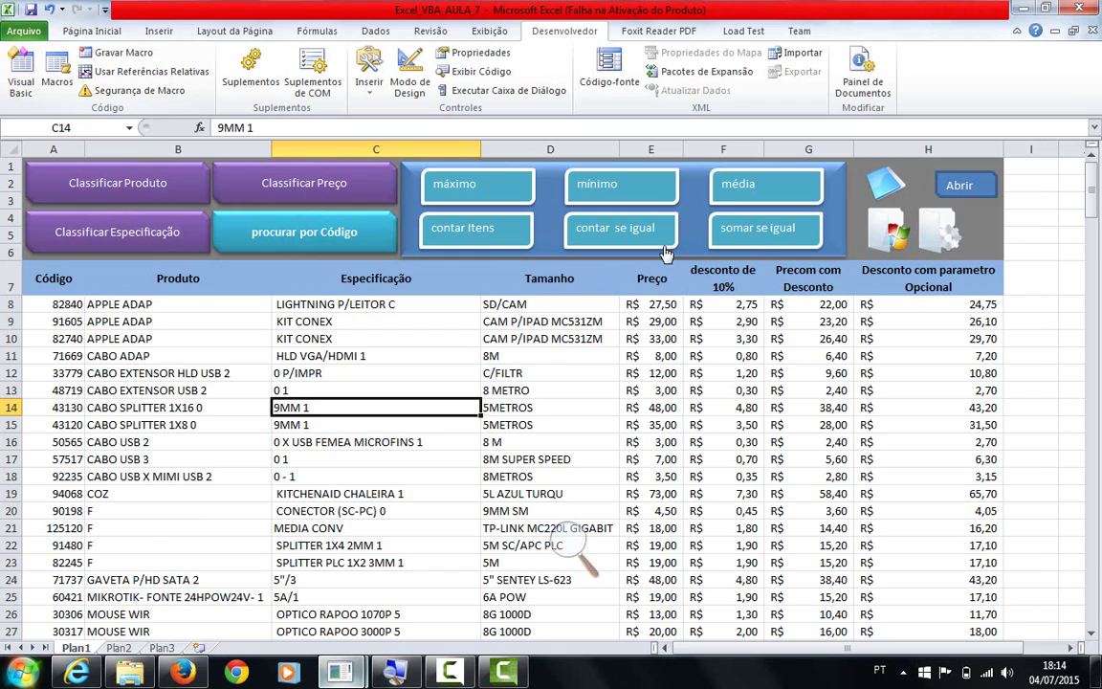
click(958, 182)
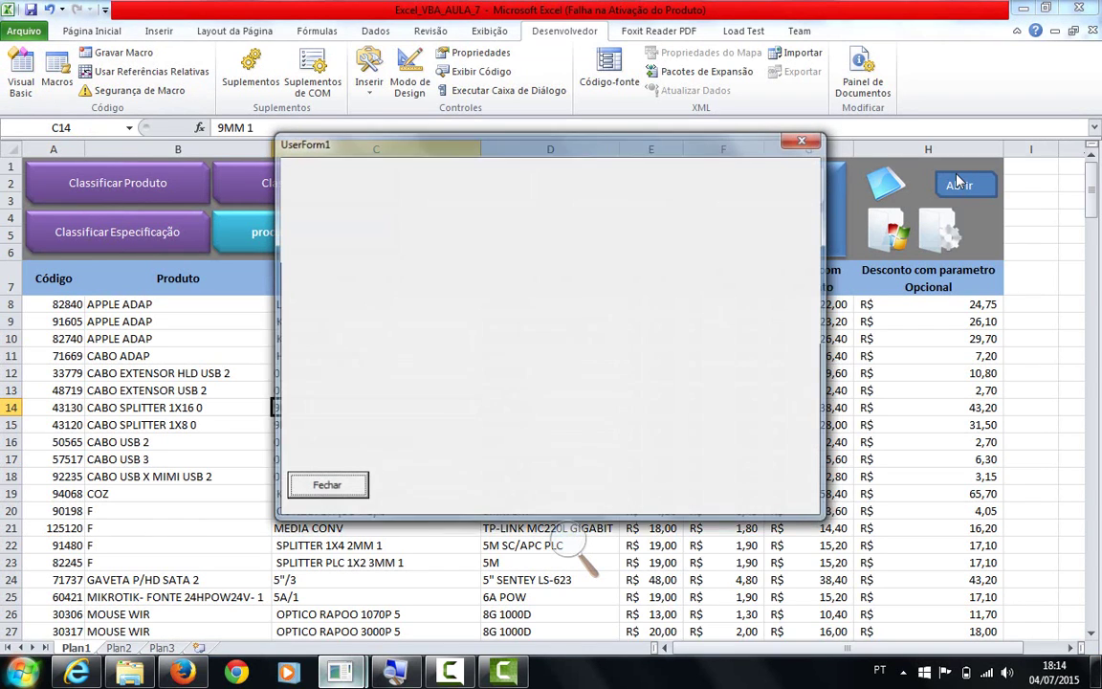
click(802, 142)
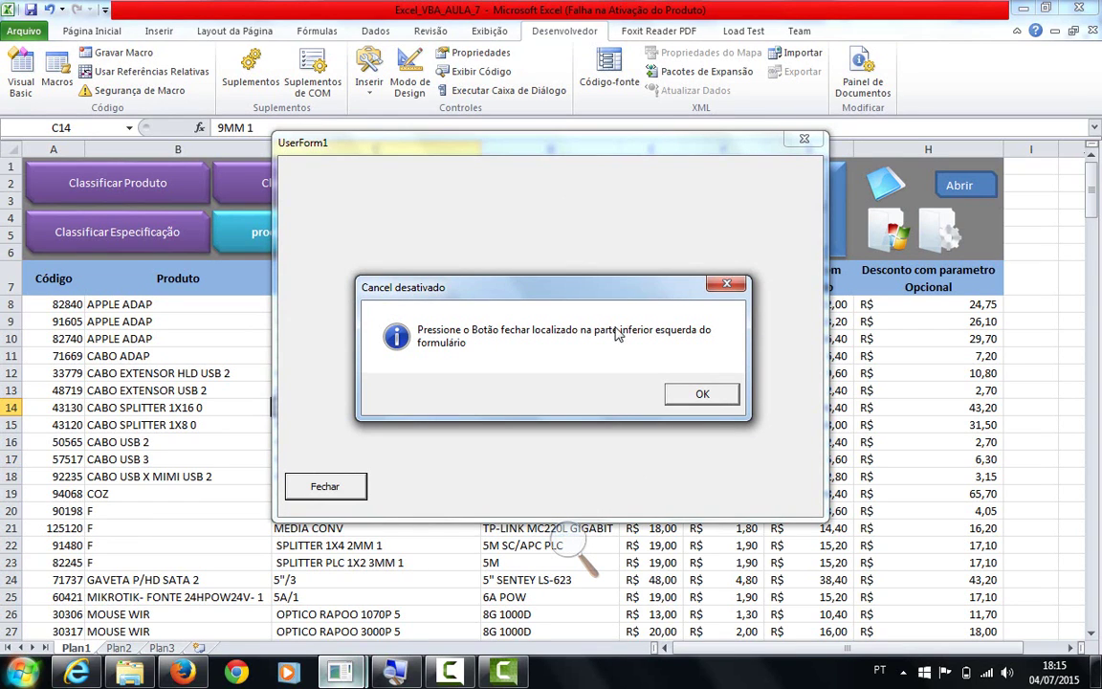
click(701, 395)
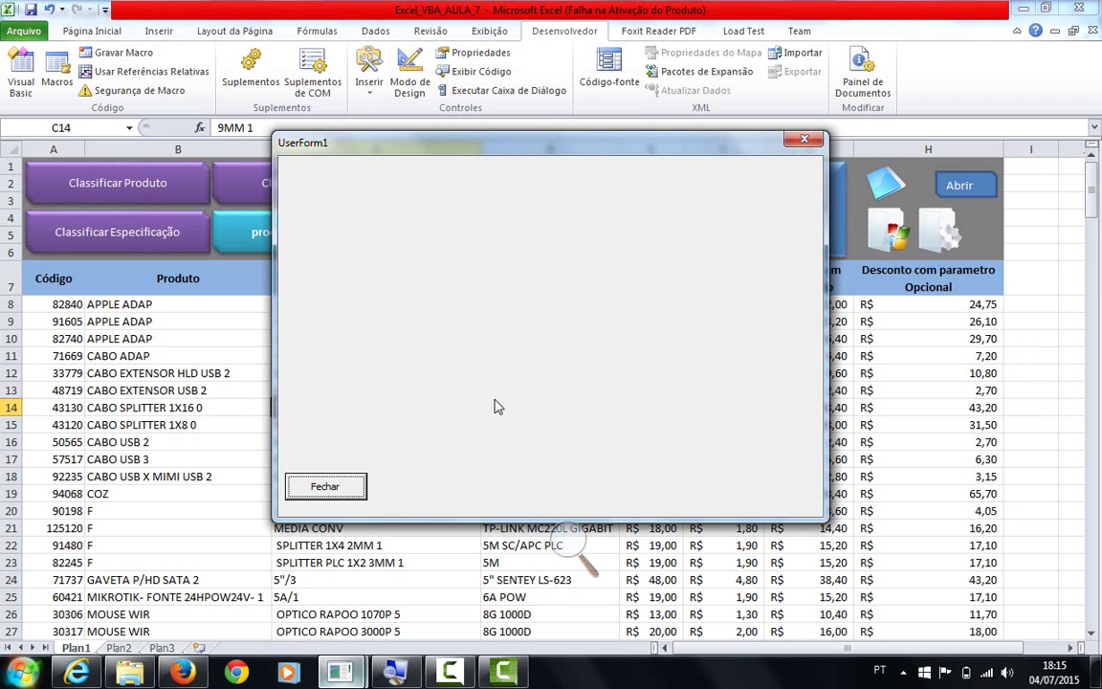
click(323, 488)
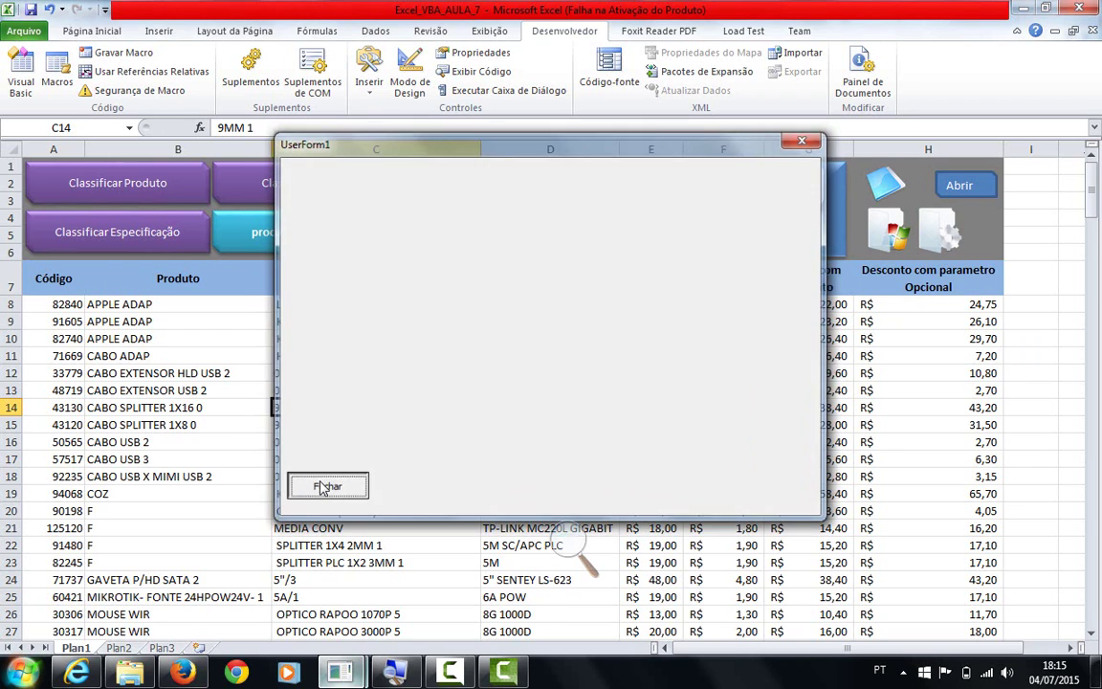
Relaunch the form, confirm the X is still blocked, close it with Fechar, then select cell C17
click(878, 182)
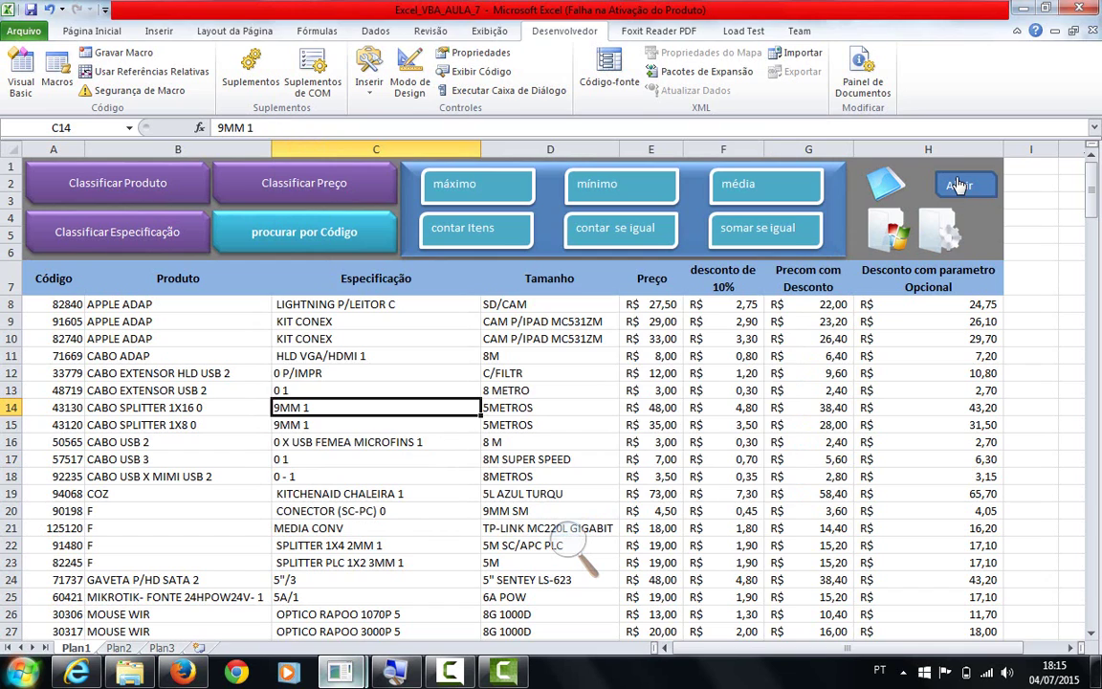
click(805, 143)
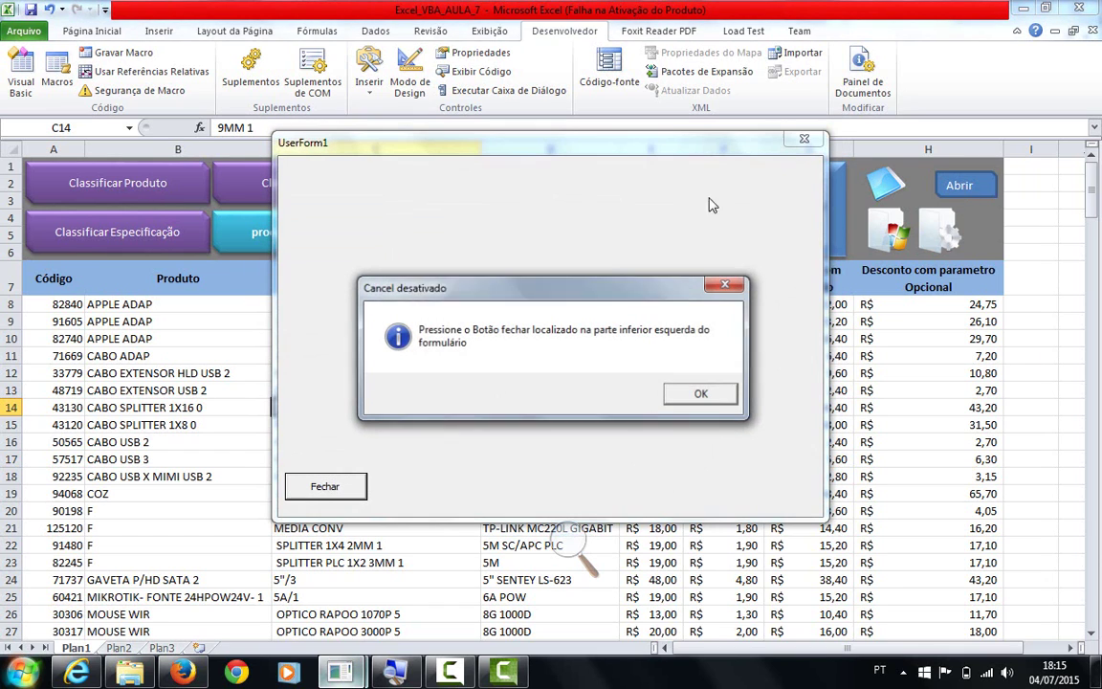
click(696, 394)
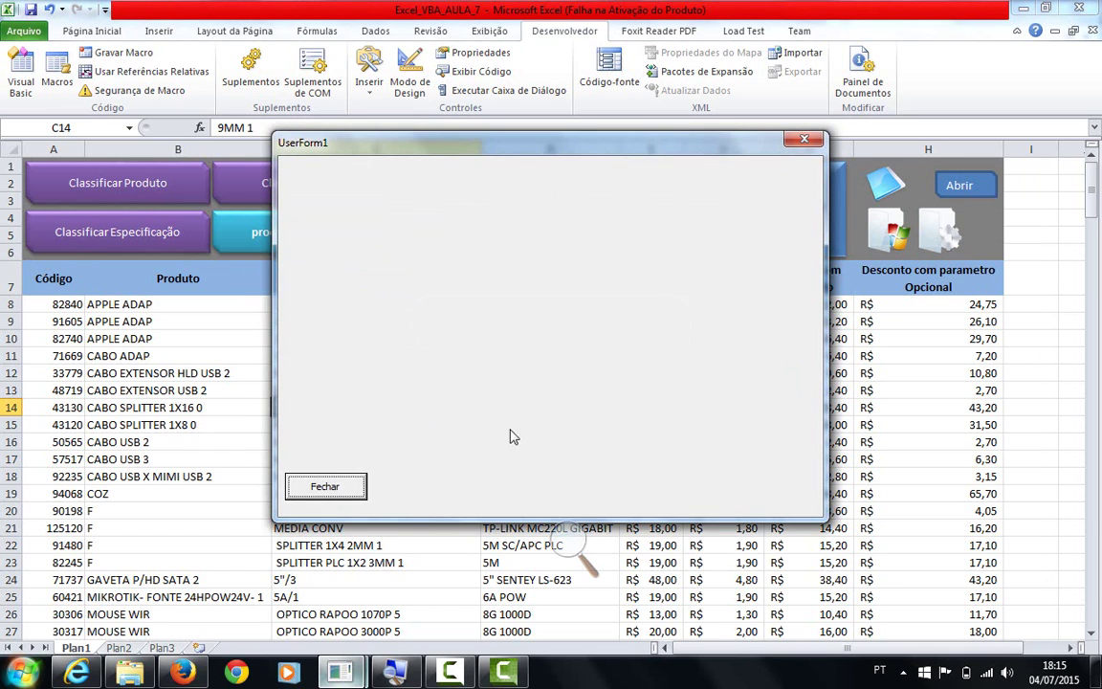
click(327, 485)
click(455, 465)
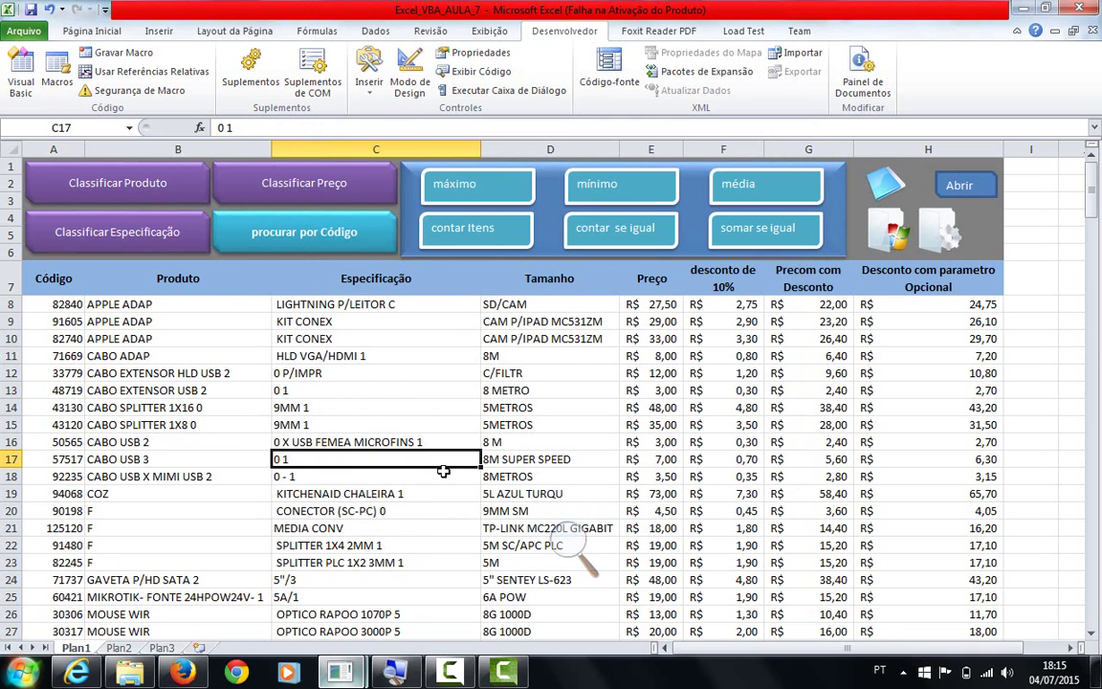
click(9, 88)
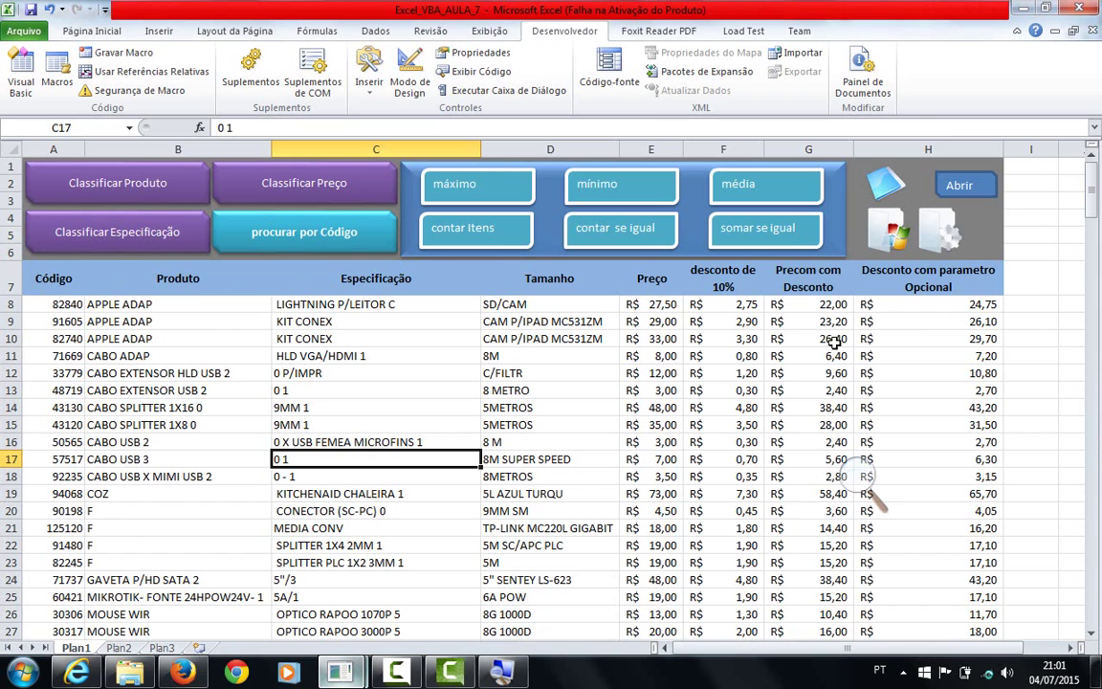
Add a label at the top-left of UserForm1 with a widened text box just beneath it
click(4, 75)
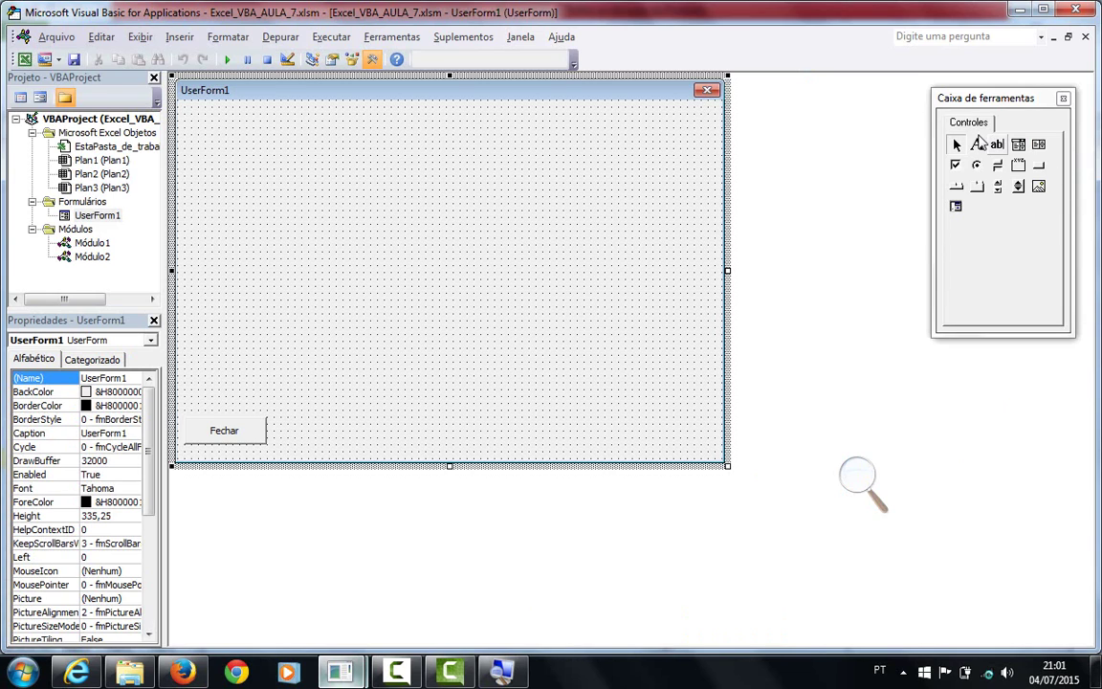
click(977, 145)
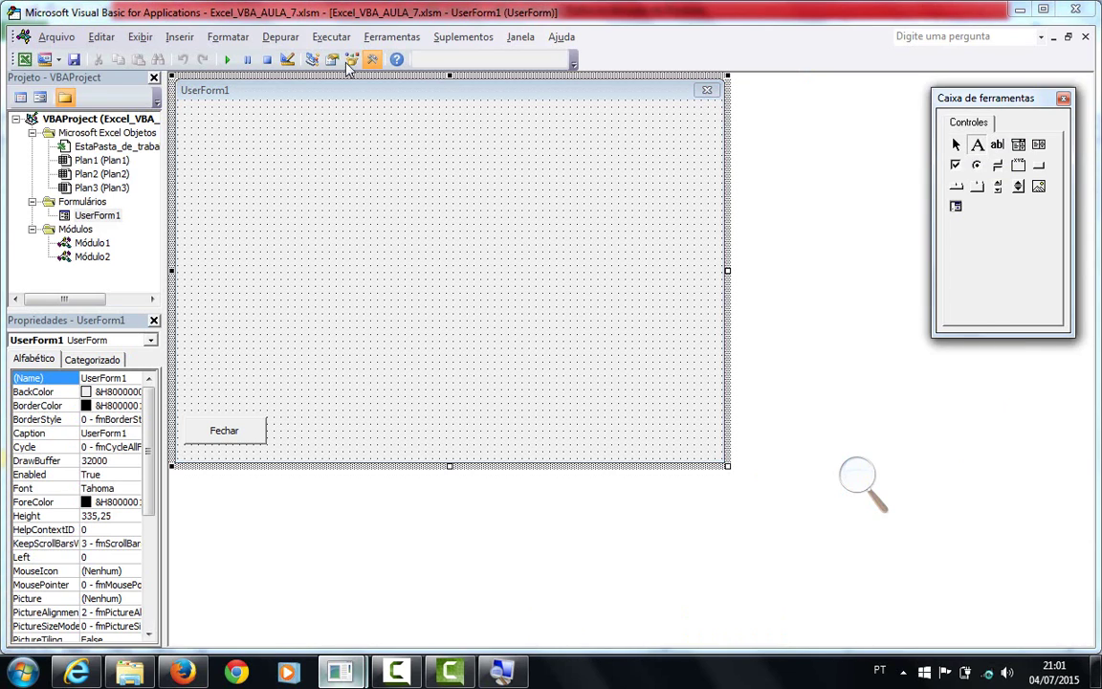
click(215, 134)
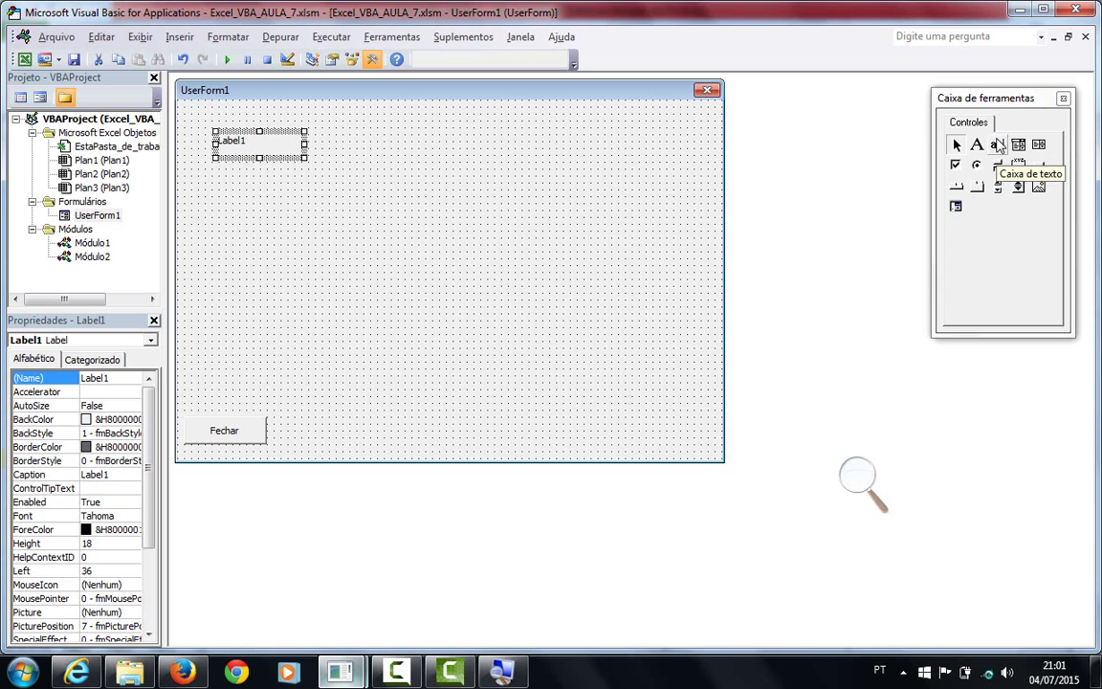
click(997, 143)
click(443, 159)
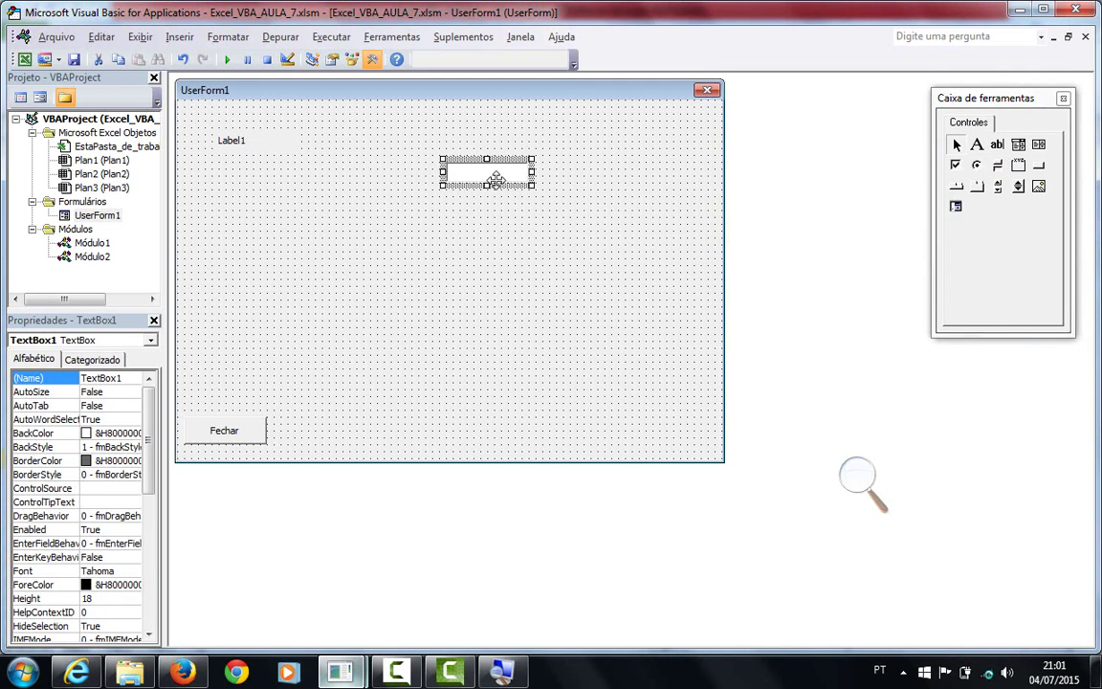
drag(496, 180, 265, 175)
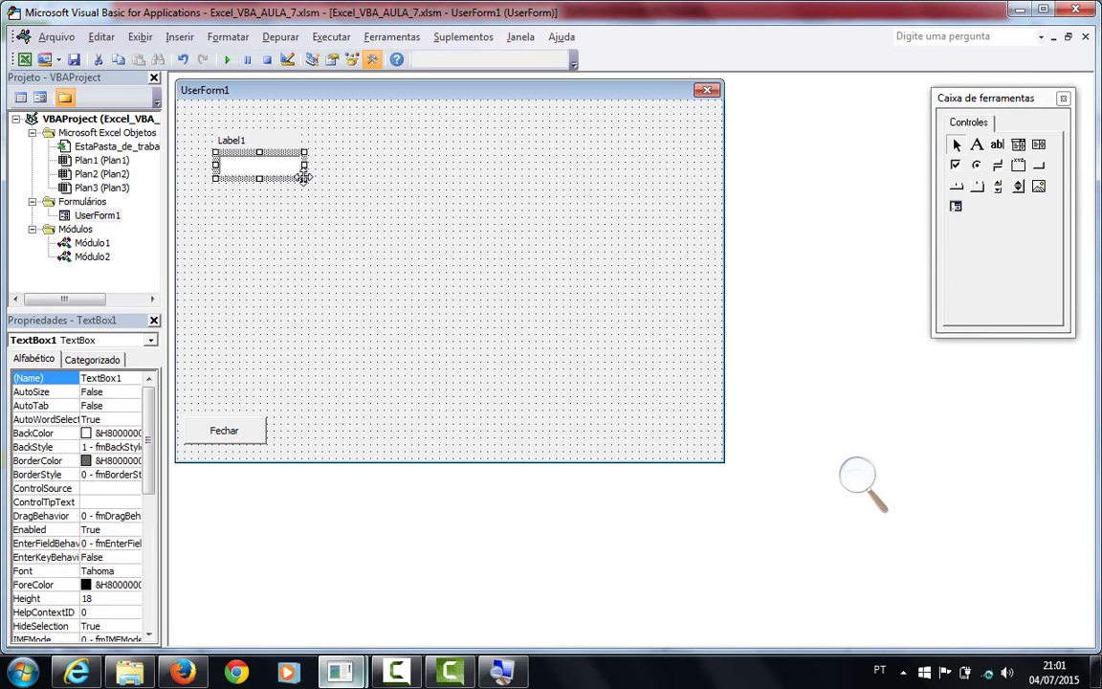
drag(304, 164, 504, 177)
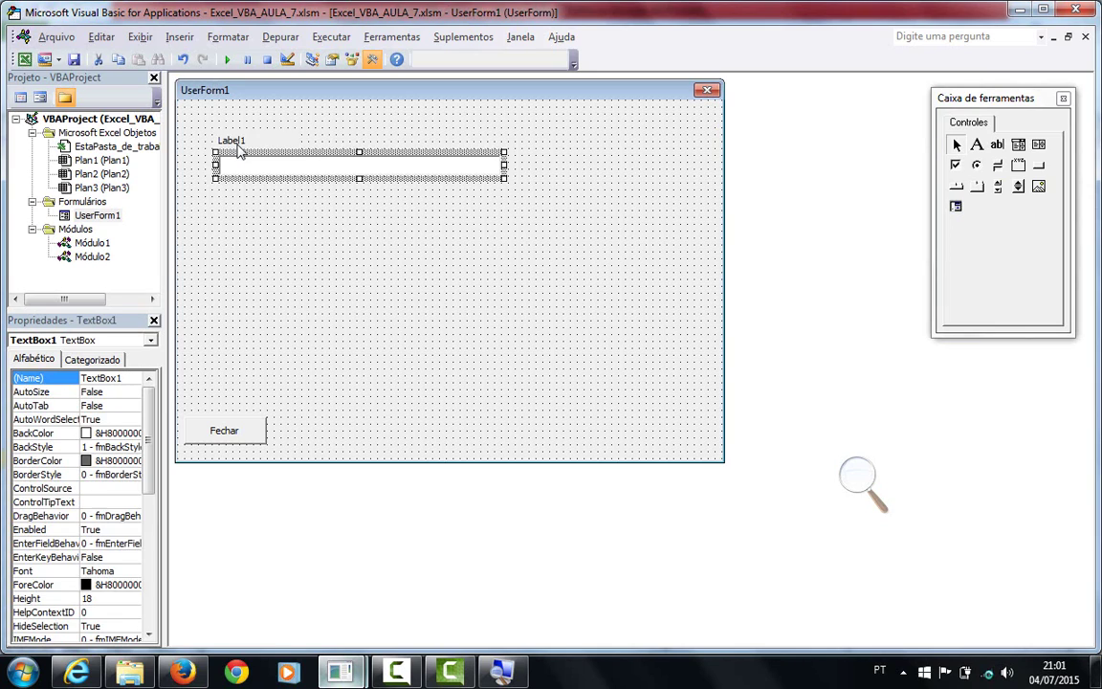
Caption the new label 'Codigo'
click(238, 151)
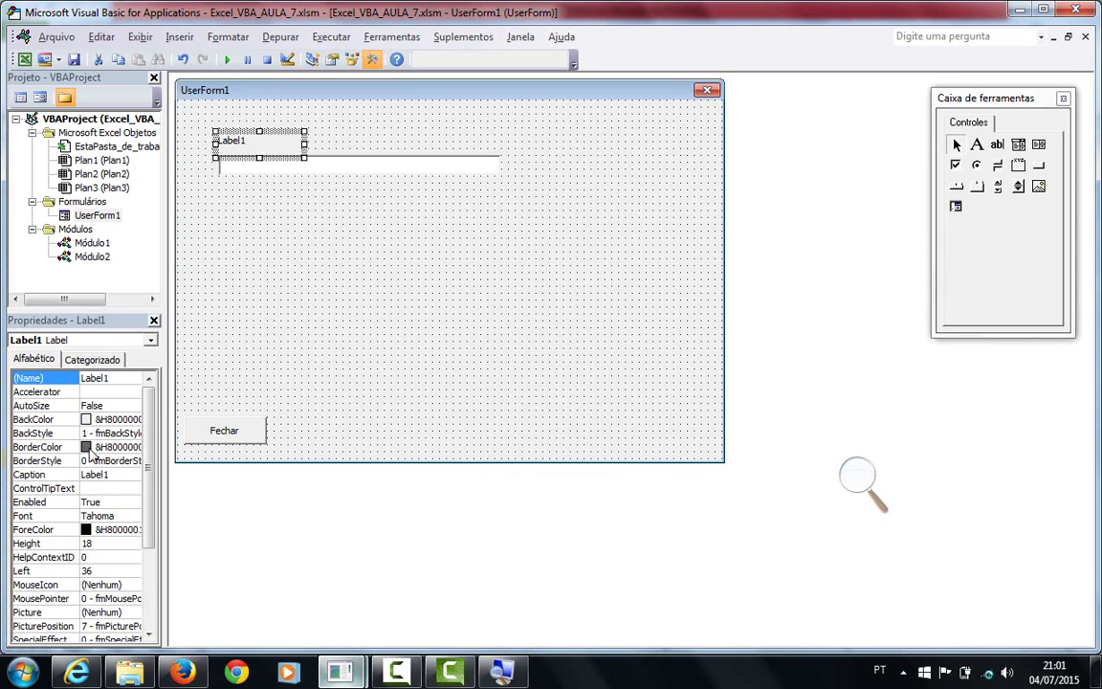
click(103, 474)
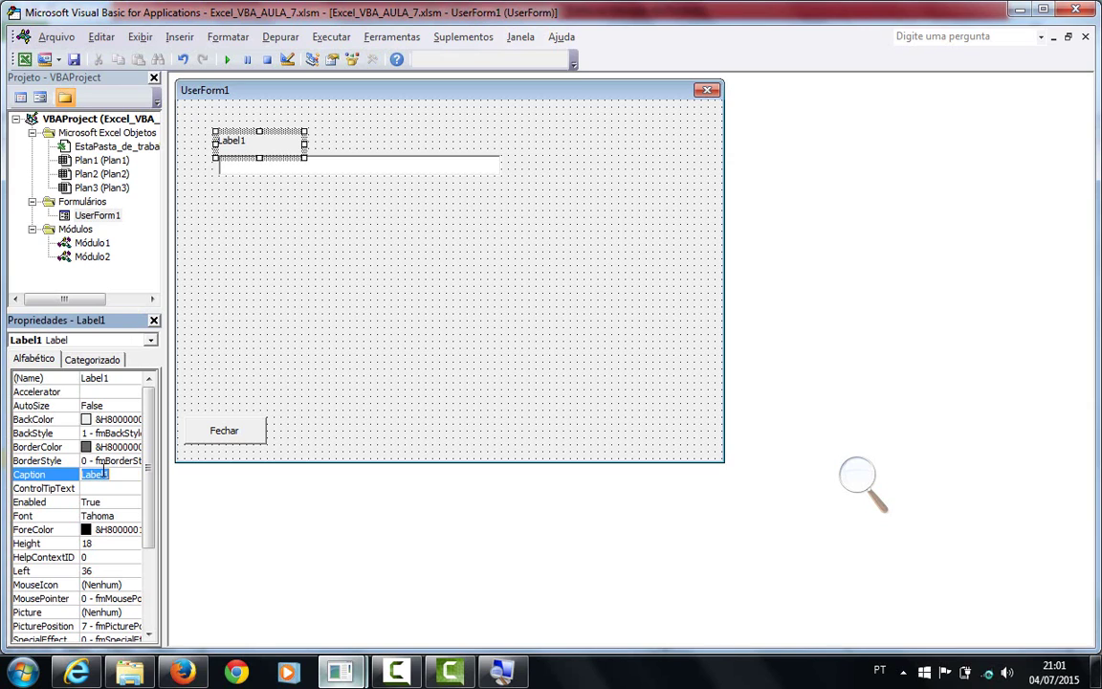
text(Codigo)
click(342, 227)
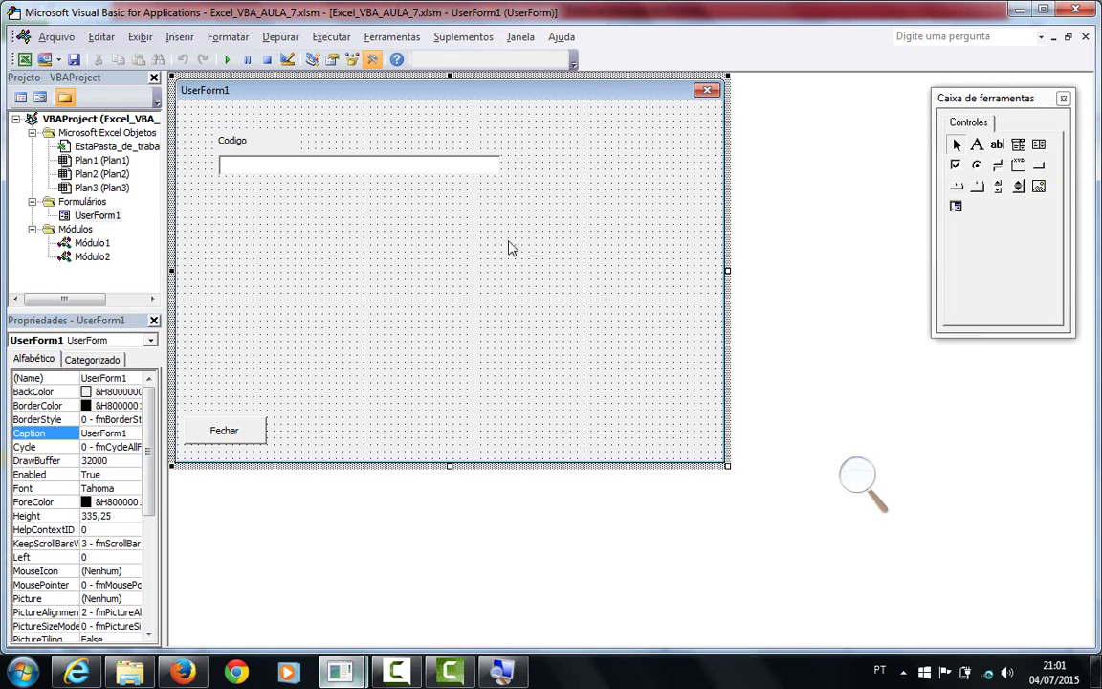
Add a second label below the Codigo box and caption it 'Produto'
click(977, 146)
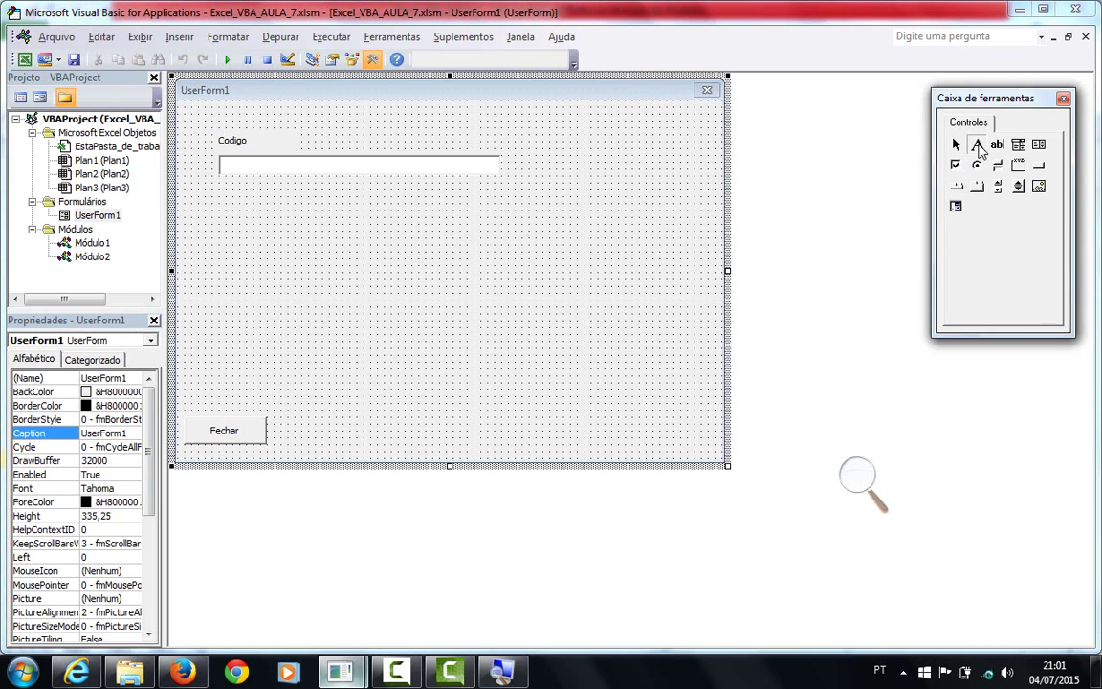
click(257, 215)
drag(295, 234, 253, 197)
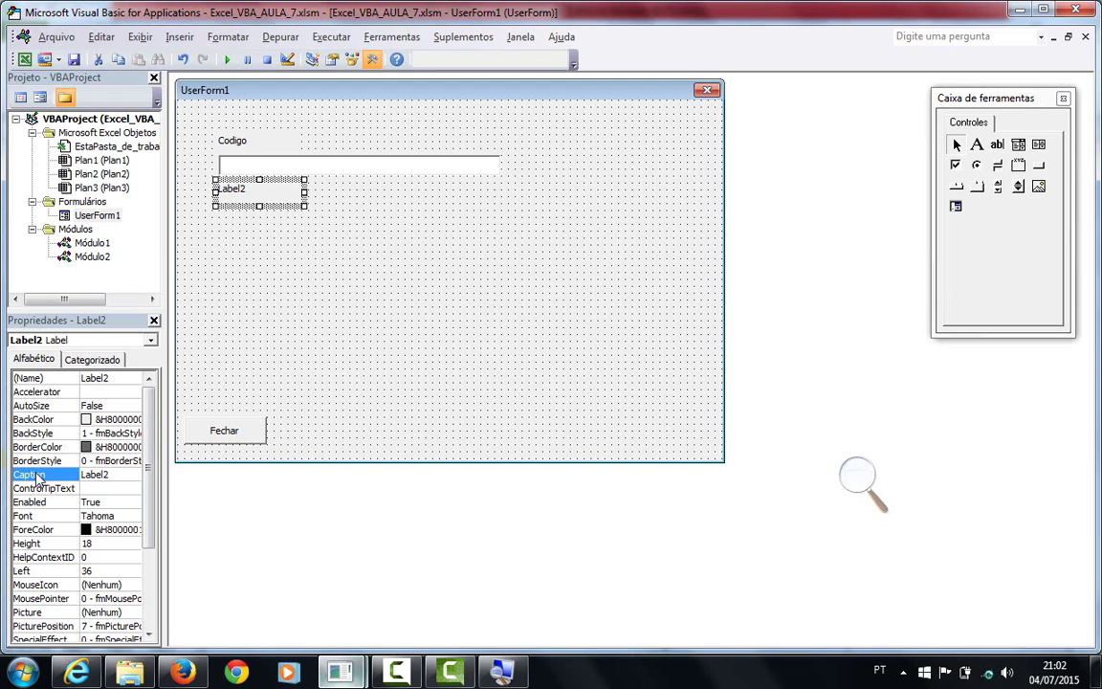
click(124, 476)
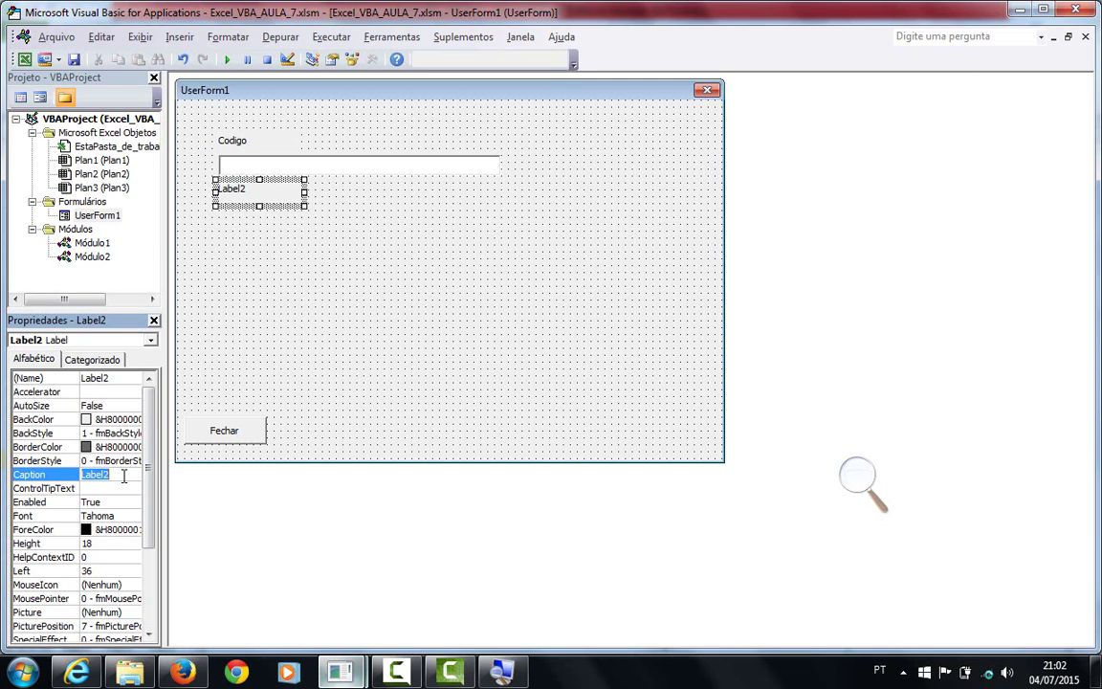
text(Produto)
click(445, 318)
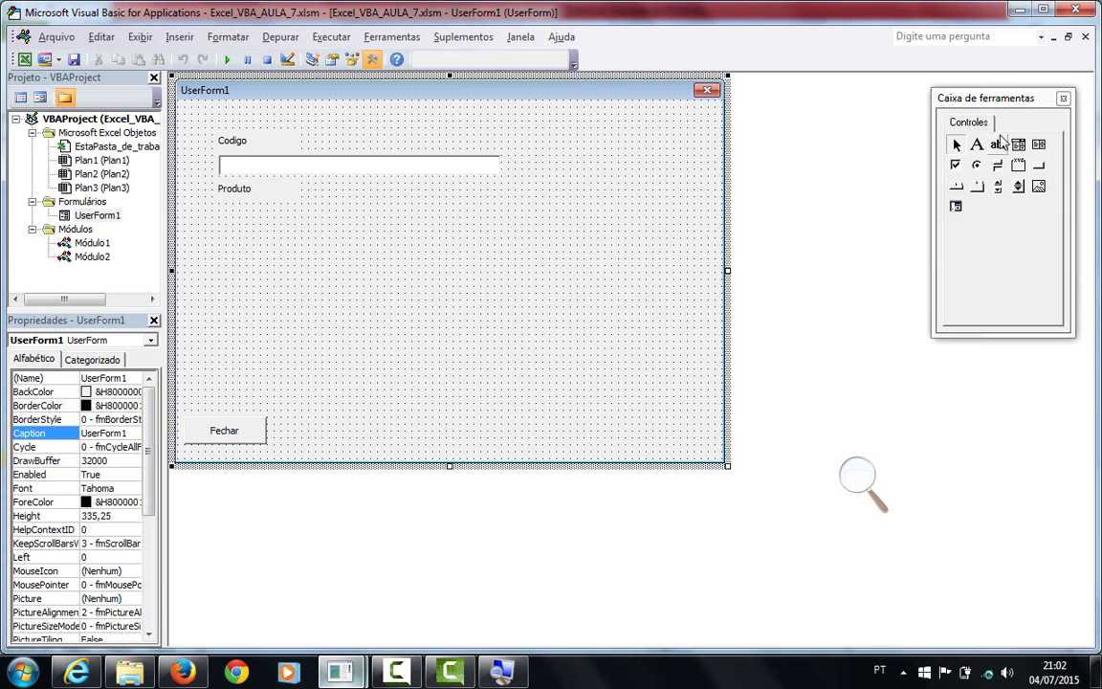
Add a wide text box directly under the Produto label
click(998, 145)
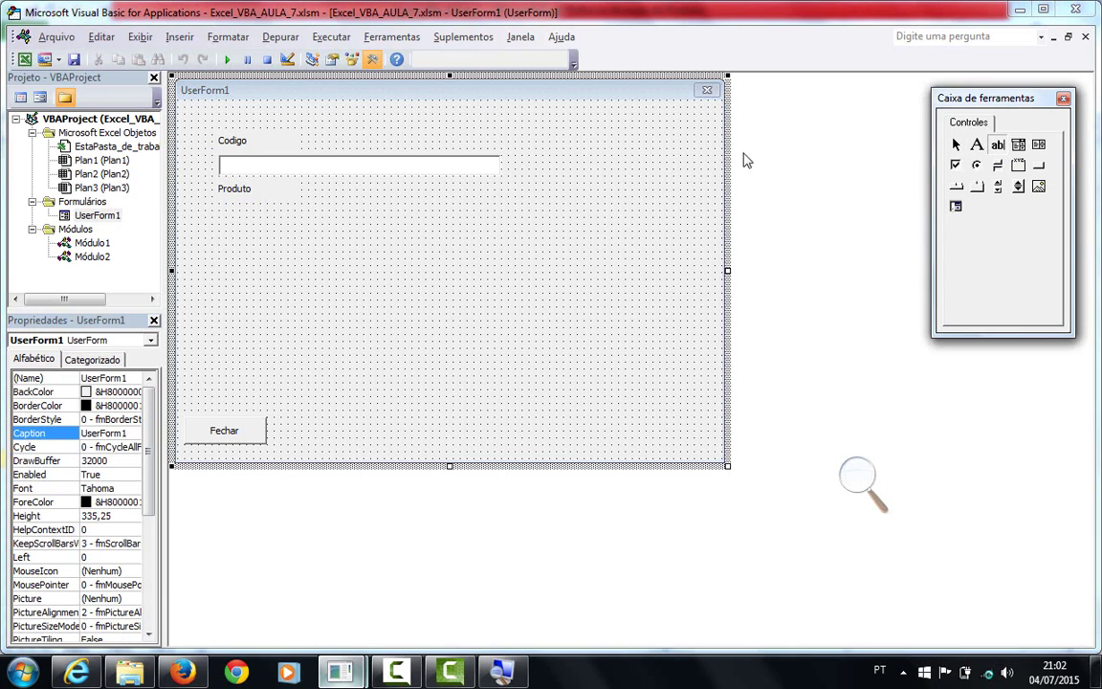
click(340, 209)
drag(401, 235, 273, 227)
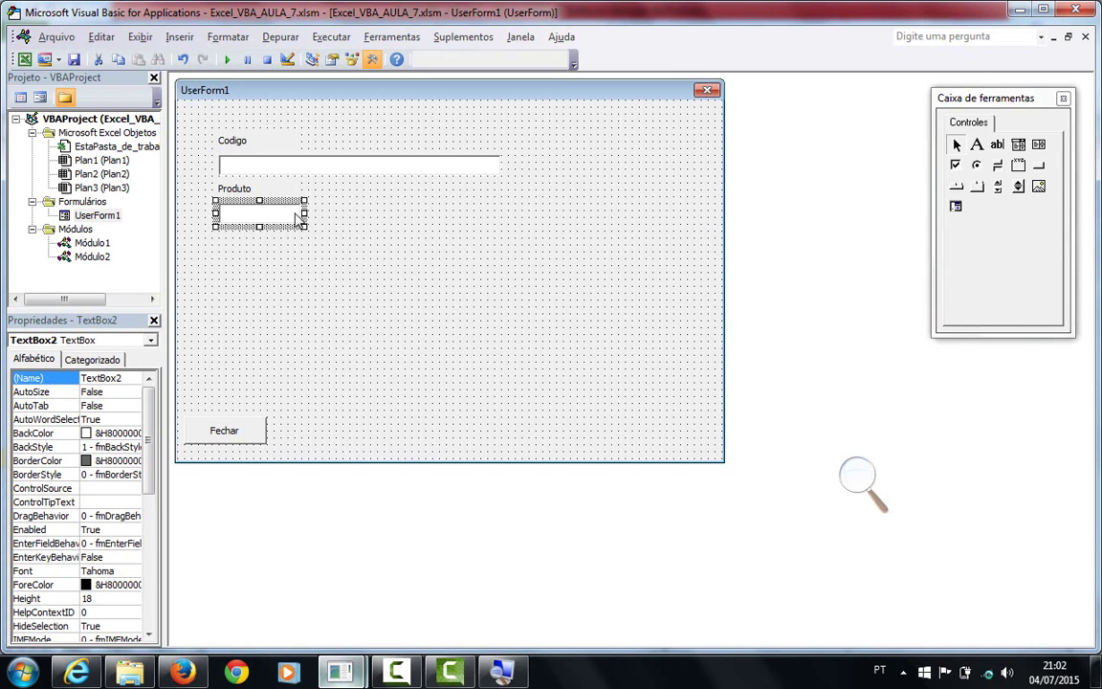
drag(305, 214, 518, 255)
drag(515, 249, 505, 241)
click(512, 246)
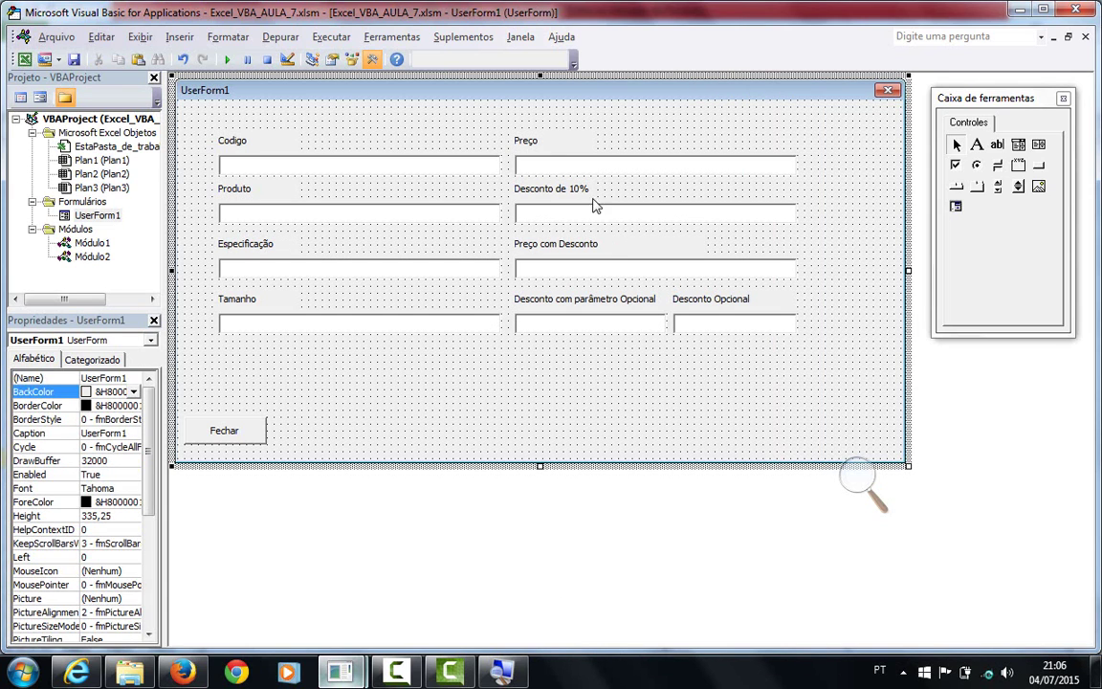
Check each field's text box in turn: Codigo, Produto, Especificação, Tamanho, Preço and the discount fields
click(376, 172)
click(356, 217)
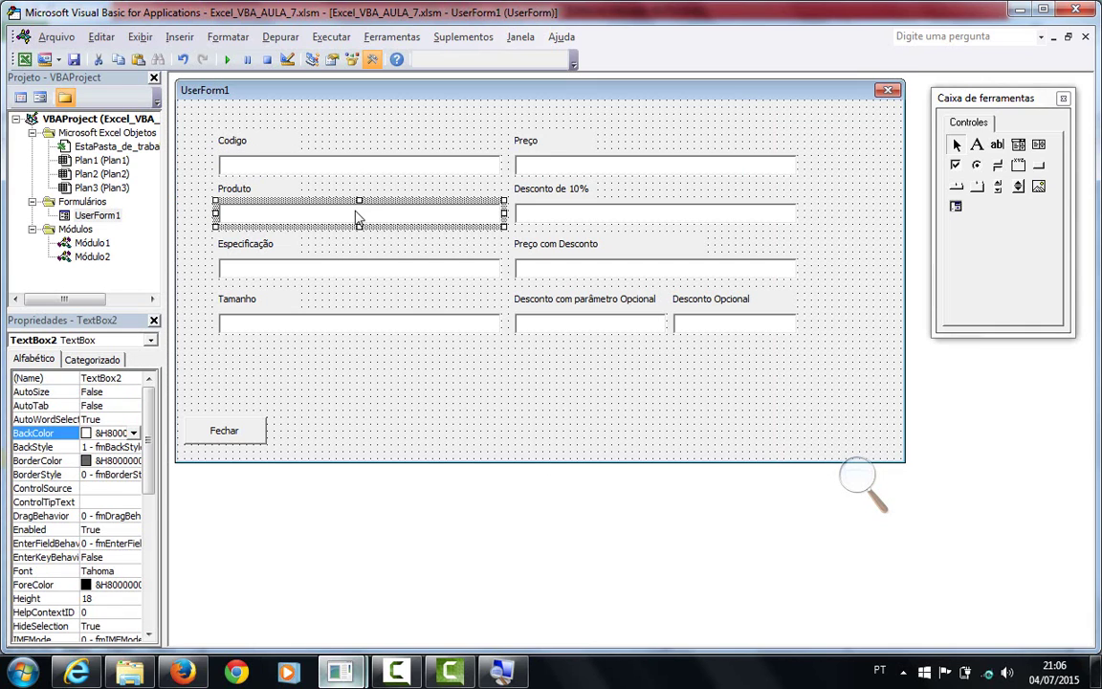
click(362, 267)
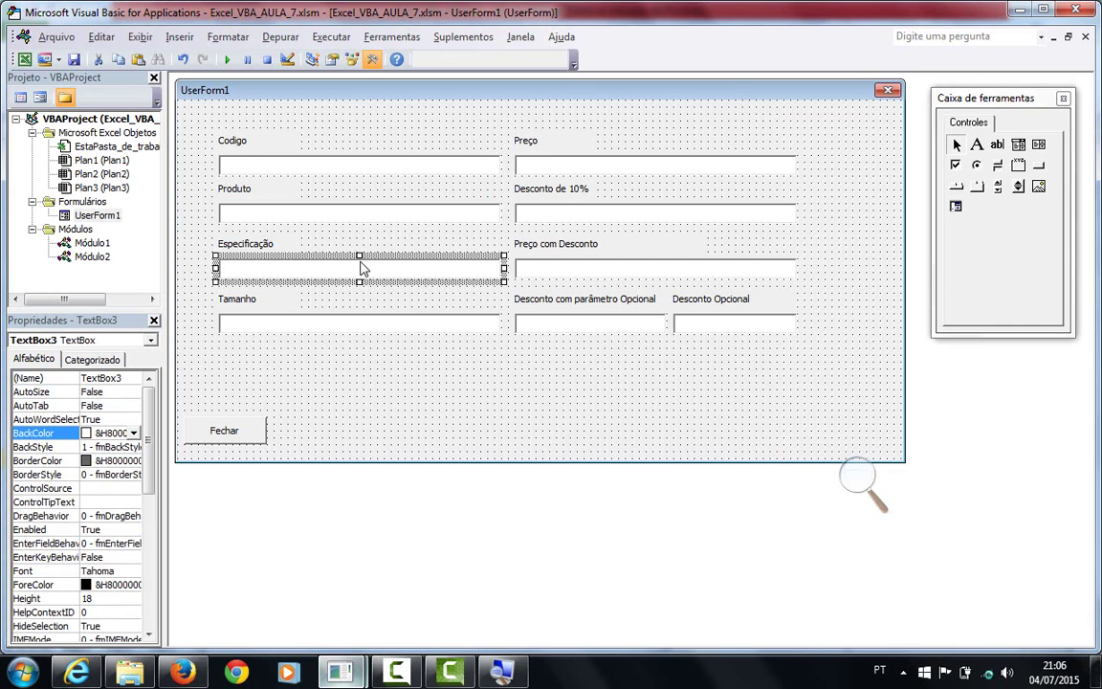
click(359, 327)
click(580, 168)
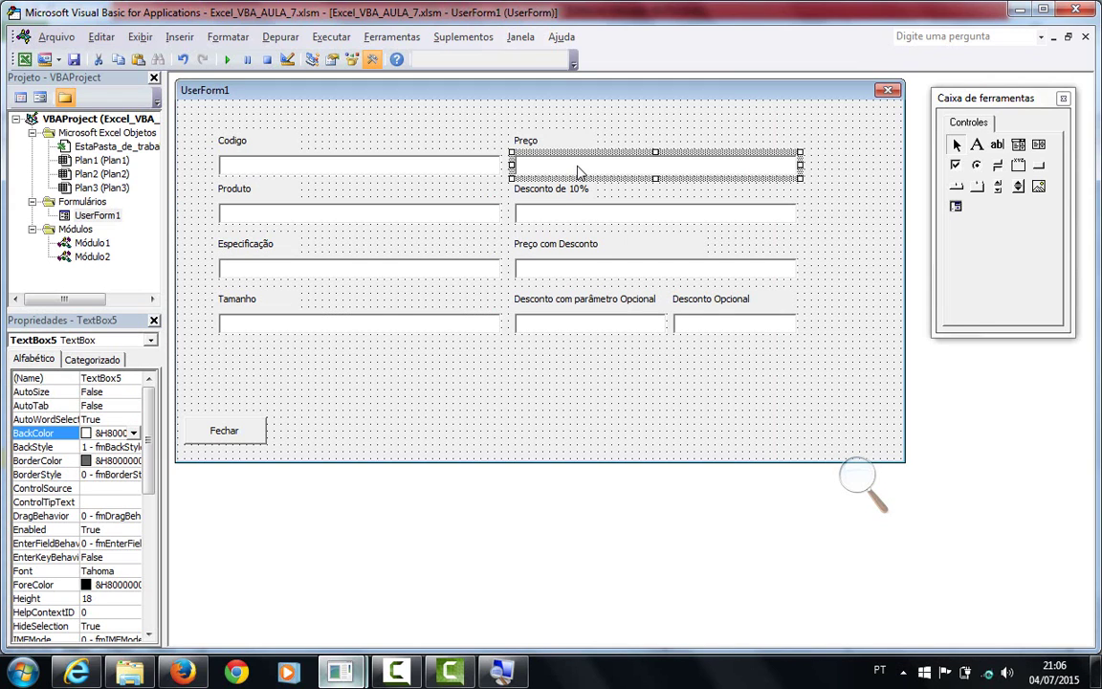
click(589, 216)
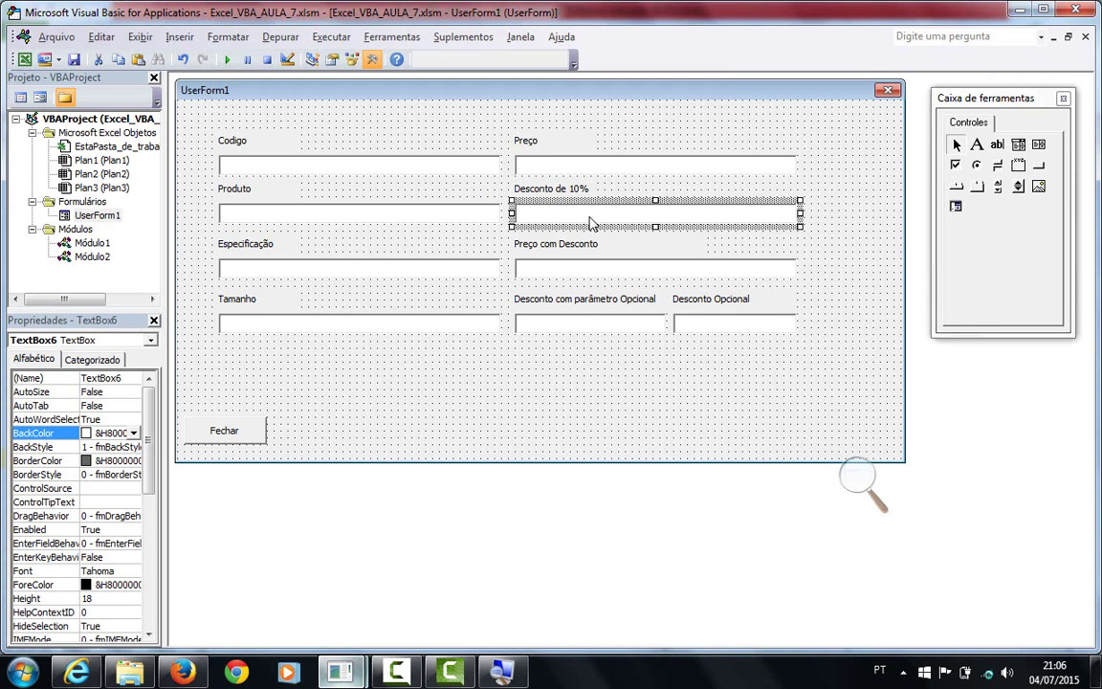
click(587, 271)
click(575, 326)
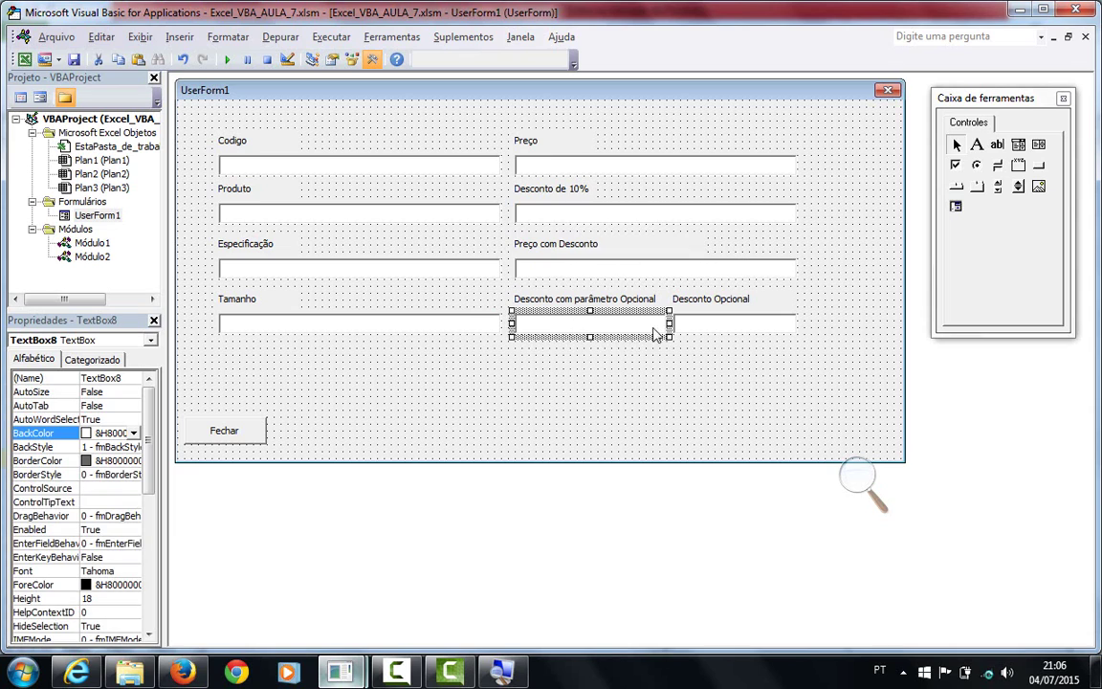
click(694, 331)
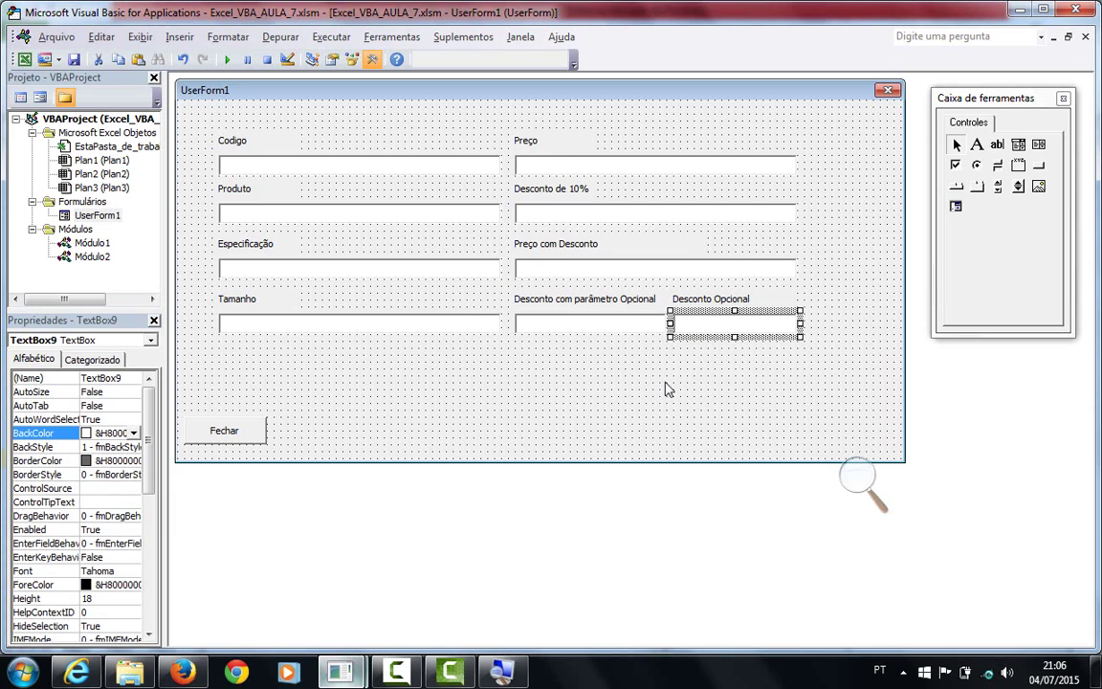
click(603, 348)
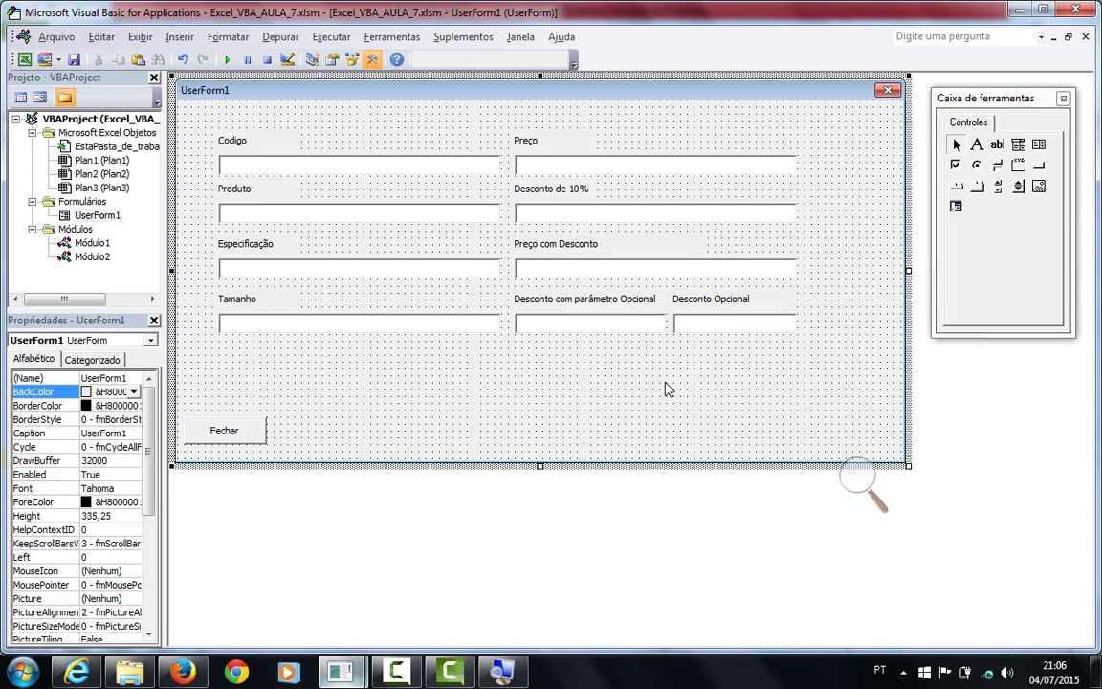
Add a command button and paste copies, placing four CommandButton2 buttons along the form's bottom
click(1043, 173)
click(505, 381)
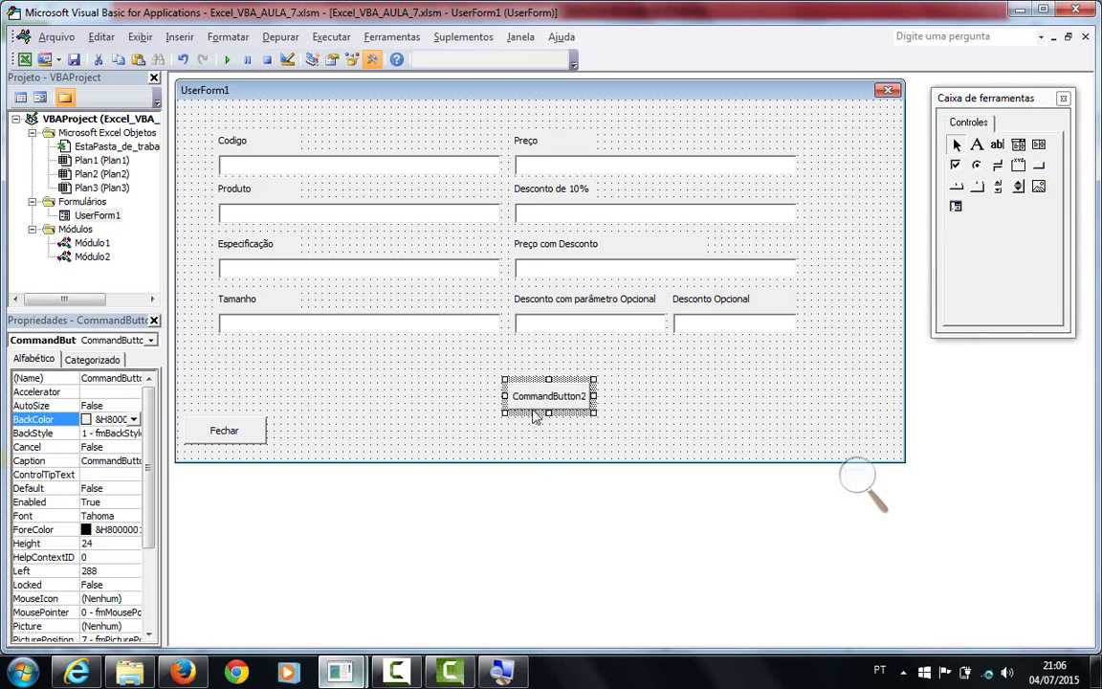
mouse_move(534, 415)
mouse_down()
mouse_move(620, 430)
mouse_move(544, 428)
mouse_move(563, 421)
mouse_move(553, 424)
mouse_move(540, 278)
mouse_move(608, 426)
mouse_move(631, 413)
mouse_move(559, 279)
mouse_up()
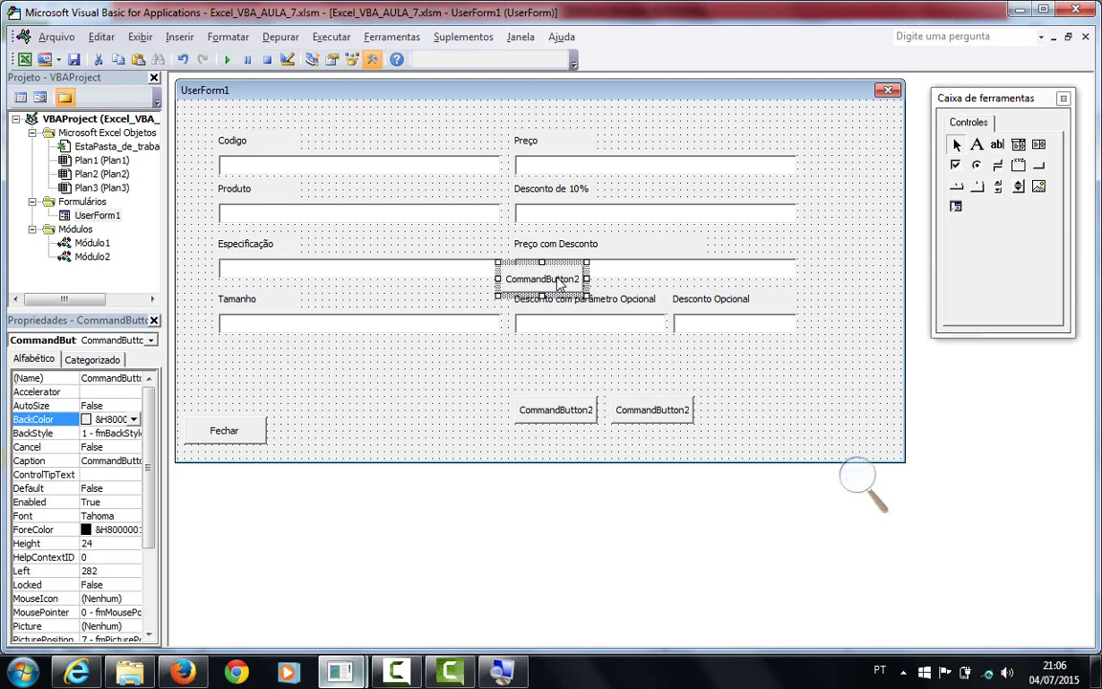
drag(777, 410, 759, 419)
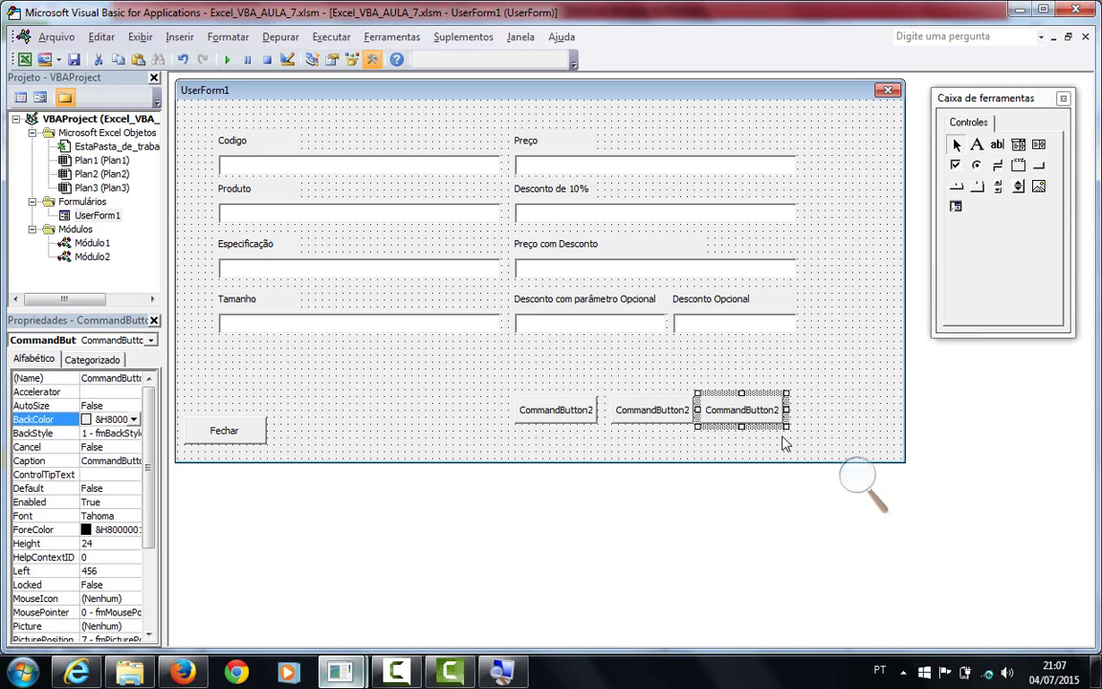
key(ctrl+v)
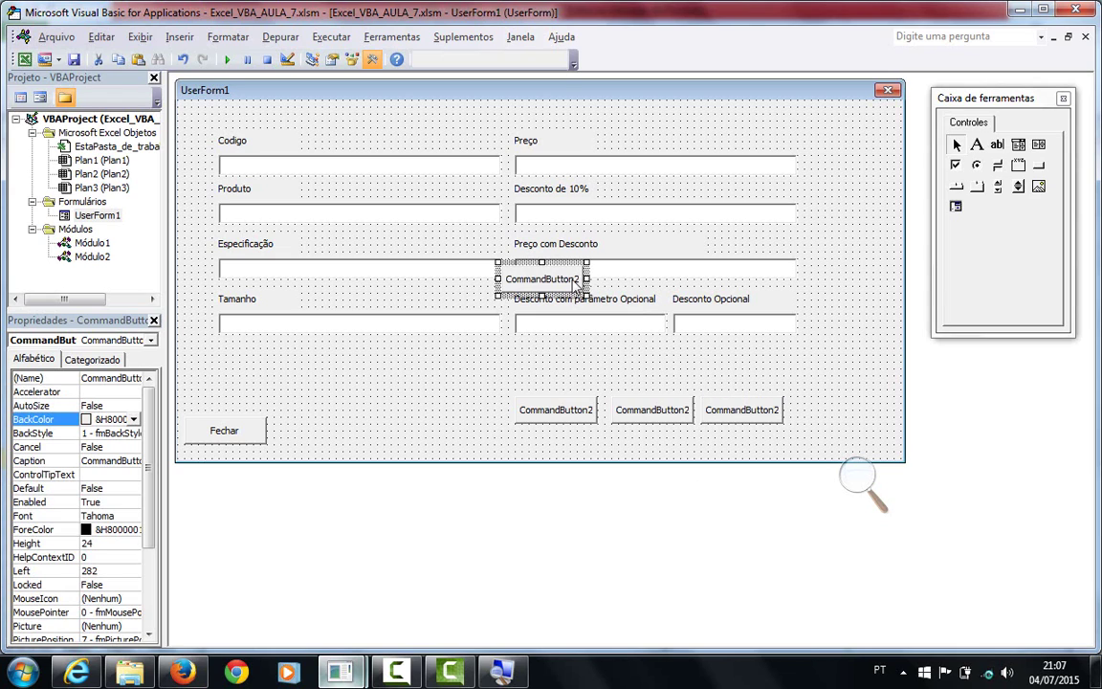
mouse_move(818, 412)
mouse_down()
mouse_move(907, 436)
mouse_move(868, 418)
mouse_up()
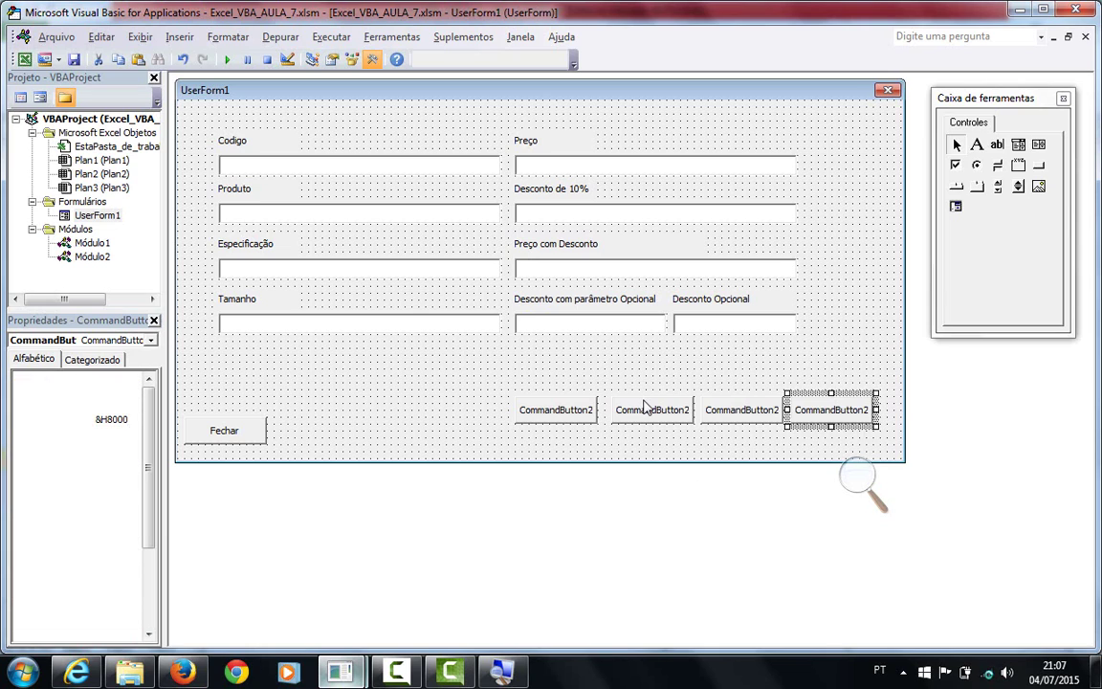
Nudge the second button slightly left, then select all four buttons together
click(646, 407)
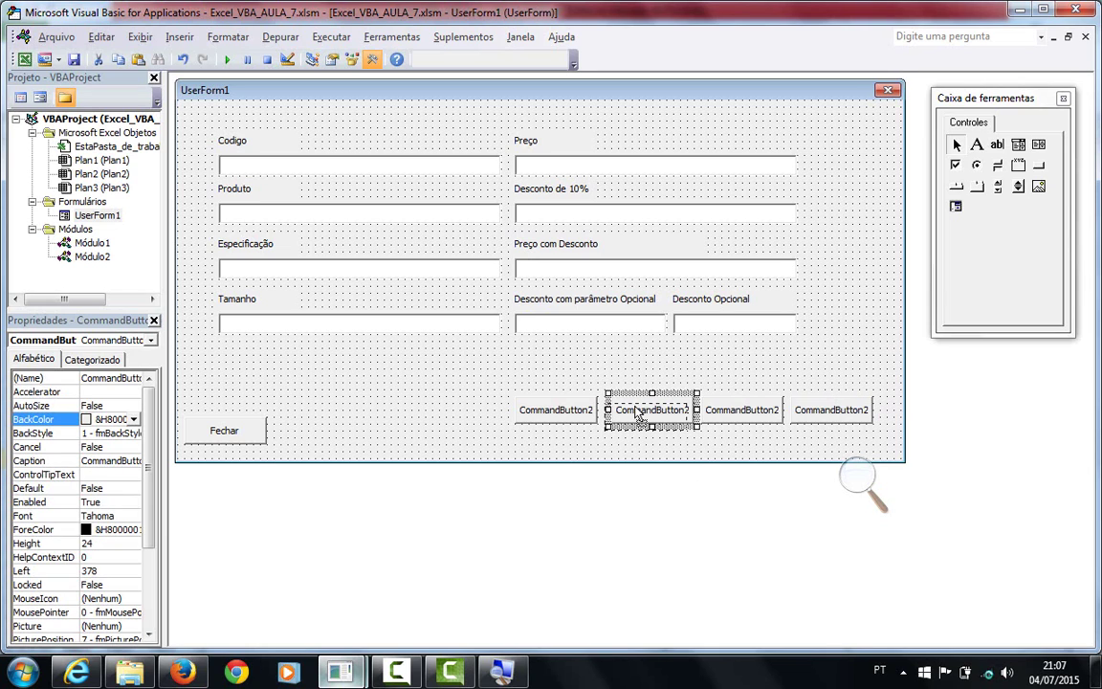
click(636, 400)
drag(635, 400, 629, 400)
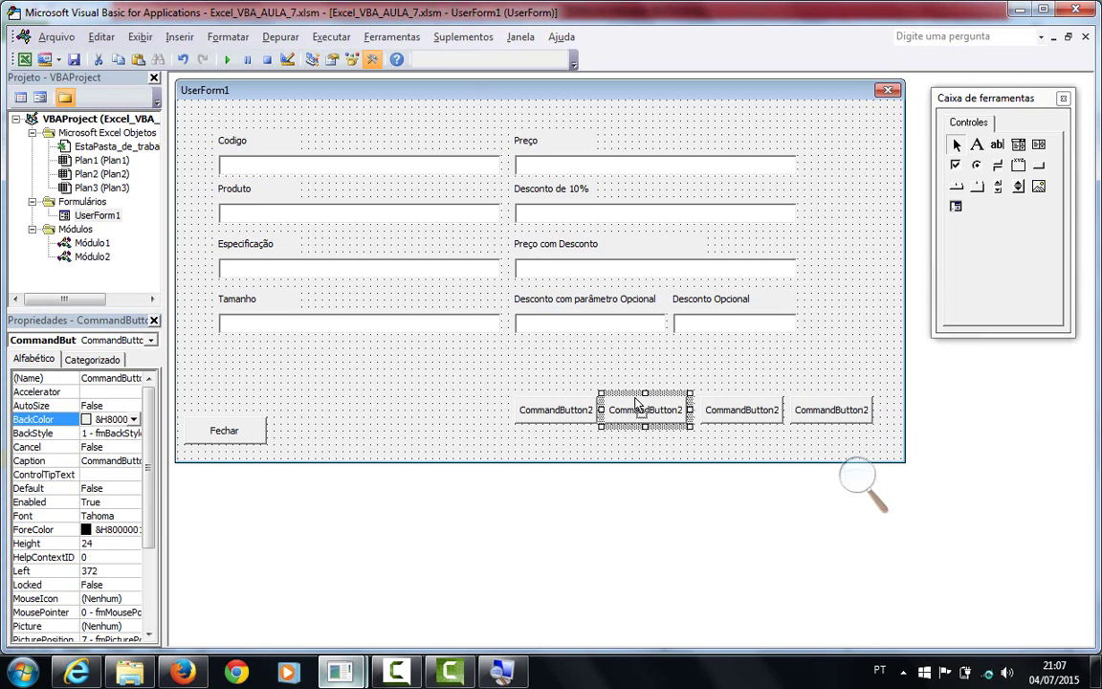
click(739, 390)
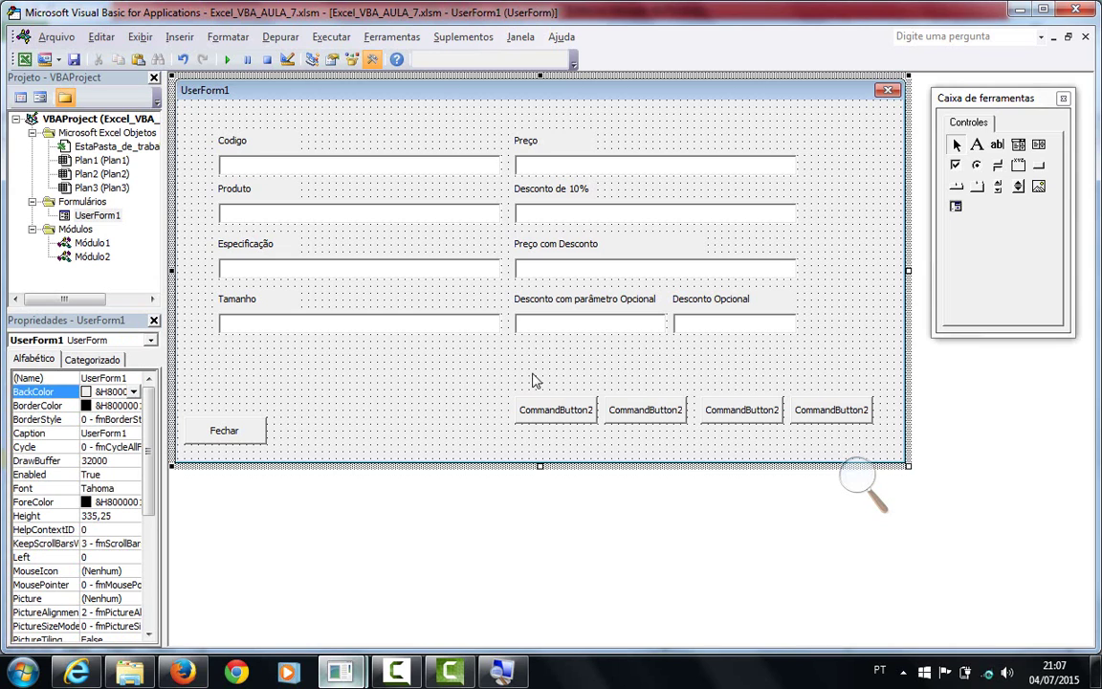
drag(538, 373, 842, 440)
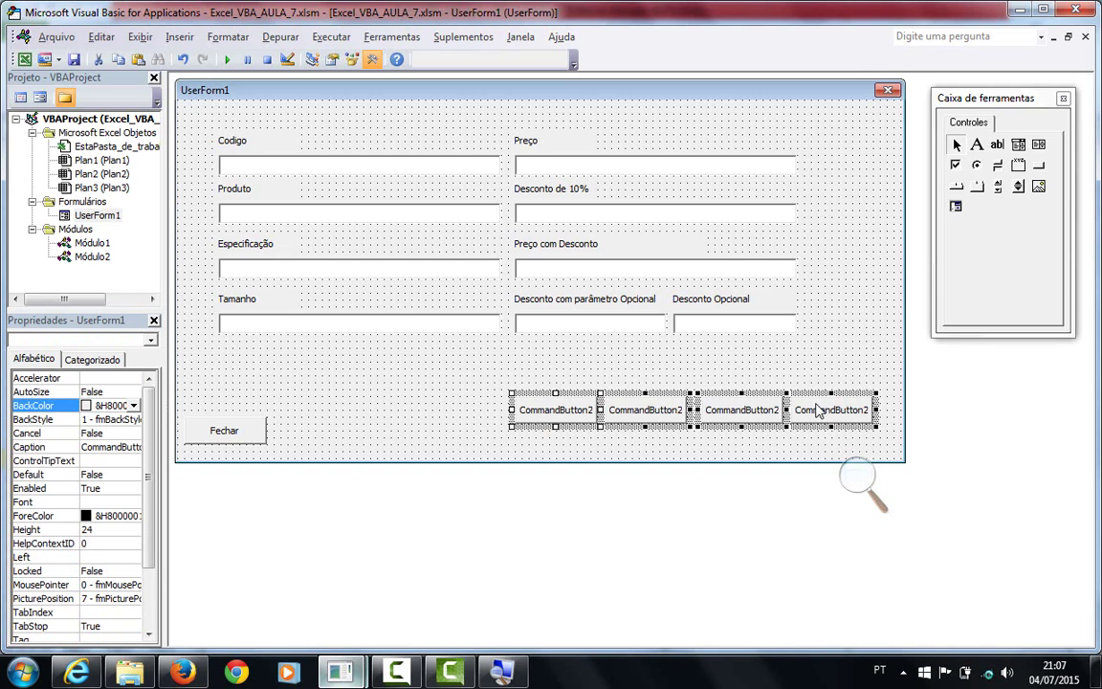
Give the four selected buttons the same width
right_click(819, 406)
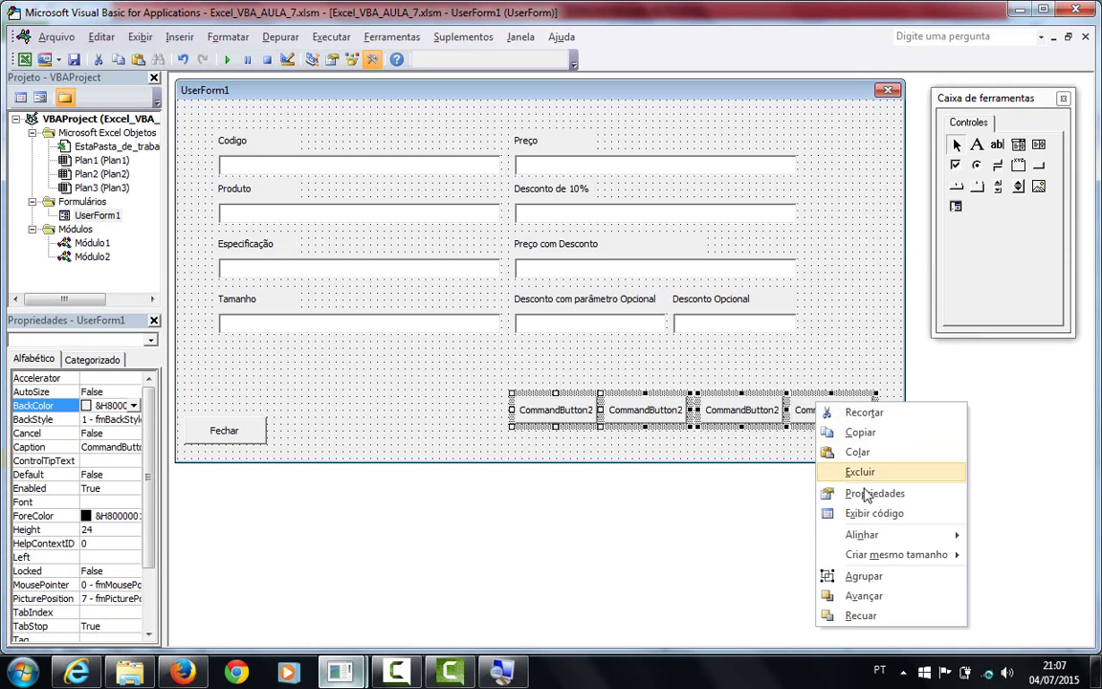
mouse_move(881, 541)
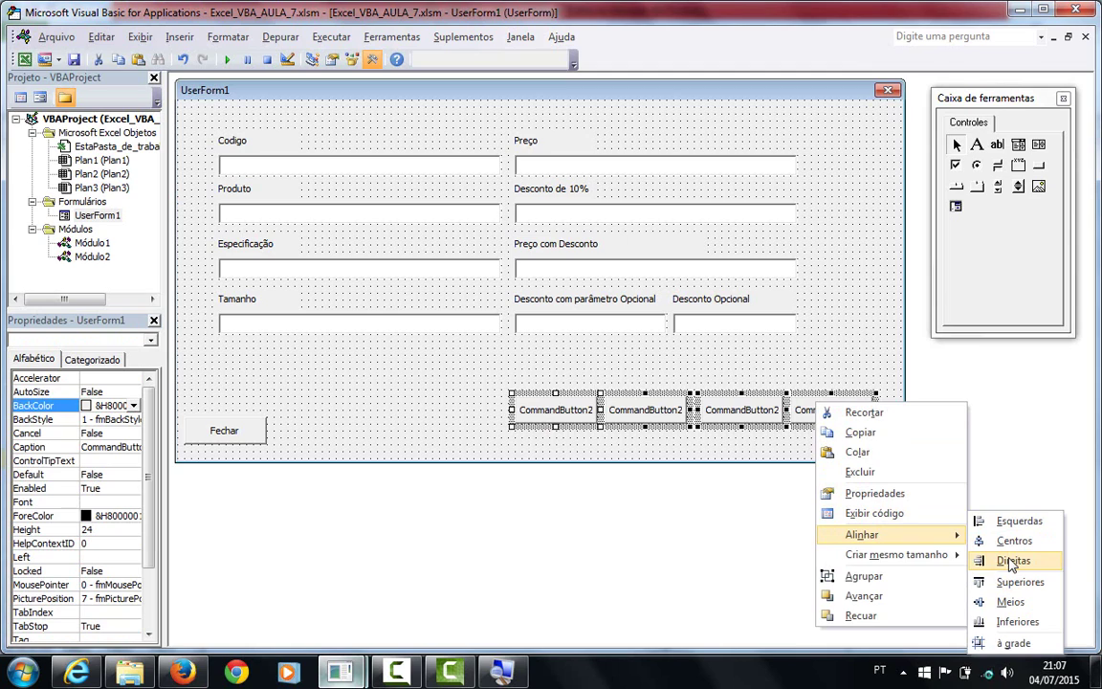
mouse_move(955, 557)
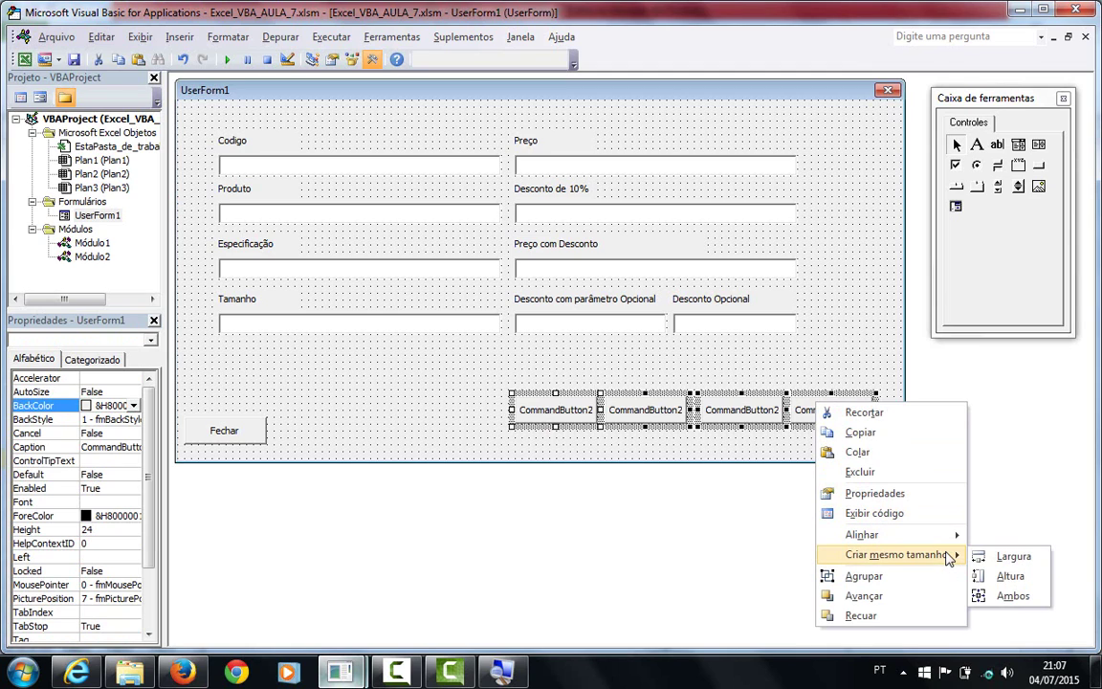
click(1009, 562)
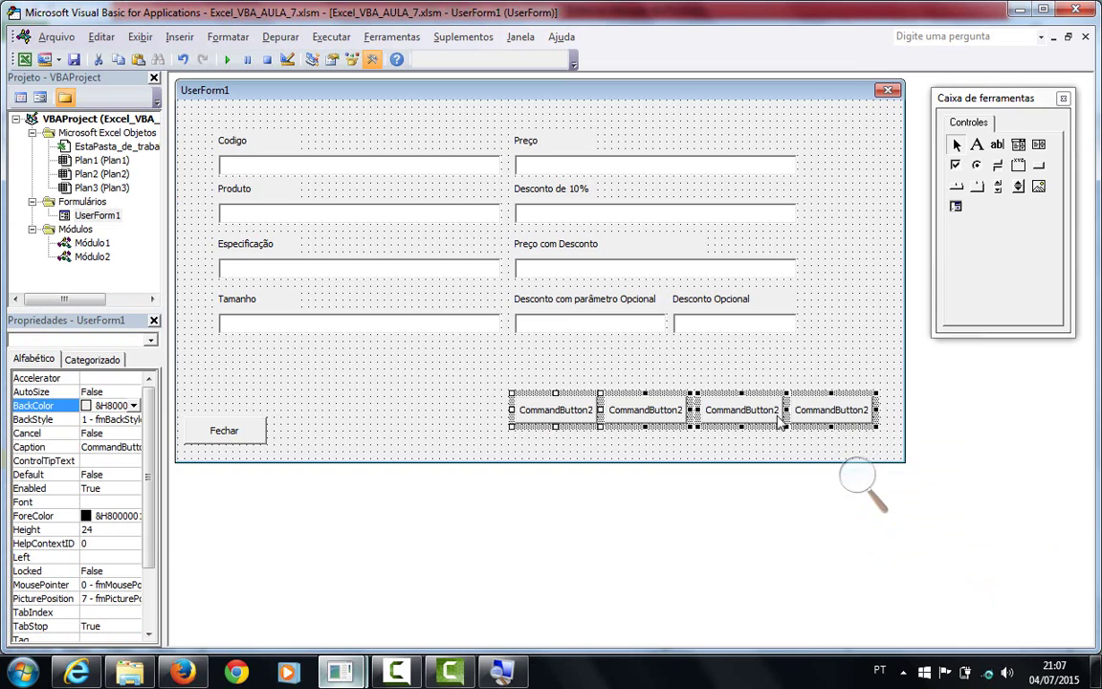
Align the four buttons along their tops and move the row left beside Fechar
right_click(821, 422)
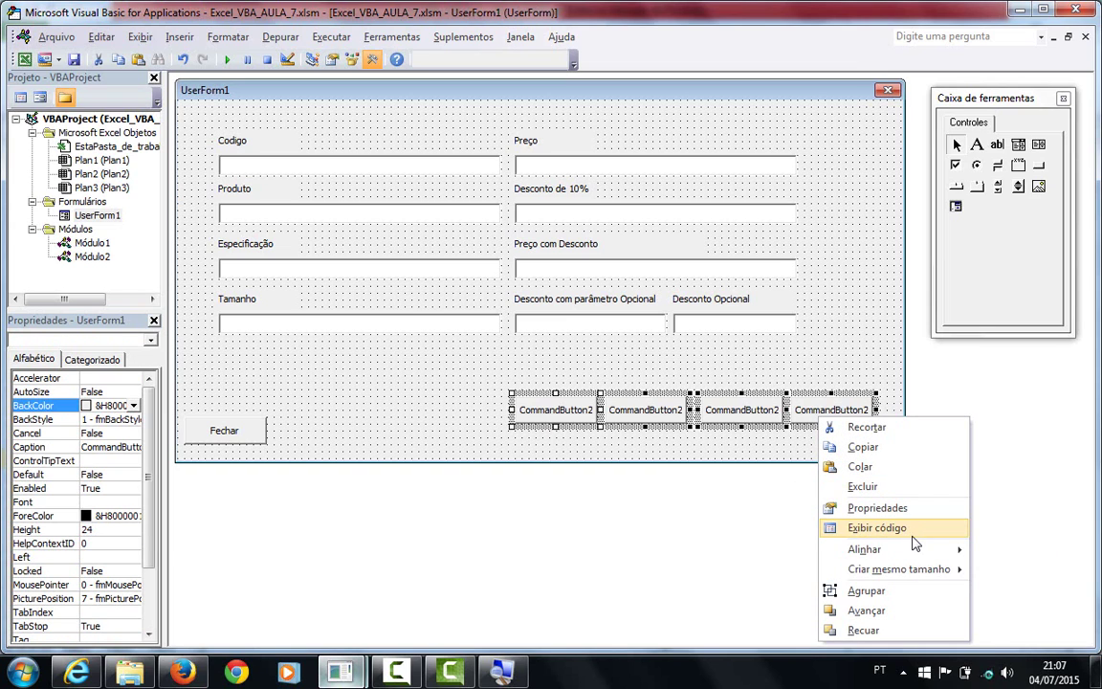
mouse_move(914, 551)
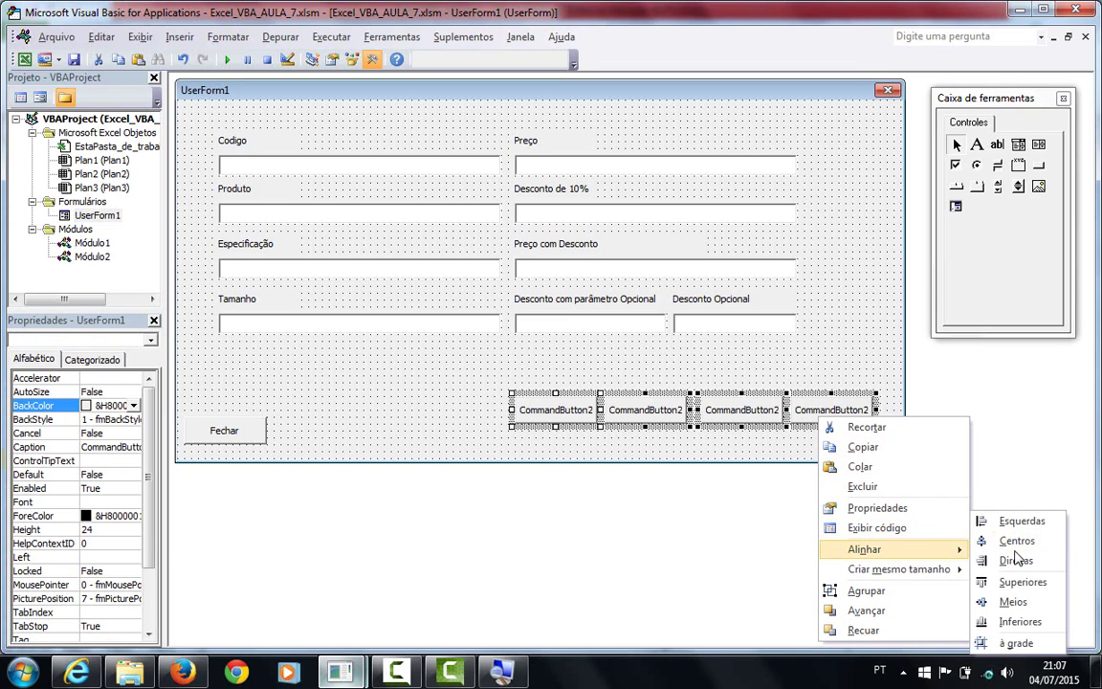
click(1016, 582)
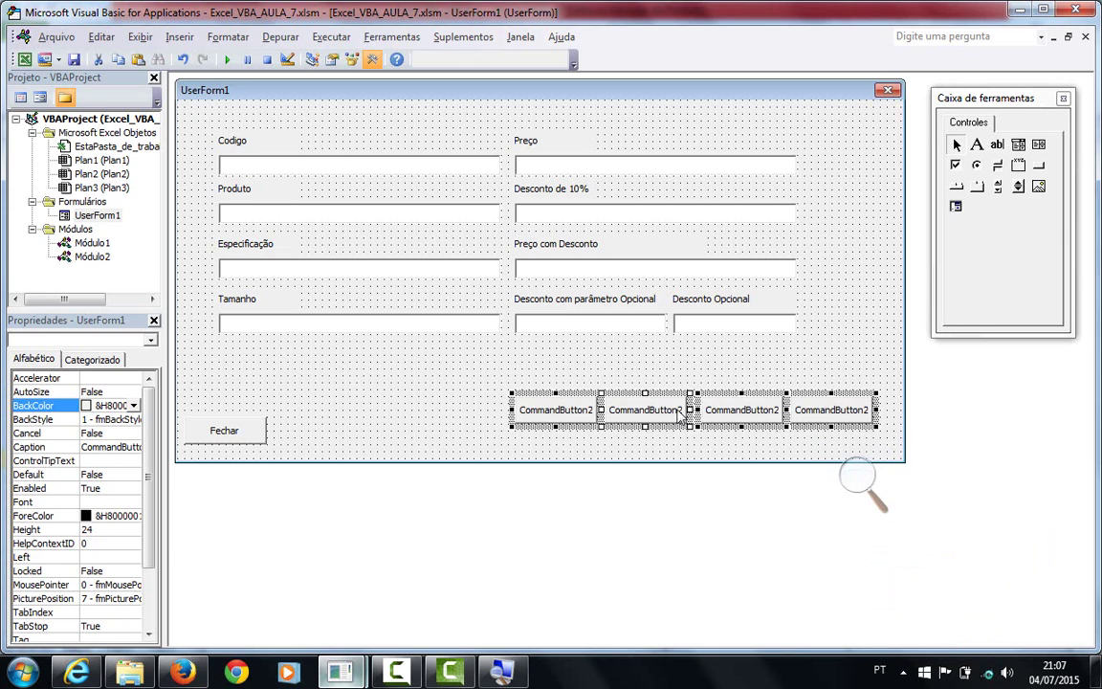
mouse_move(688, 422)
mouse_down()
mouse_move(610, 410)
mouse_move(608, 439)
mouse_move(576, 448)
mouse_move(447, 437)
mouse_up()
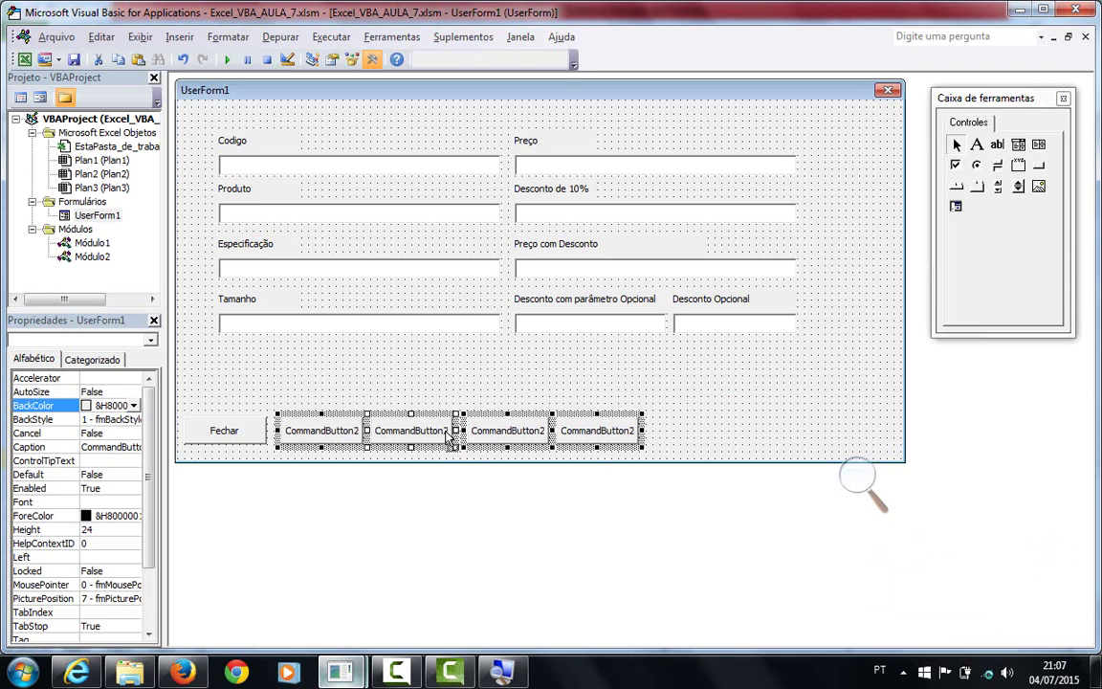
click(716, 434)
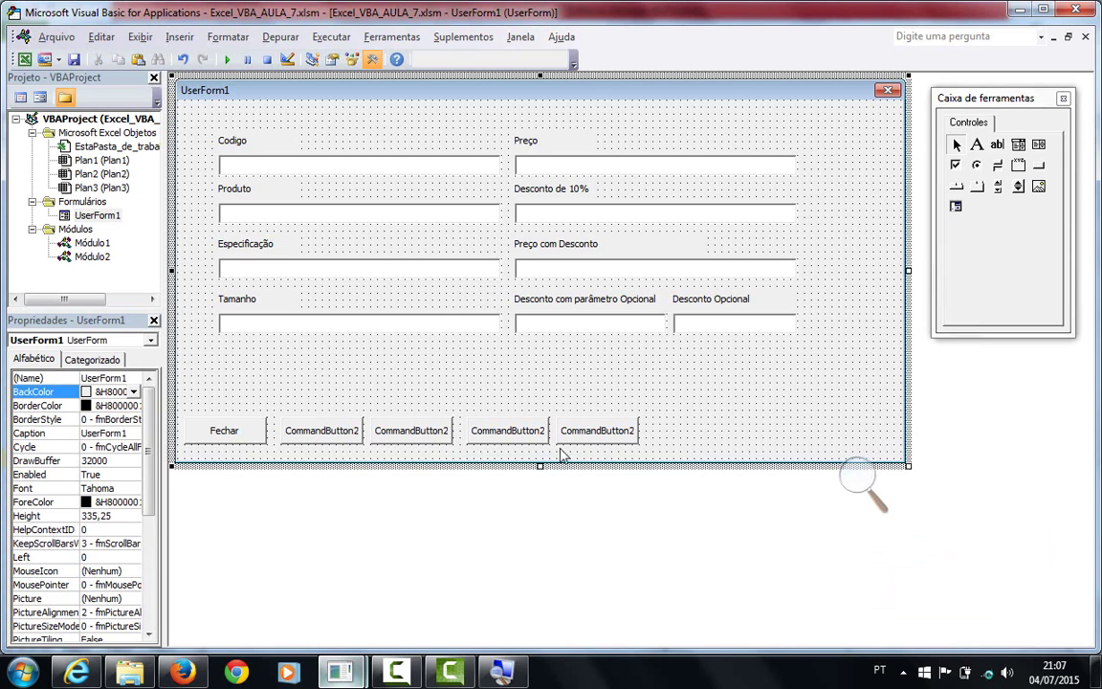
Caption the first two new buttons NOVO and PROCURAR
click(348, 442)
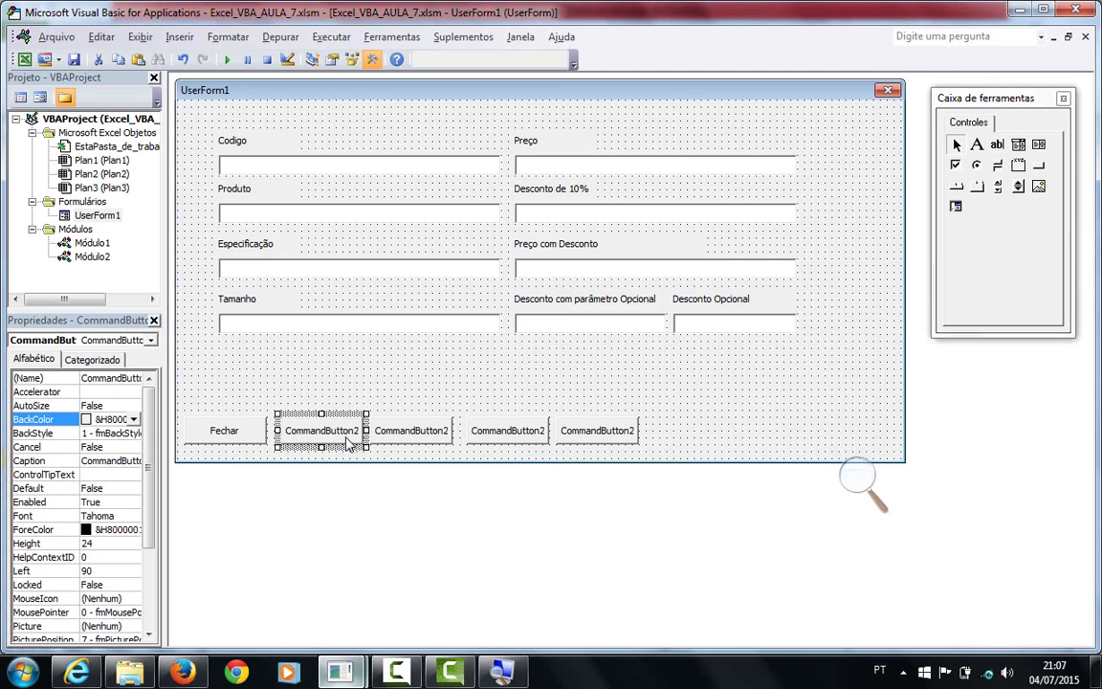
click(109, 462)
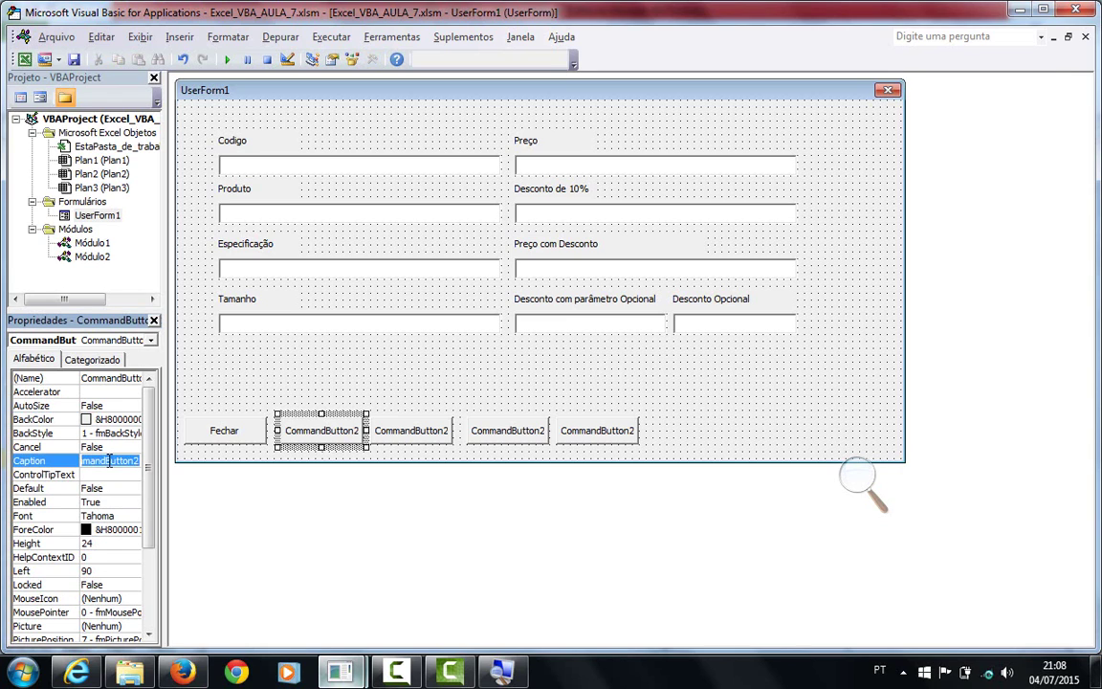
text(NOVO)
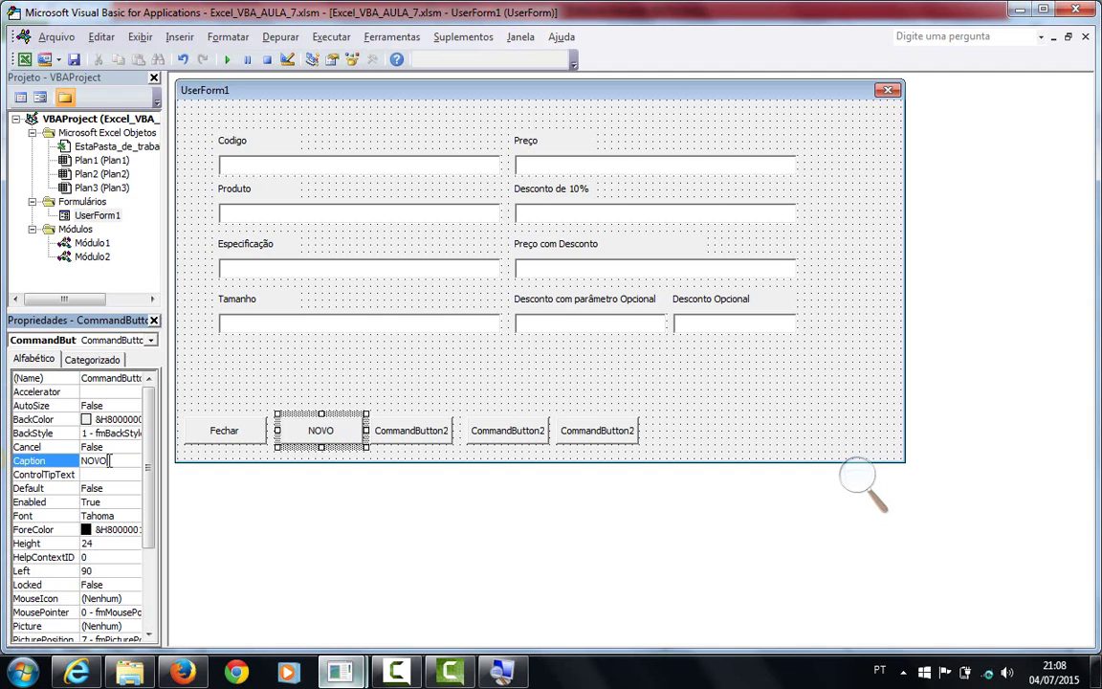
key(BackSpace)
key(BackSpace)
key(BackSpace)
key(BackSpace)
text(NOVO)
click(425, 435)
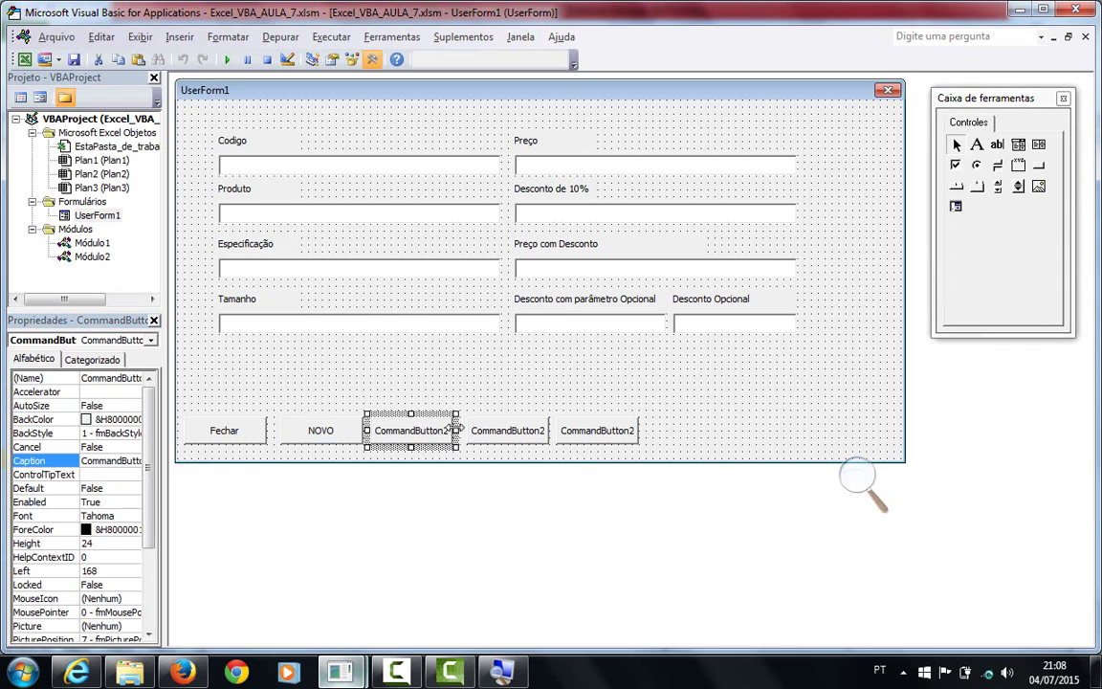
click(416, 428)
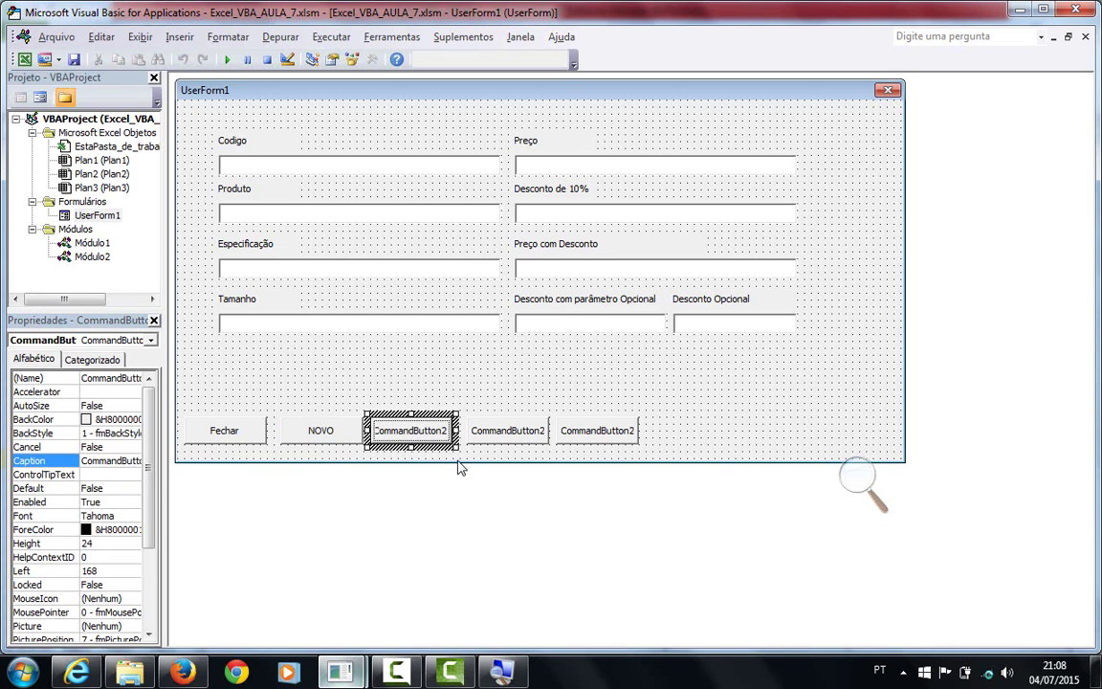
key(BackSpace)
key(BackSpace)
key(BackSpace)
key(BackSpace)
key(BackSpace)
key(BackSpace)
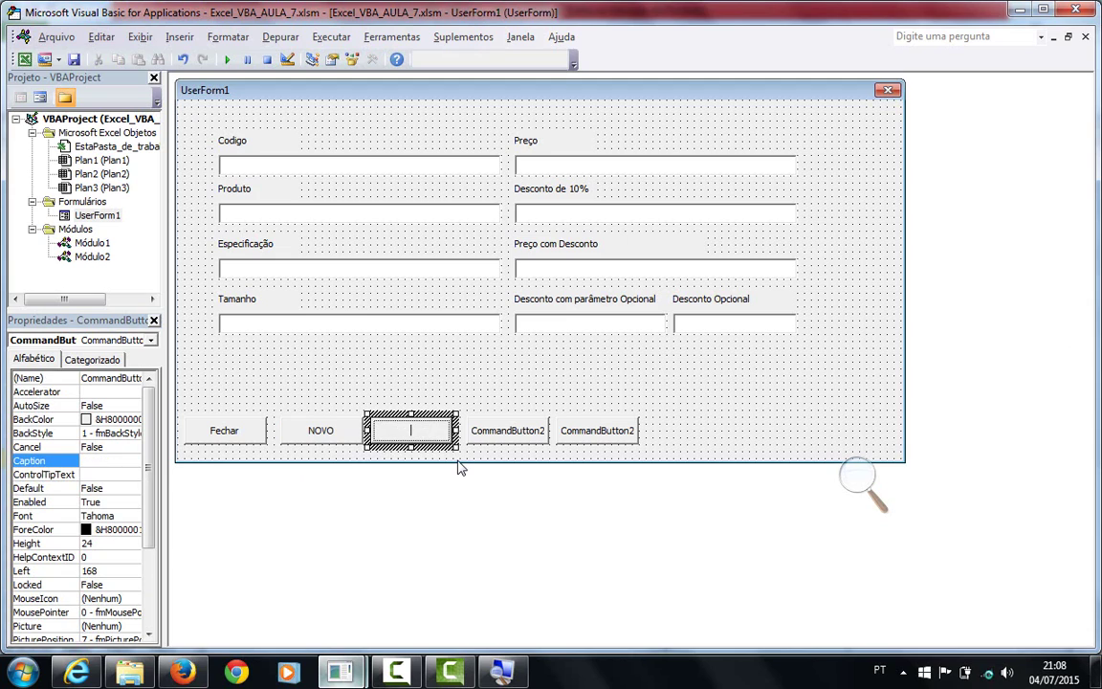
text(PROC)
text(URAR)
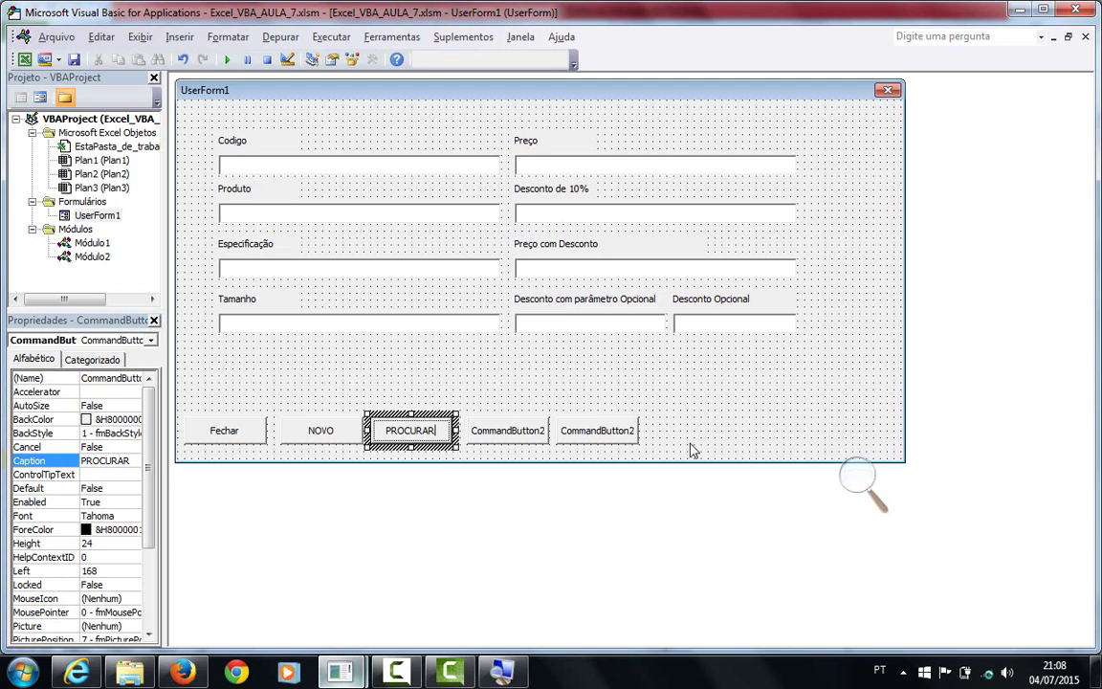
Caption the third and fourth buttons ATUALIZAR and EXCLUIR
click(515, 442)
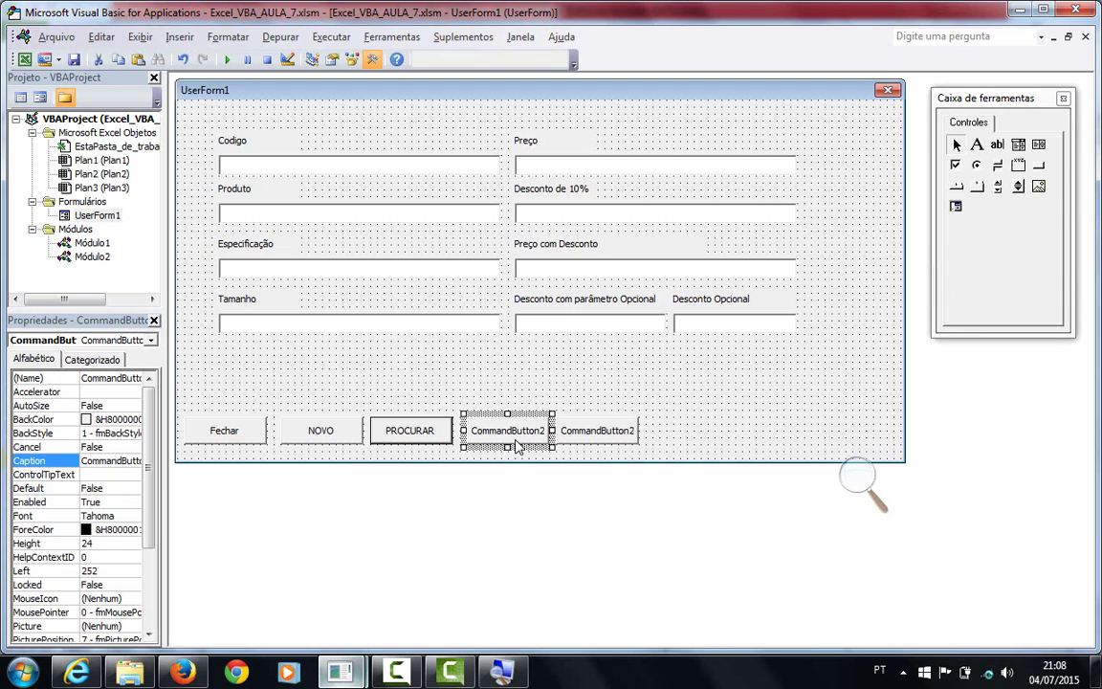
click(513, 444)
double_click(513, 442)
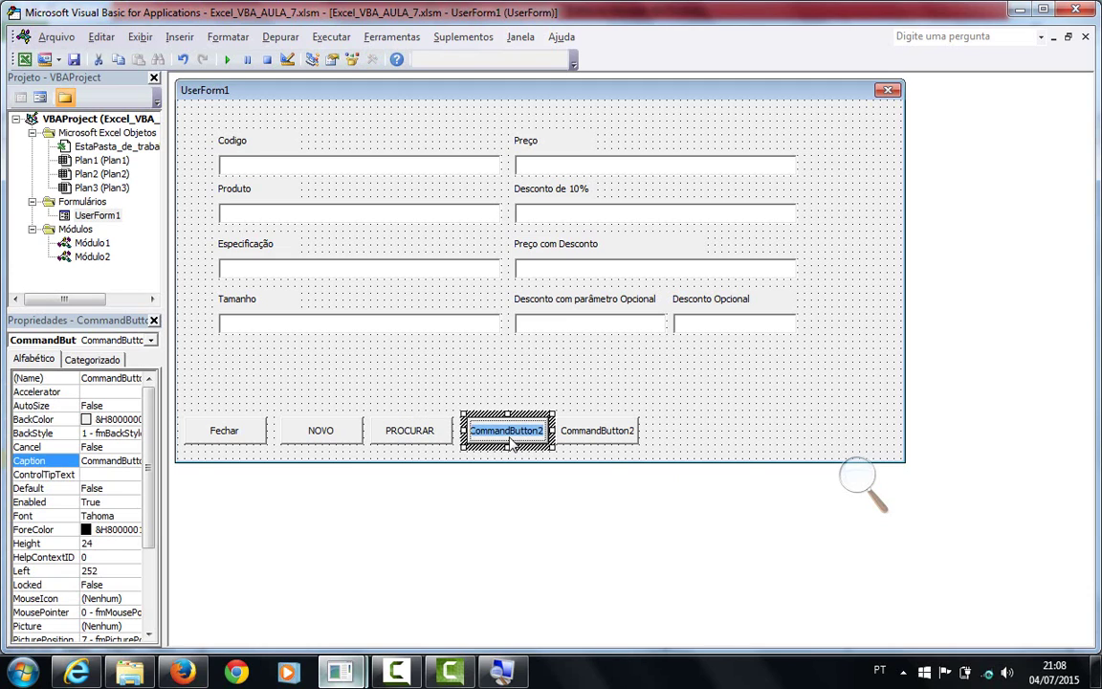
key(BackSpace)
text(A)
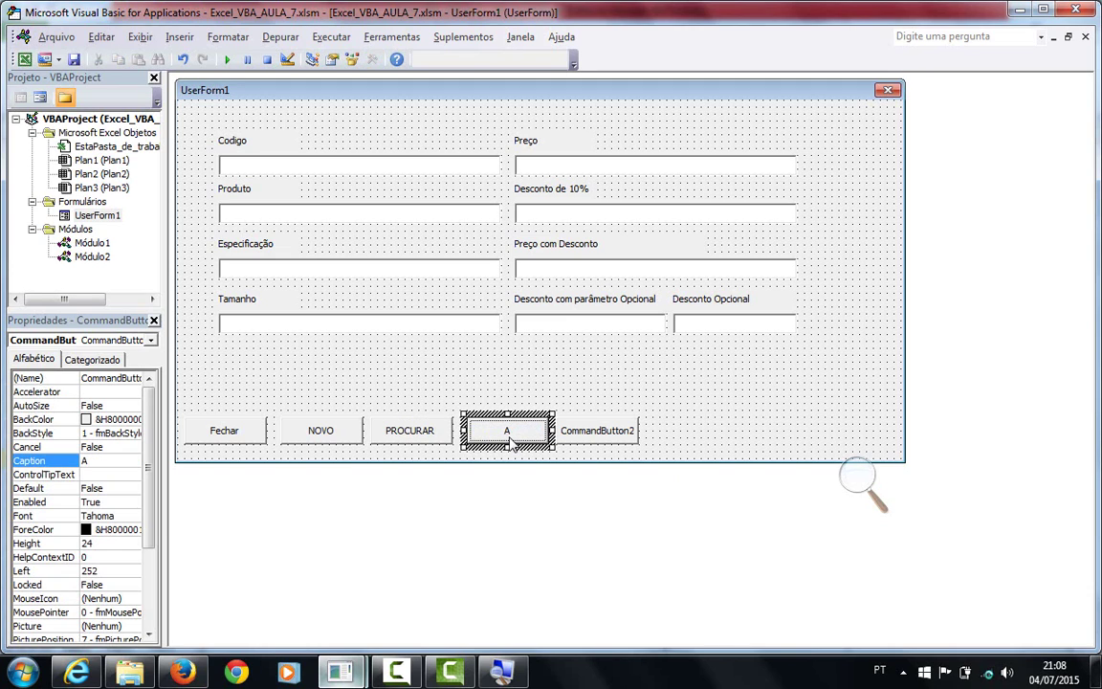
text(TUALIZ)
text(AR)
click(594, 437)
click(594, 440)
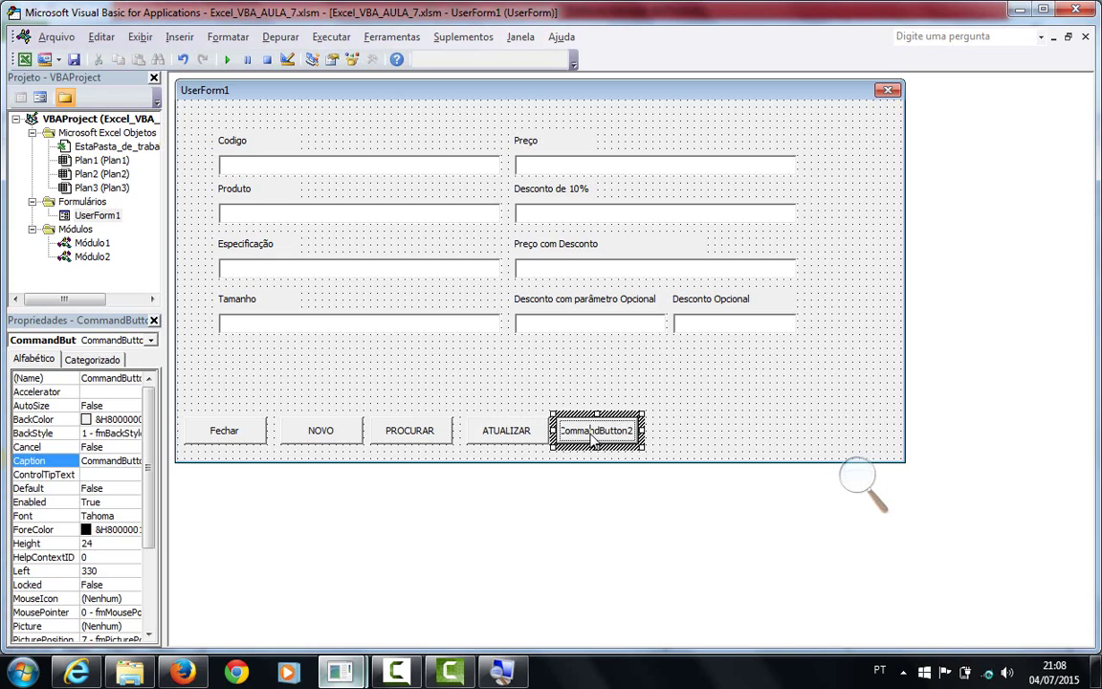
text(EX)
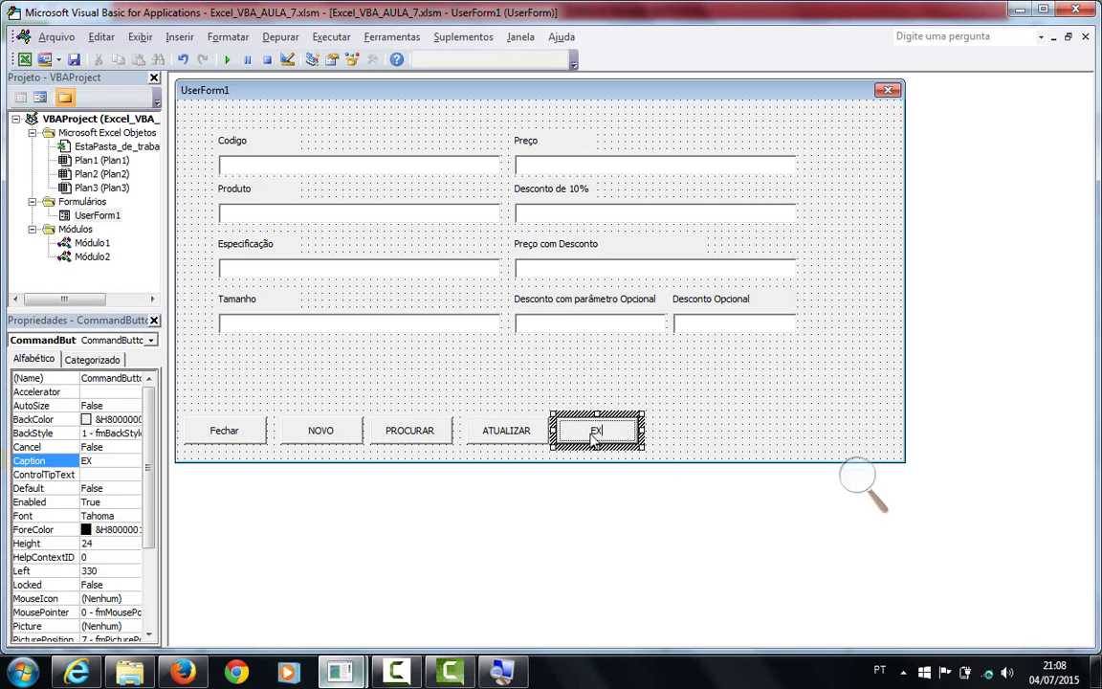
text(CLUIR)
click(708, 423)
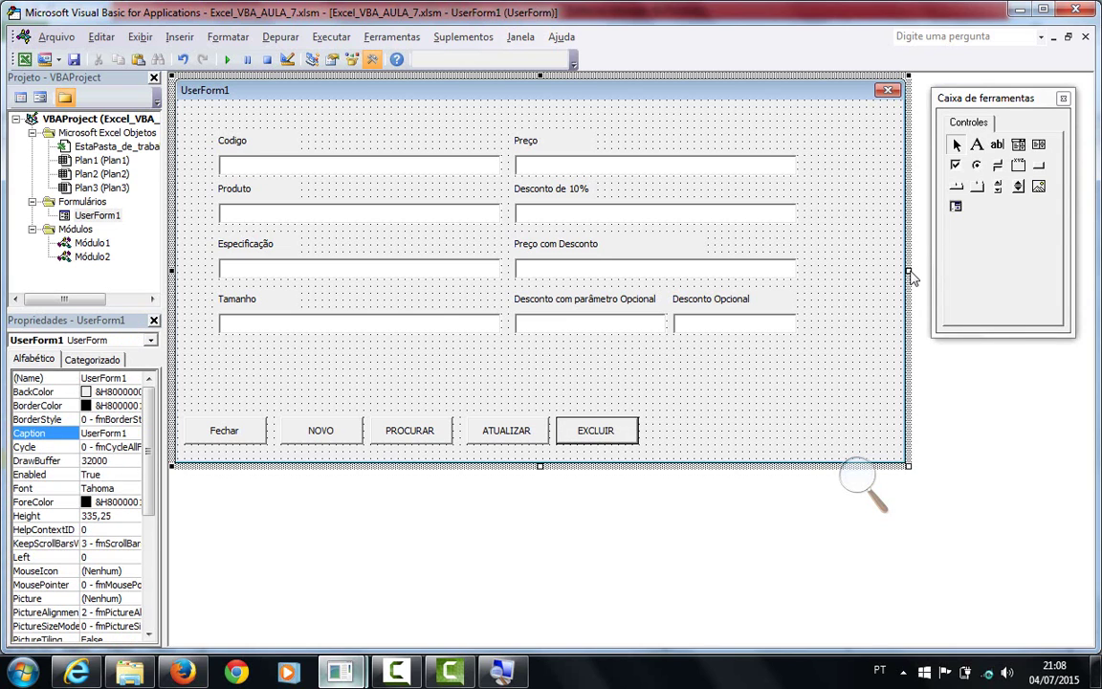
Pull UserForm1's right edge in, then open an empty CommandButton2_Click procedure for NOVO
mouse_move(908, 271)
mouse_down()
mouse_move(824, 287)
mouse_move(841, 298)
mouse_up()
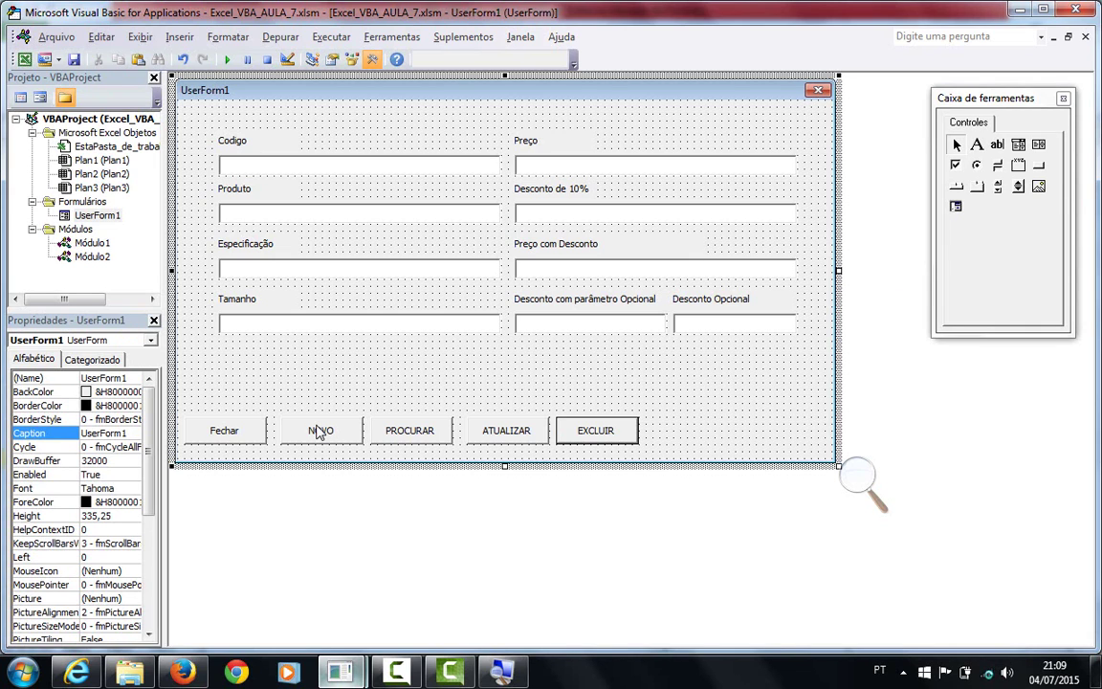
double_click(318, 432)
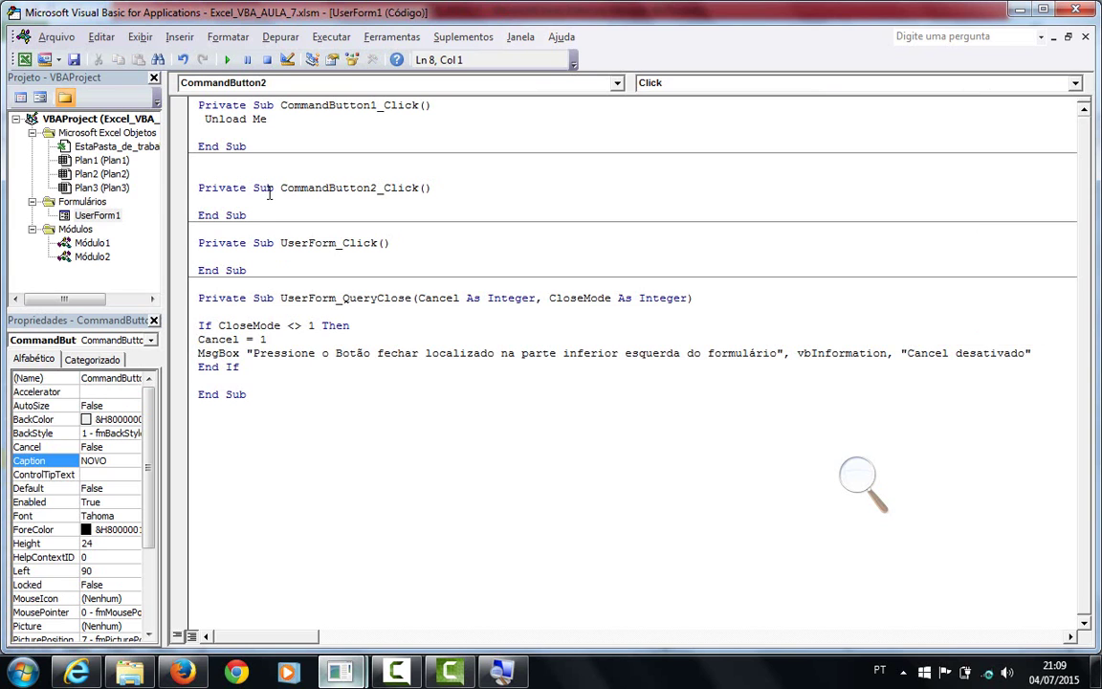
In Plan1, jump from A8 down to the last product row in column A and back up
click(24, 59)
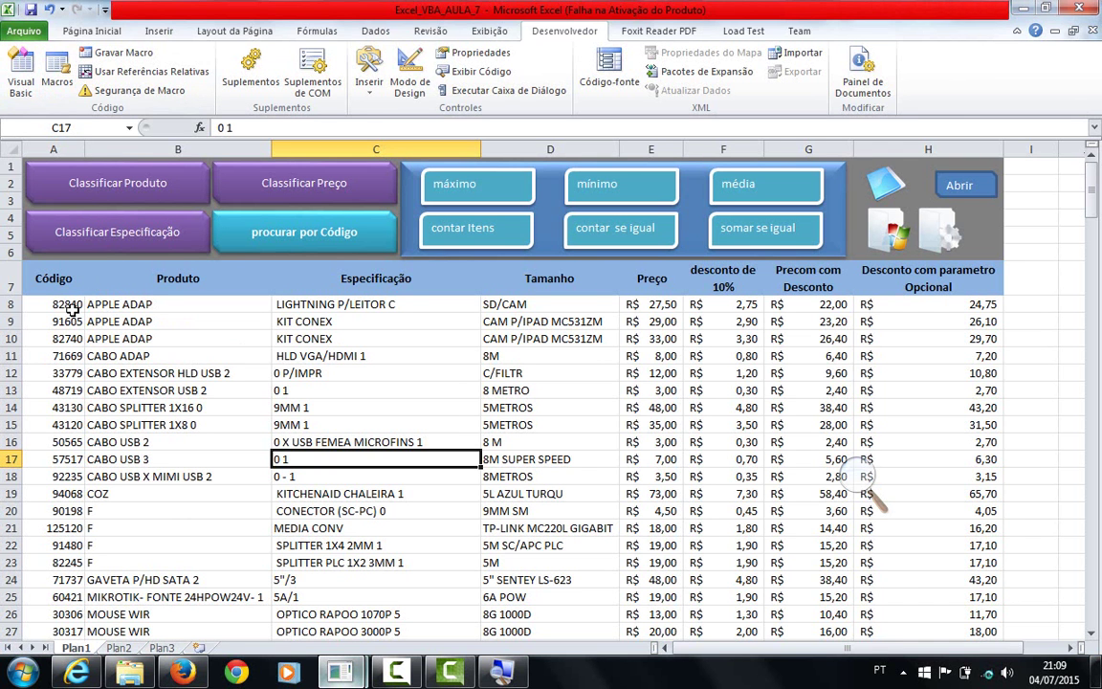
click(72, 310)
key(Down)
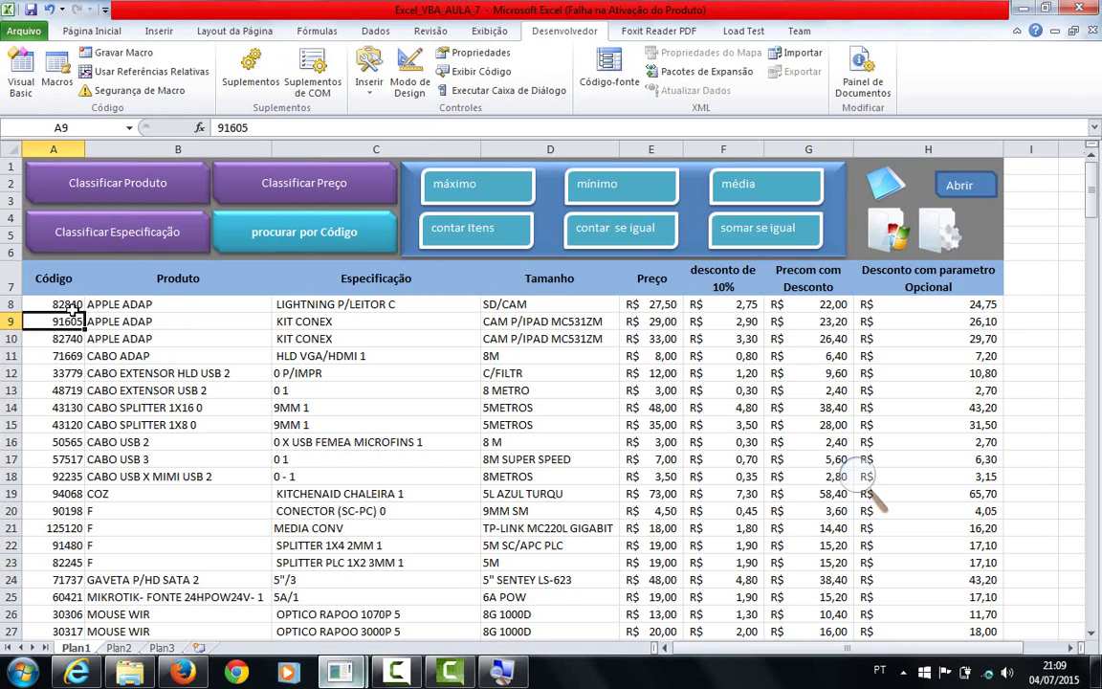
key(Down)
key(Down)
key(Down)
key(Down)
key(Down)
key(Down)
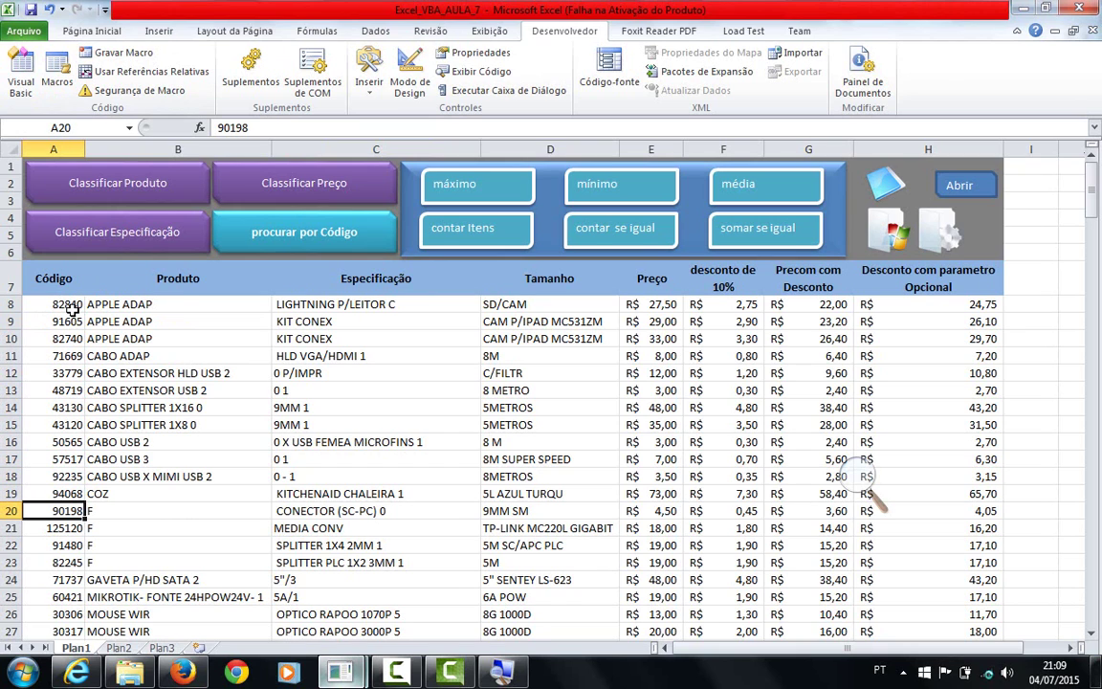
key(Down)
key(Down)
key(Down)
key(Down)
key(Down)
key(ctrl+Down)
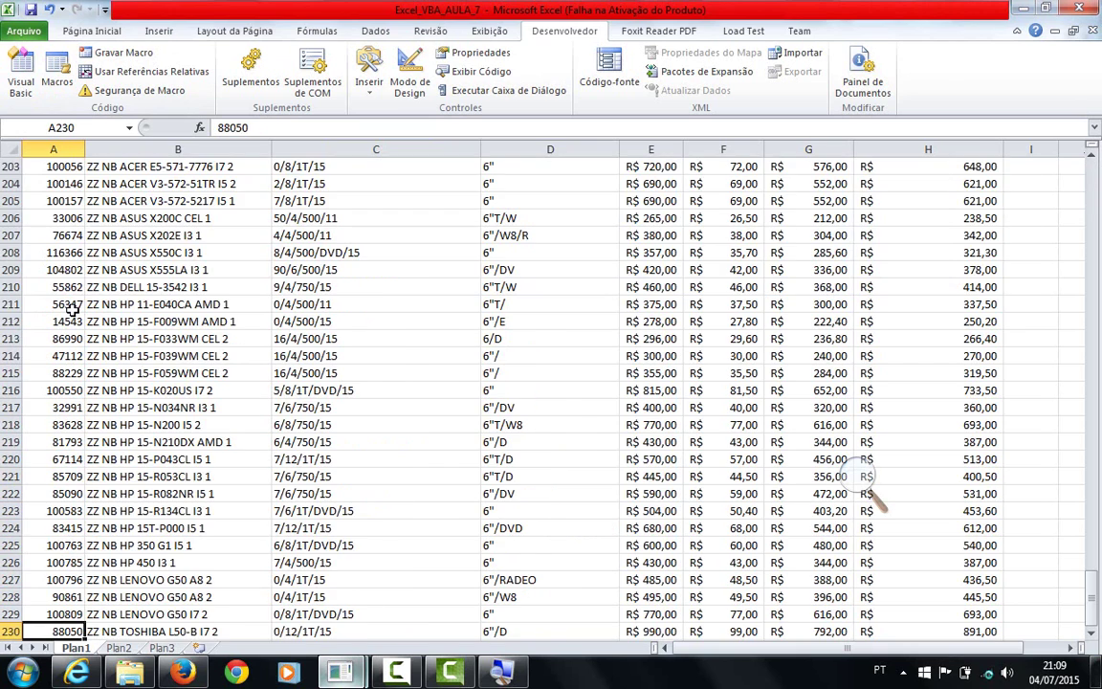
key(Down)
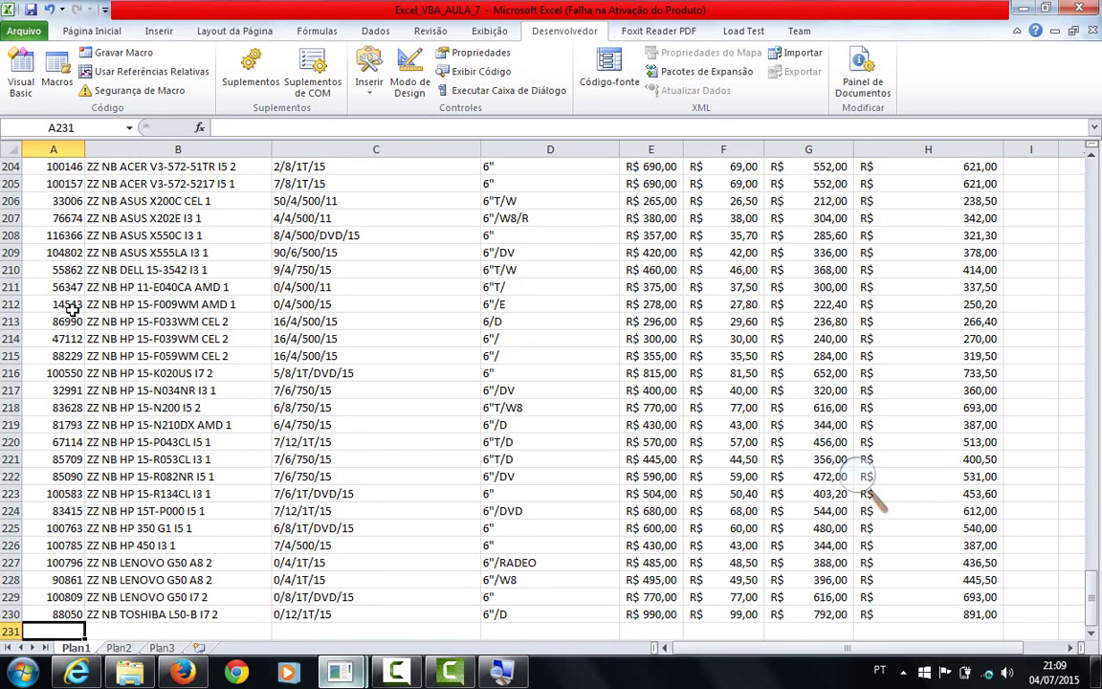
key(Up)
key(ctrl+Up)
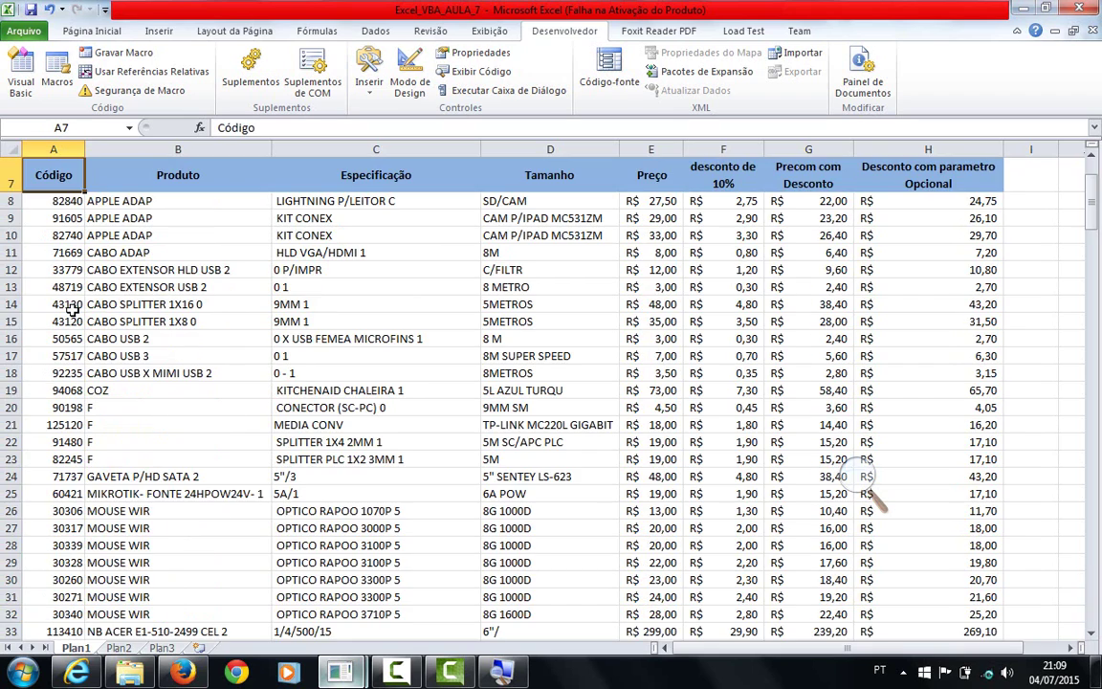
key(Down)
Confirm the table's last data row is 230, return to the sheet top, and reopen the VBA editor
scroll(73, 310, up, 2)
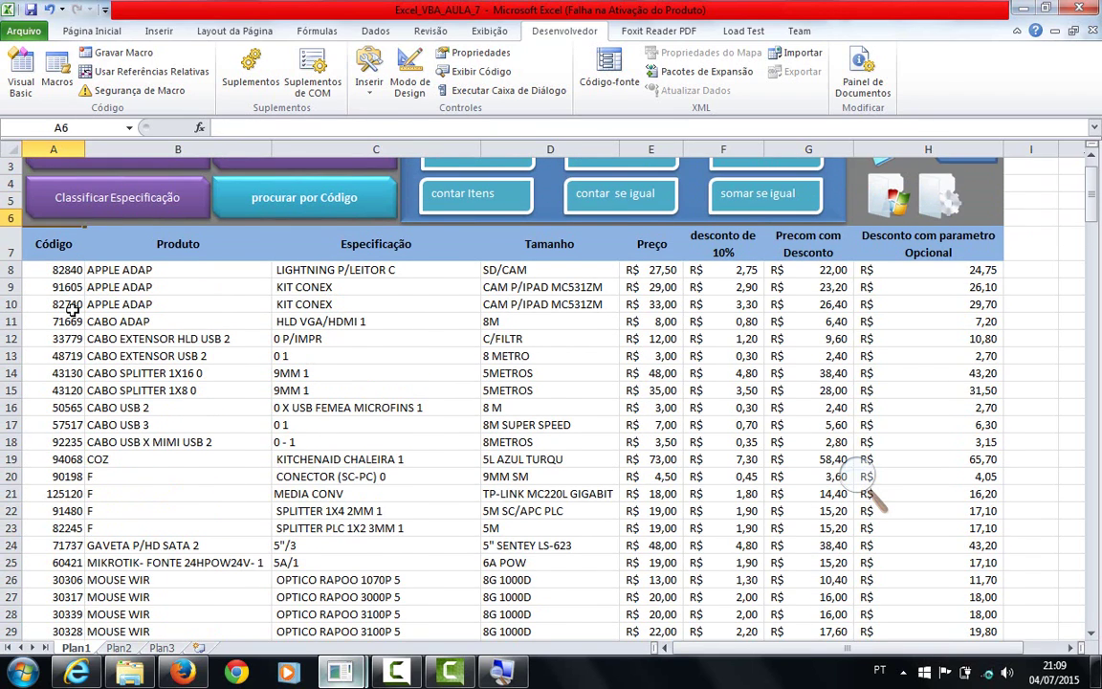
key(ctrl+Down)
key(Down)
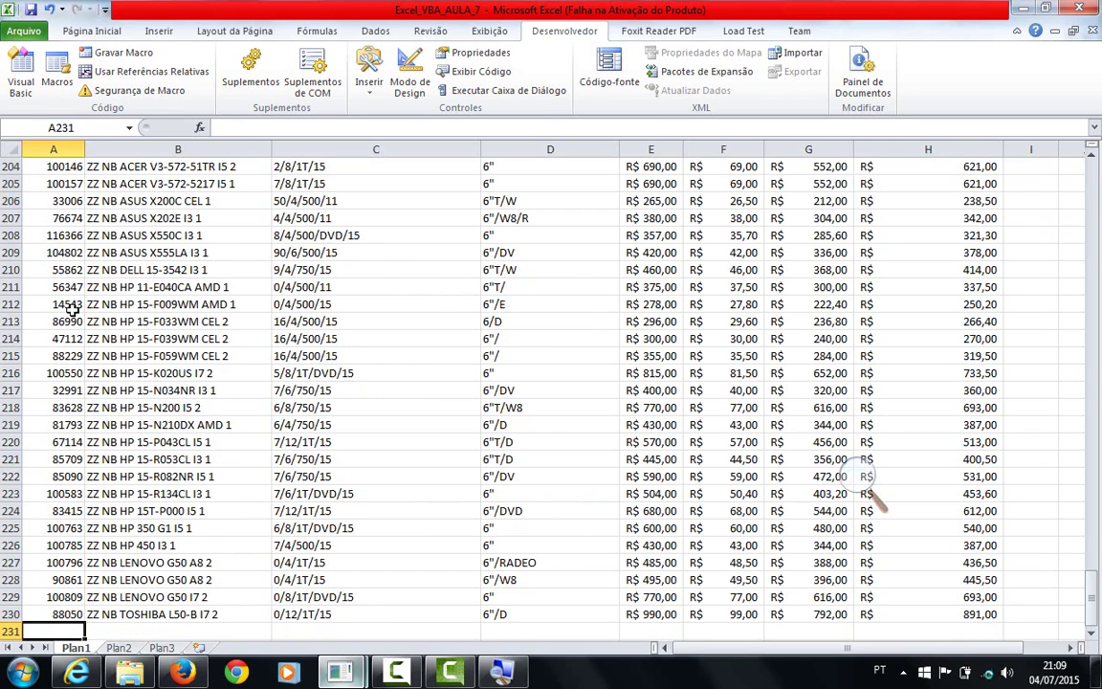
key(Up)
key(ctrl+Home)
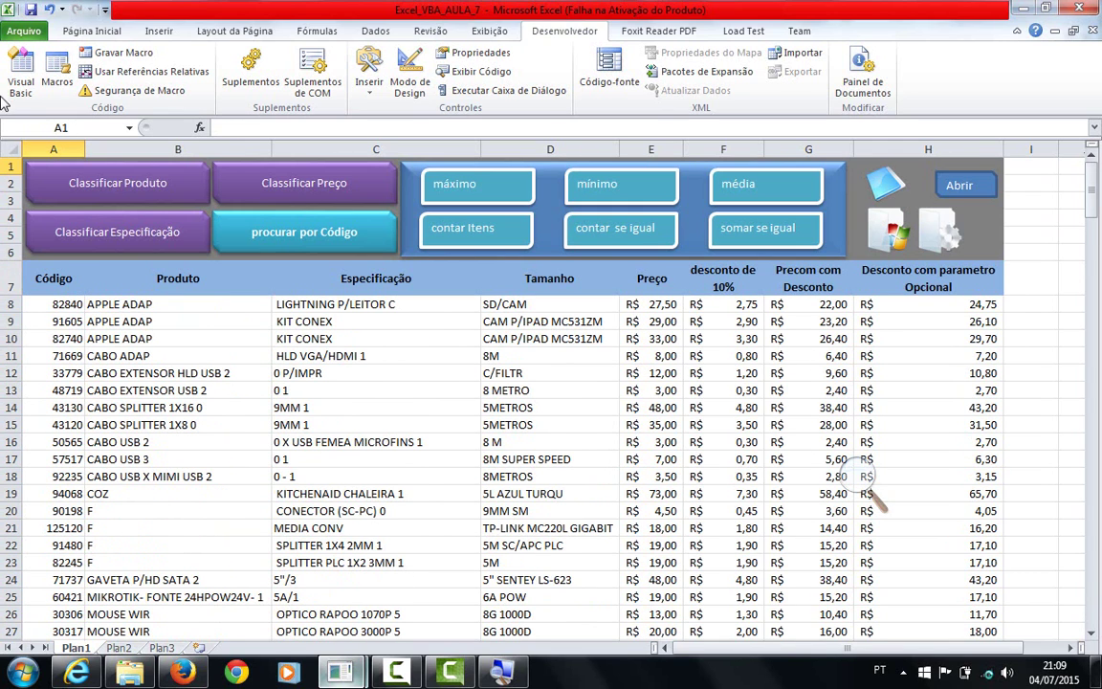
click(21, 67)
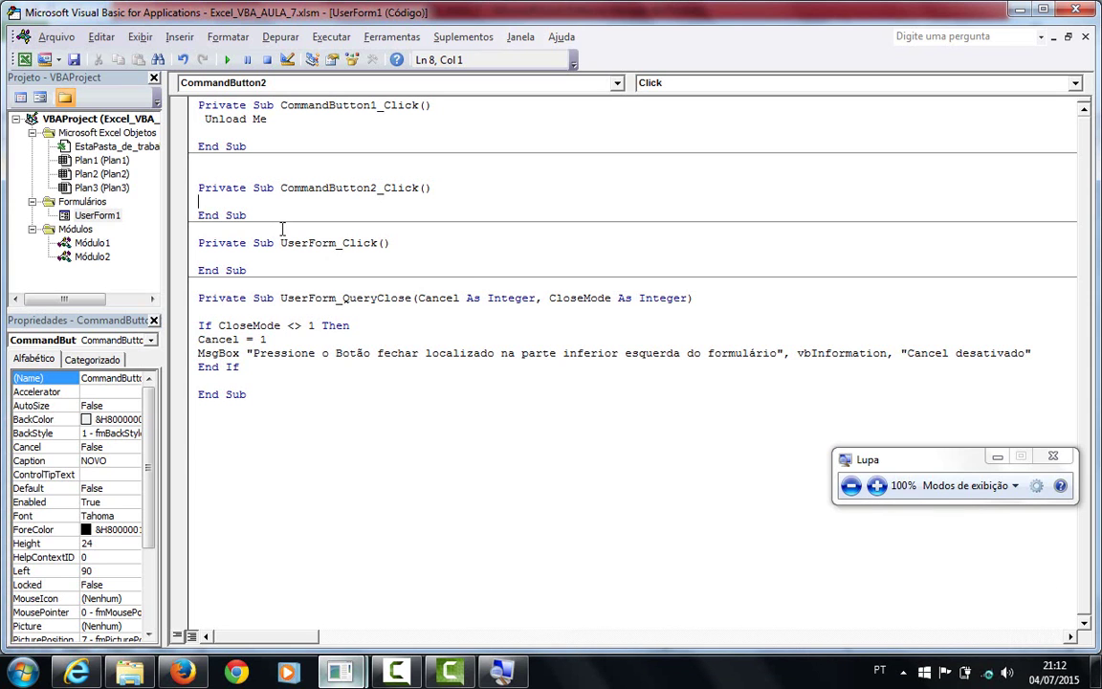
click(877, 486)
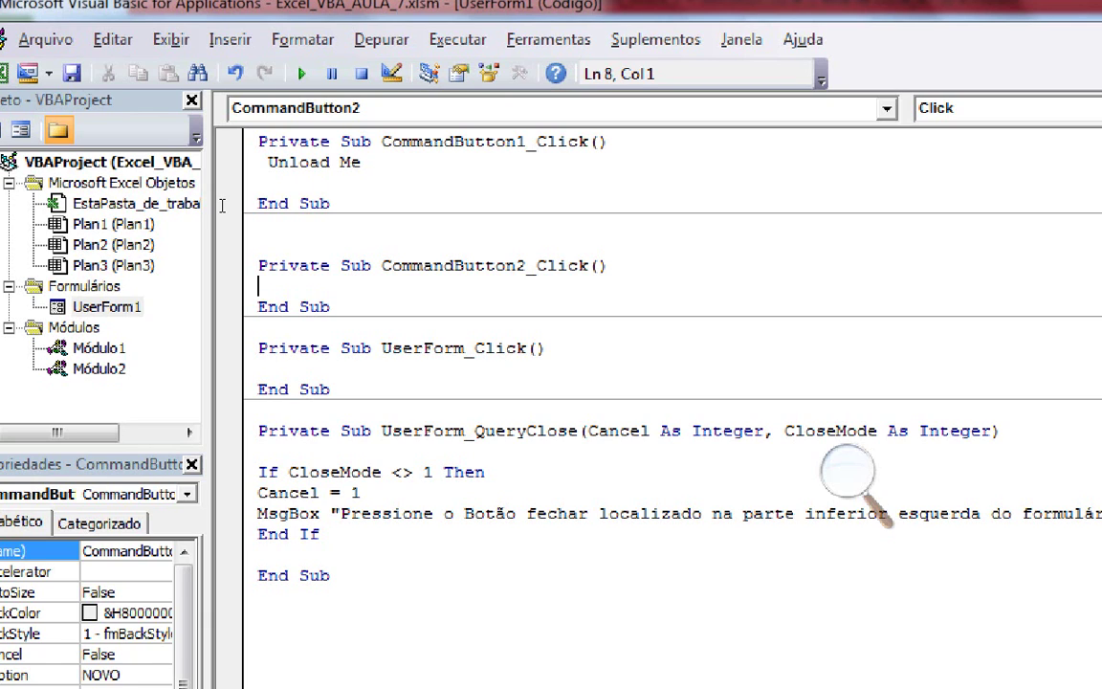
Write Sheets("Plan1").Select and Range("A7").Select on separate lines in CommandButton2_Click
text(sheet)
text(s)
text((")
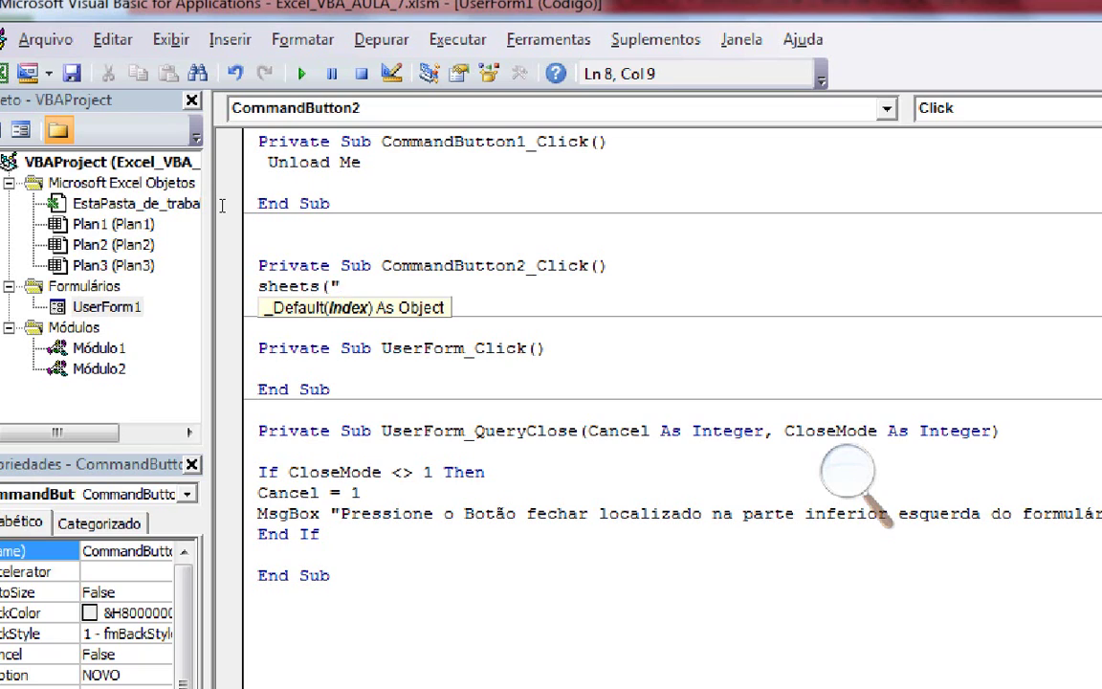
text(Plan1)
text("))
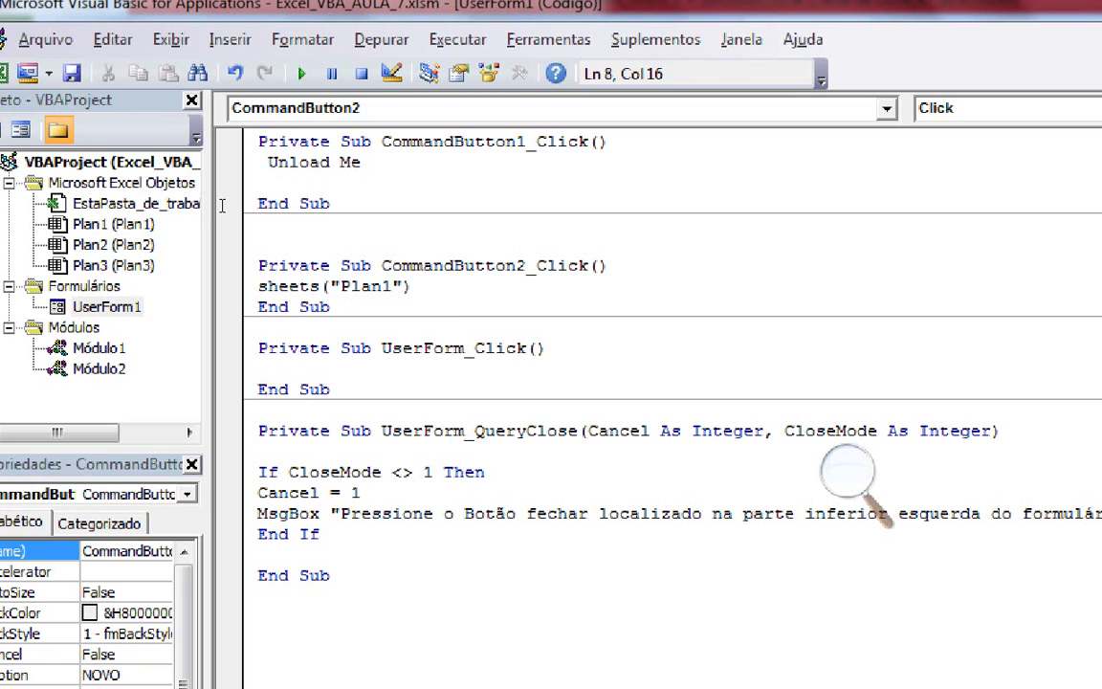
text(.select)
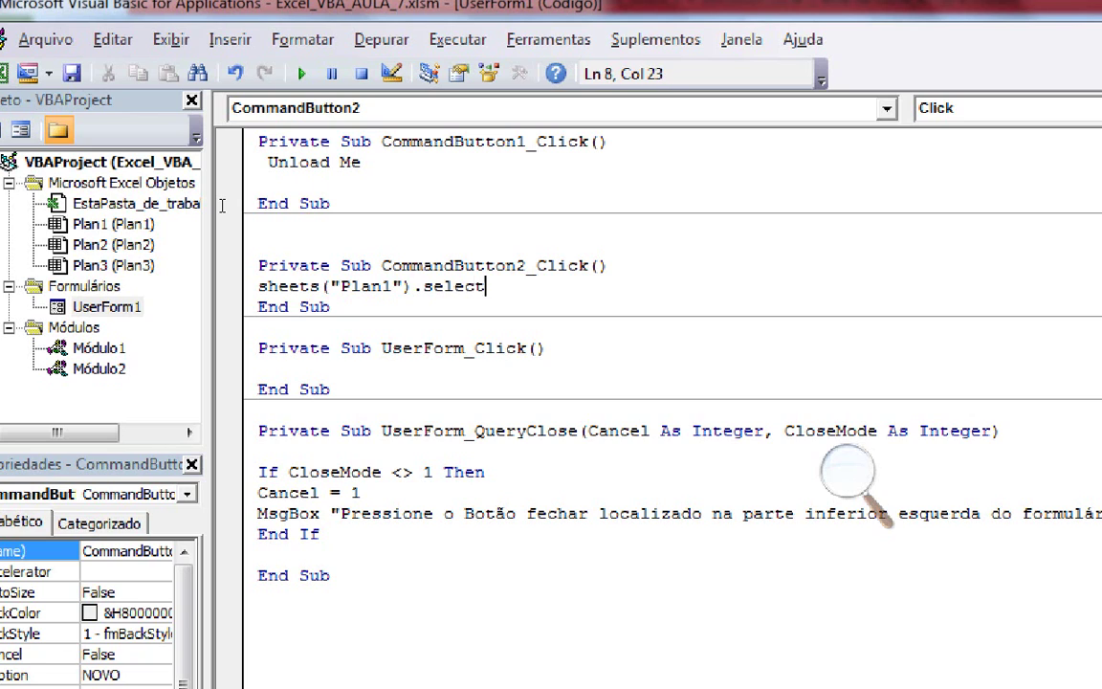
key(Return)
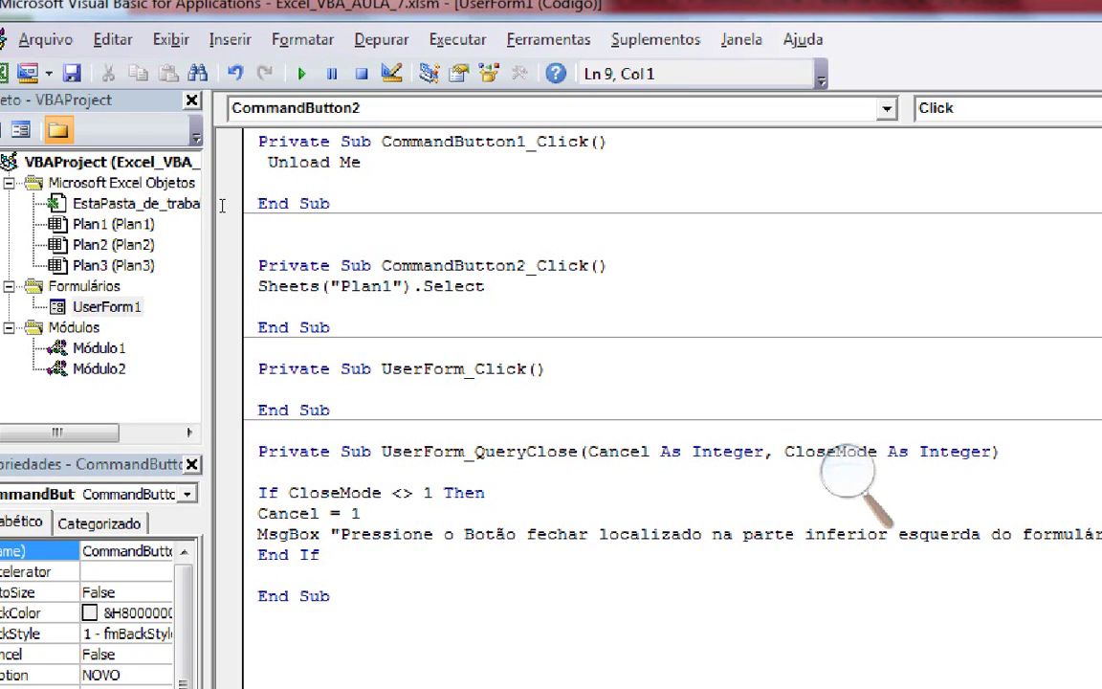
text(Ra)
text(nge)
text(("A)
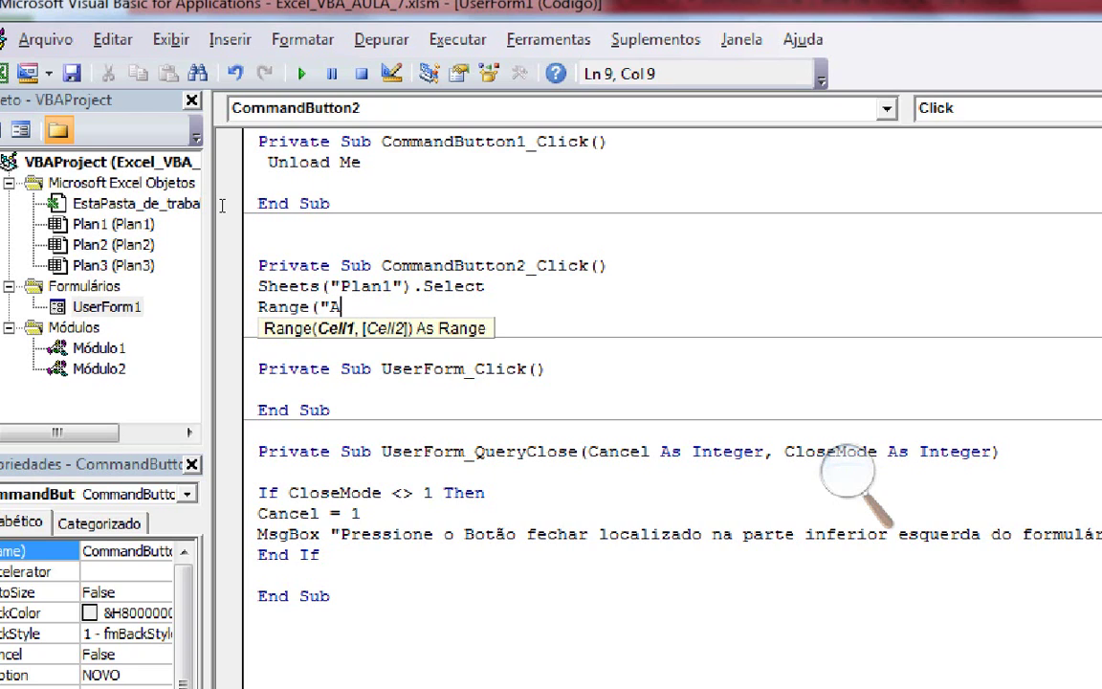
text(7)
text("))
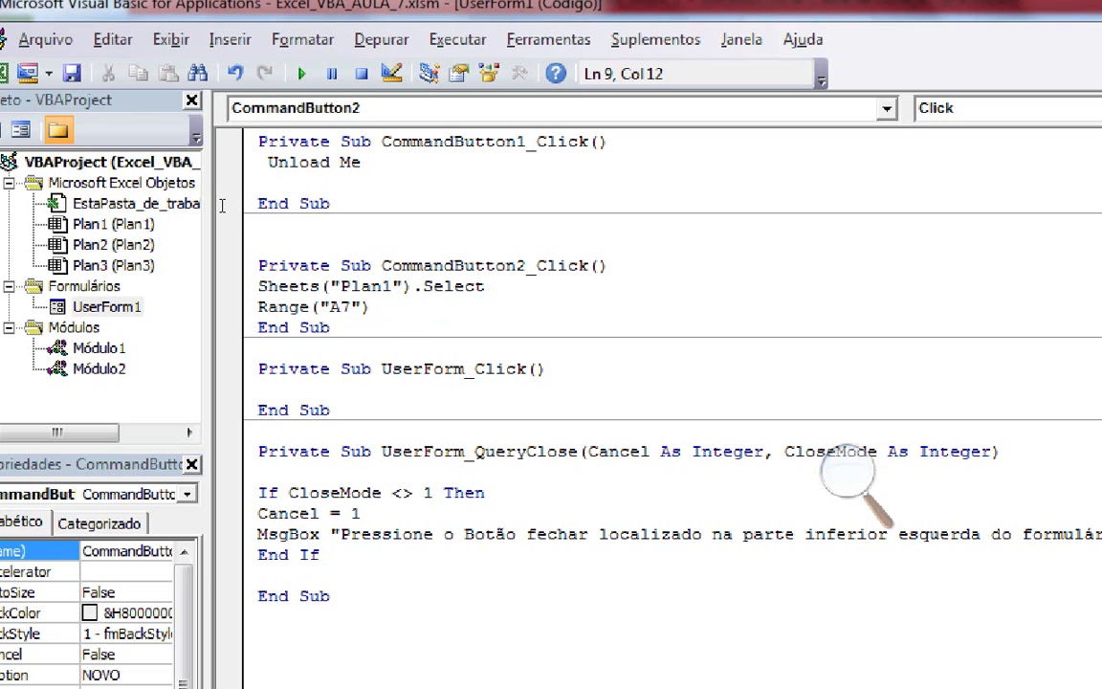
text(.se)
key(Tab)
key(Return)
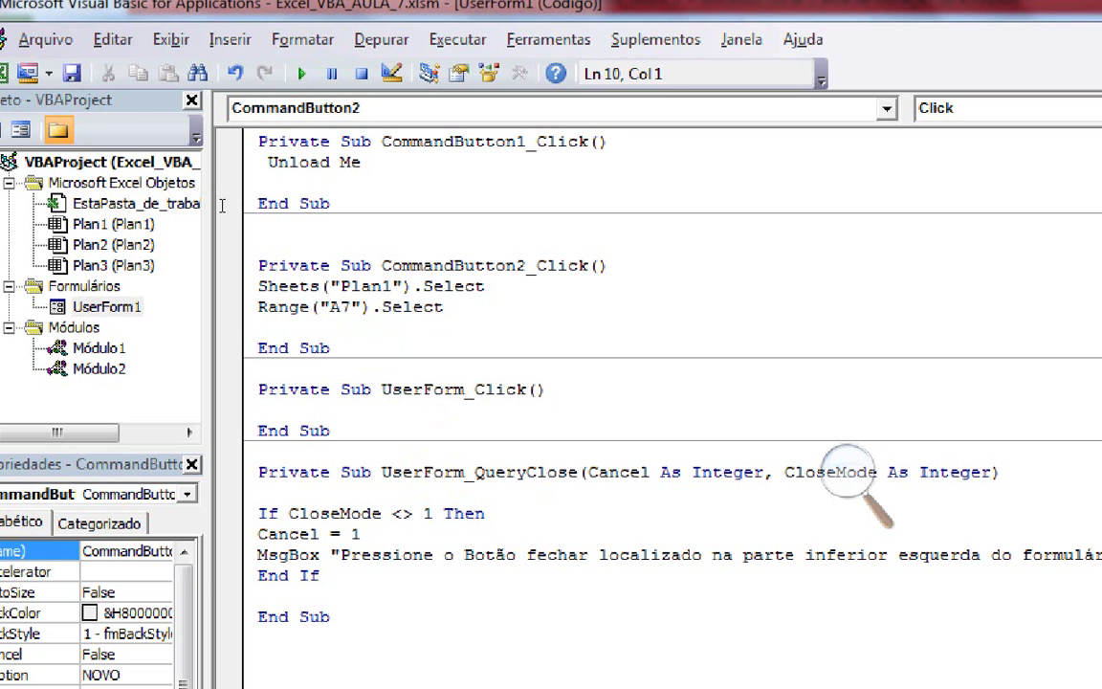
Insert blank lines above the Sheets("Plan1").Select line
key(Up)
key(Up)
key(Return)
key(Up)
key(Return)
key(Up)
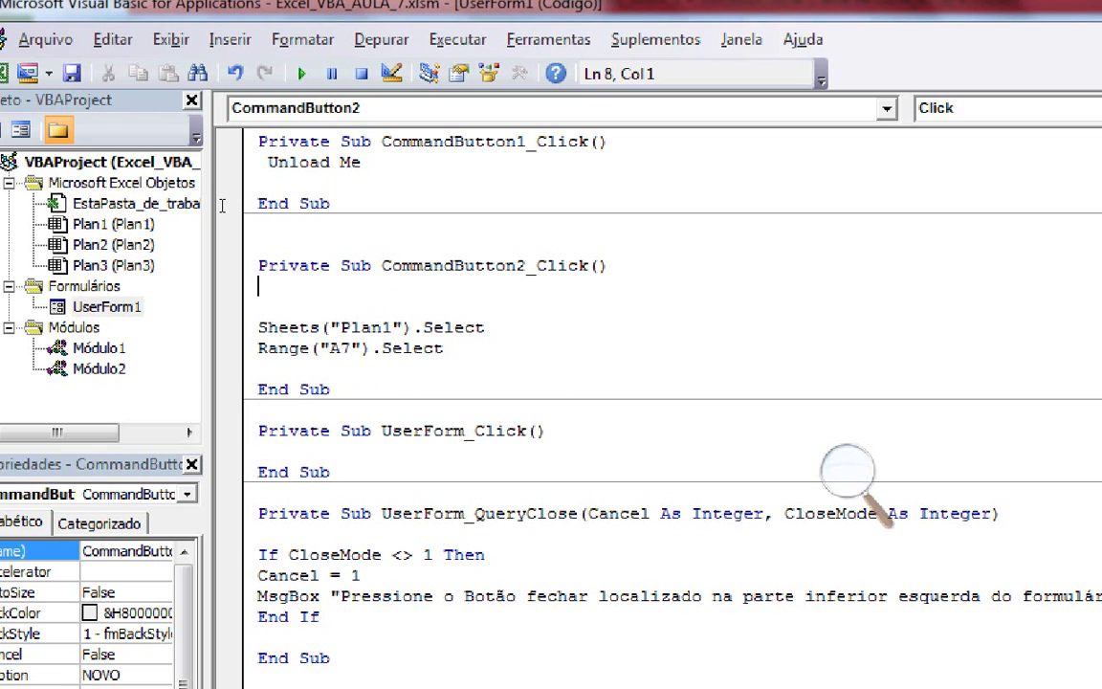
Declare Dim finalRow As Variant at the top and open a new line after the Range line
text(Dim)
text(final)
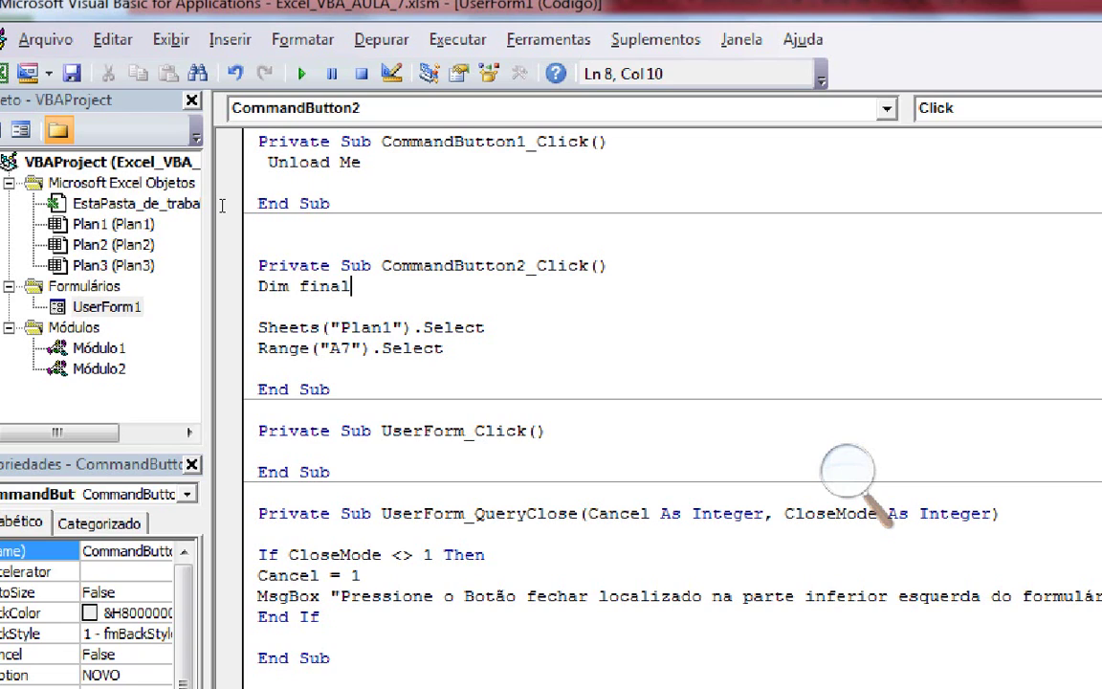
text(Ro)
text(w as )
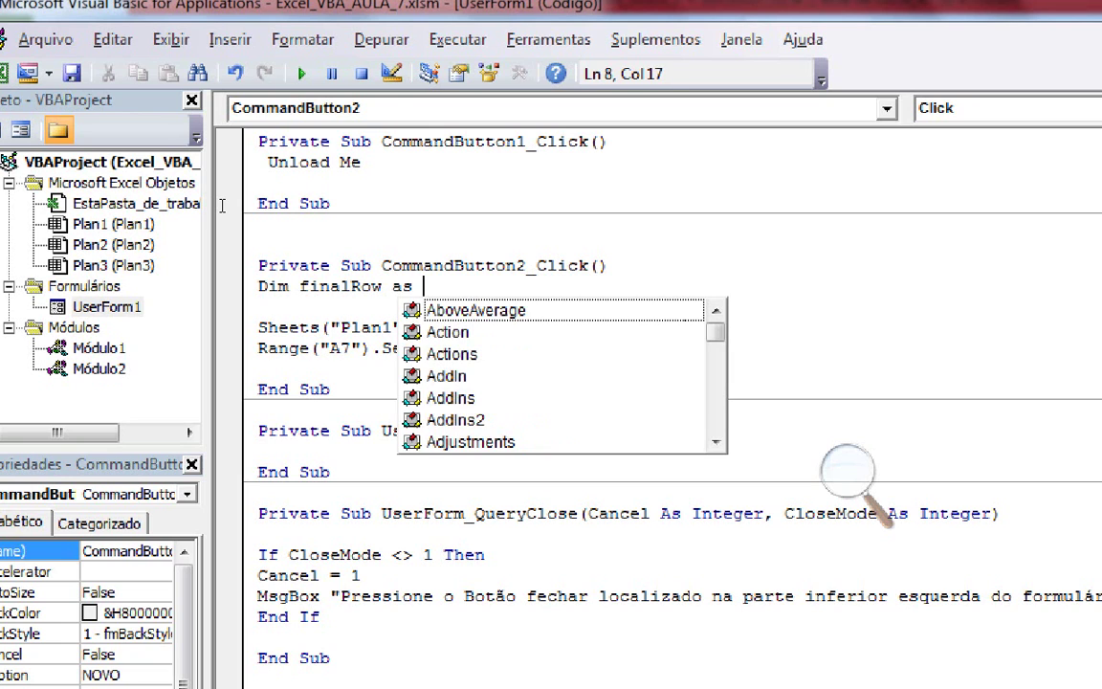
text(variant)
key(Return)
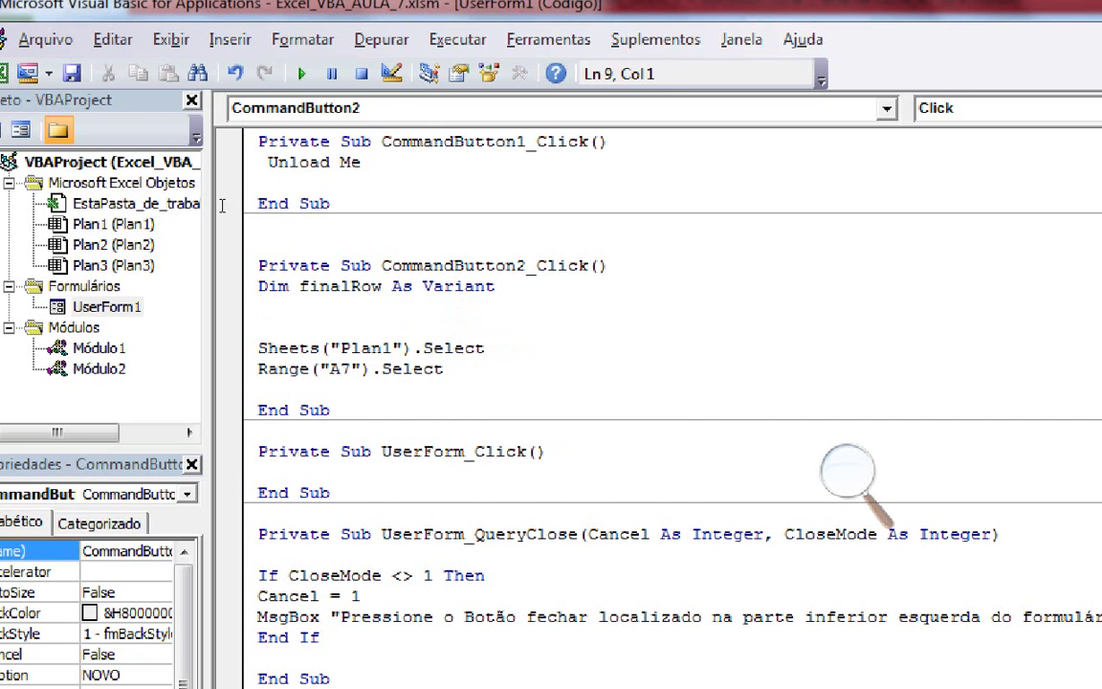
key(Delete)
key(Down)
key(Down)
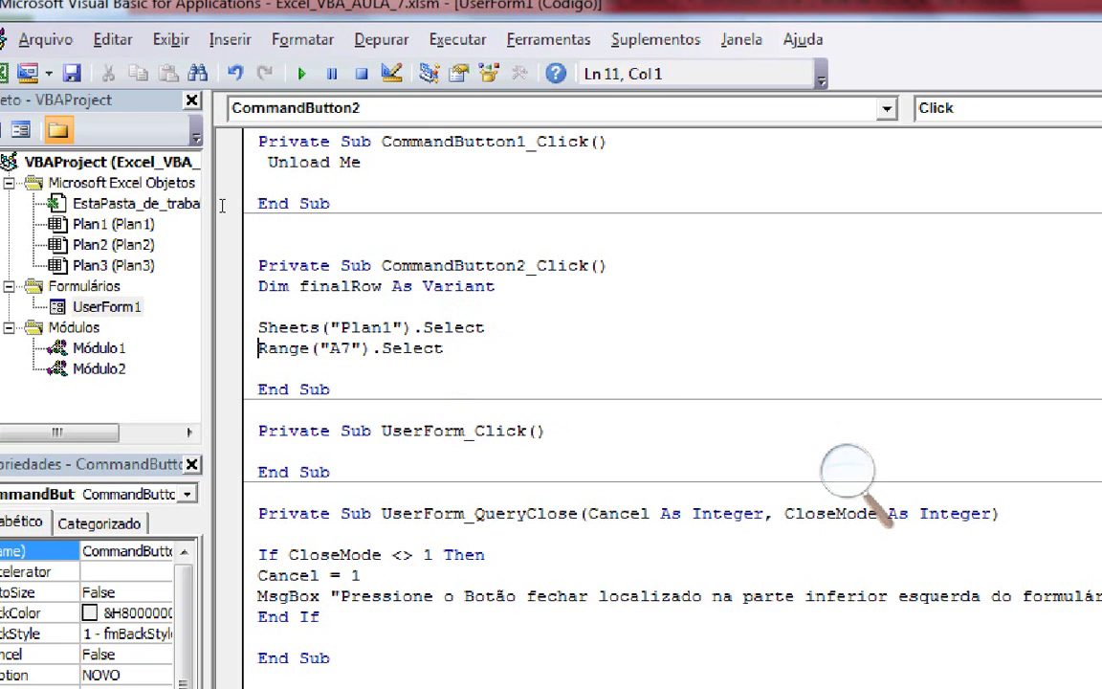
key(Down)
key(Return)
key(Return)
key(Up)
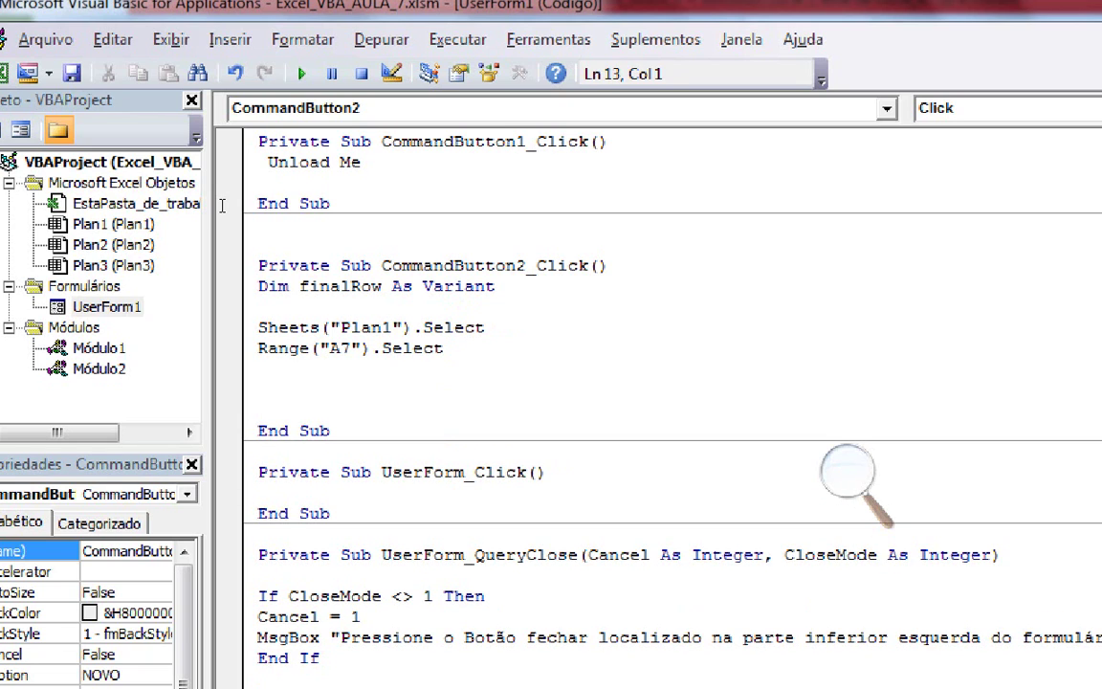
Set finalRow = Cells(Rows.Count, 1).End(xlUp).Row
text(finalRow)
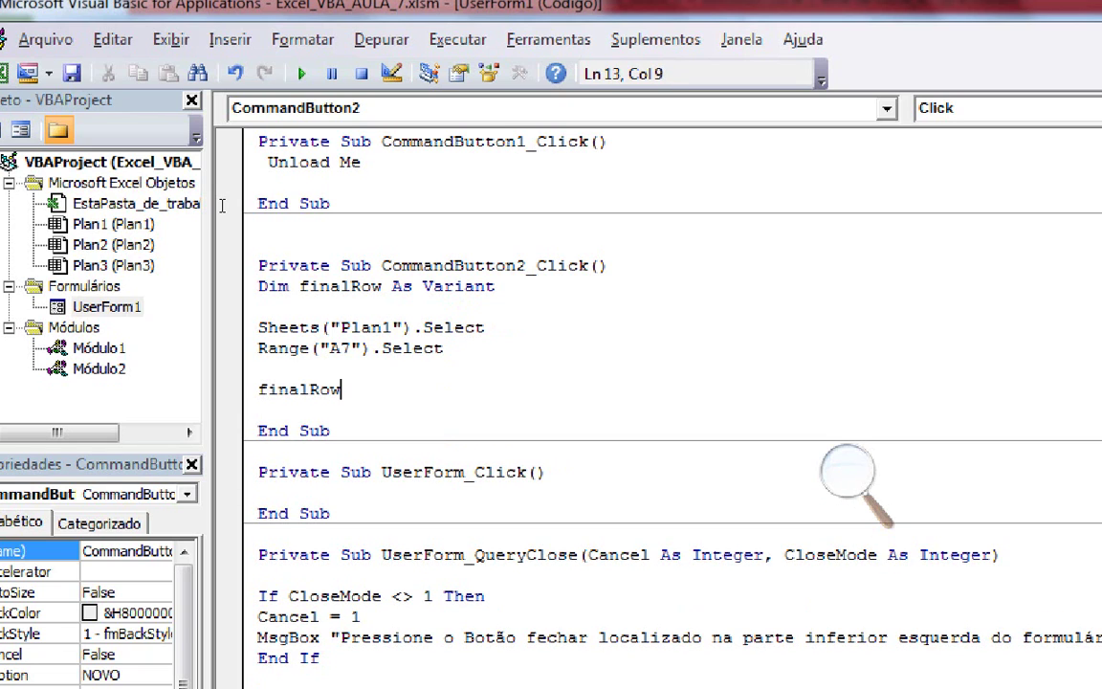
text( = )
text(Cells)
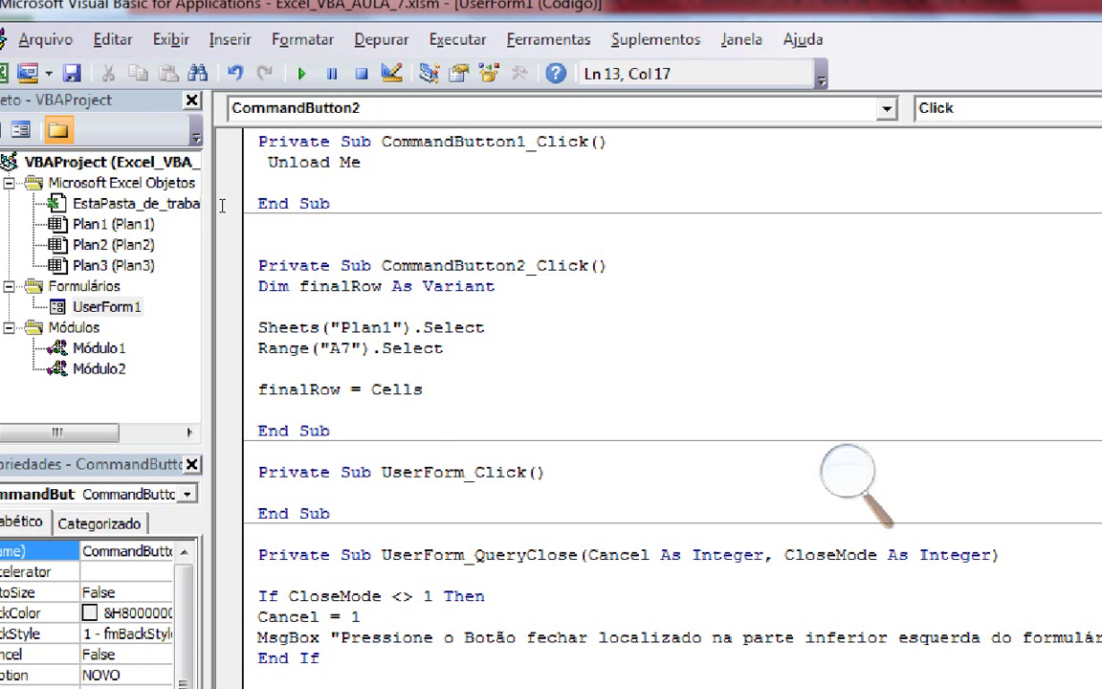
text(()
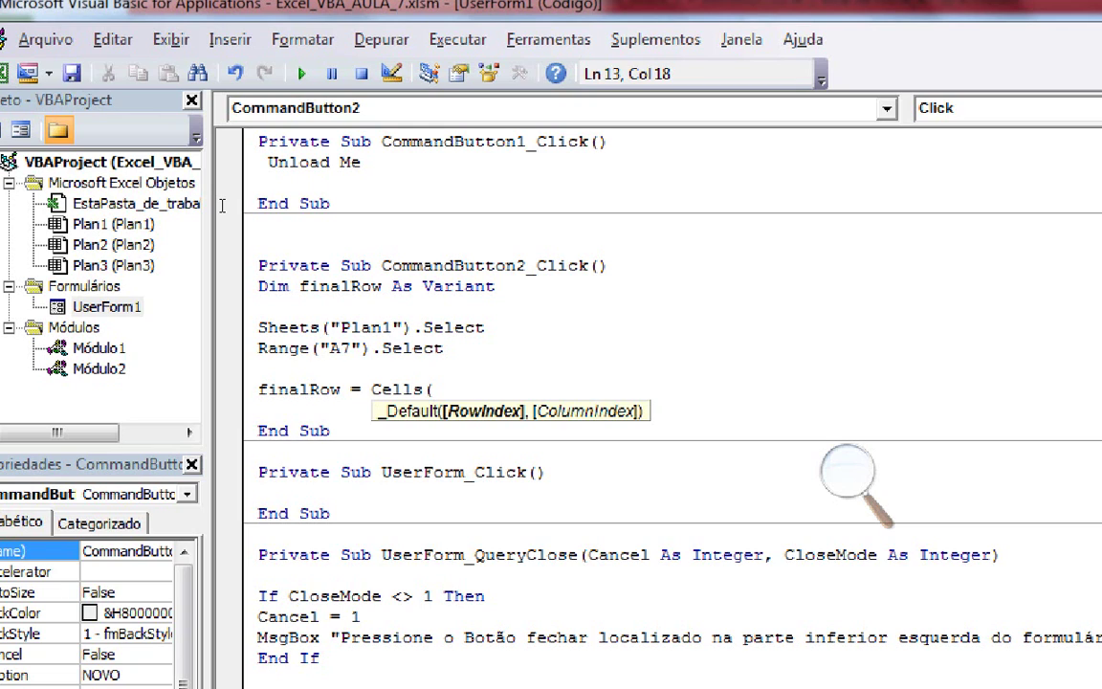
text(Ro)
text(w)
text(s.)
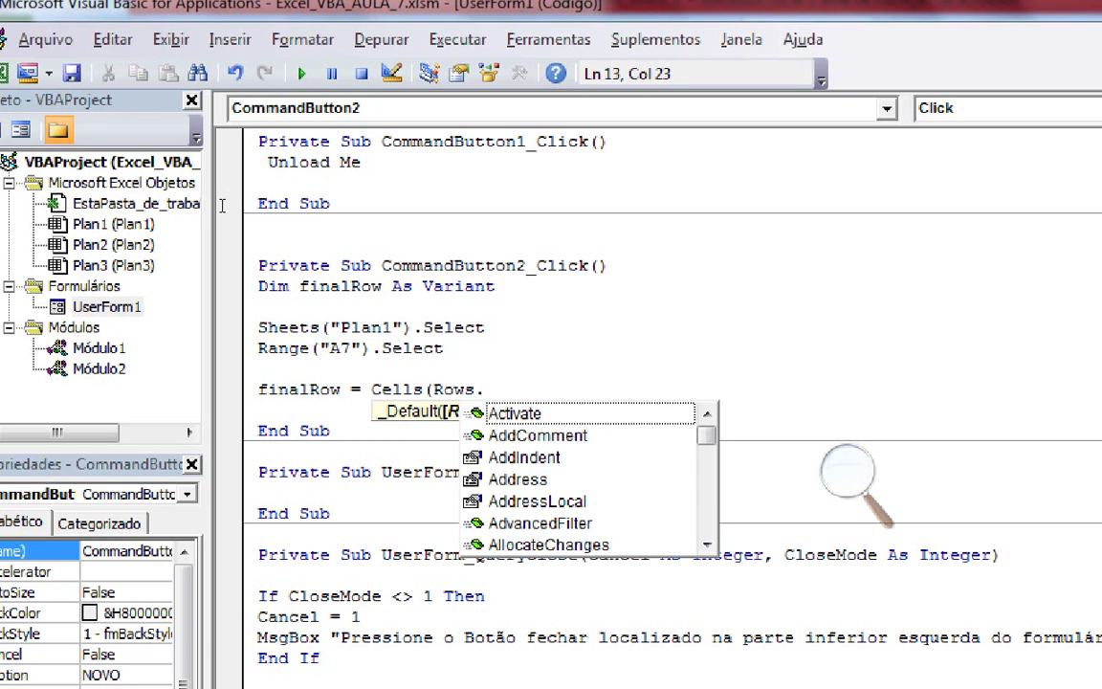
text(count)
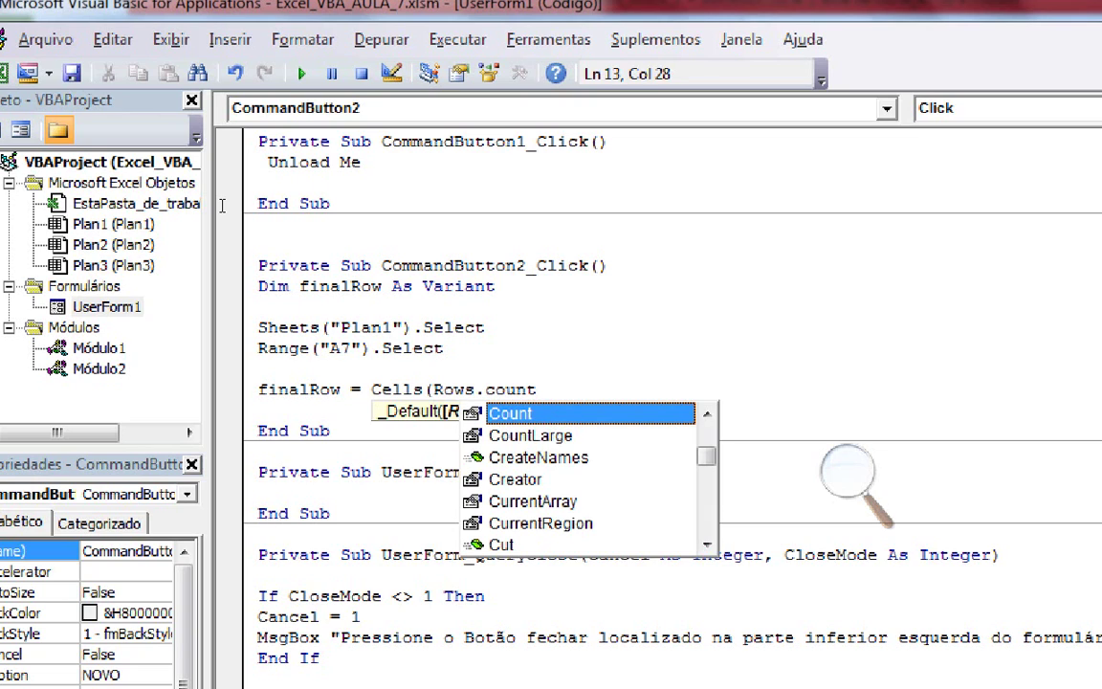
text(,)
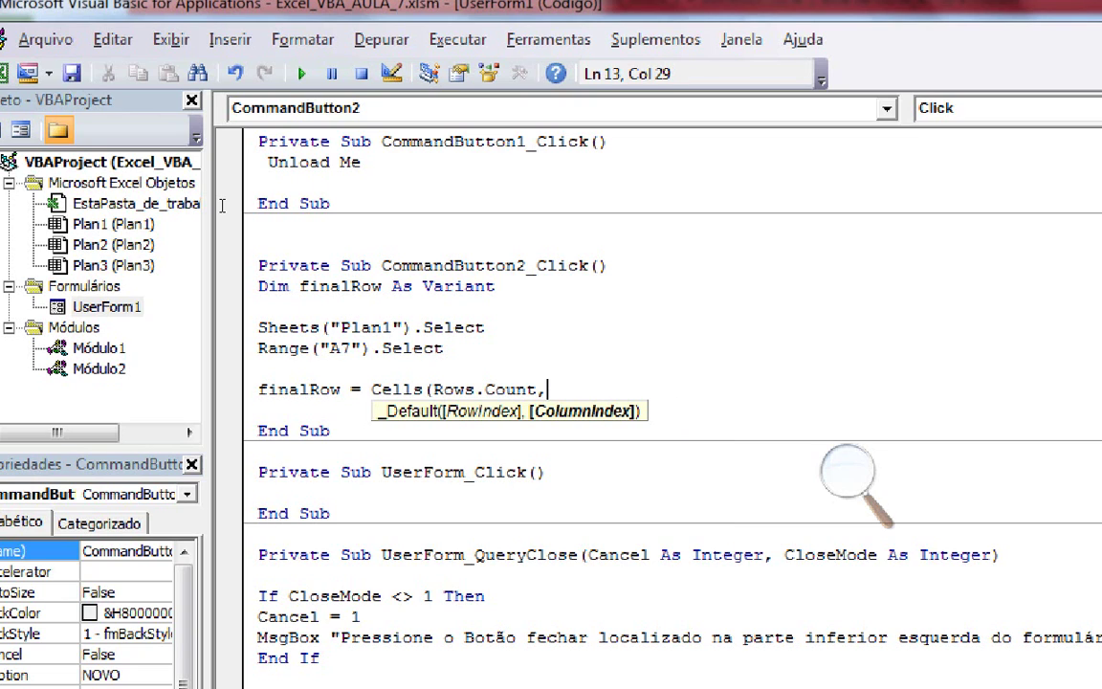
text(1)
text().)
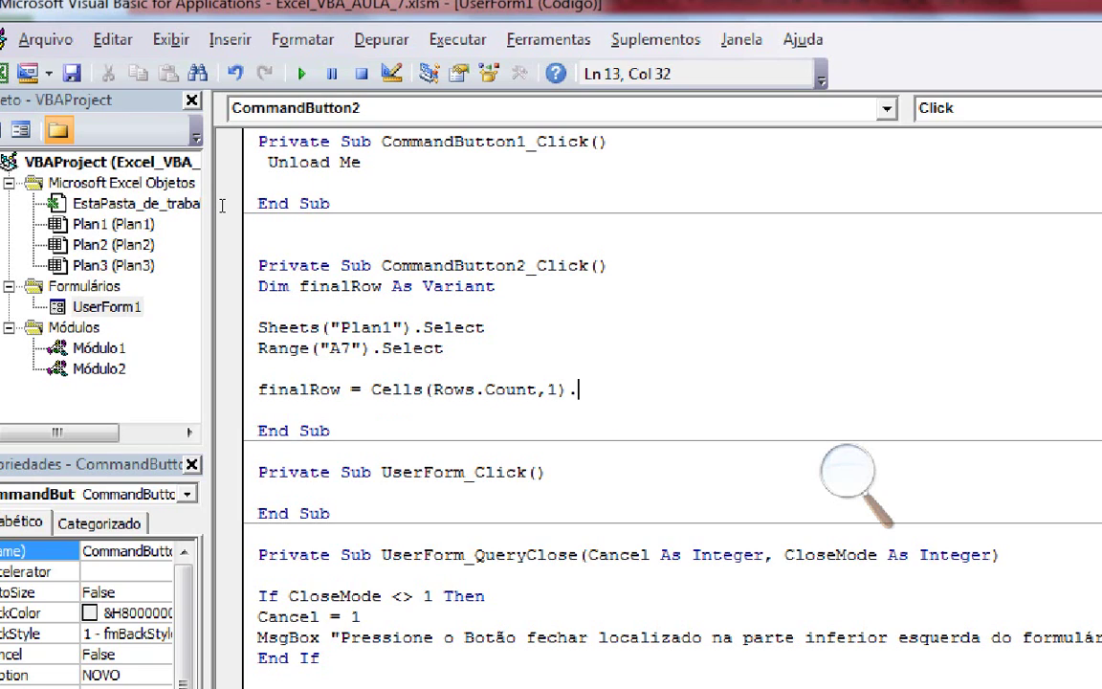
text(End)
text(()
text(xlu)
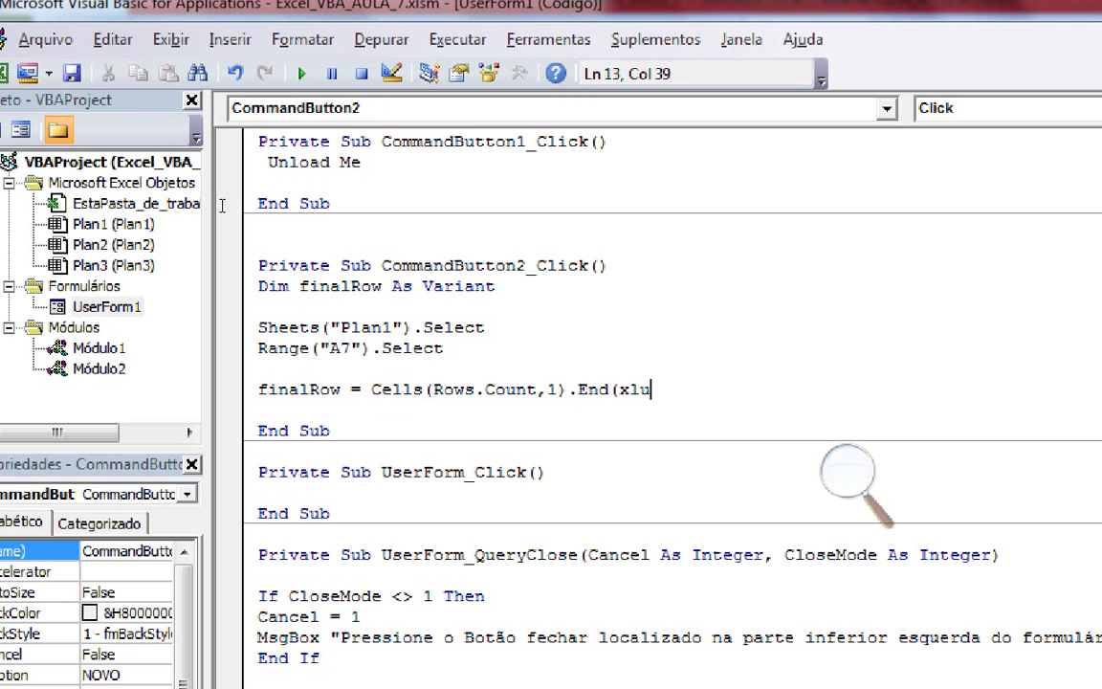
text(p)
text().r)
text(ow)
key(Return)
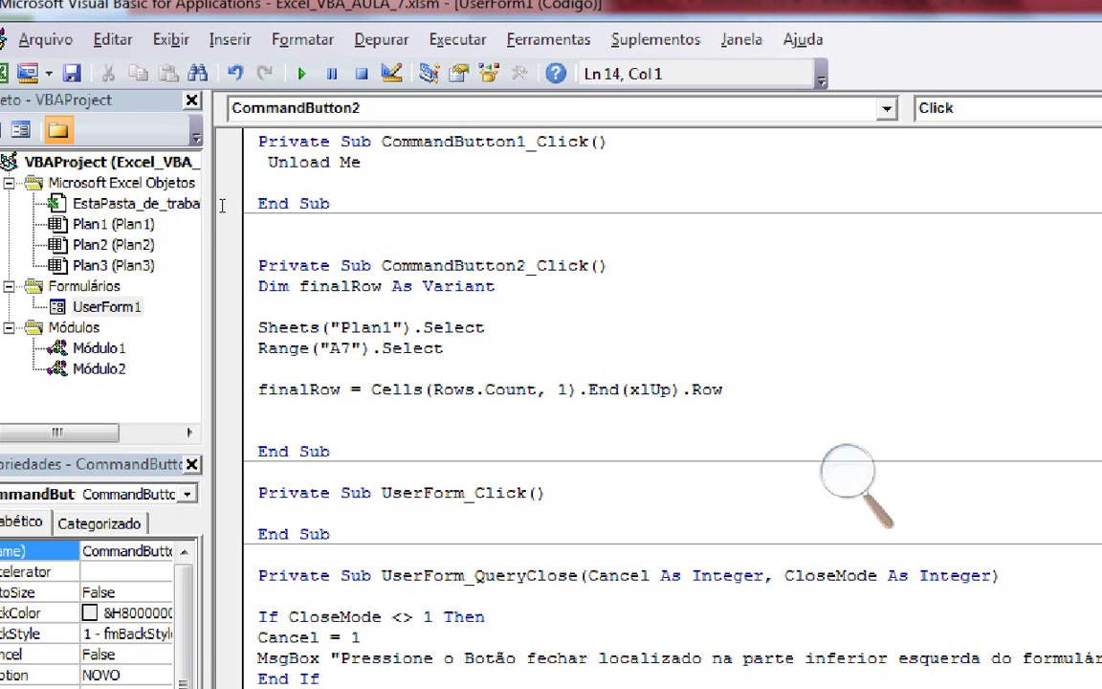
Add a MsgBox finalRow line below the finalRow calculation in CommandButton2_Click
key(Down)
key(Up)
key(Up)
key(Down)
key(Up)
key(Down)
key(Down)
key(Up)
key(Return)
key(Up)
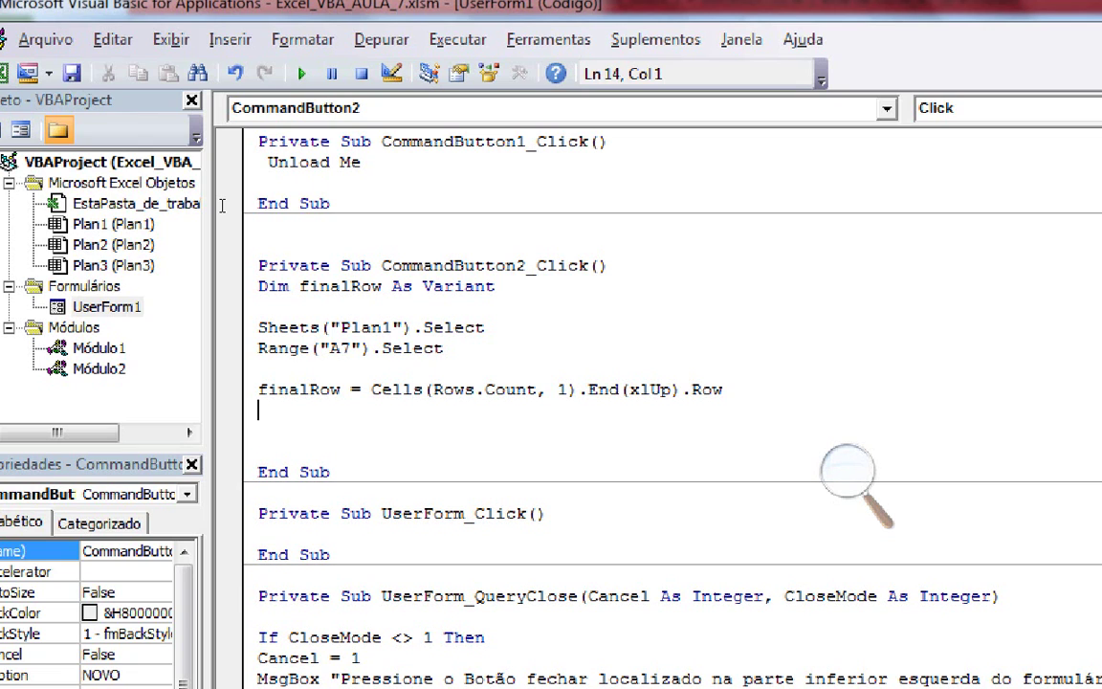
key(Return)
key(Up)
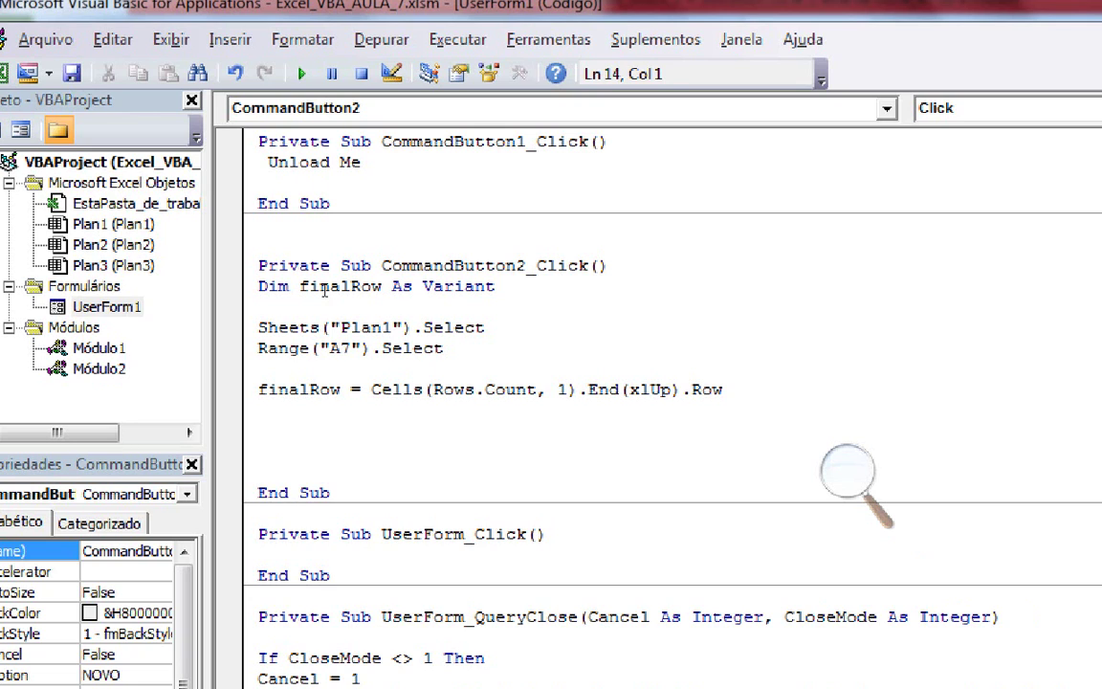
text(Msgbox )
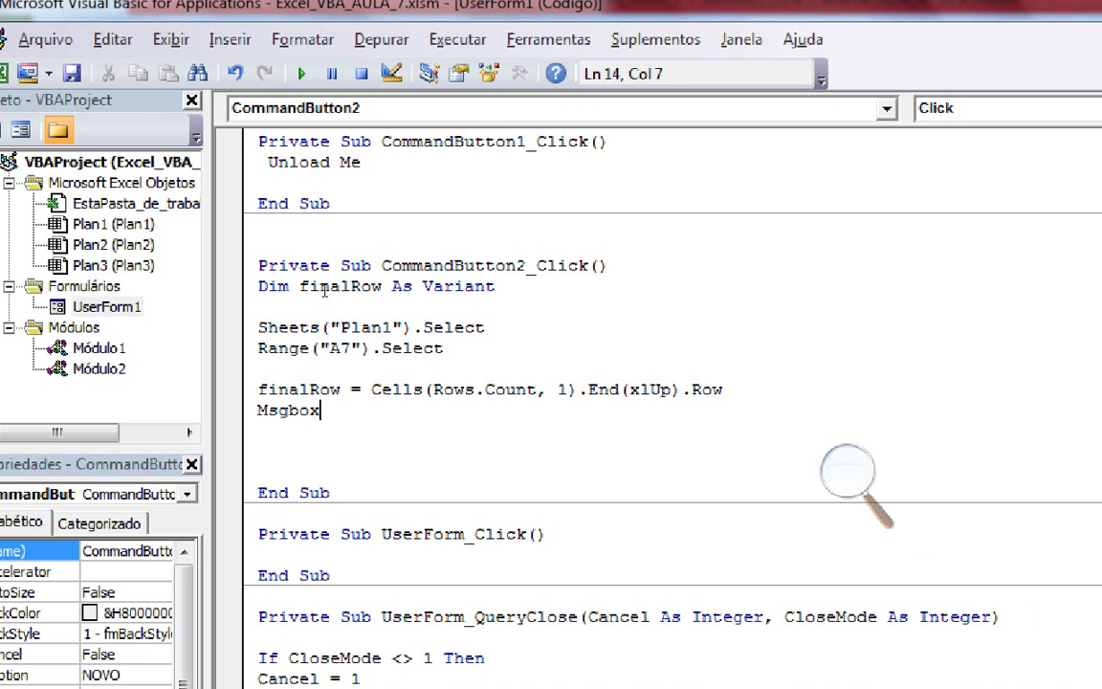
text(fin)
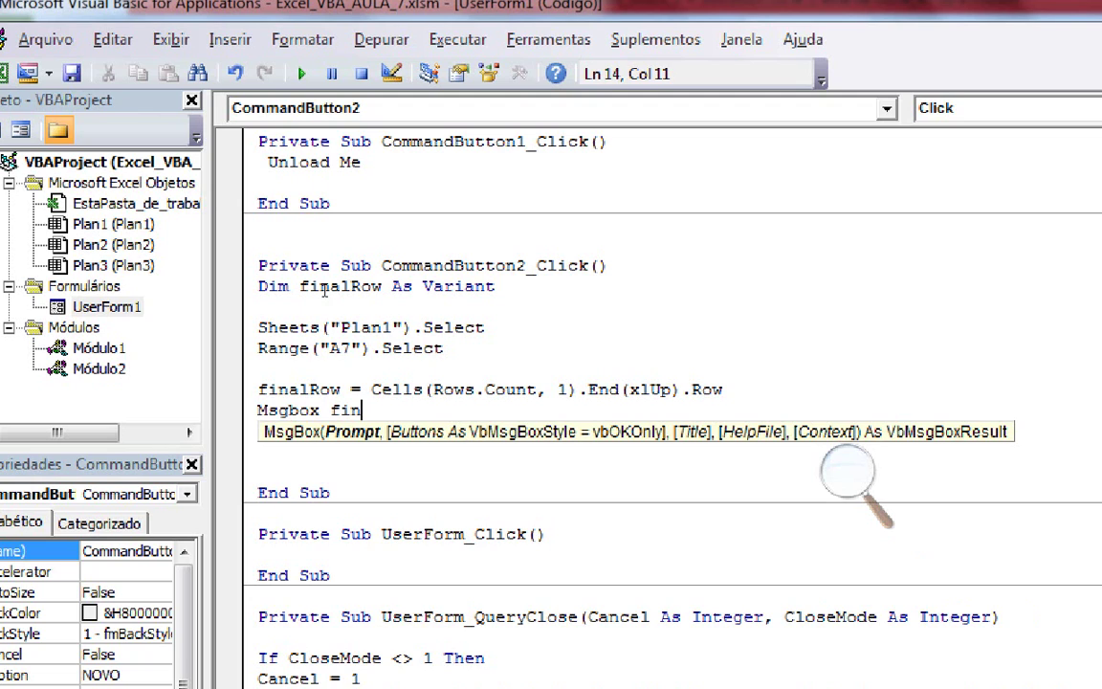
text(alR)
text(ow)
key(Return)
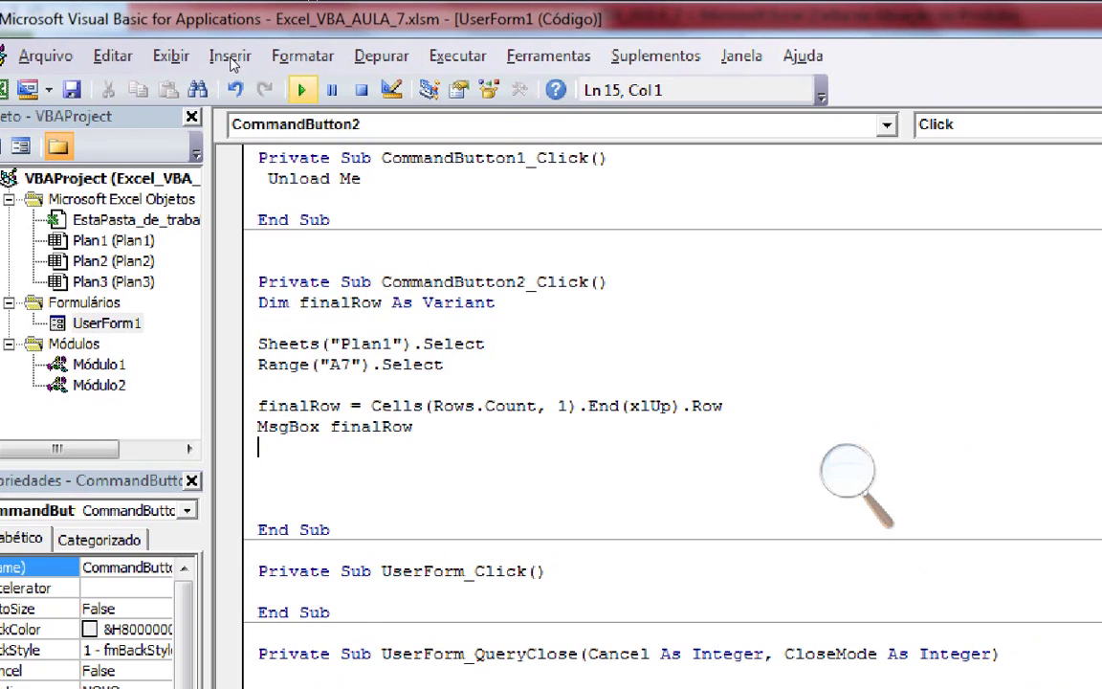
Run UserForm1, click NOVO to see 230 reported, then dismiss the message and close the form
click(300, 89)
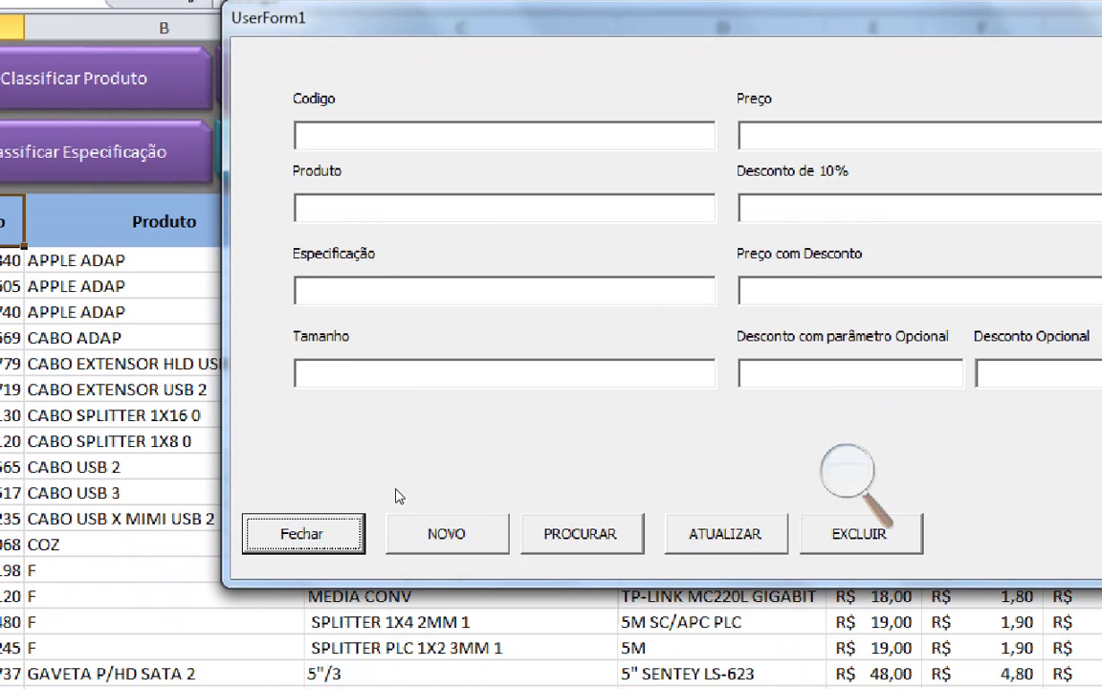
click(435, 533)
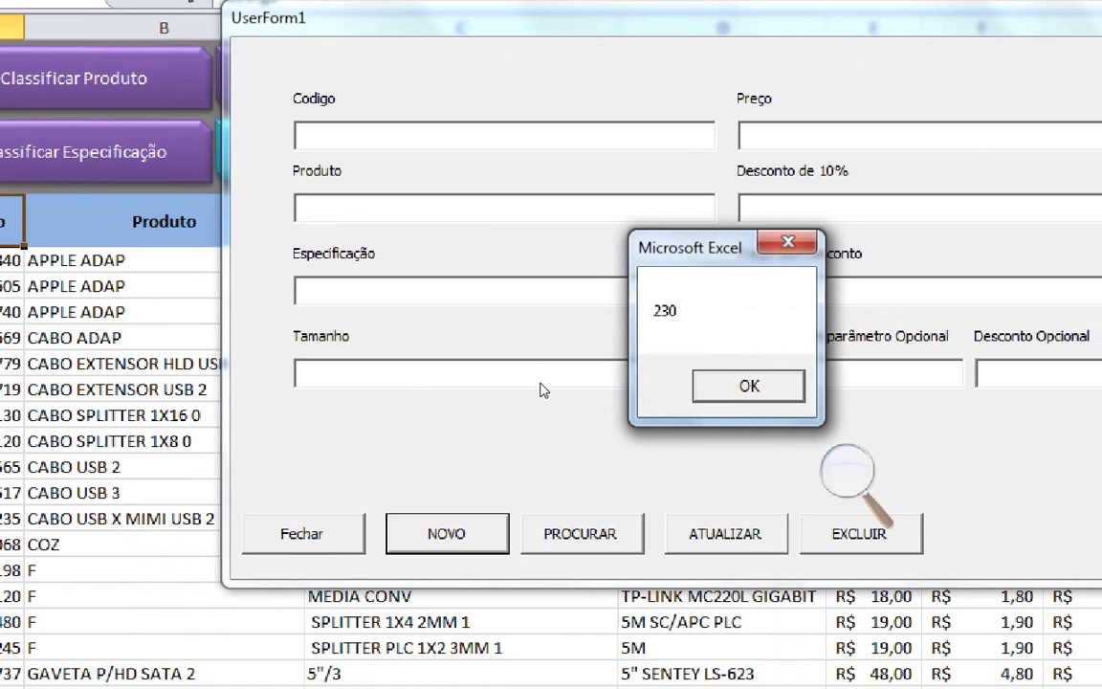
key(Return)
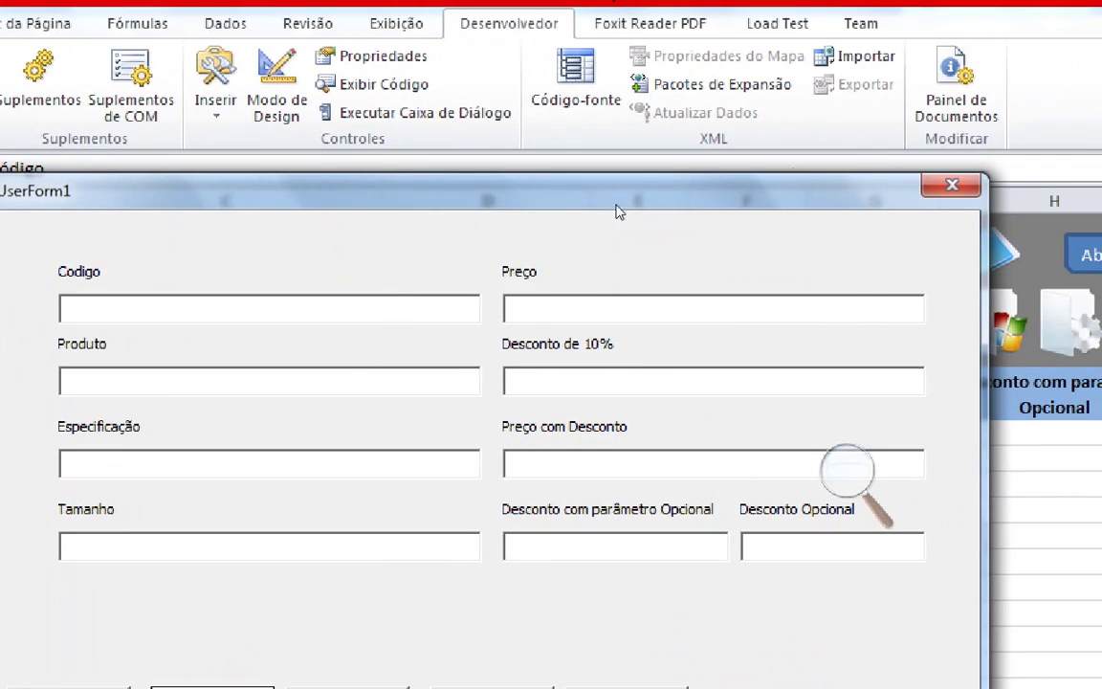
key(Escape)
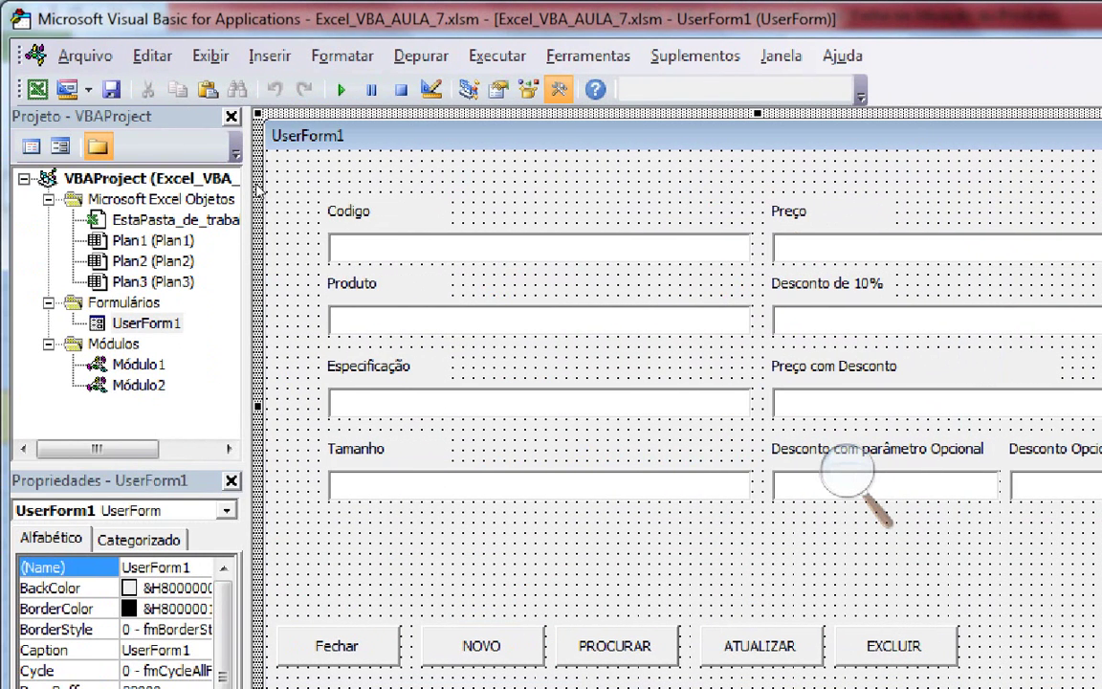
Open the NOVO button's code and delete the MsgBox finalRow test line
key(Tab)
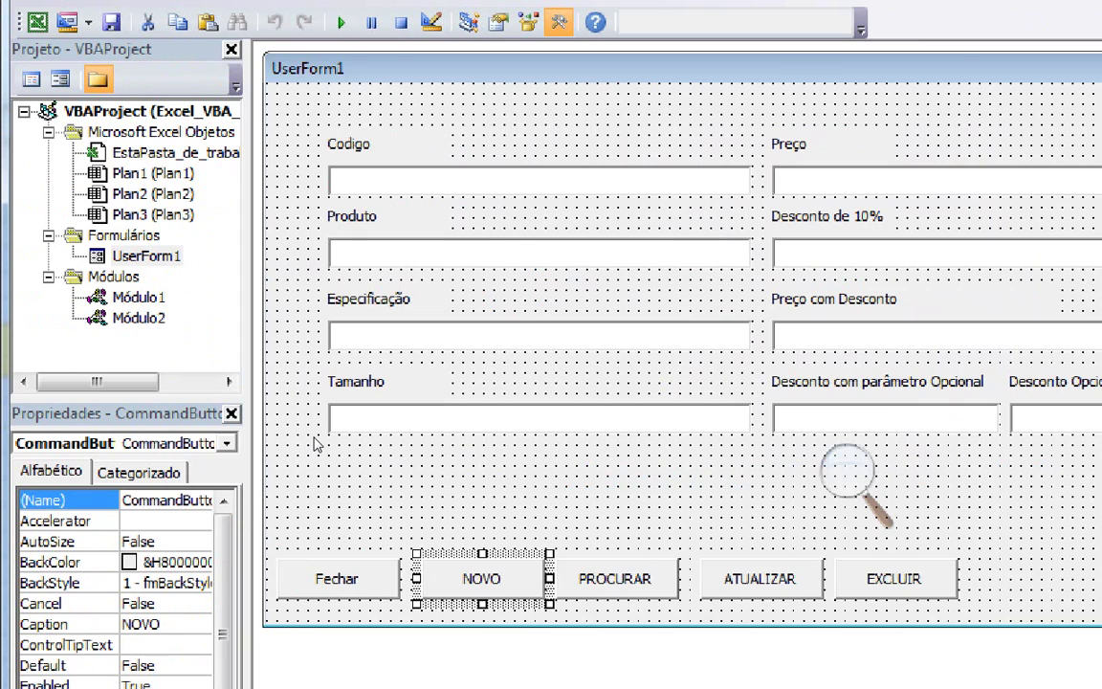
key(F7)
click(287, 380)
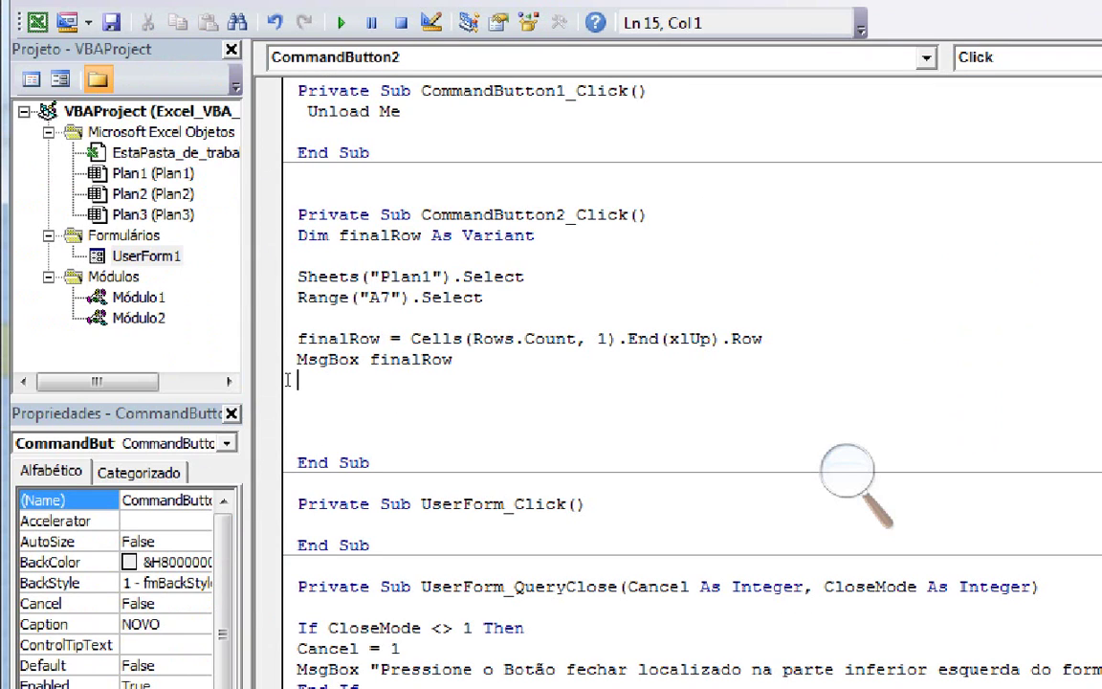
key(Up)
key(shift+End)
key(Delete)
Start a novalinha line after finalRow and declare Dim novalinha As Variant
key(Up)
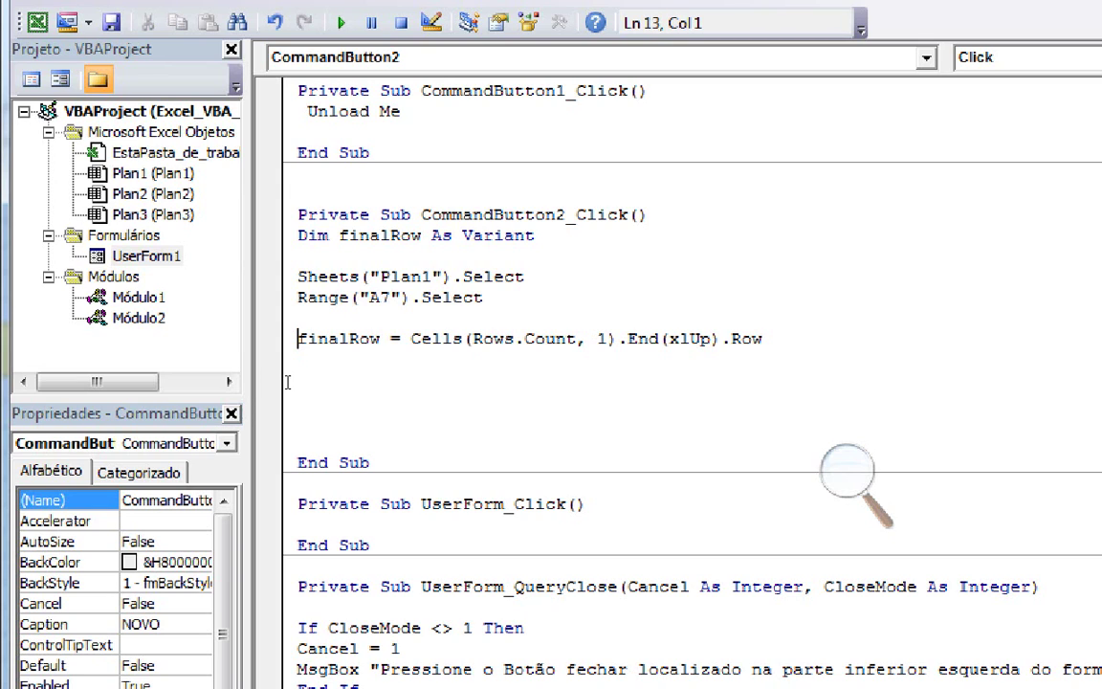
key(End)
key(Return)
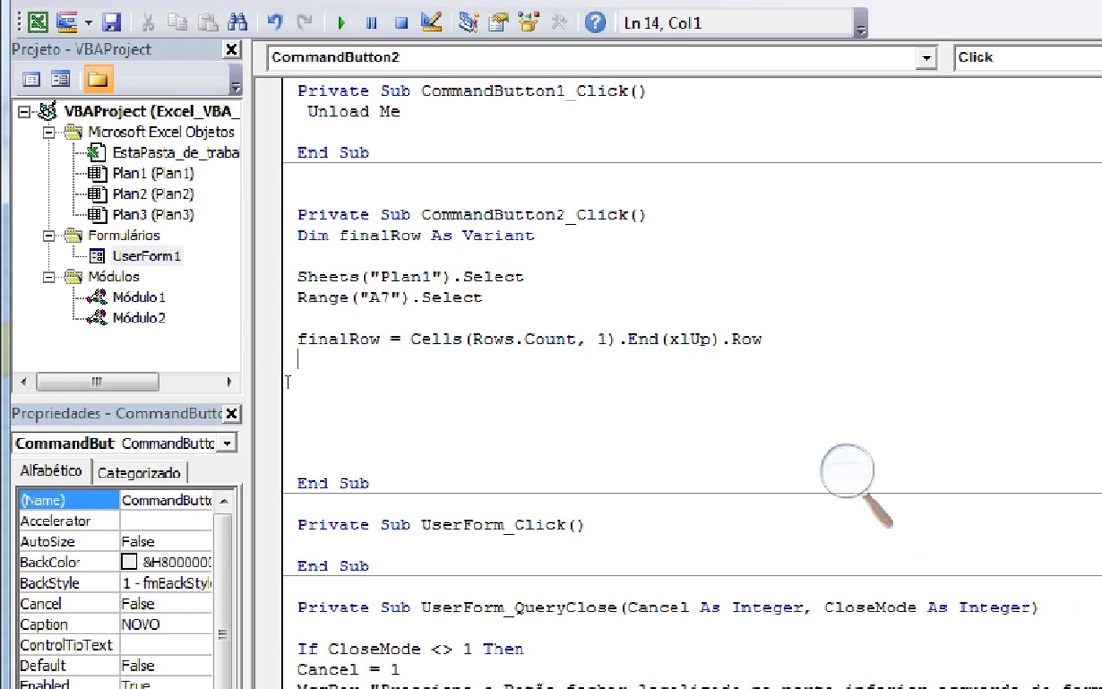
text(nova)
text(lin)
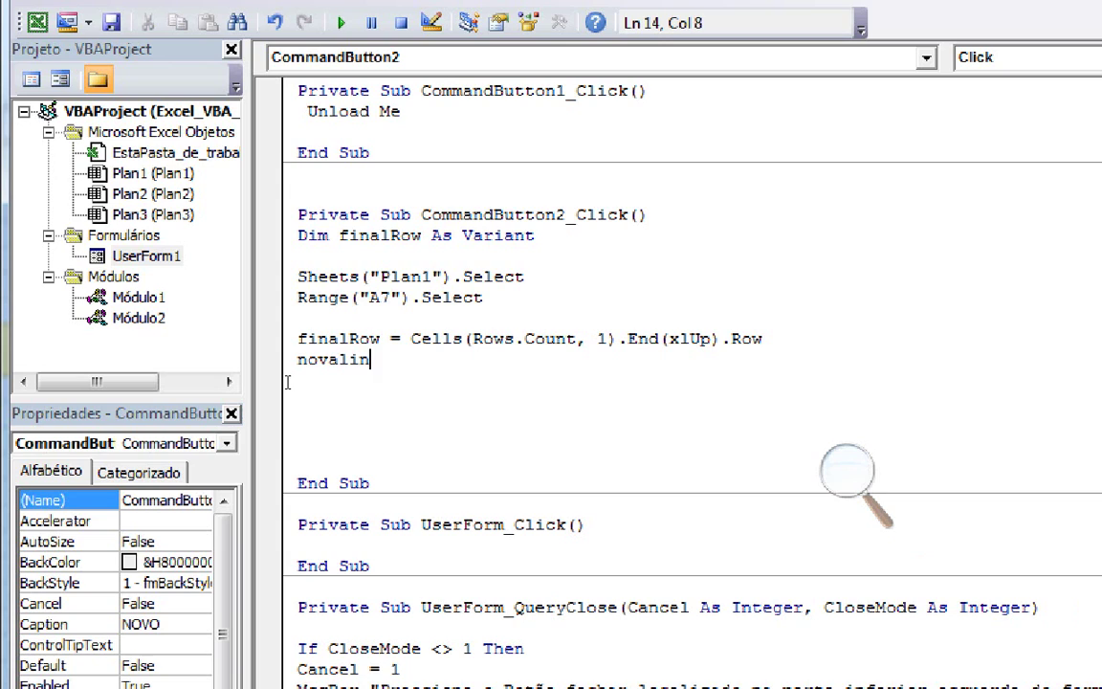
text(ha)
key(Up)
key(Up)
key(Up)
key(Up)
key(Up)
text(Dim )
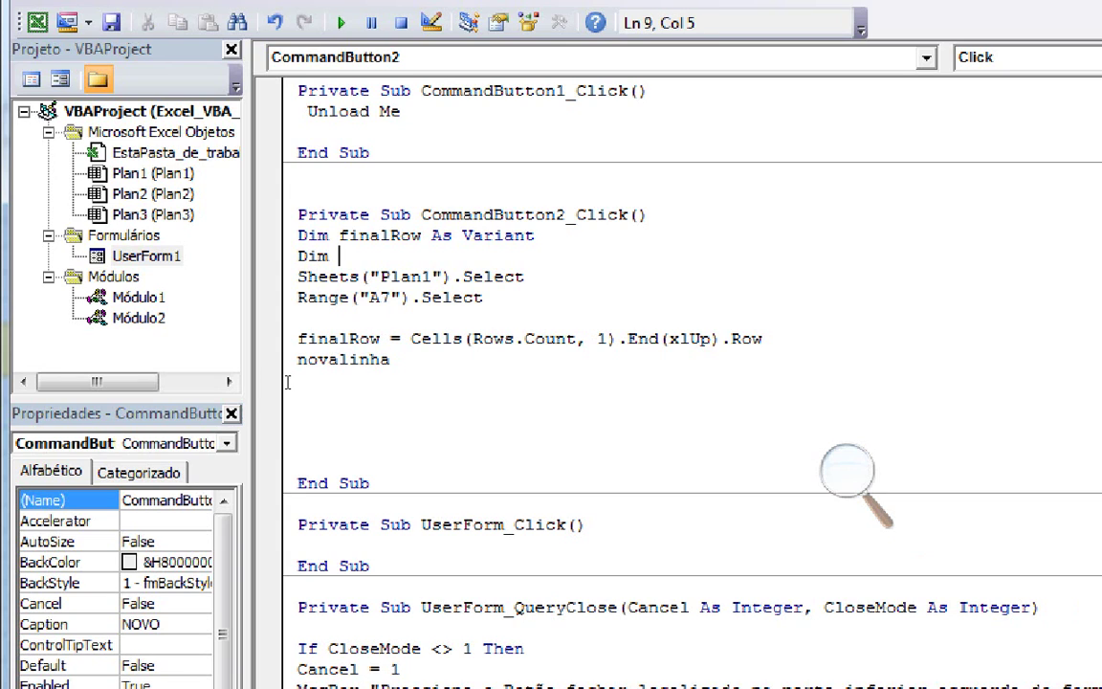
text(noval)
text(inha as va)
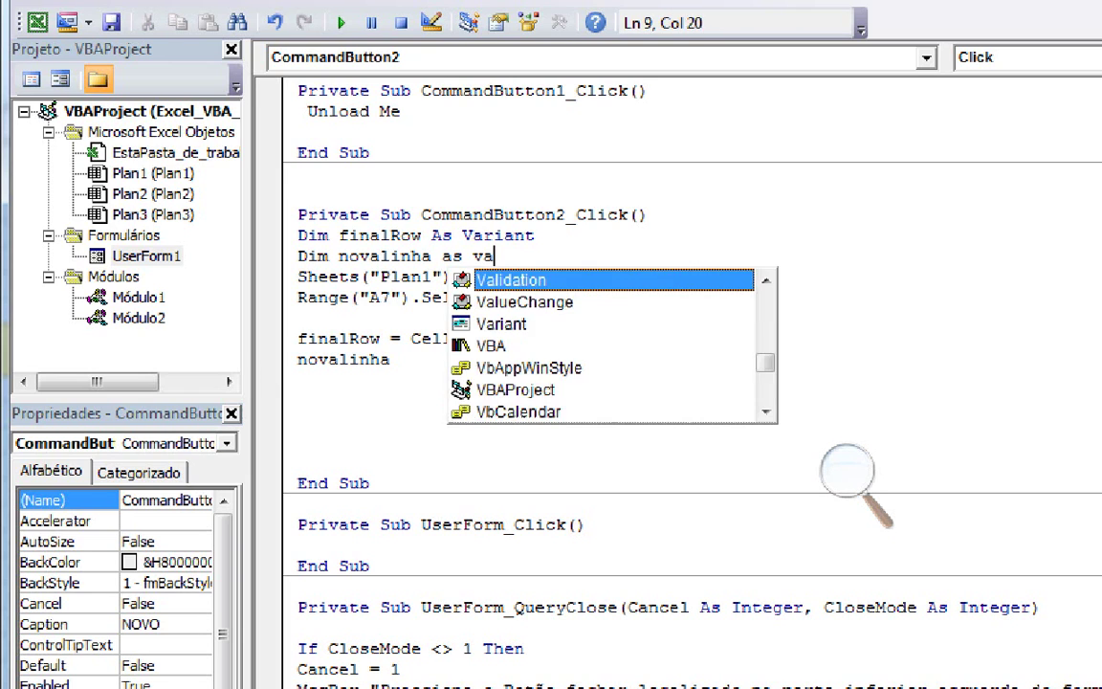
key(ctrl+Down)
key(Up)
key(Up)
key(Up)
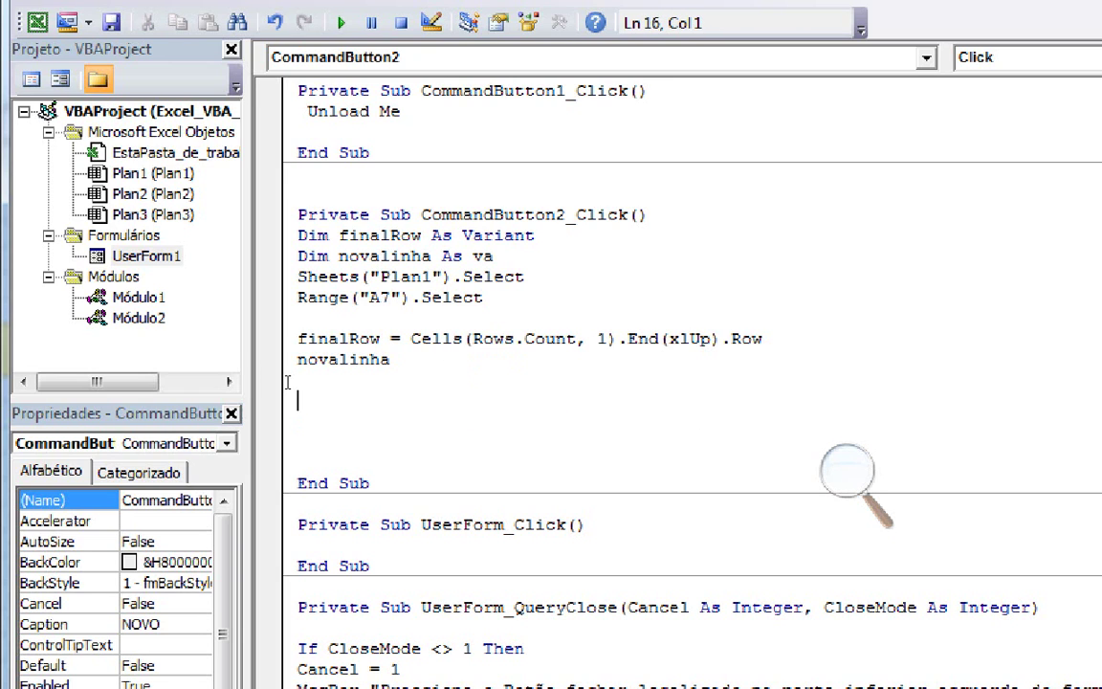
key(Up)
key(Up)
key(Up)
key(Up)
key(Up)
key(Up)
key(End)
text(riant)
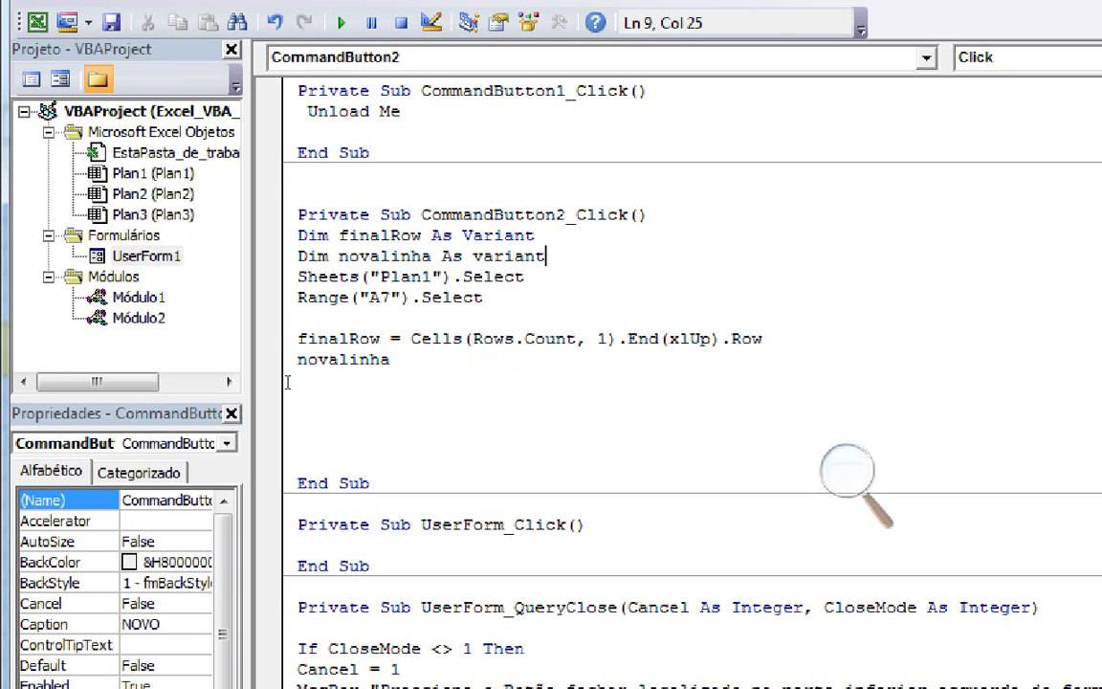
key(Return)
Complete the line as novalinha = finalRow + 1 and trim the extra blank lines
key(Down)
key(Down)
key(Down)
key(Down)
key(Down)
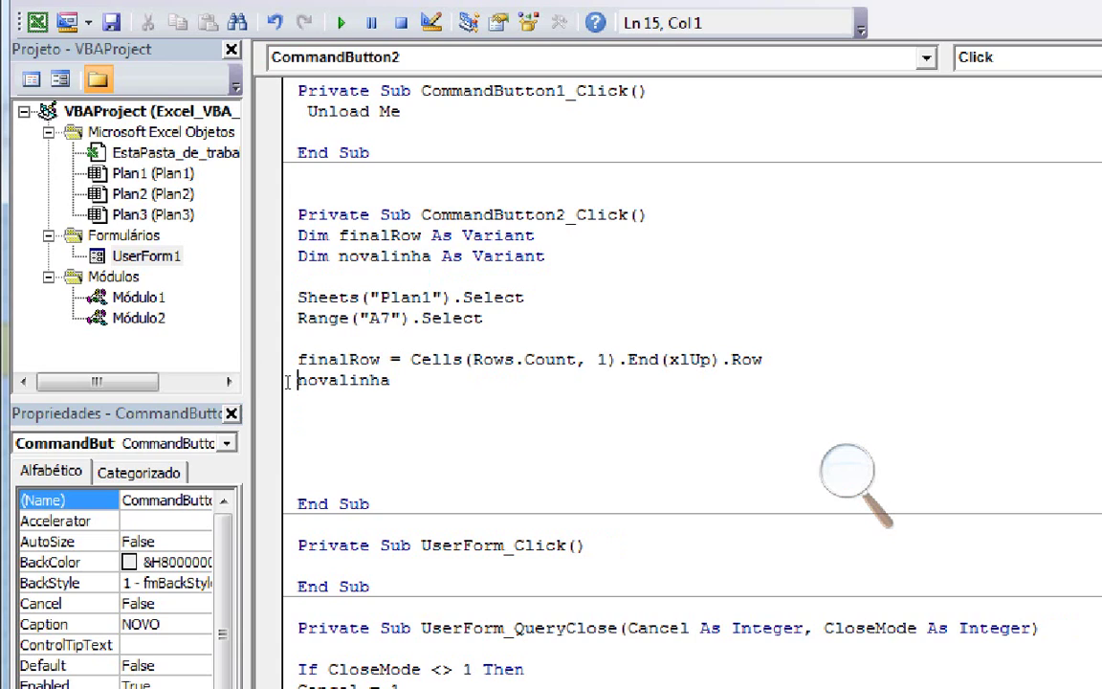
key(End)
text(= finalR)
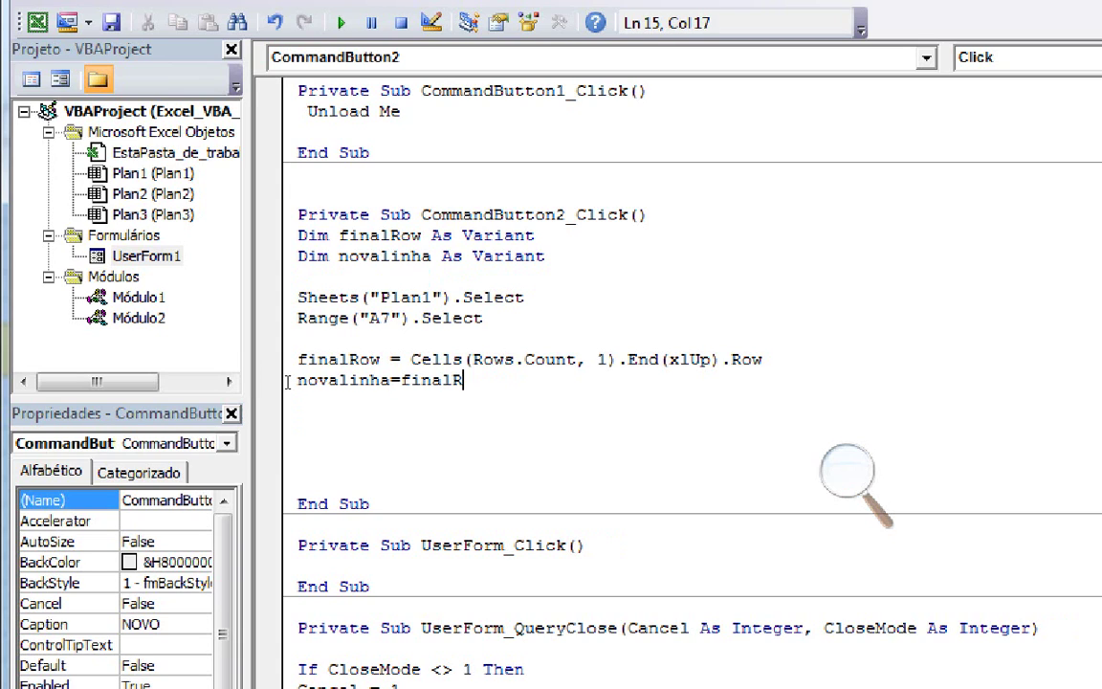
text(ow + )
text(1)
key(Return)
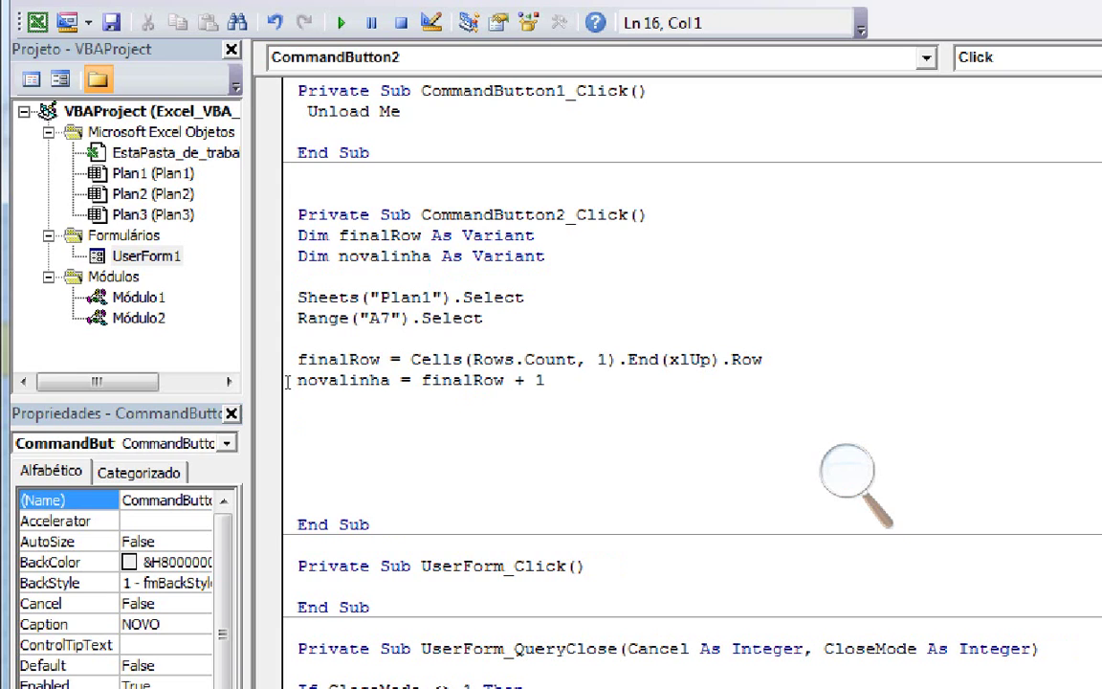
key(Return)
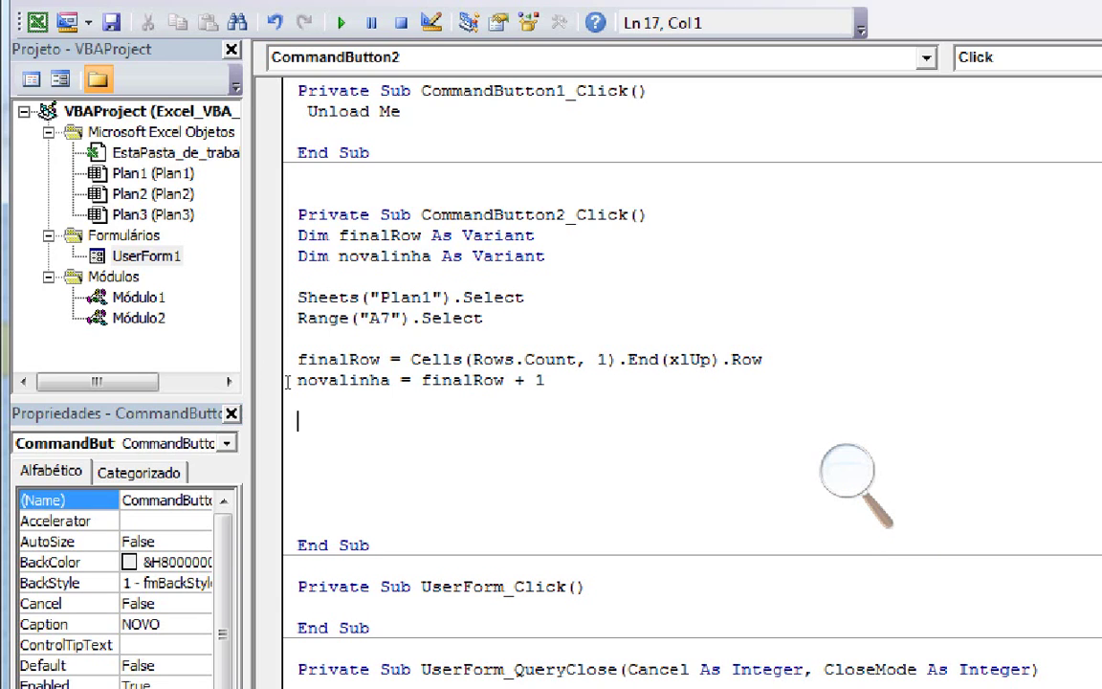
key(Delete)
key(Delete)
key(Delete)
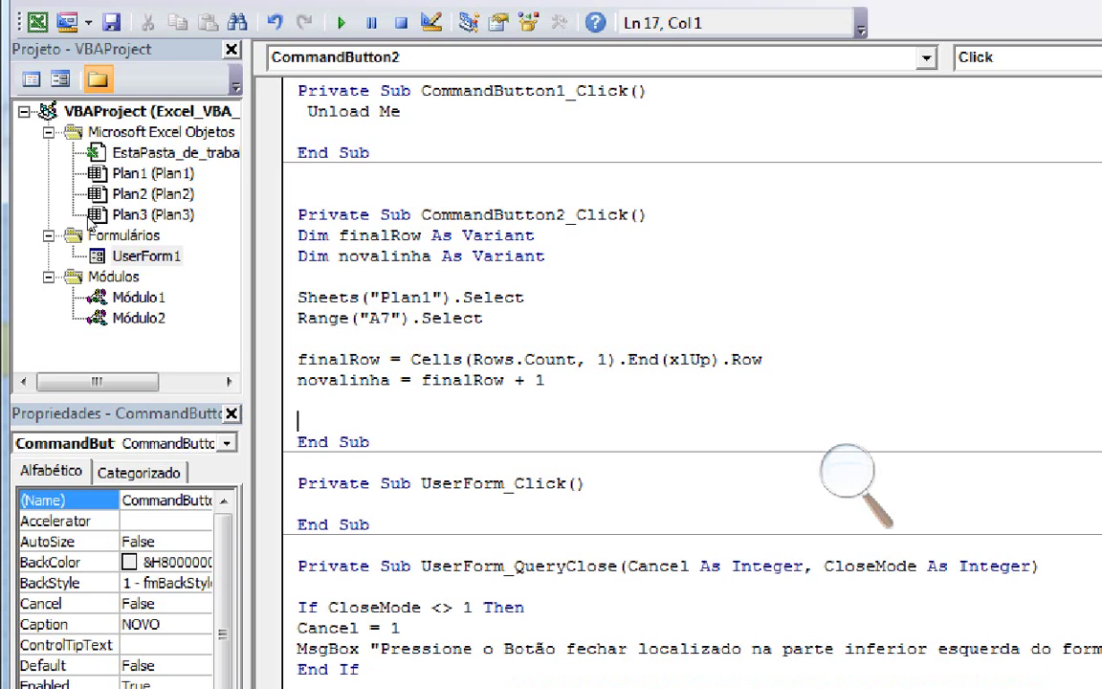
double_click(143, 255)
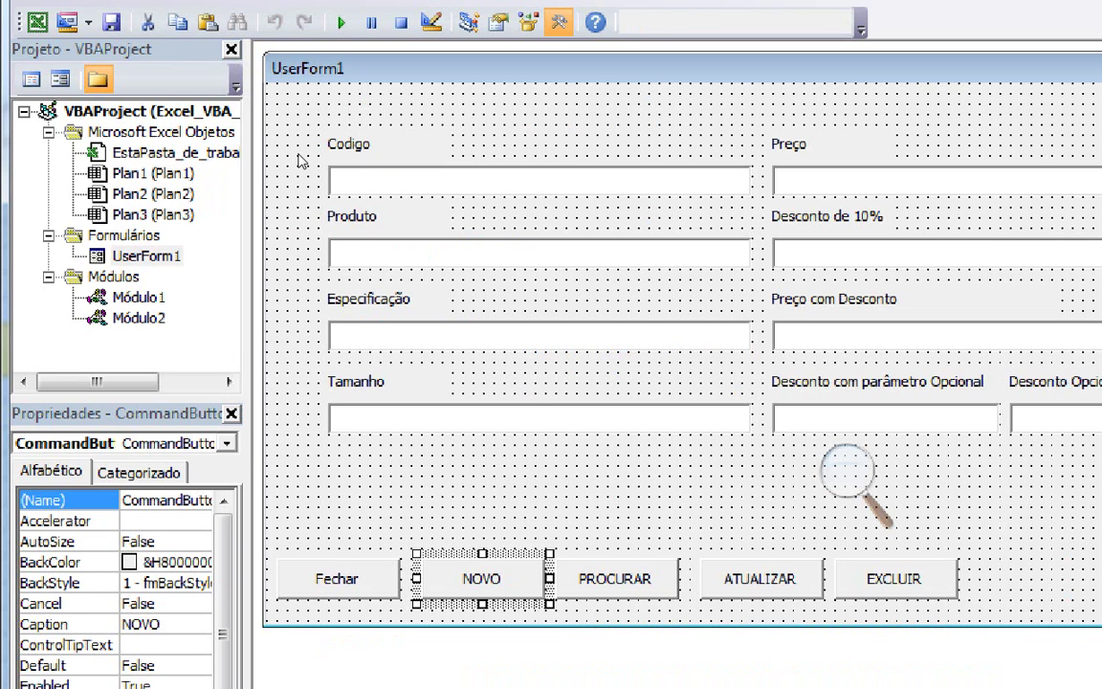
click(334, 181)
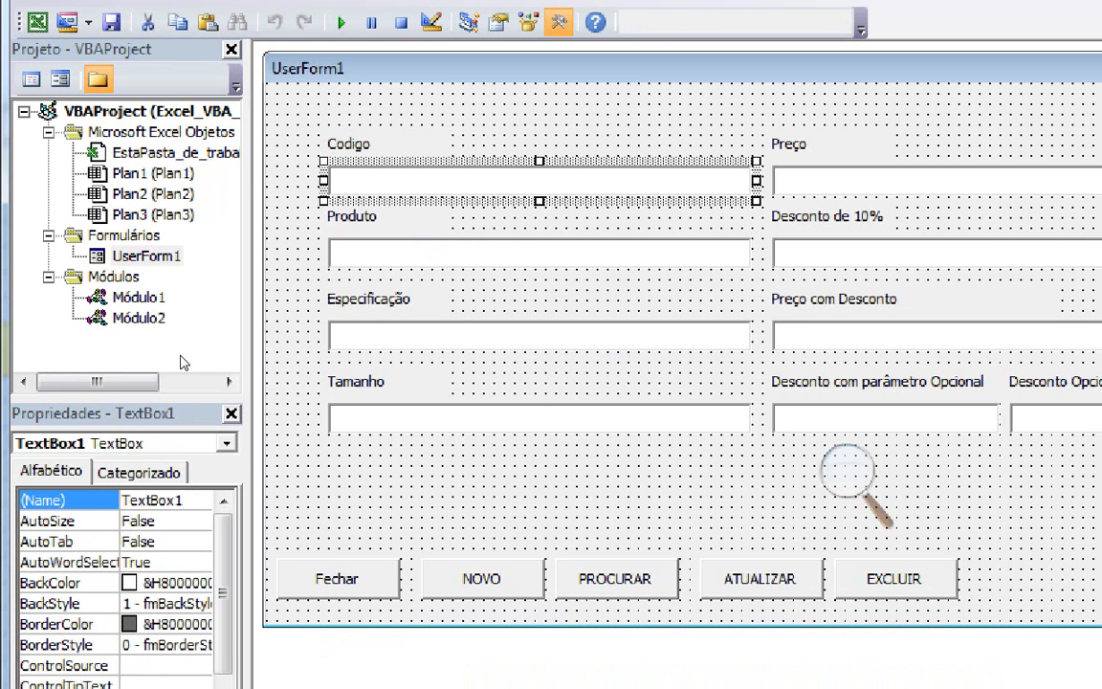
key(Tab)
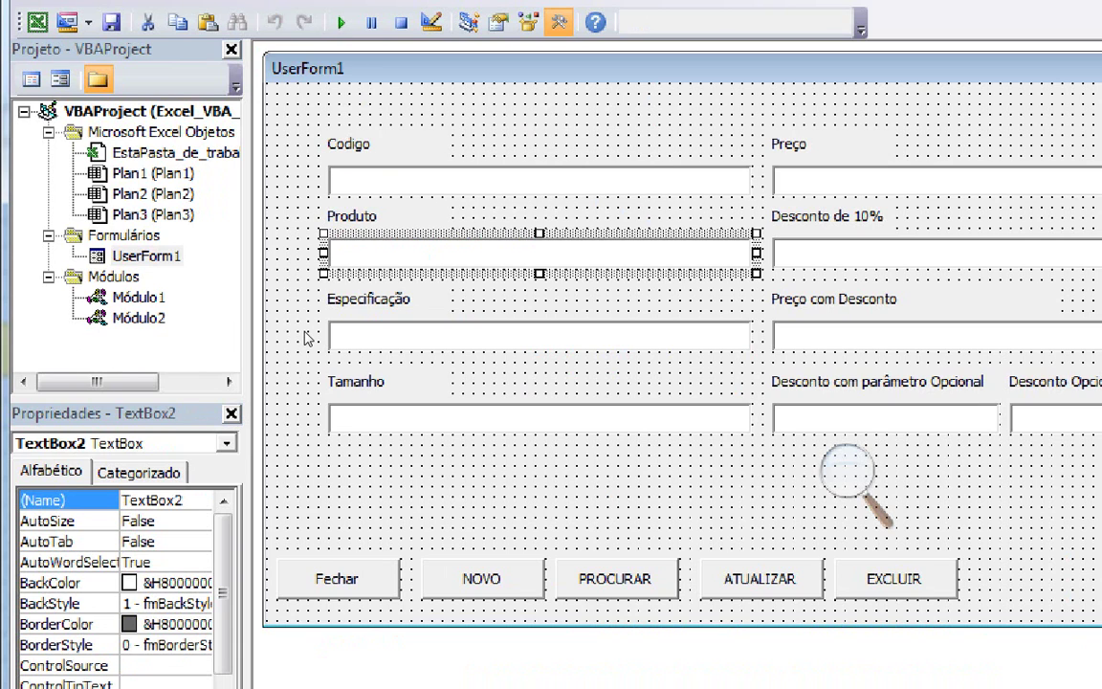
key(F7)
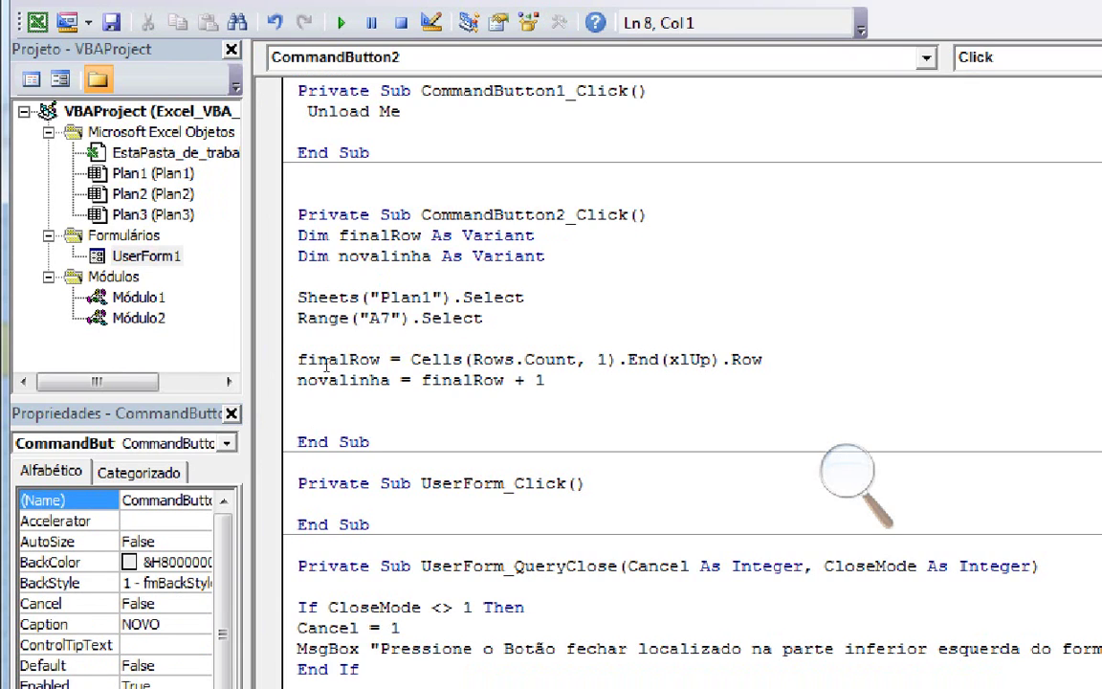
Add the statement Range("A" & novalinha).Value = TextBox1.Text after the novalinha line
click(297, 421)
key(Up)
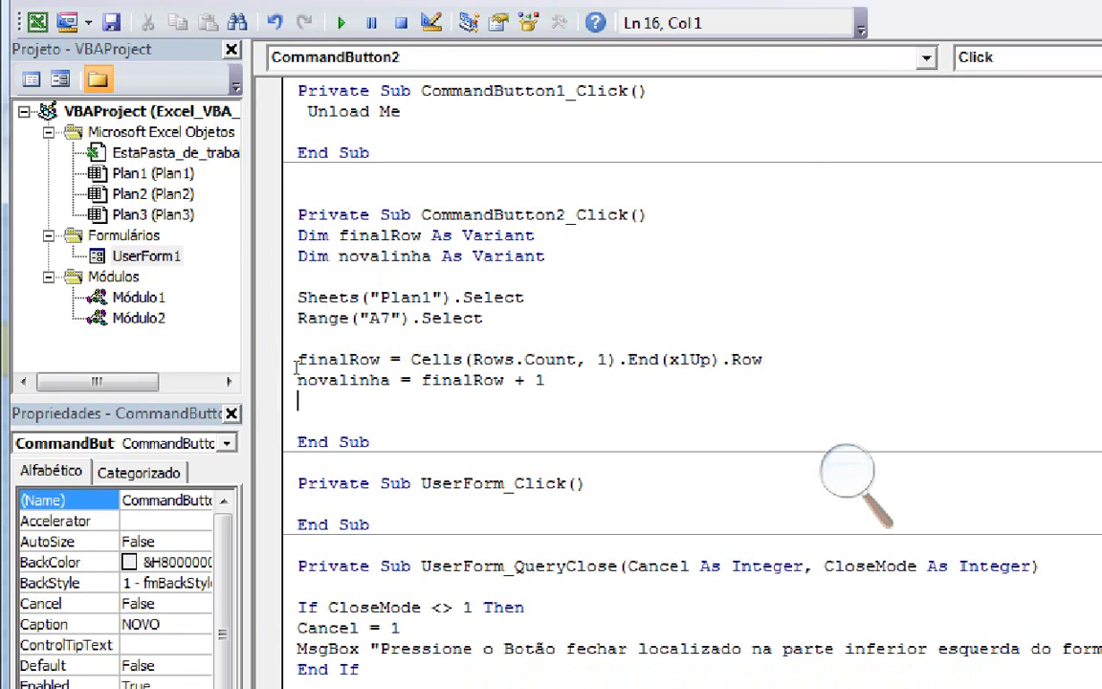
key(Down)
key(Up)
key(Return)
text(R)
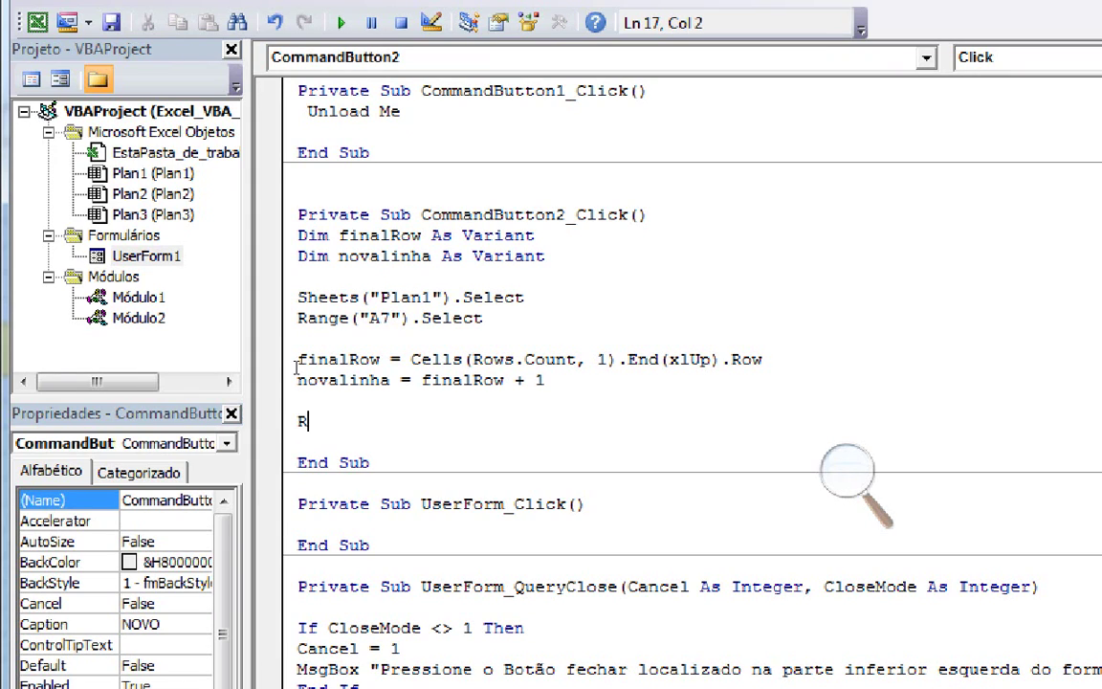
text(a)
text(nge)
text(()
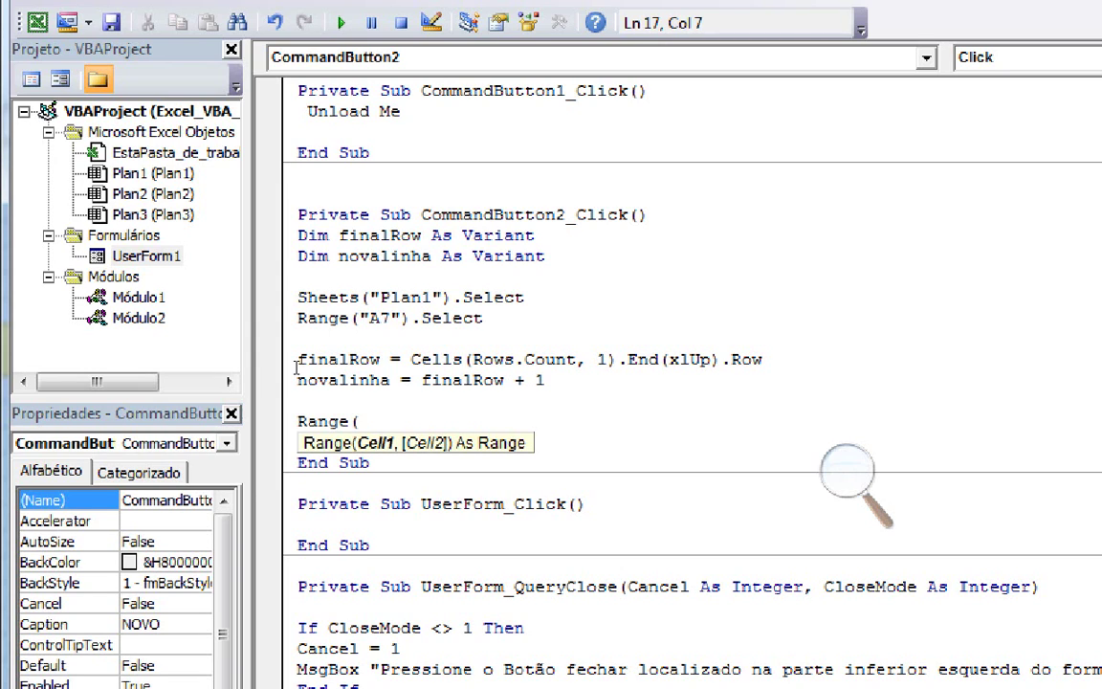
text(")
text(A")
text(&)
text(novalinh)
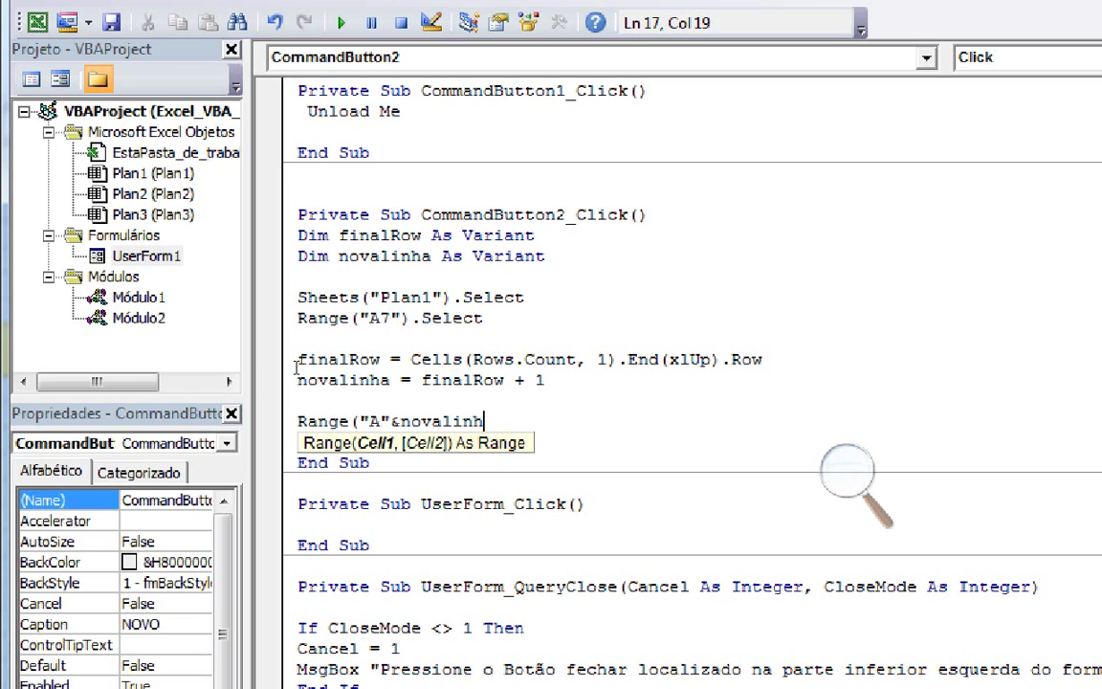
text(a)
text().v)
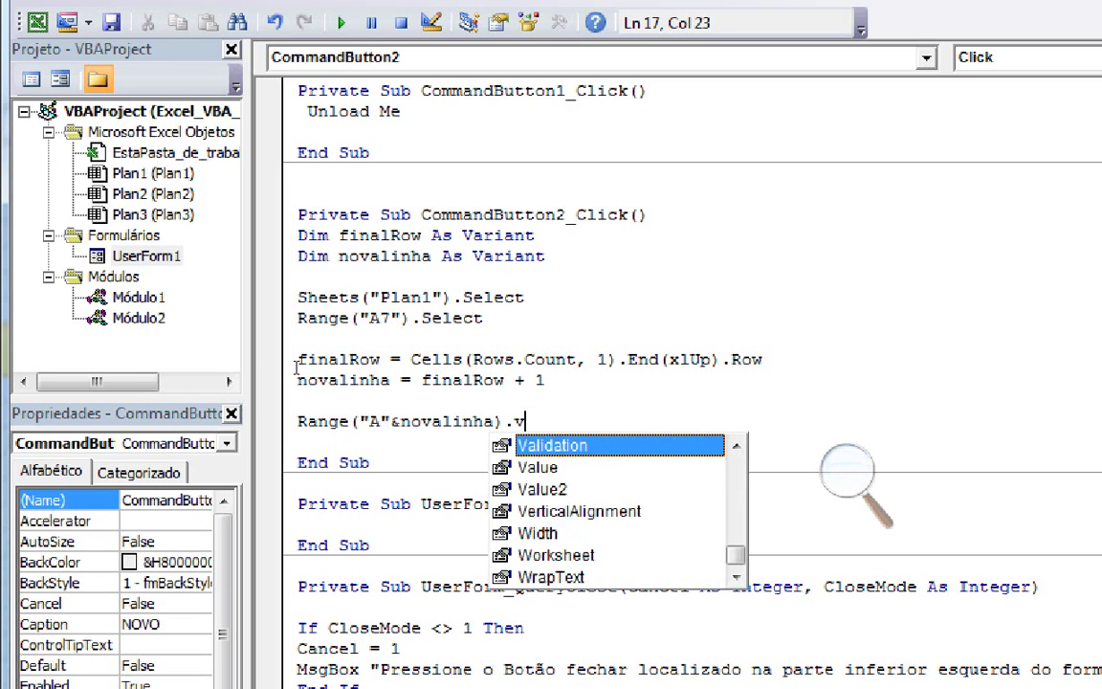
text(alue=)
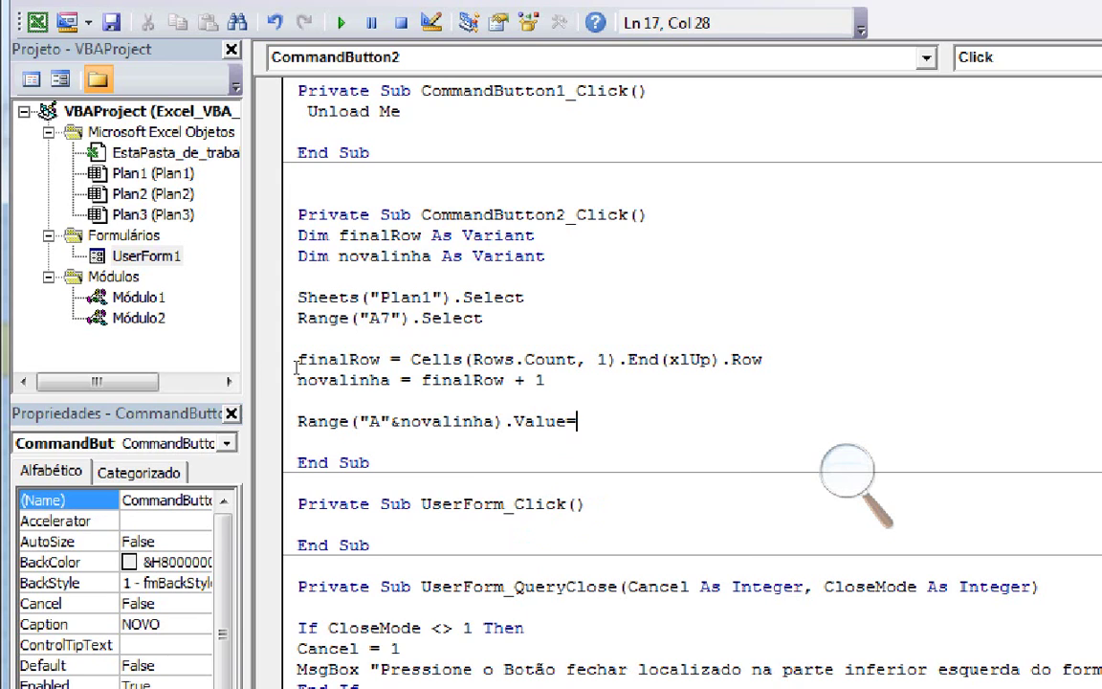
text(Text)
text(bo)
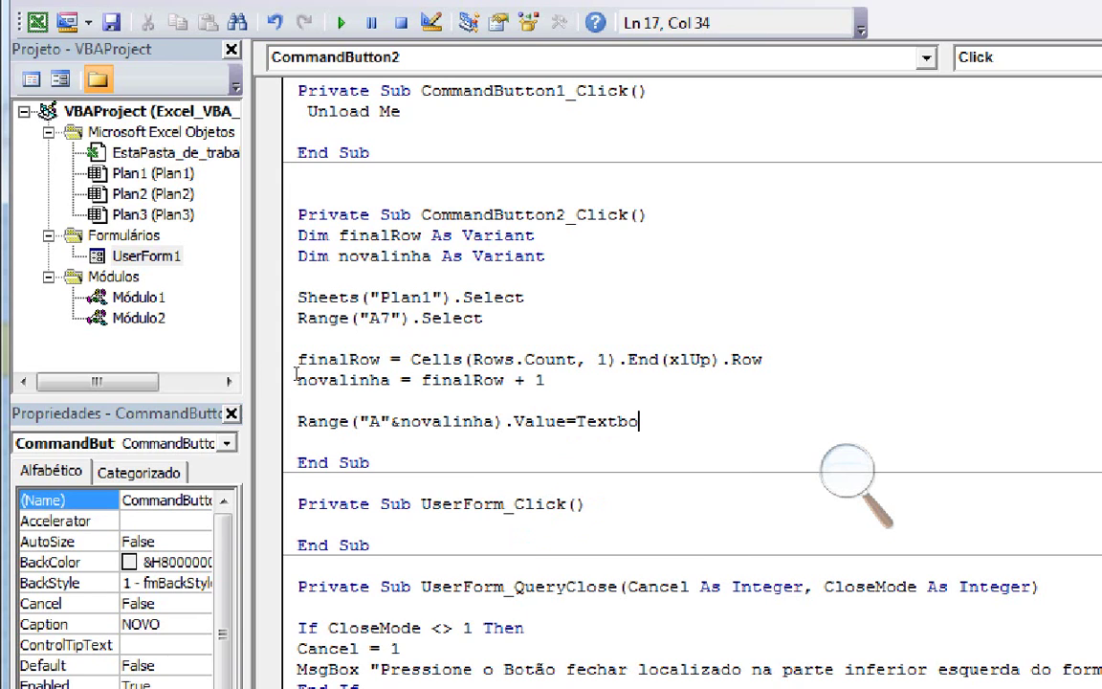
text(x1.)
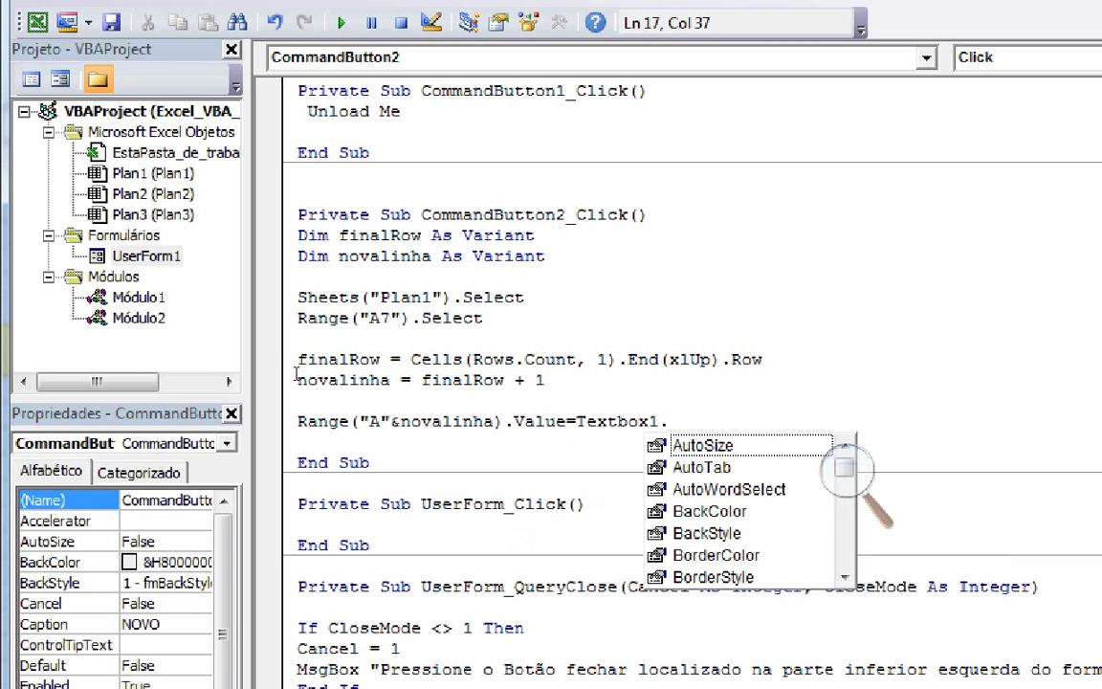
text(text)
key(Tab)
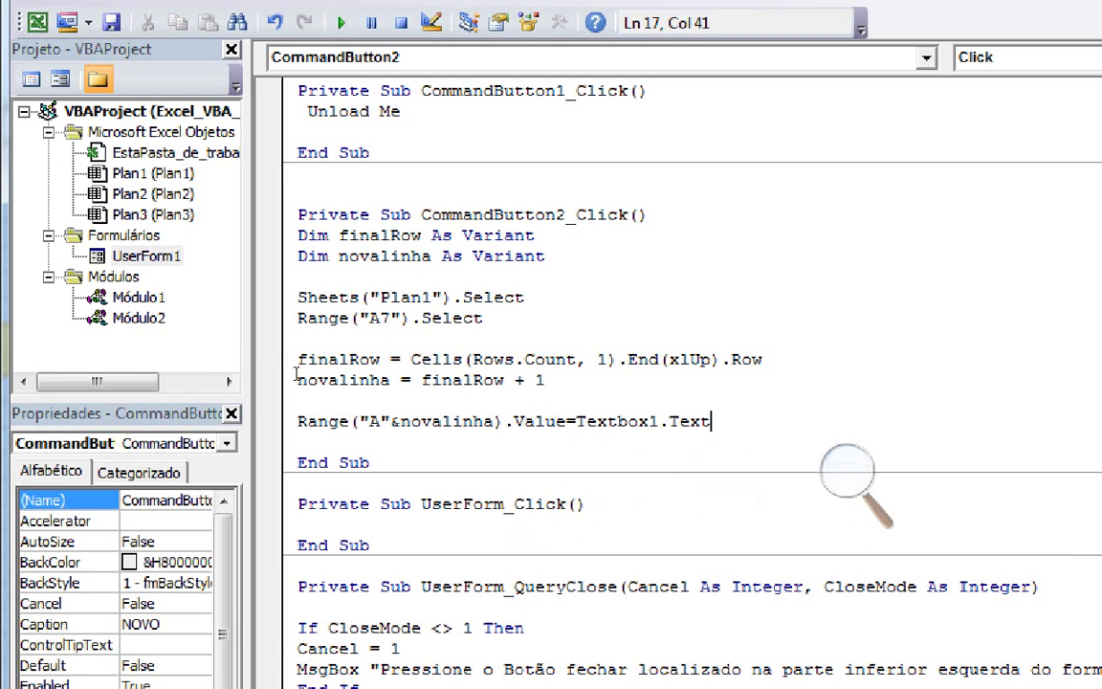
key(Return)
Wrap TextBox1.Text in Trim(UCase(...)) so column A gets trimmed uppercase text
key(Up)
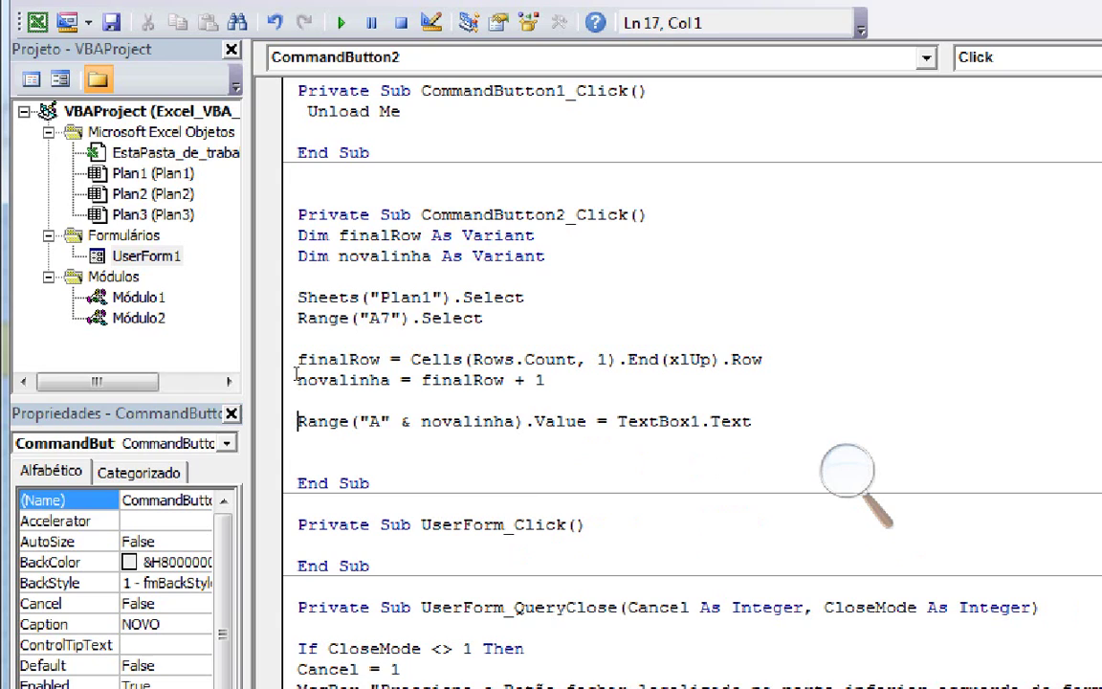
key(End)
key(Left)
key(Left)
key(Left)
key(Left)
key(Left)
key(Left)
key(Left)
key(Left)
key(Left)
key(Left)
key(Left)
text(Trim()
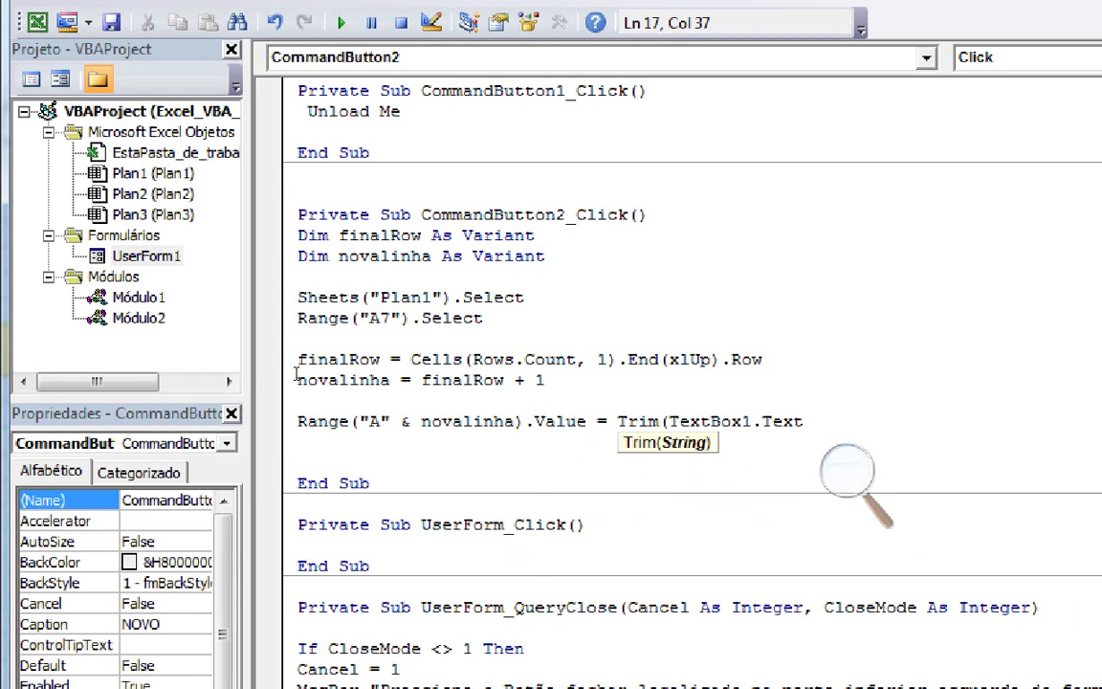
key(End)
text())
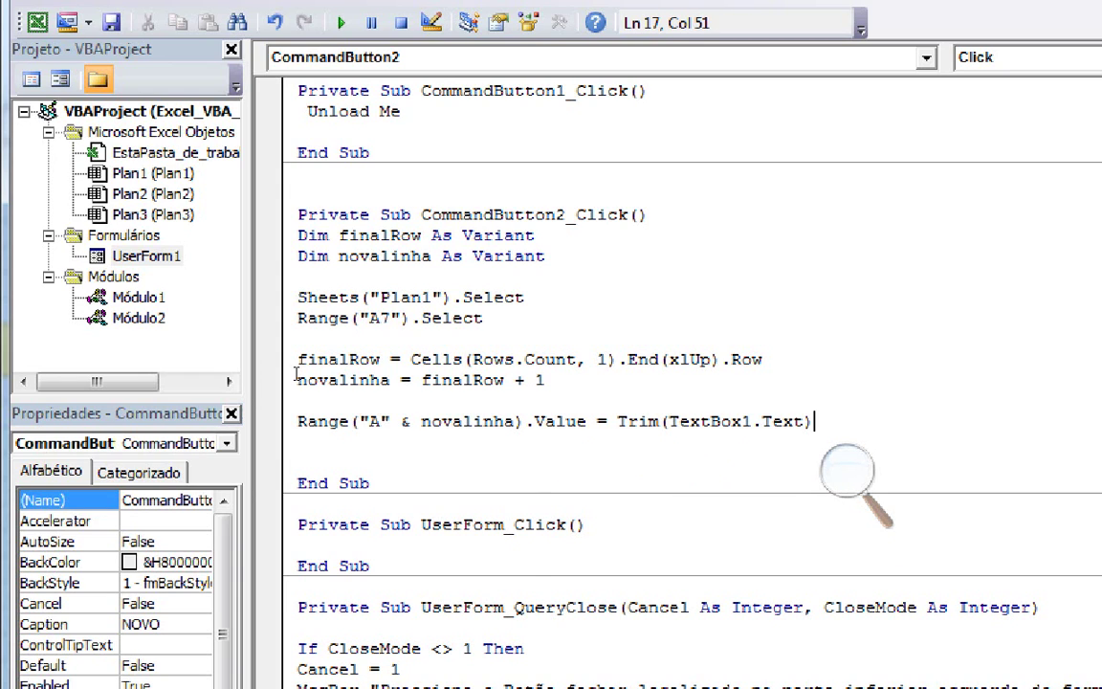
key(Left)
key(Left)
key(Left)
key(Left)
key(Left)
key(Left)
key(Left)
text(ucase()
key(Right)
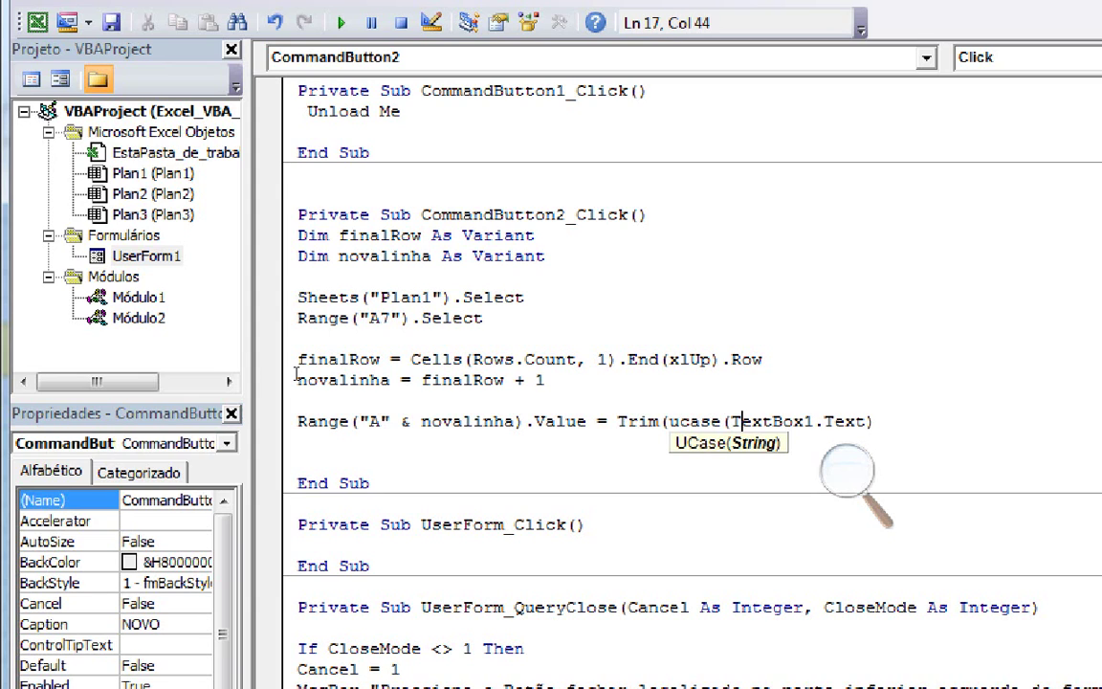
key(Right)
key(Right)
key(Right)
key(Right)
key(Right)
key(Right)
key(Right)
key(Right)
text())
key(Down)
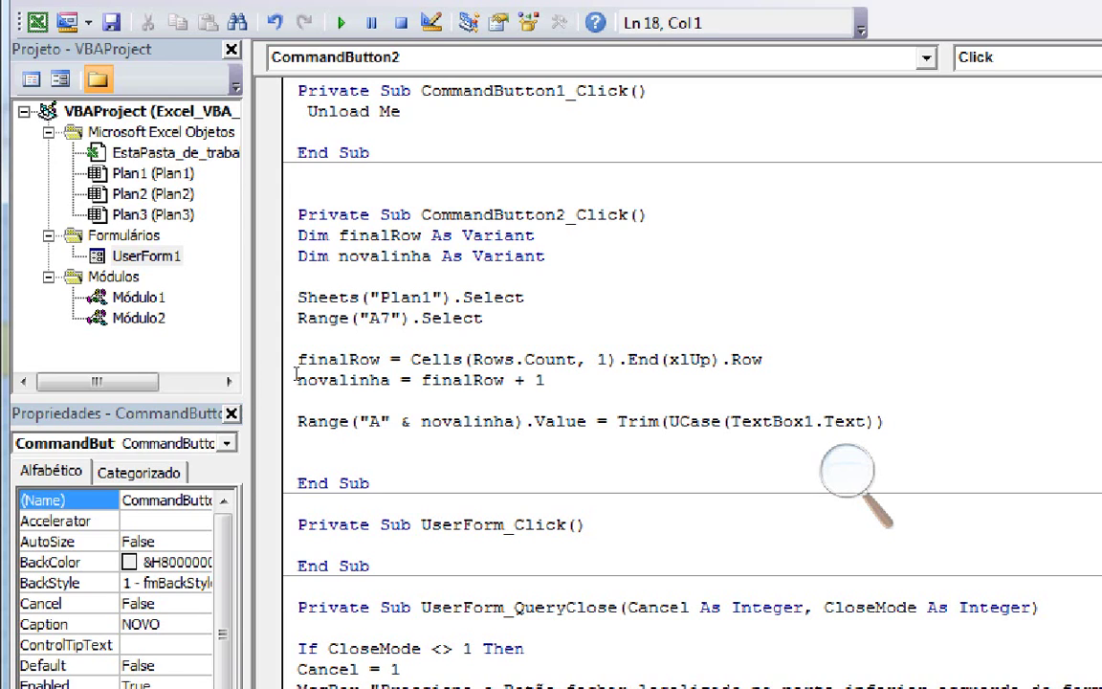
key(Up)
Copy the column A statement and paste duplicates of it on the lines below
key(shift+Home)
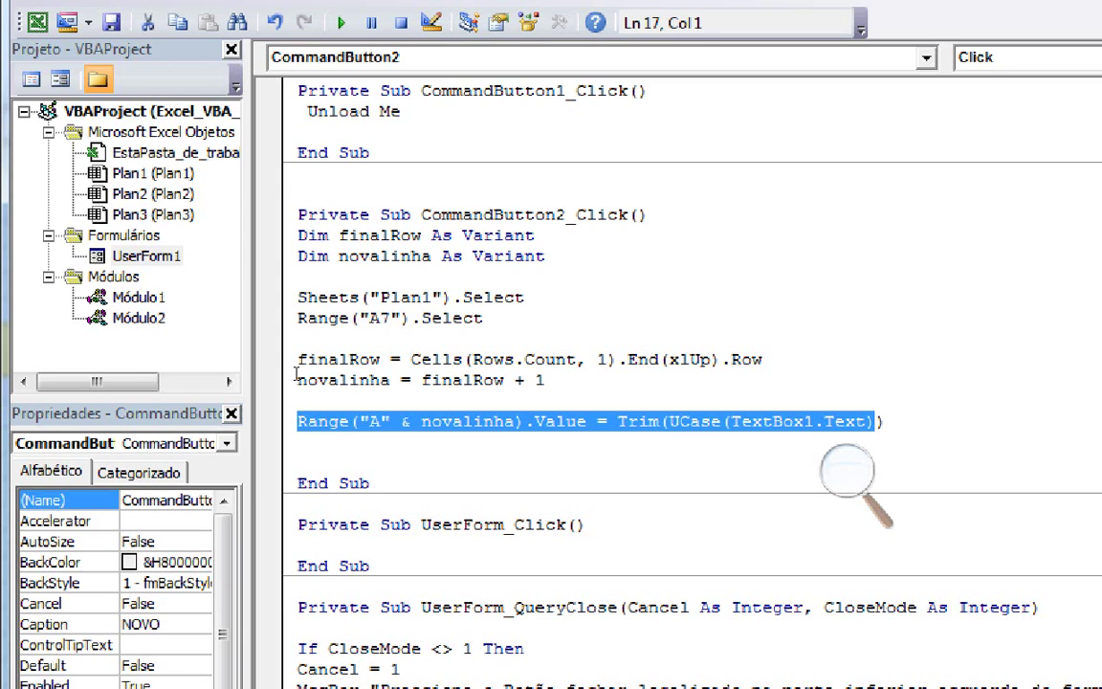
key(End)
key(shift+Home)
key(ctrl+c)
key(Down)
key(ctrl+v)
key(Return)
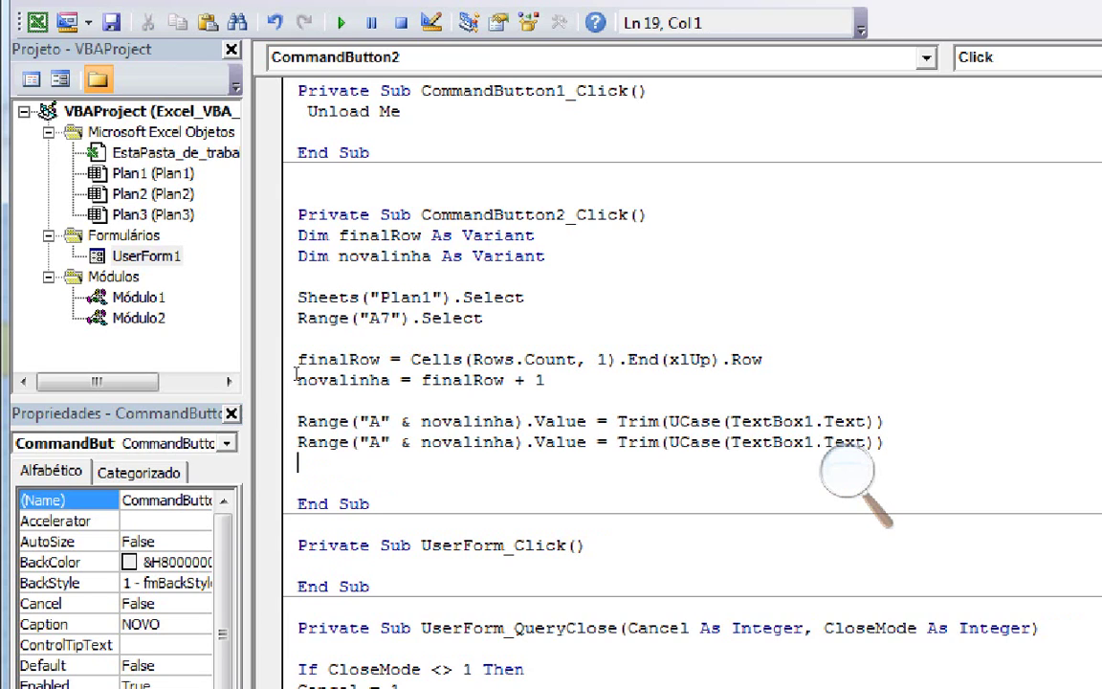
key(ctrl+v)
key(Return)
key(ctrl+v)
key(Return)
key(ctrl+v)
key(Return)
key(ctrl+v)
key(Return)
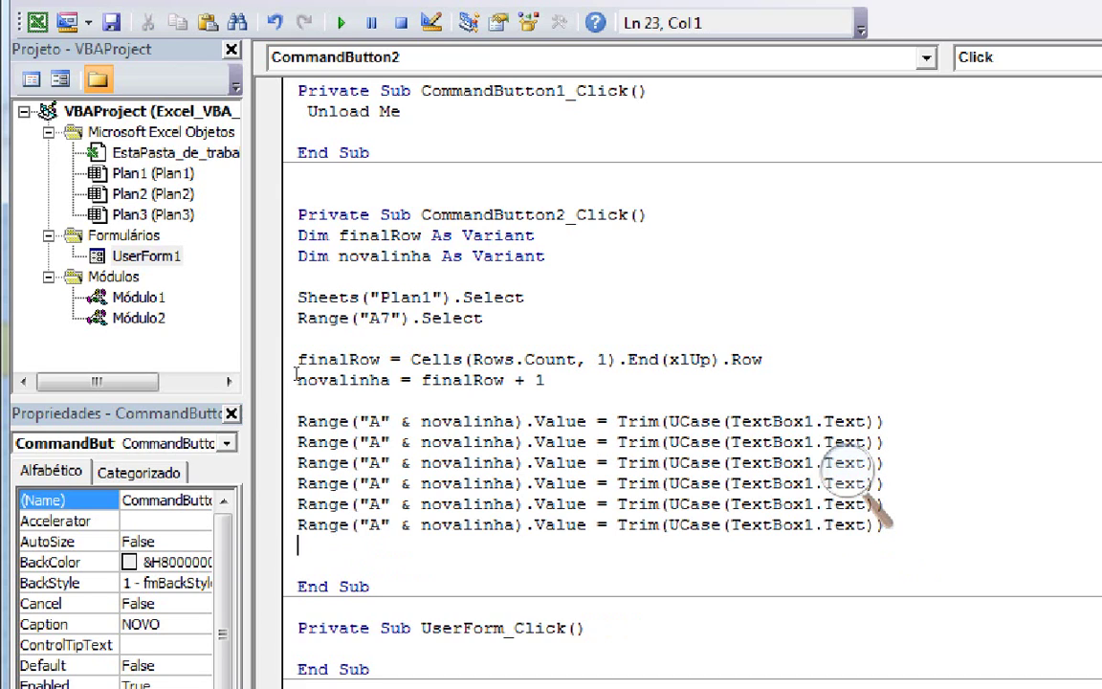
key(ctrl+v)
Change the copies' column letters to B, C, D, E, F, G and H, adding an eighth copy
key(Up)
key(Up)
key(Up)
key(Up)
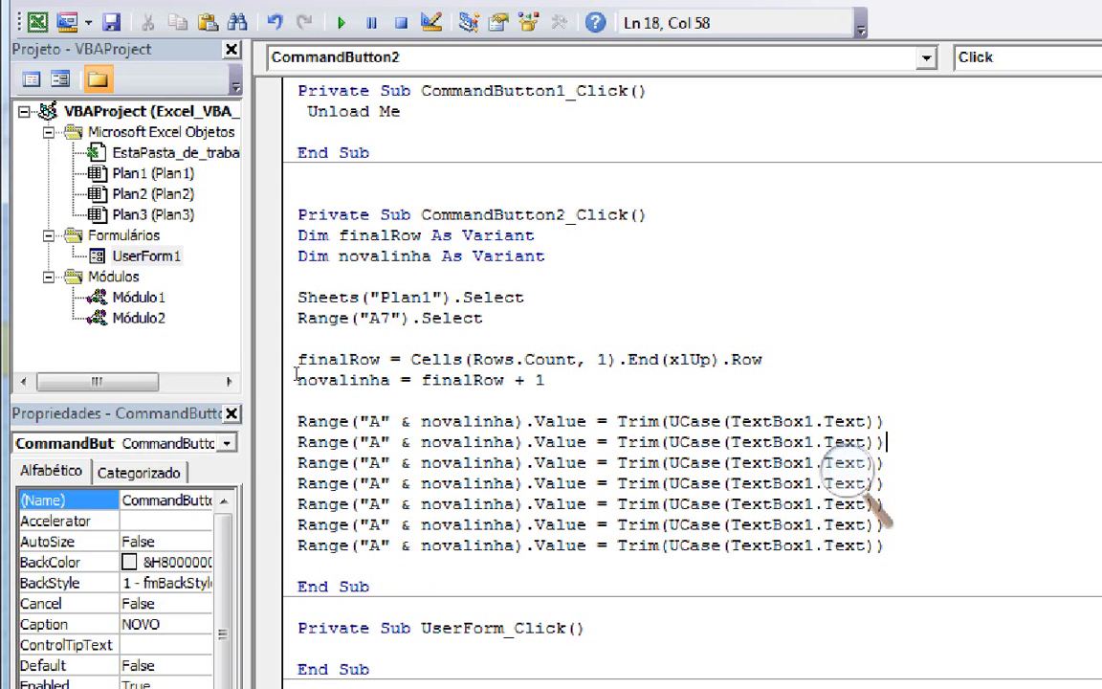
key(Left)
key(Left)
key(Left)
key(Left)
key(Left)
key(Left)
key(Left)
key(Left)
key(Left)
key(Left)
key(Left)
key(Left)
key(Left)
key(Right)
key(Right)
key(BackSpace)
text(b)
key(BackSpace)
text(B)
key(Down)
key(BackSpace)
text(C)
key(Down)
key(BackSpace)
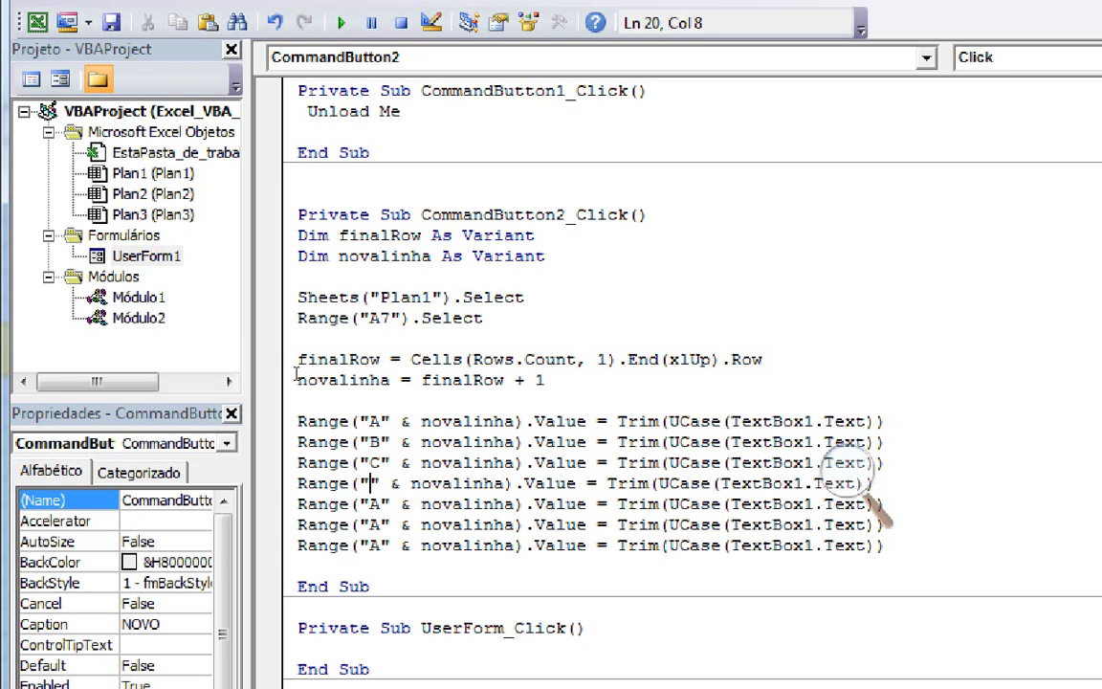
text(D)
key(Down)
key(BackSpace)
text(E)
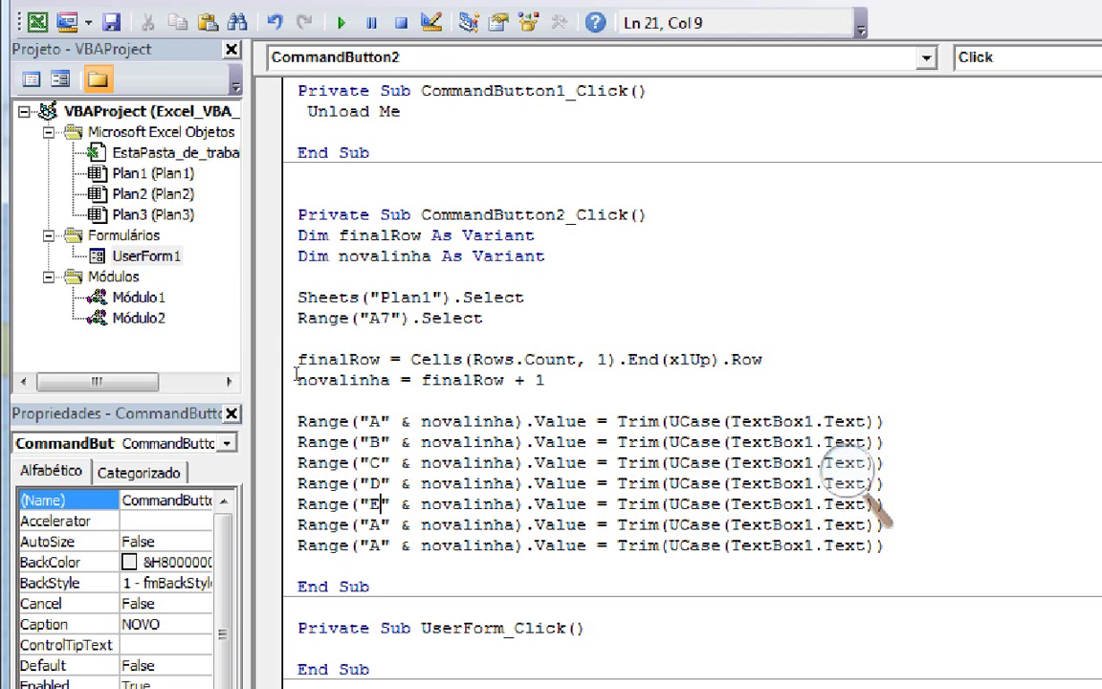
key(Down)
key(BackSpace)
text(F)
key(Down)
key(BackSpace)
text(G)
key(Up)
key(Up)
key(Up)
key(Up)
key(Up)
key(Up)
key(Down)
key(Down)
key(Down)
key(Down)
key(Down)
key(Down)
key(Down)
key(ctrl+v)
key(Left)
key(Left)
key(Left)
key(Left)
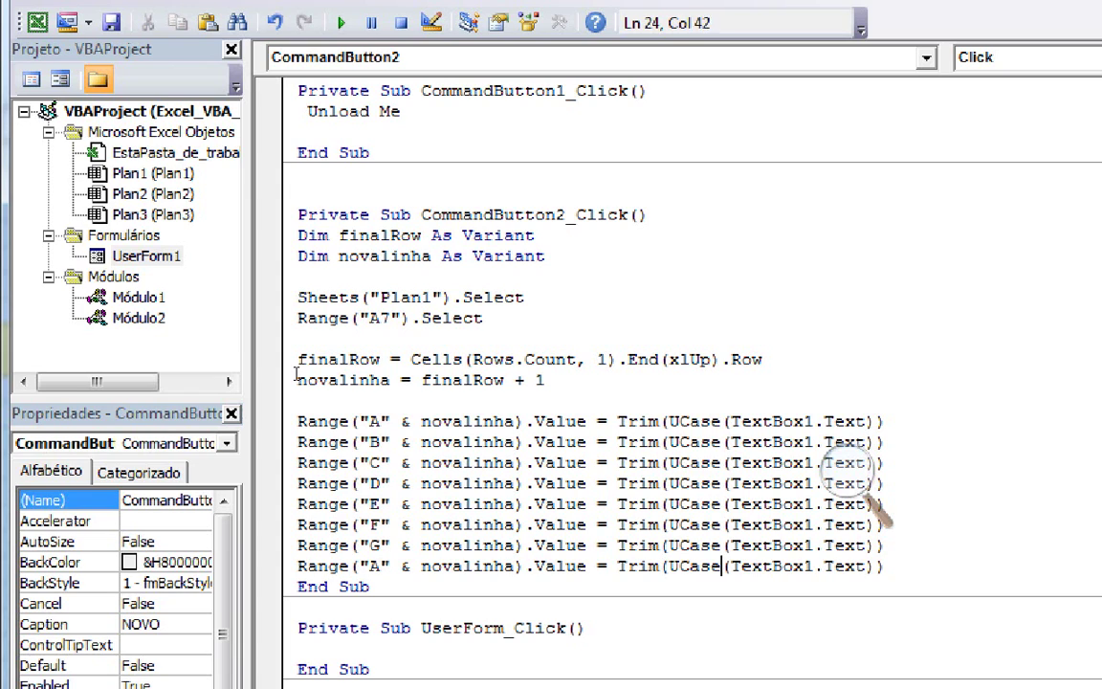
key(Left)
key(Left)
key(Left)
key(Left)
key(Left)
key(Left)
key(shift+Left)
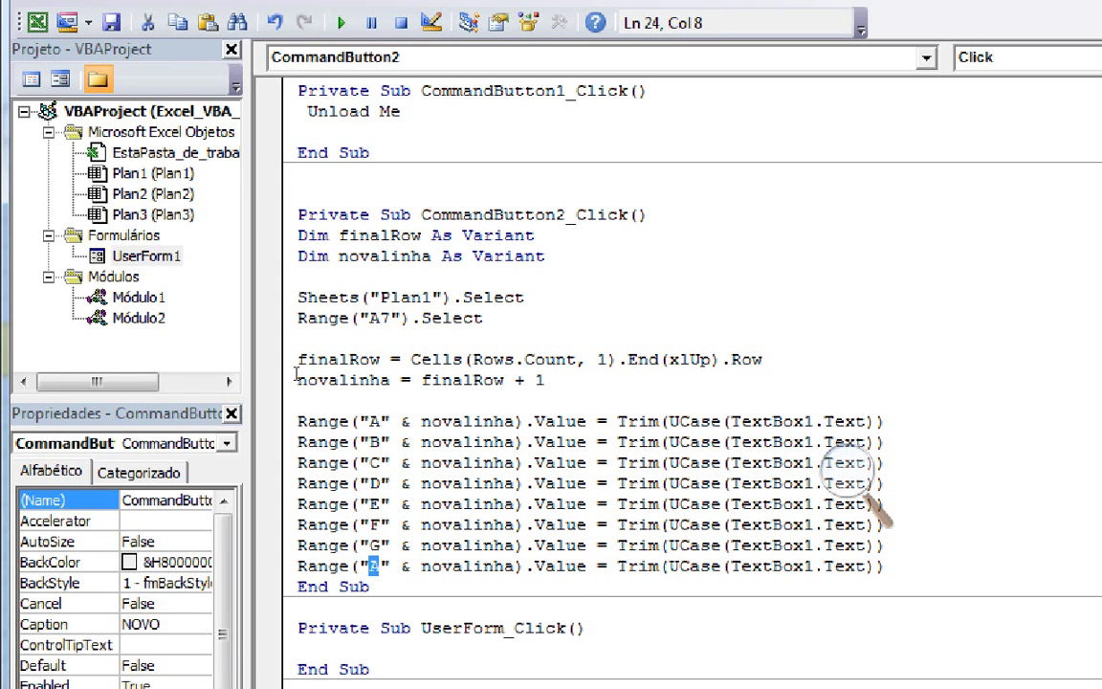
text(H)
key(Right)
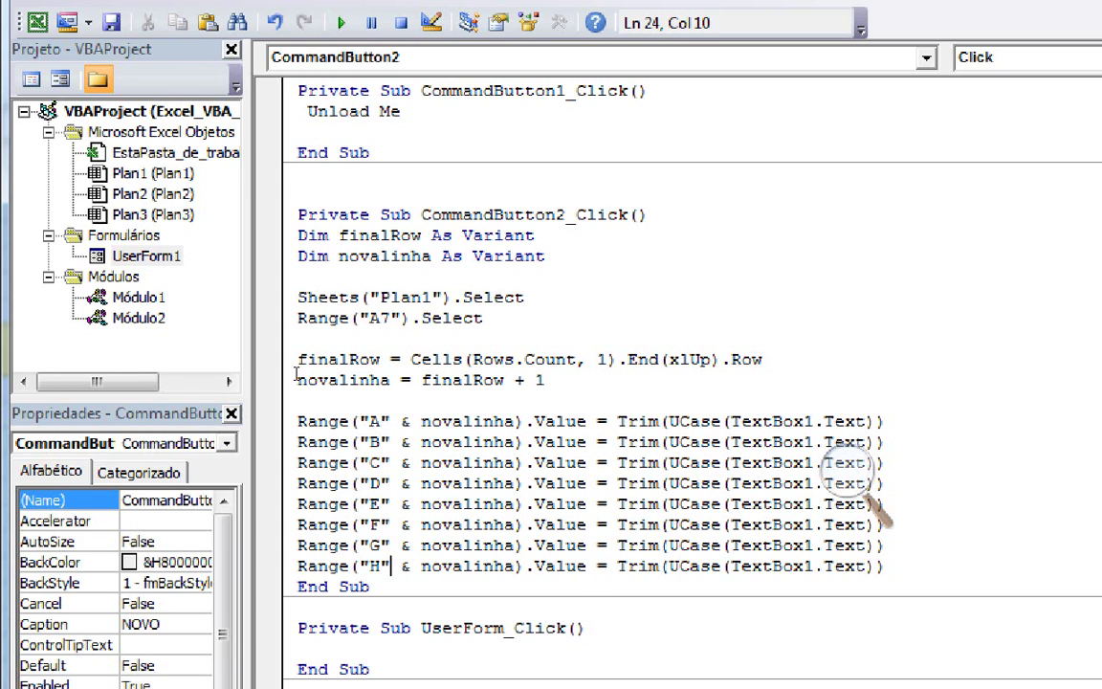
key(Right)
key(Right)
key(Right)
key(Right)
key(Right)
key(Right)
key(Right)
key(Right)
key(Right)
key(Right)
key(Right)
key(Right)
key(Right)
Renumber the copies' text boxes to TextBox2 through TextBox8 for columns B–H
key(Up)
key(Up)
key(Up)
key(Up)
key(Up)
key(Up)
key(Down)
key(shift+Right)
text(2)
key(Down)
key(shift+Left)
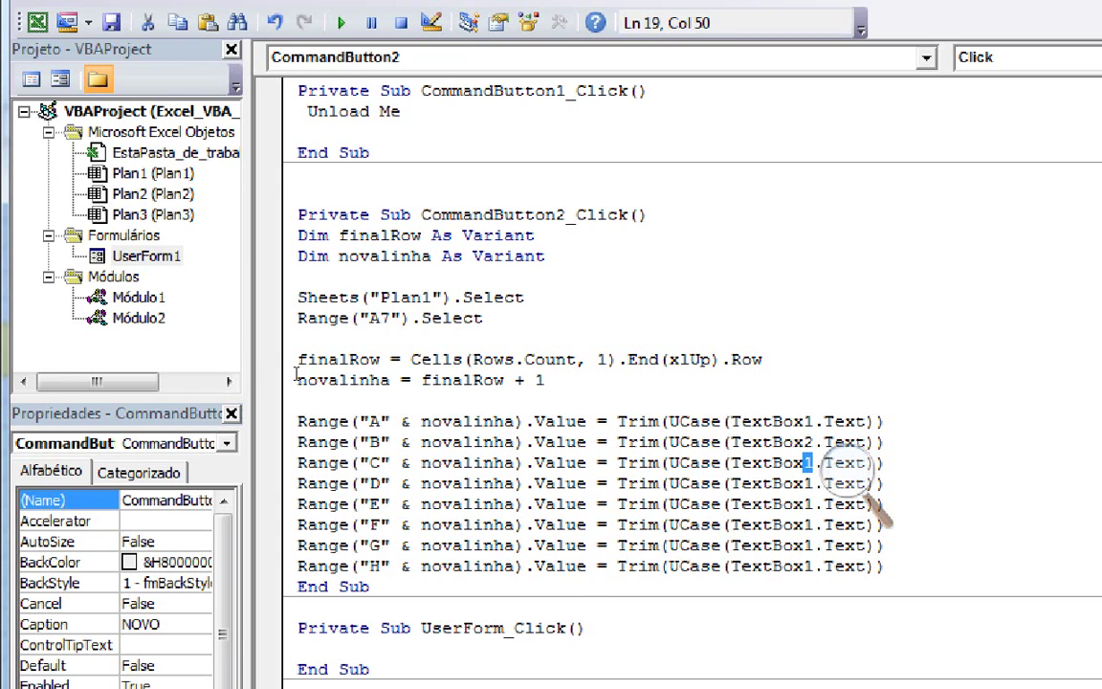
text(3)
key(Down)
key(shift+Left)
text(4)
key(Down)
key(shift+Left)
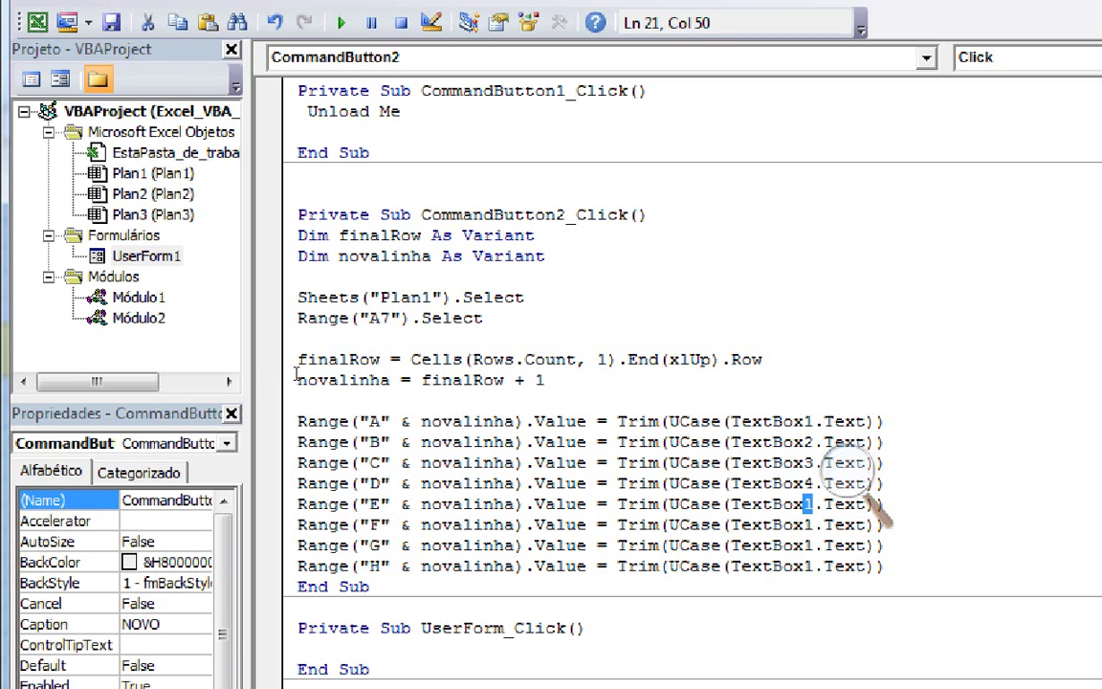
text(5)
key(Down)
key(shift+Left)
text(6)
key(Down)
key(shift+Left)
text(7)
key(Down)
key(shift+Left)
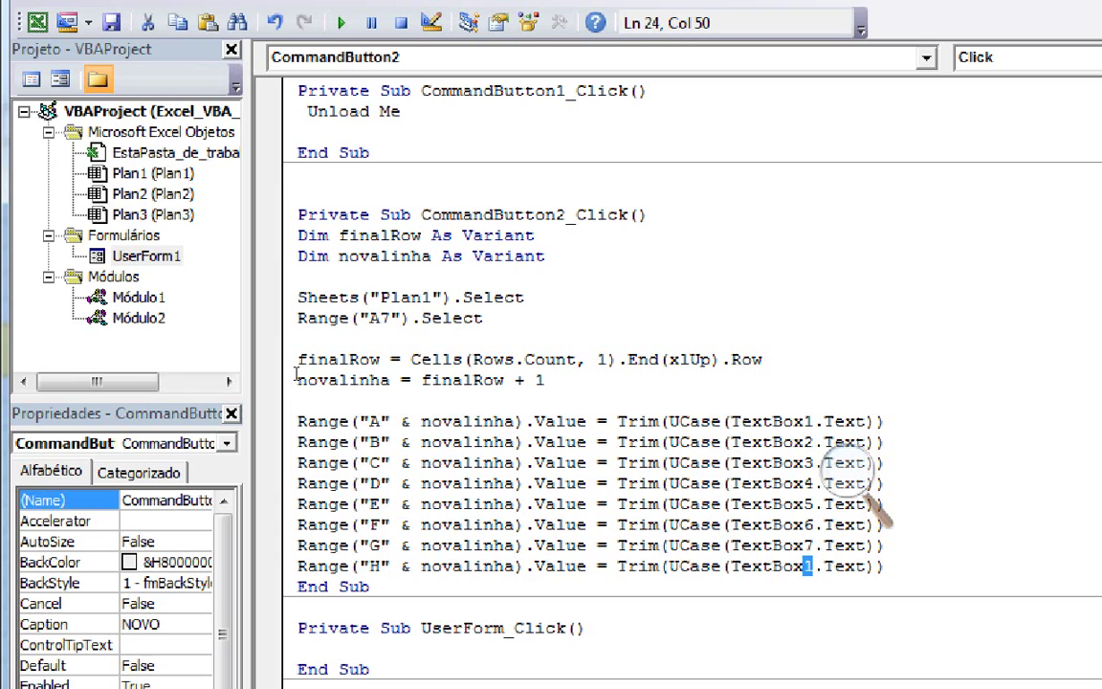
text(8)
key(Up)
key(Up)
key(Up)
key(Up)
key(Up)
key(Up)
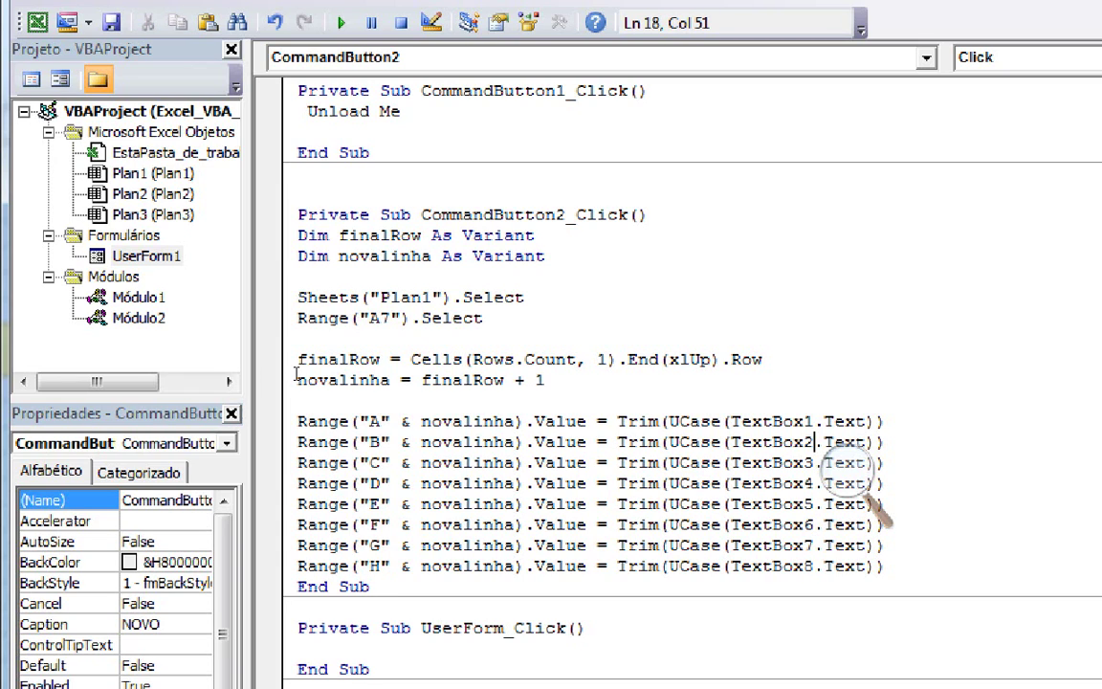
key(Down)
key(Down)
key(Down)
Remove UCase from the column E statement, dismiss the compile error, and delete its extra parenthesis
key(Left)
key(Left)
key(Left)
key(Left)
key(Left)
key(Left)
key(Left)
key(Down)
key(Down)
key(Down)
key(Up)
key(Up)
key(Up)
key(Right)
key(Right)
key(Down)
key(Down)
key(Up)
key(Up)
key(Down)
key(Down)
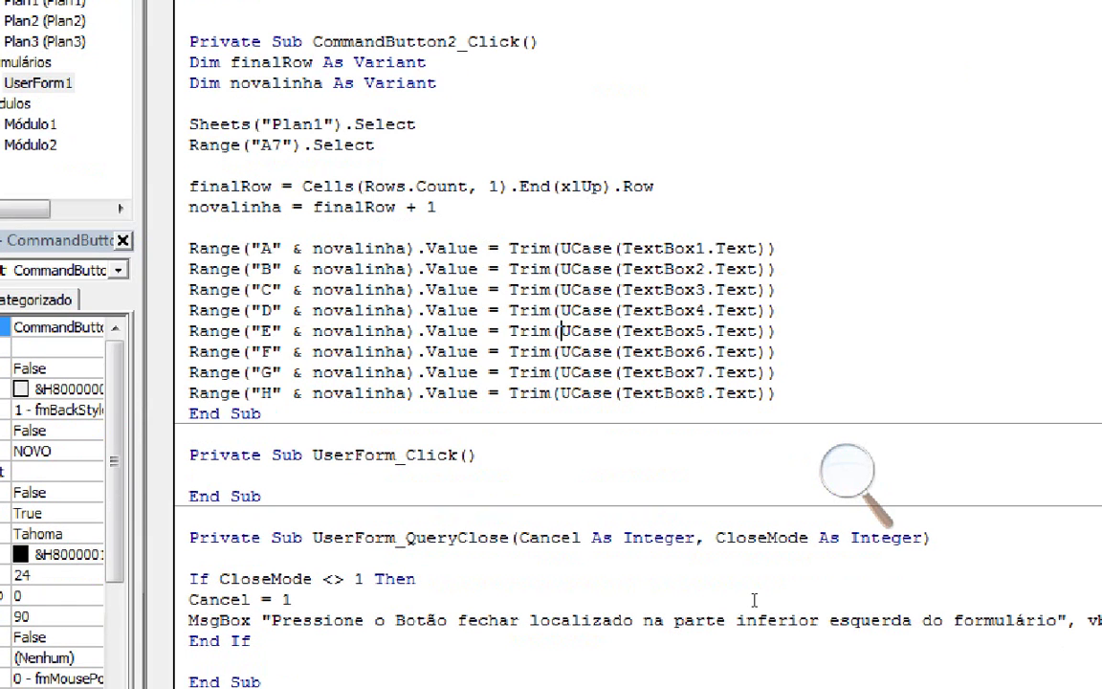
key(Delete)
key(Delete)
key(Delete)
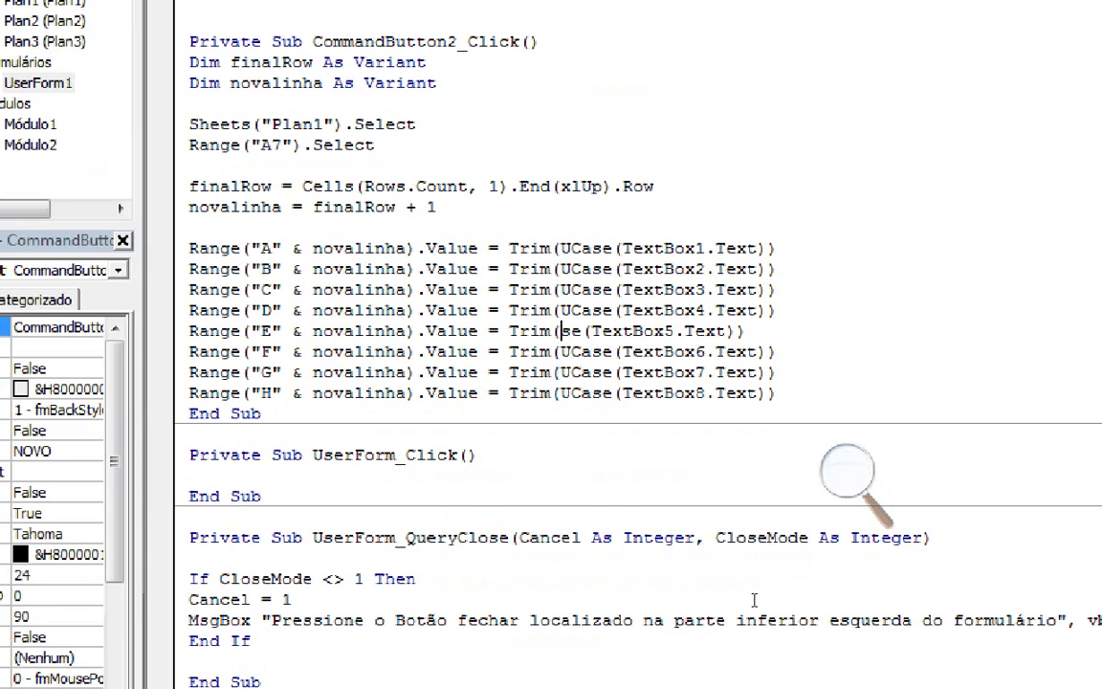
key(Delete)
key(Delete)
key(Delete)
key(Down)
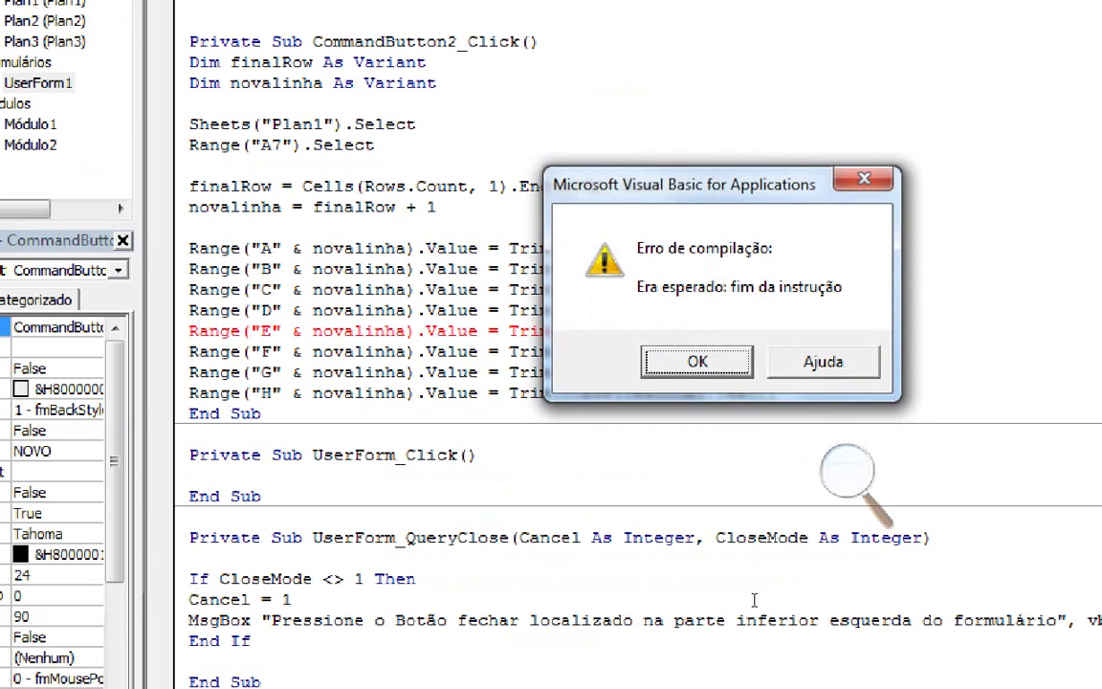
key(Return)
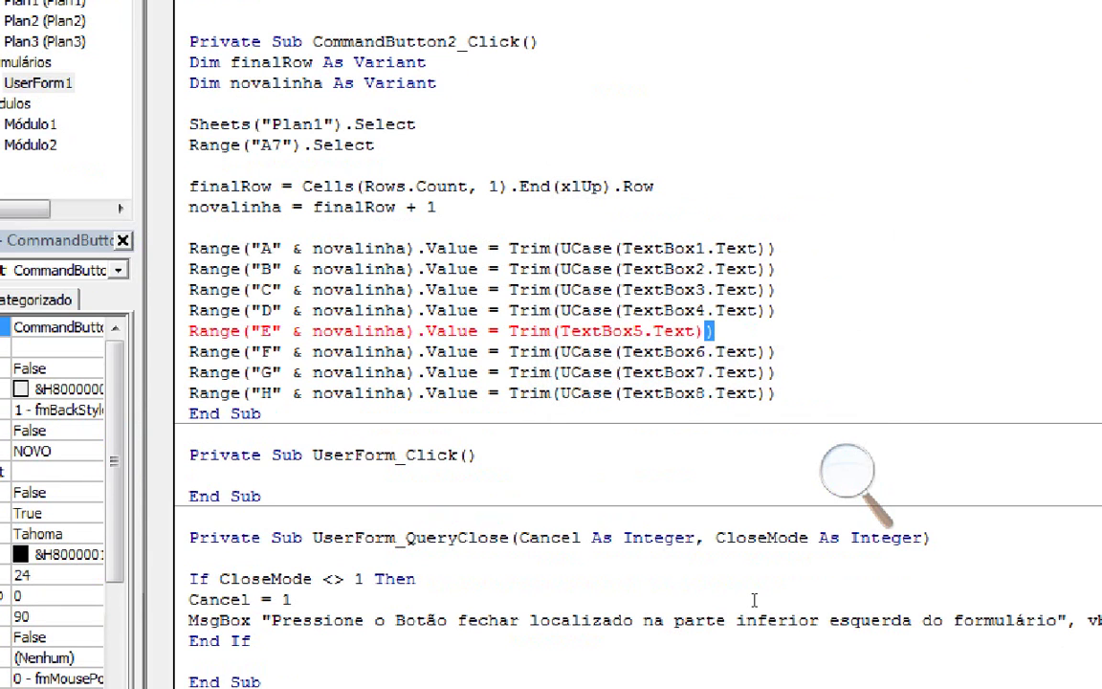
key(Delete)
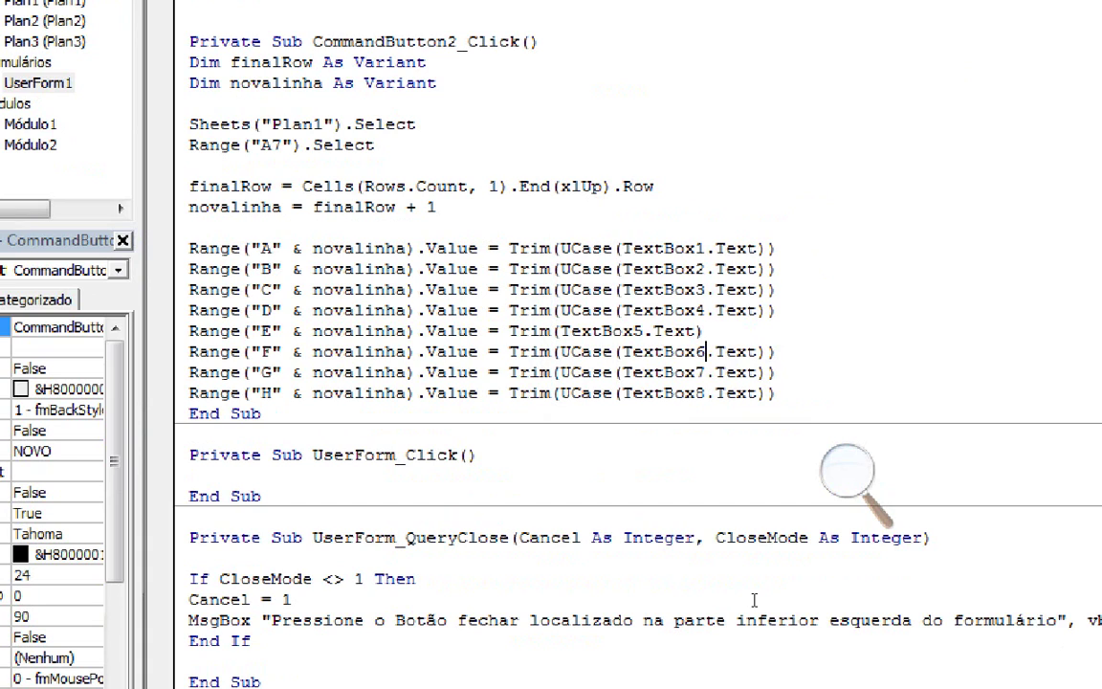
Strip UCase and the extra closing parenthesis from the column F and G statements
key(Left)
key(Left)
key(Left)
key(Delete)
key(Delete)
key(Delete)
key(Delete)
key(Delete)
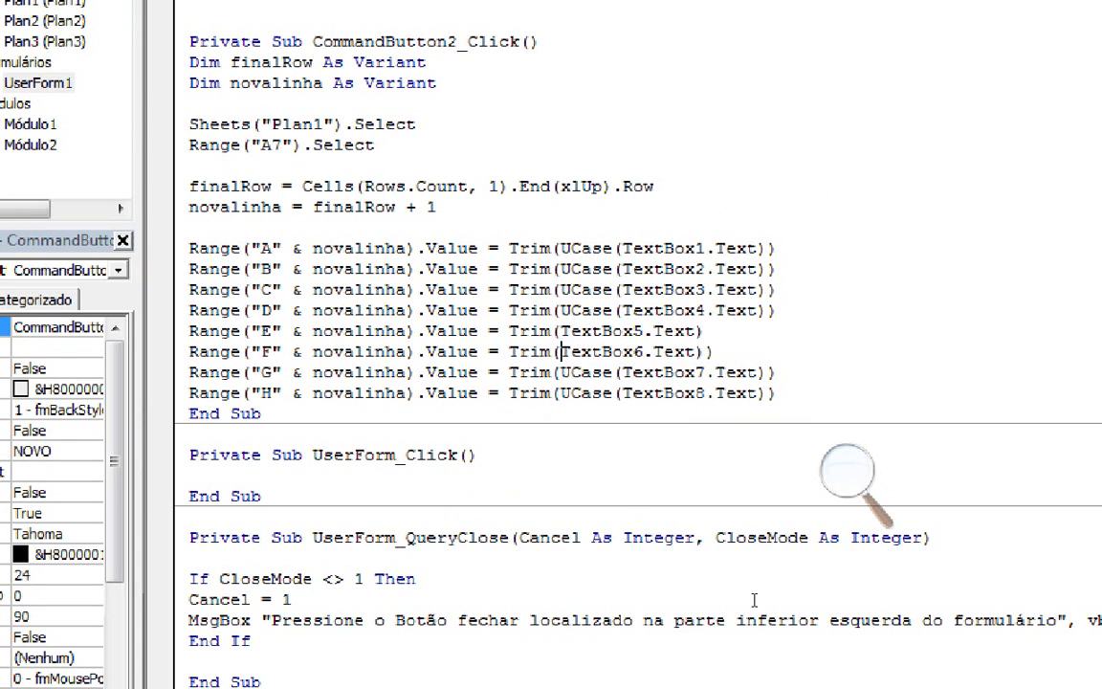
key(End)
key(BackSpace)
key(Down)
key(Left)
key(Left)
key(Left)
key(Left)
key(Left)
key(Left)
key(Left)
key(Left)
key(BackSpace)
Remove UCase and the extra closing parenthesis from the column H line, then add a blank line
key(Delete)
key(Delete)
key(Delete)
key(Delete)
key(Delete)
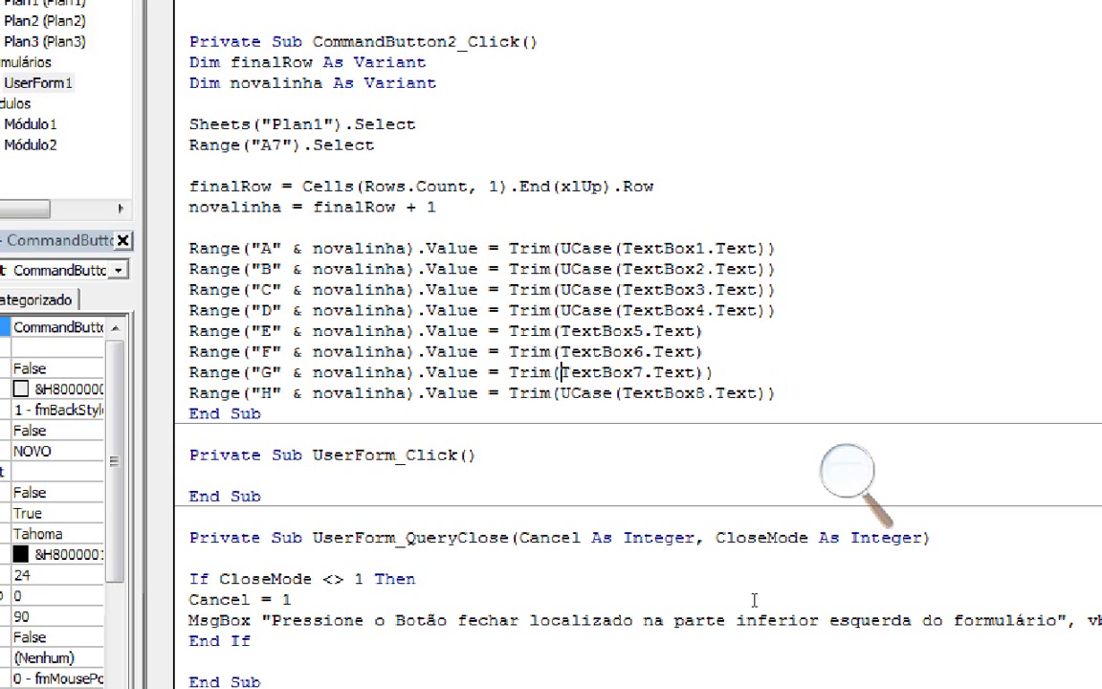
key(End)
key(BackSpace)
key(Down)
key(Left)
key(Left)
key(Left)
key(Left)
key(Left)
key(Left)
key(Left)
key(Delete)
key(Delete)
key(Delete)
key(Delete)
key(Delete)
key(Delete)
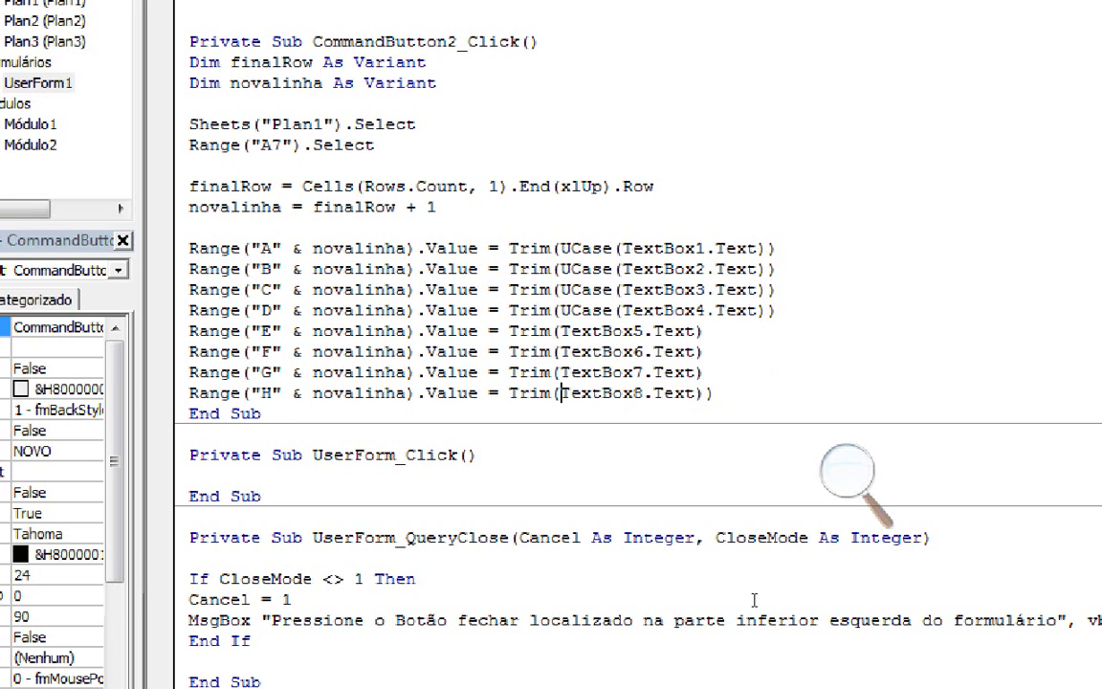
key(End)
key(BackSpace)
key(Return)
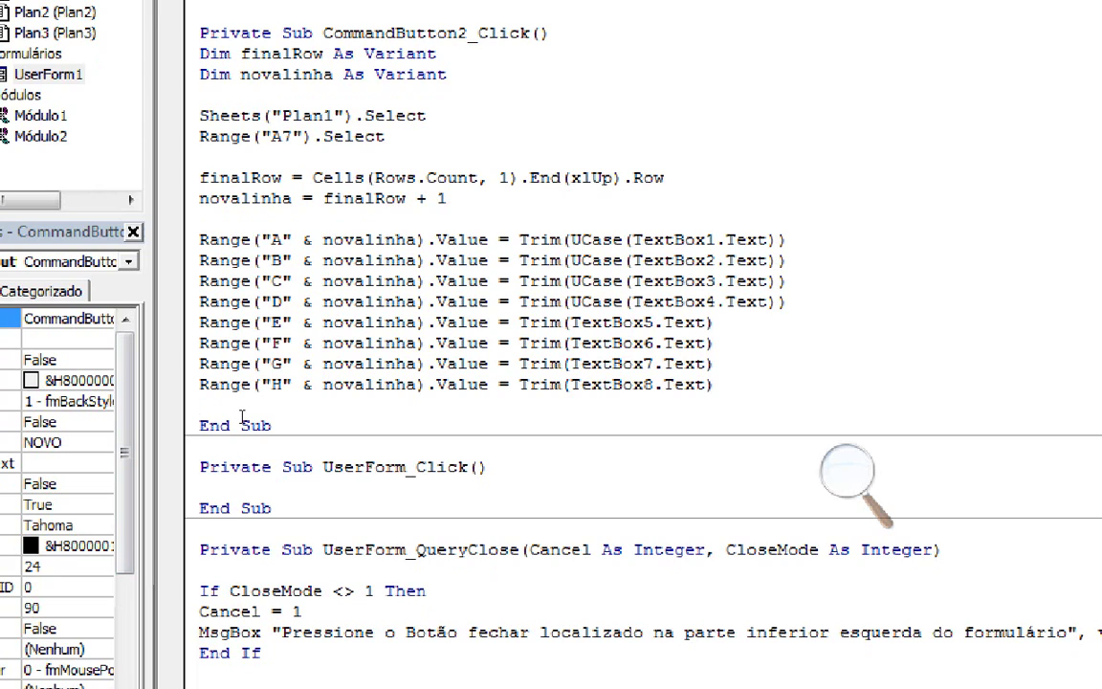
Add MsgBox "CADASTRADO COM SUCESSO", vbInformation, "CADASTRO" above End Sub, fixing stray typos
key(Return)
text(m)
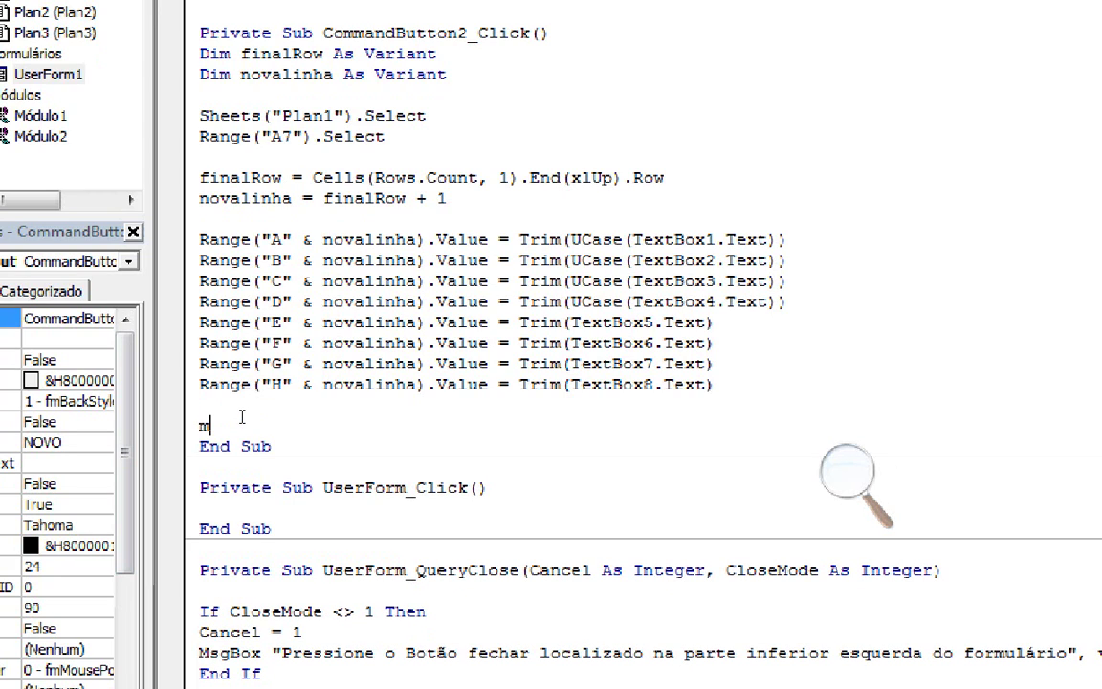
text(sGN)
key(BackSpace)
key(BackSpace)
click(261, 383)
text(BO)
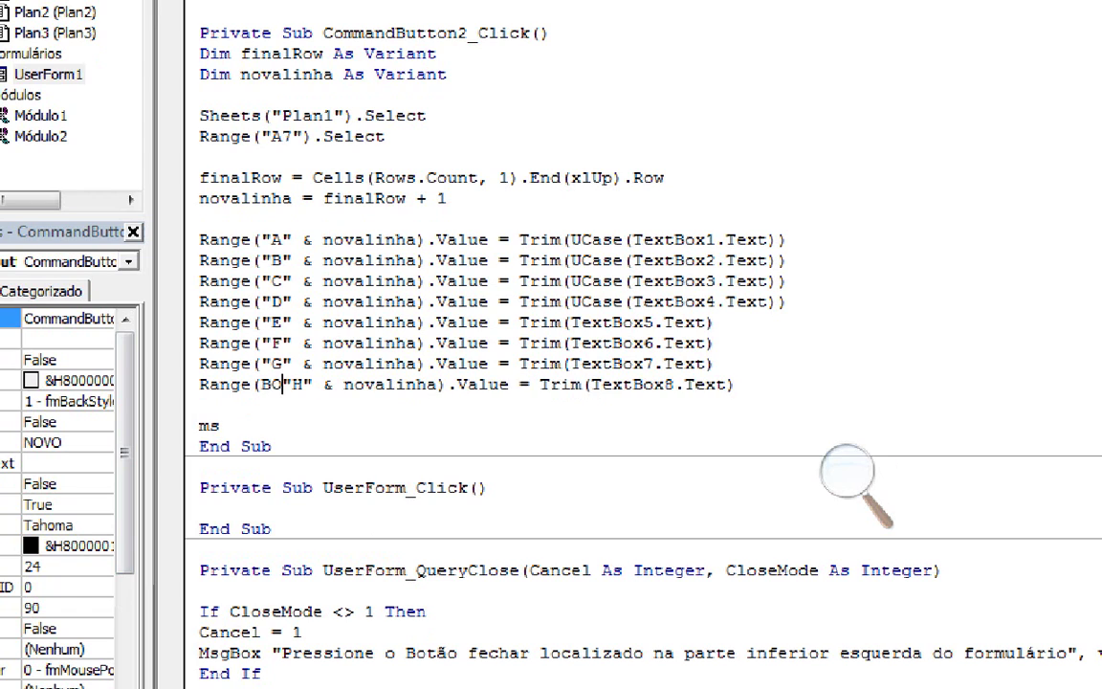
key(BackSpace)
key(BackSpace)
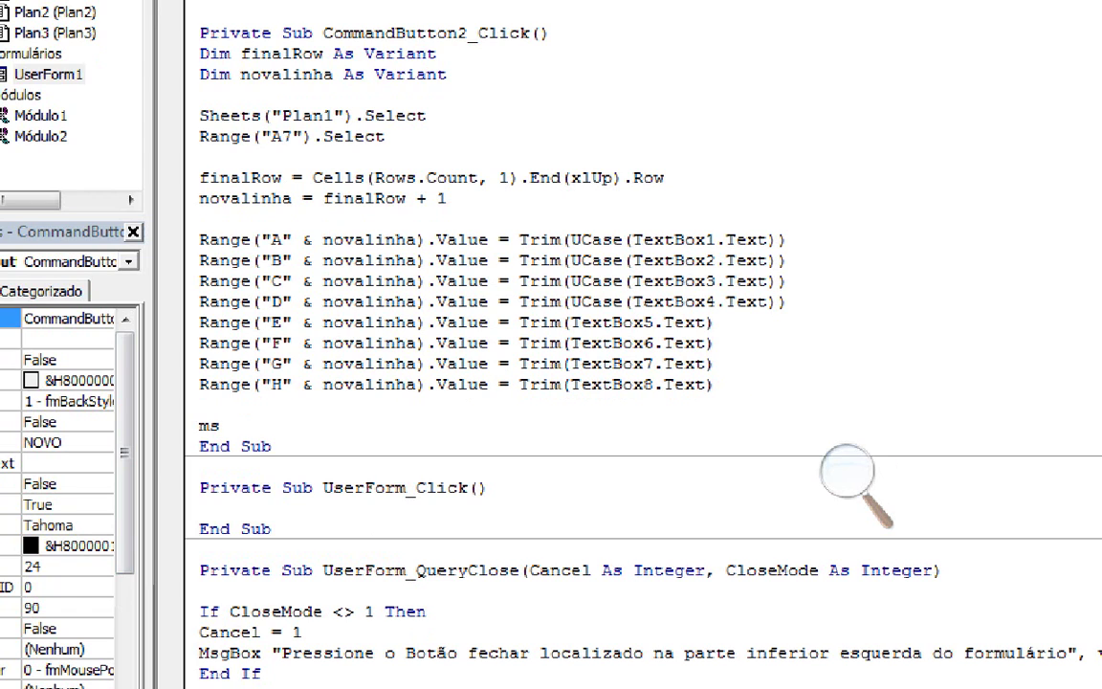
key(Down)
key(Down)
text(GBOX )
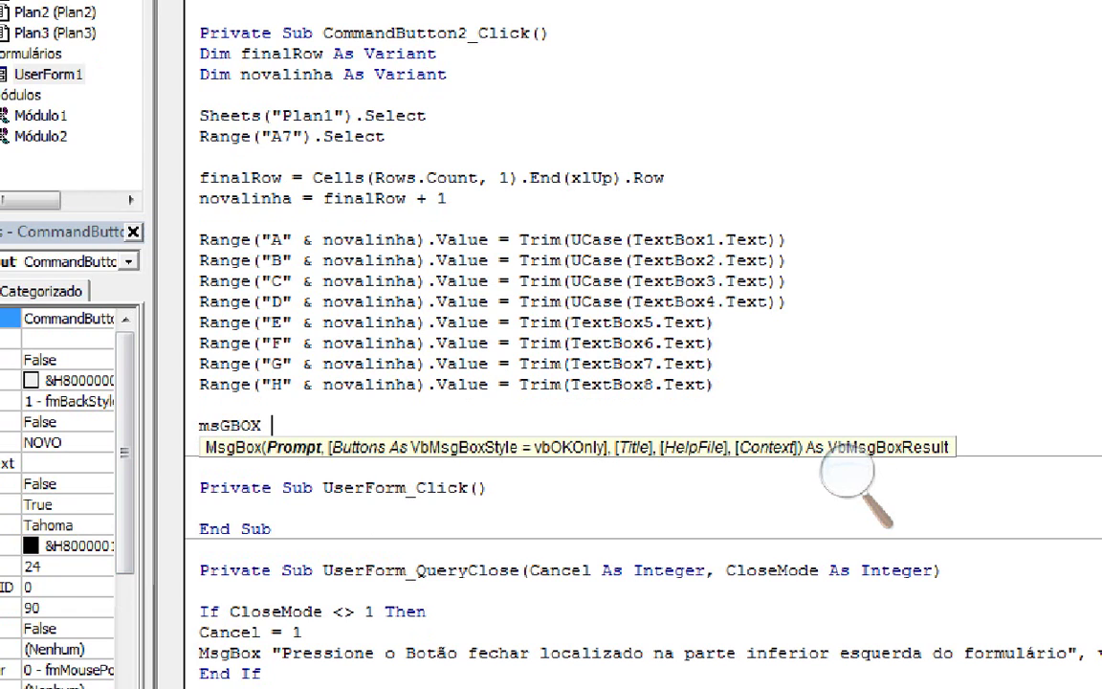
text("CADAS)
text(TRADO COM SUC)
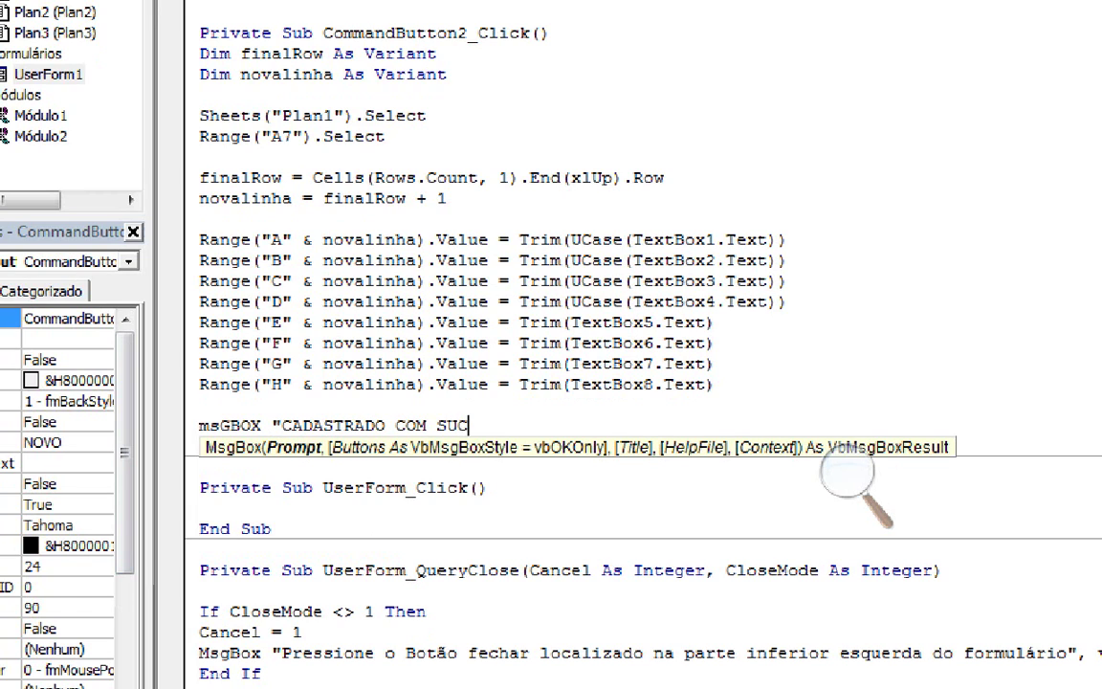
text(ESSO",)
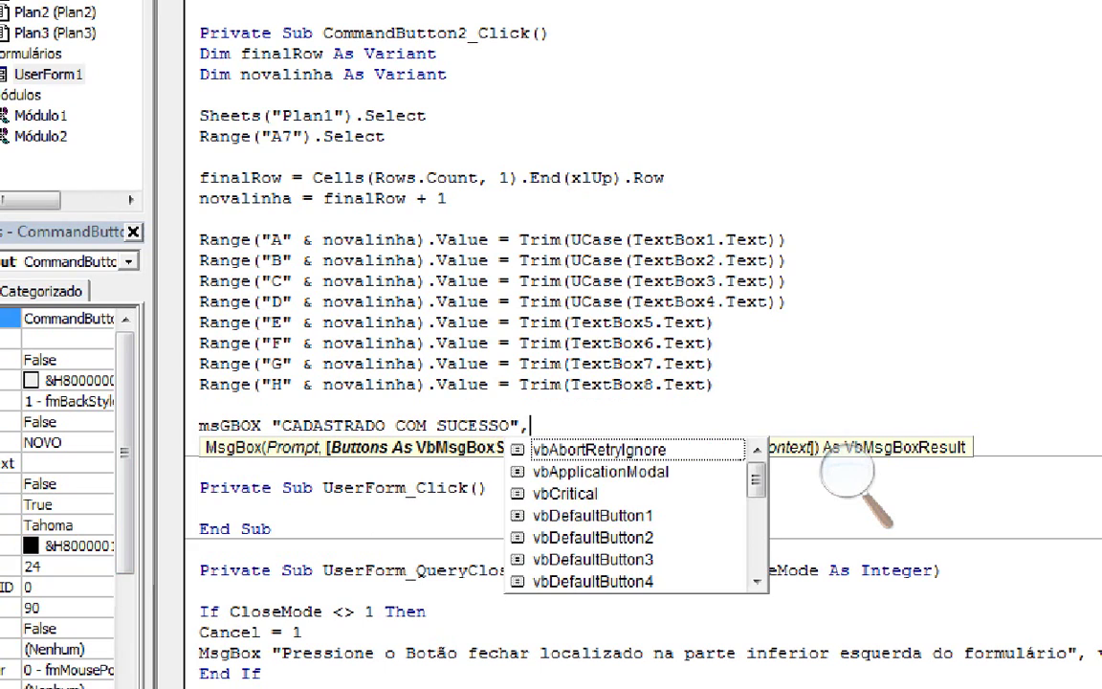
text(vbinf)
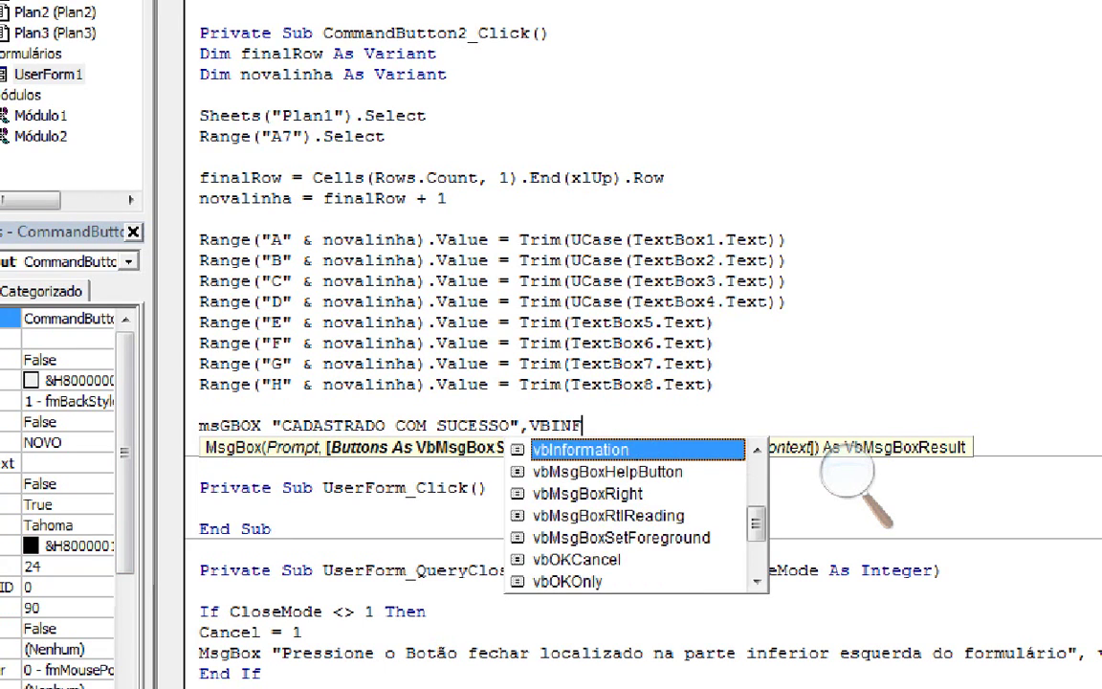
key(Tab)
text(, "CAD)
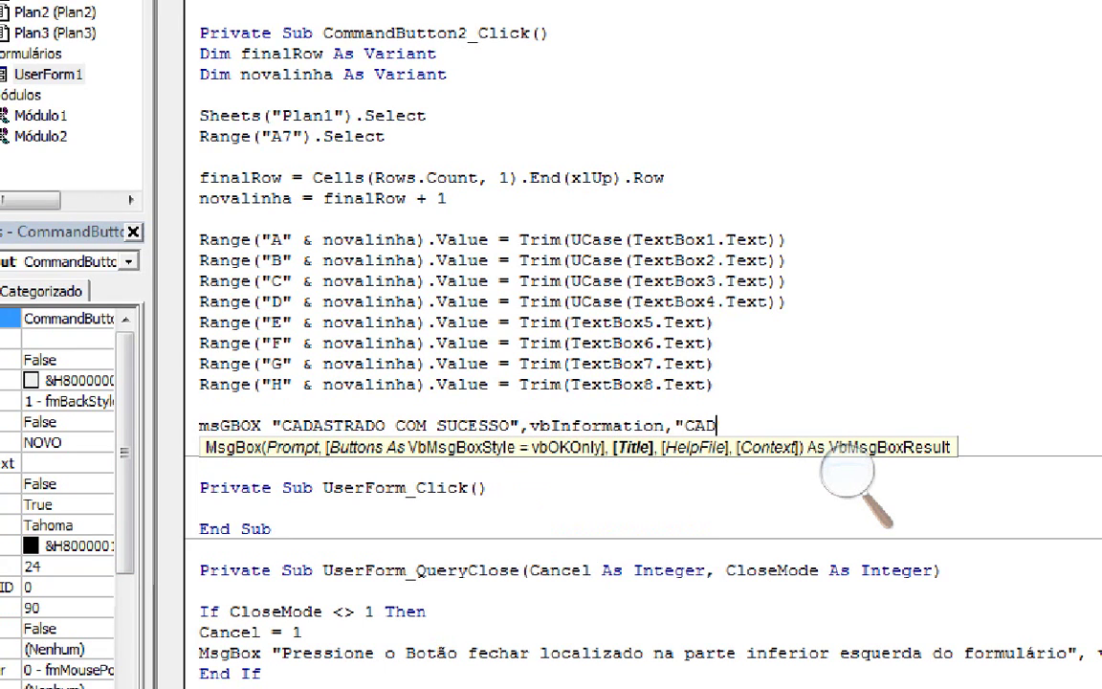
text(ASTRO")
key(Return)
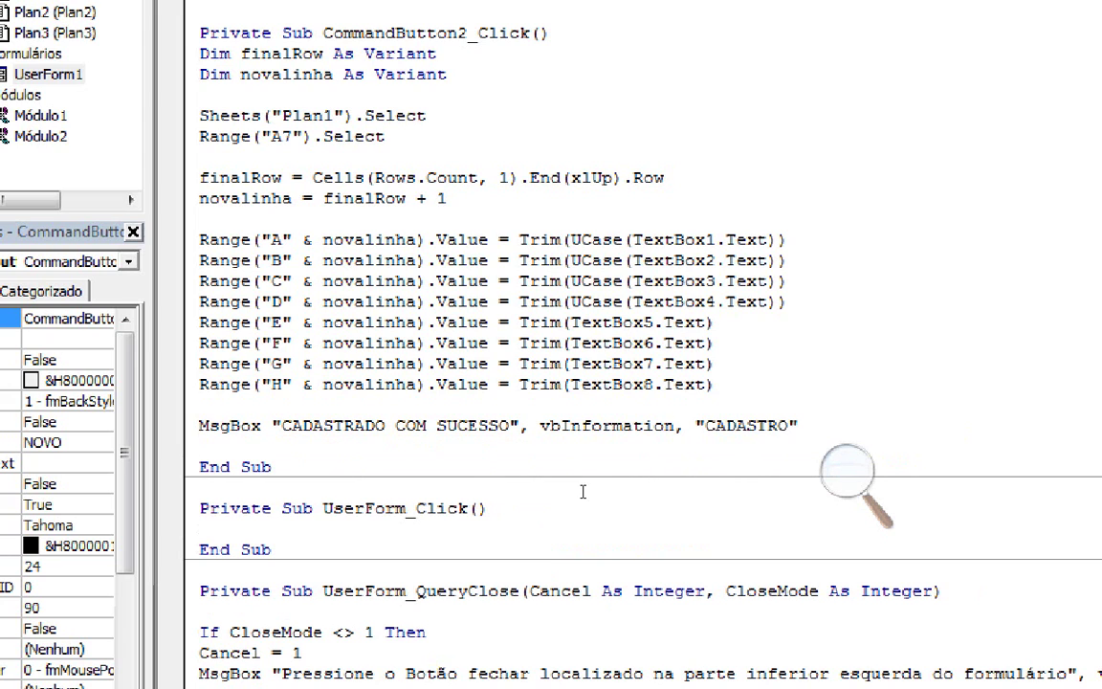
click(843, 469)
click(625, 497)
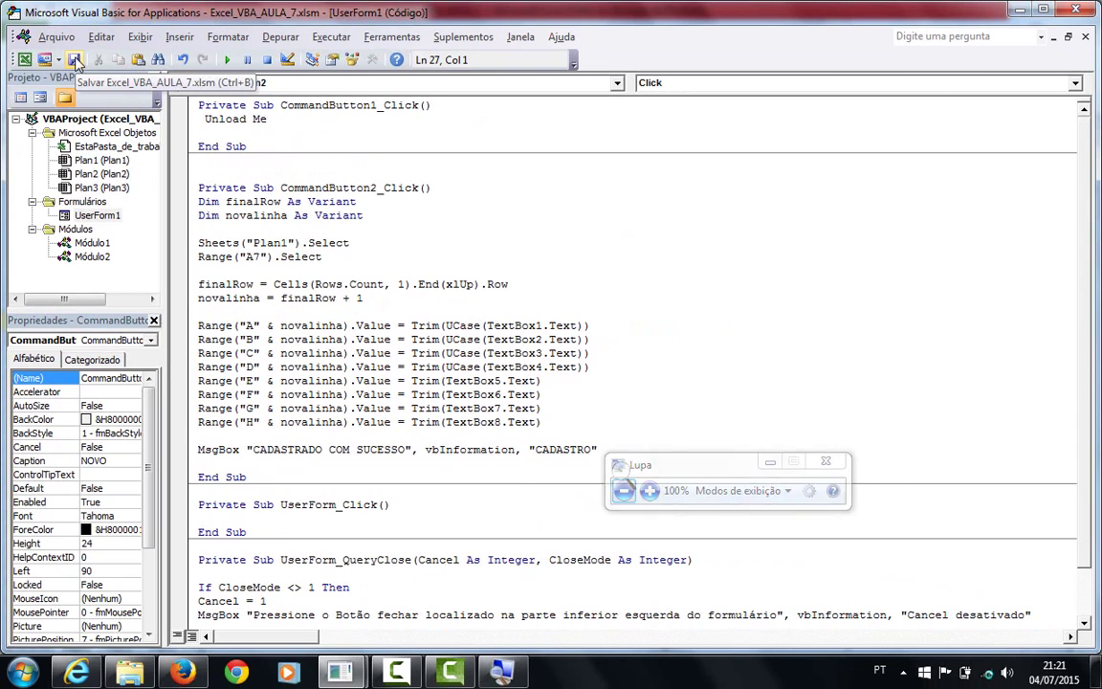
Back in Excel, verify Plan1's list ends at row 230 with row 231 empty, then return to A1
click(25, 60)
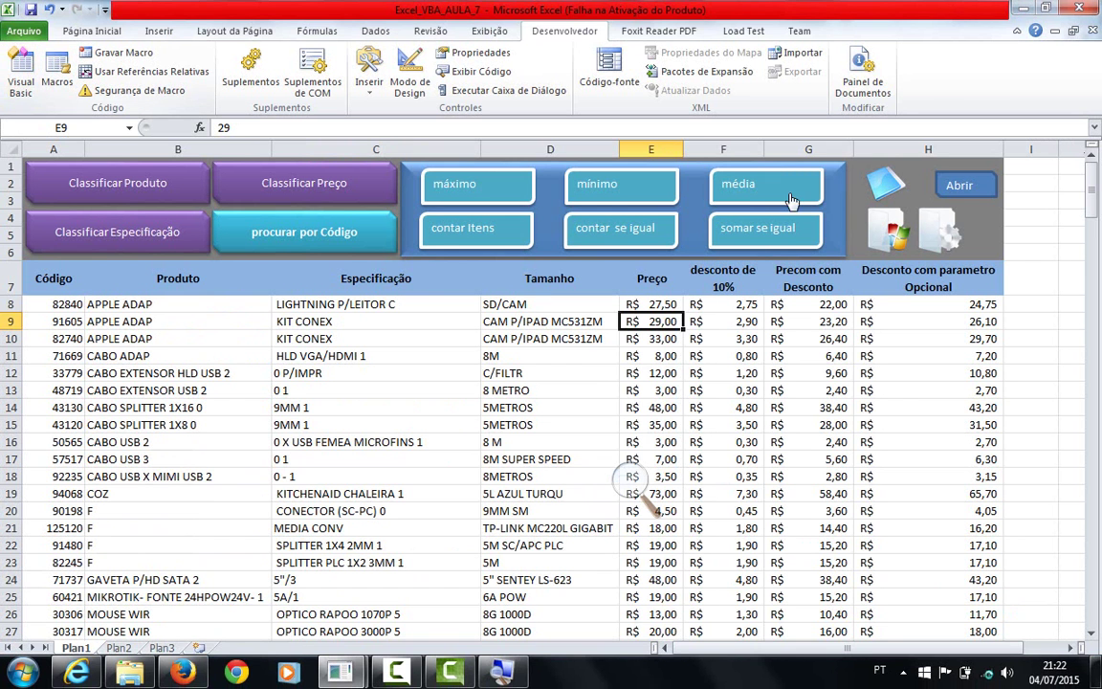
click(244, 340)
key(ctrl+Down)
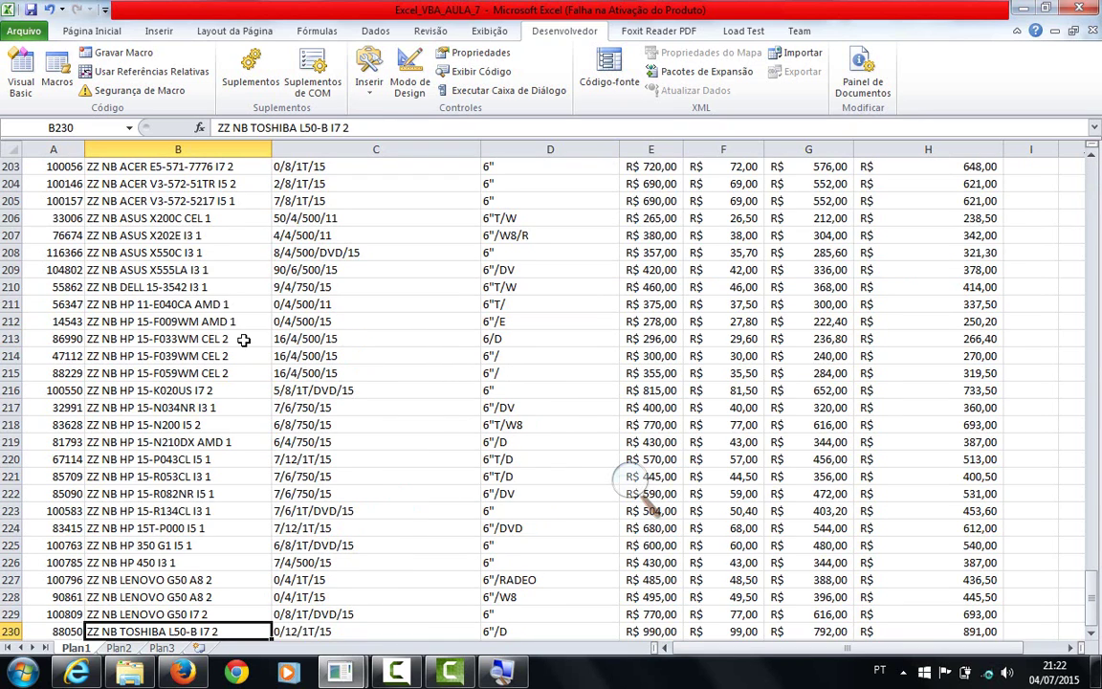
key(Left)
key(Down)
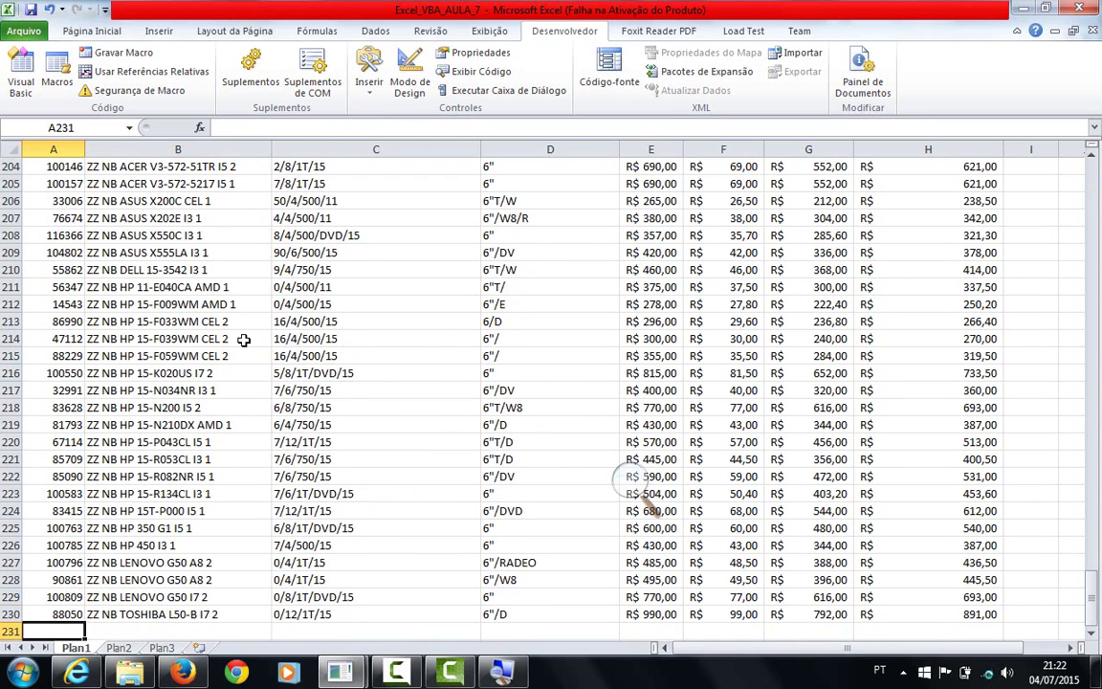
key(Up)
key(Down)
key(Up)
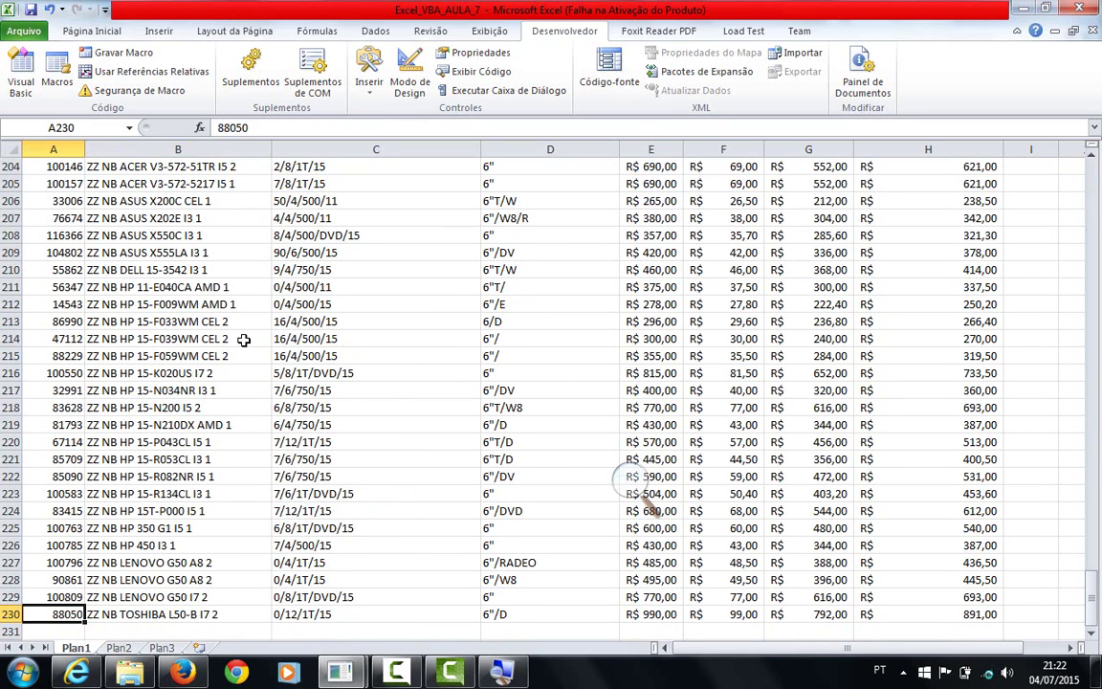
key(ctrl+Home)
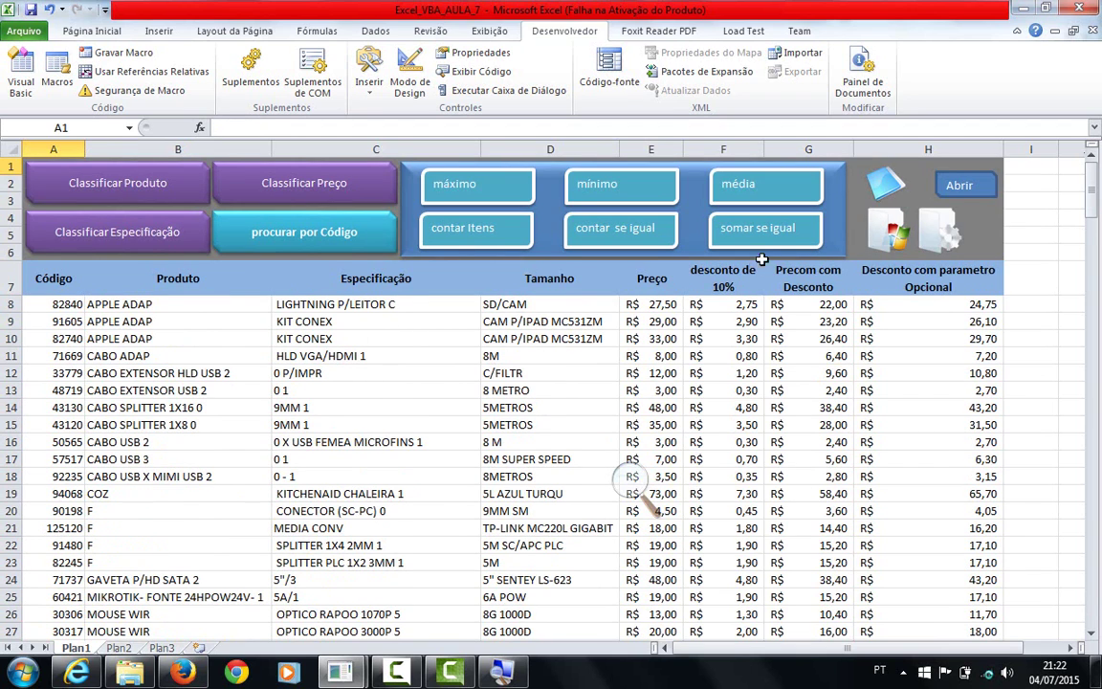
Open the product form and enter code aB456, product mouse, specification microsoft and size medio
click(961, 187)
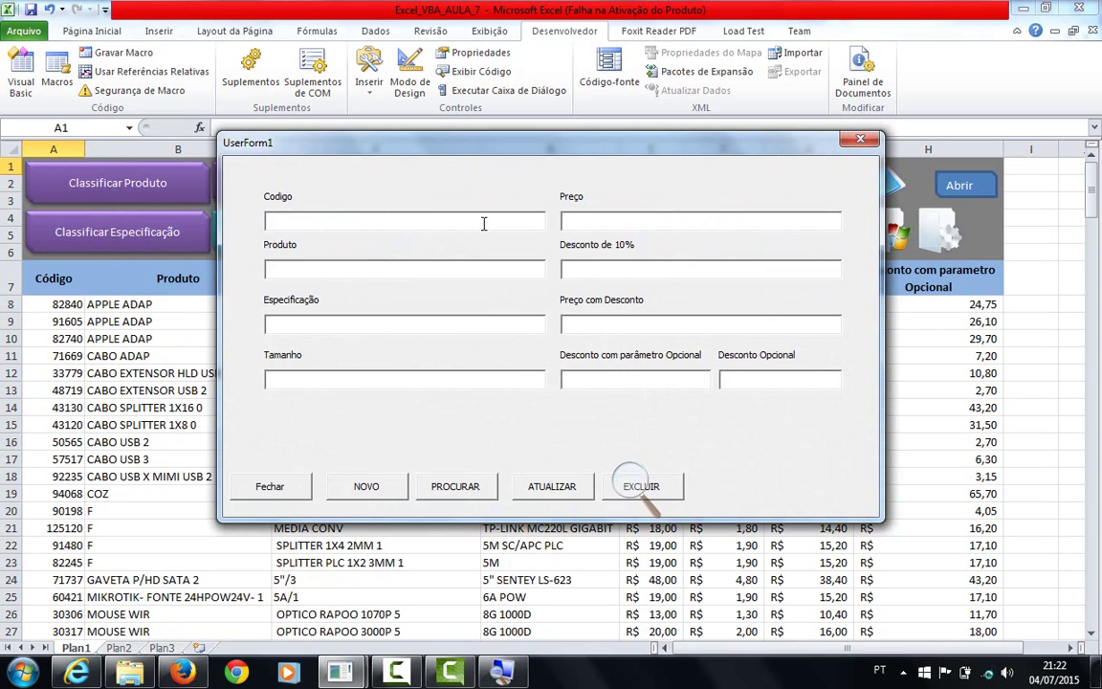
text(B456)
click(290, 266)
text(mouse)
key(BackSpace)
key(BackSpace)
key(BackSpace)
key(BackSpace)
key(BackSpace)
key(Caps_Lock)
text(mouse)
text(          micr)
click(332, 378)
text(medio)
text(50)
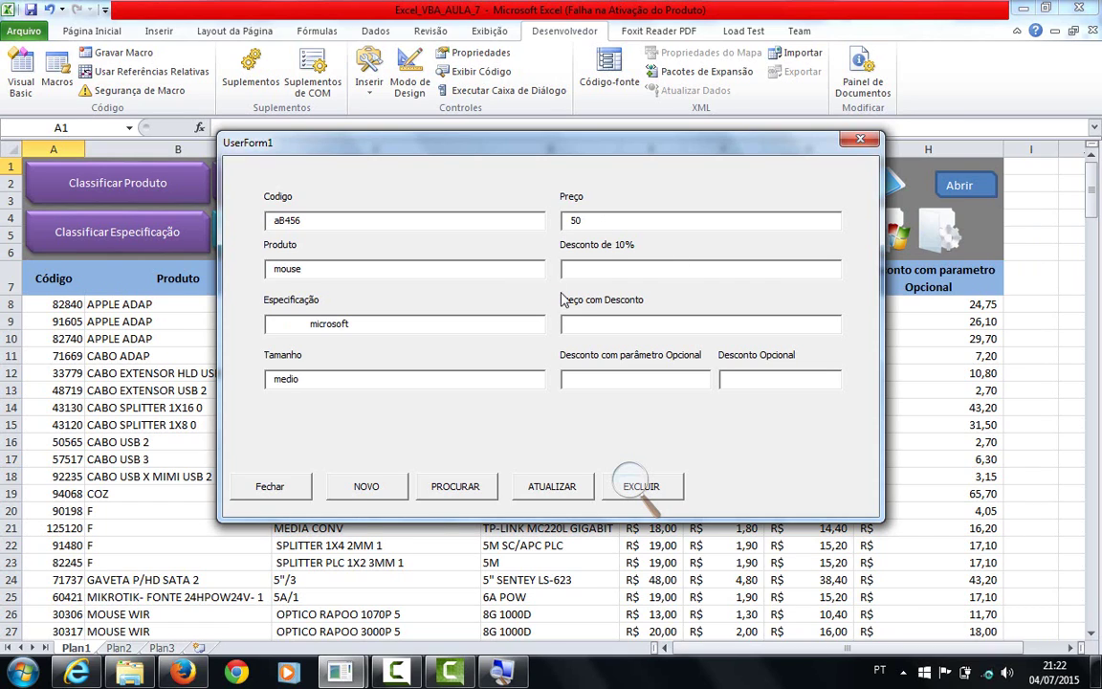
Fill the discount fields, getting the 45 discounted price and entering 120 as the optional discount
key(Tab)
text(10)
key(BackSpace)
key(BackSpace)
click(607, 323)
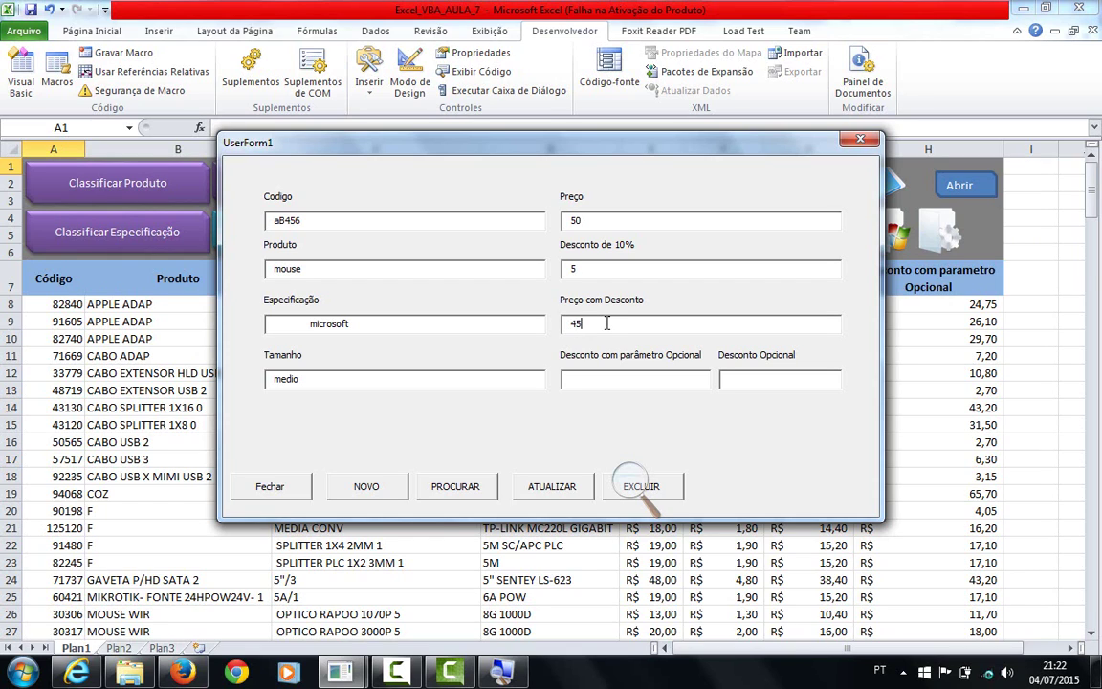
click(616, 378)
key(Tab)
text(1)
text(20)
click(674, 384)
Save the product with NOVO, acknowledge the success message, and close the form with Fechar
click(360, 484)
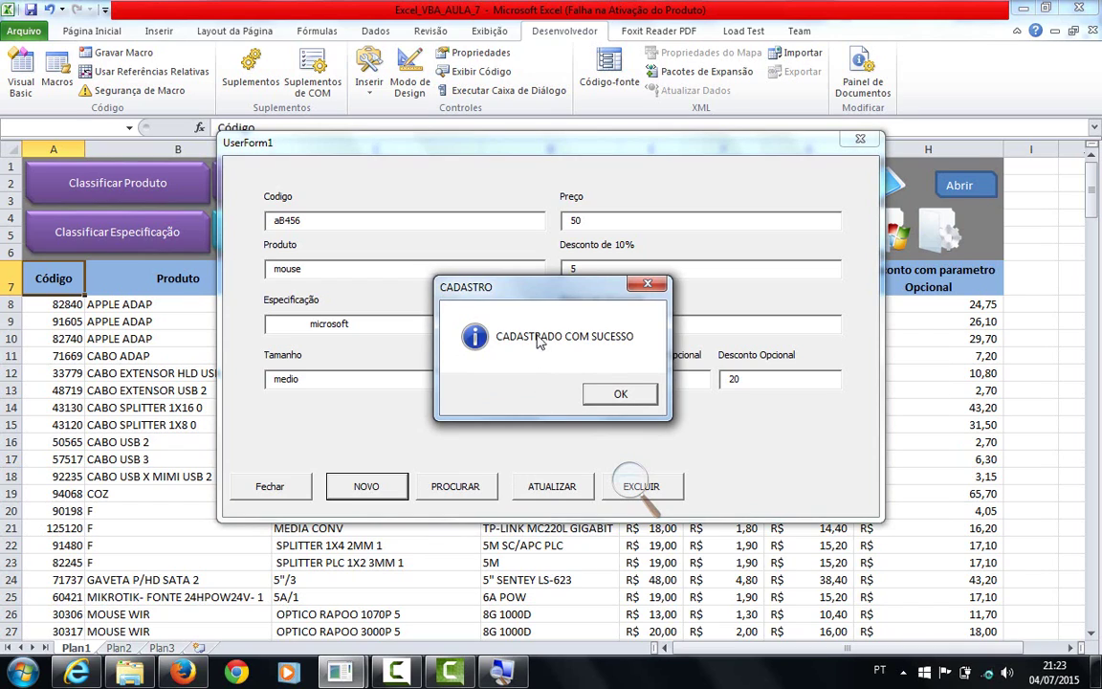
click(619, 397)
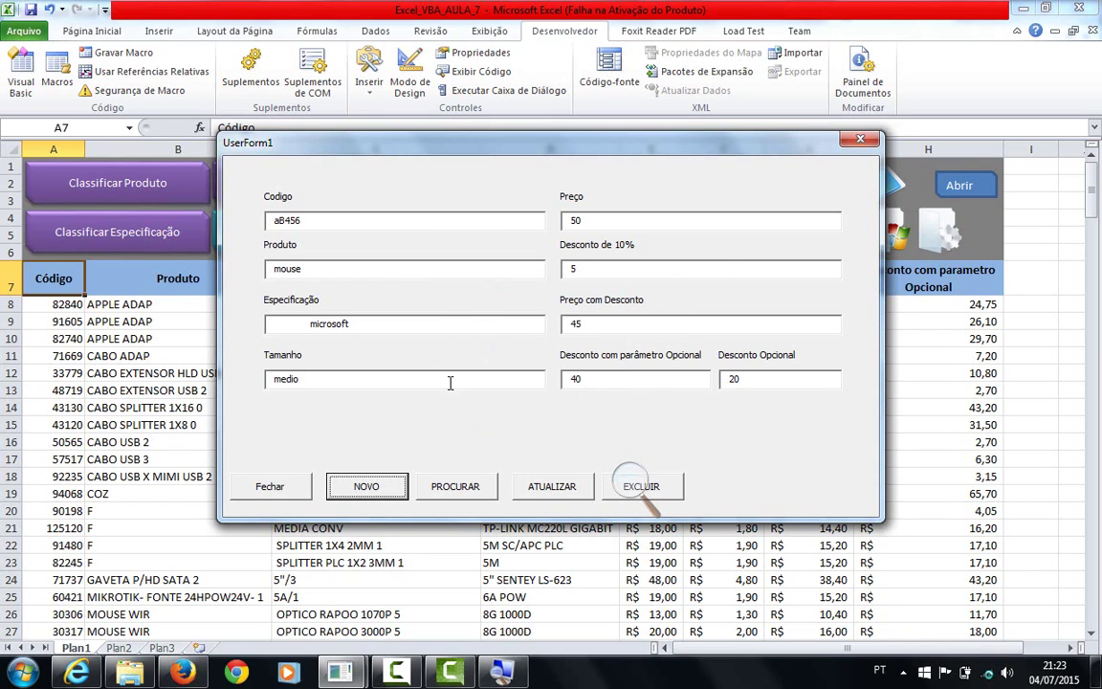
click(859, 140)
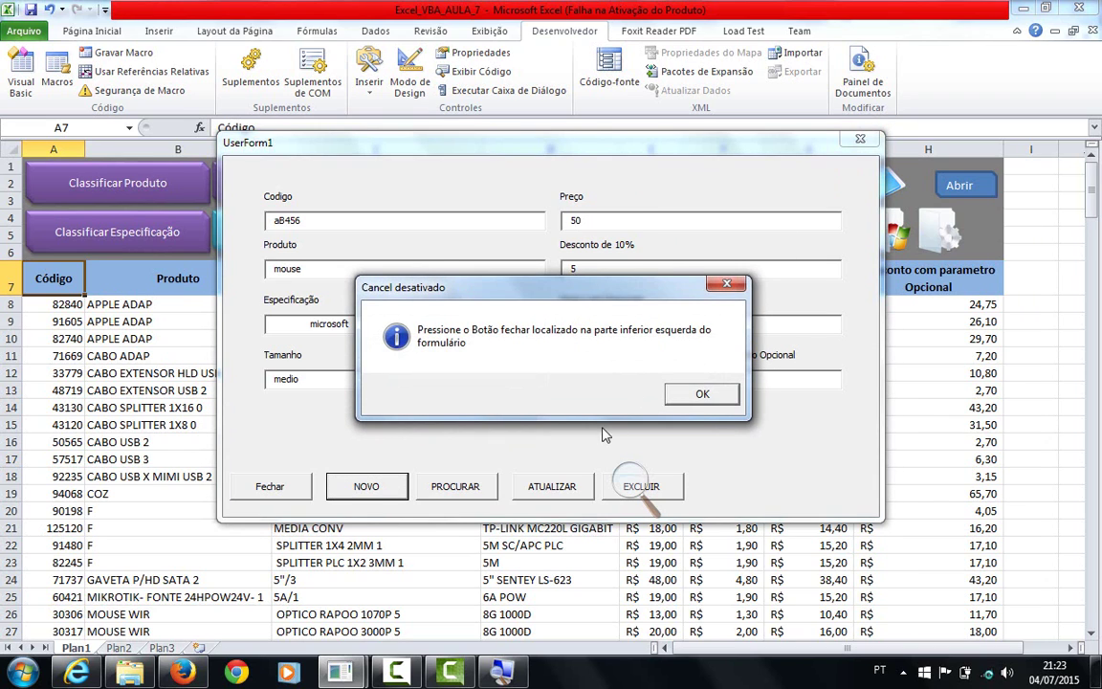
click(701, 394)
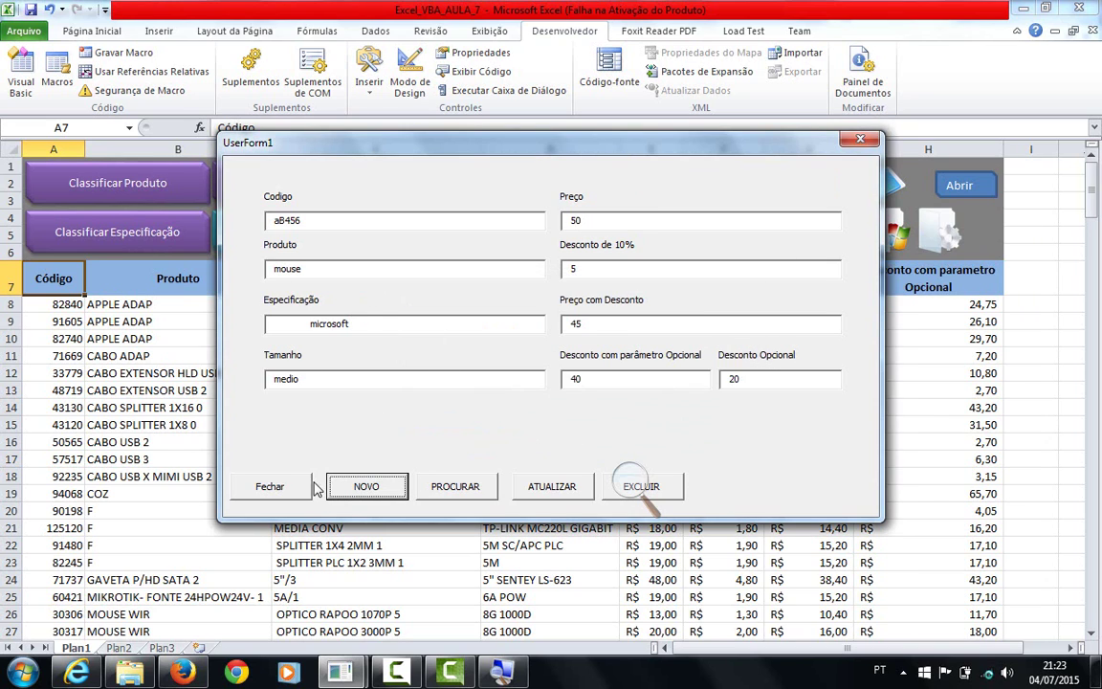
click(267, 484)
click(122, 463)
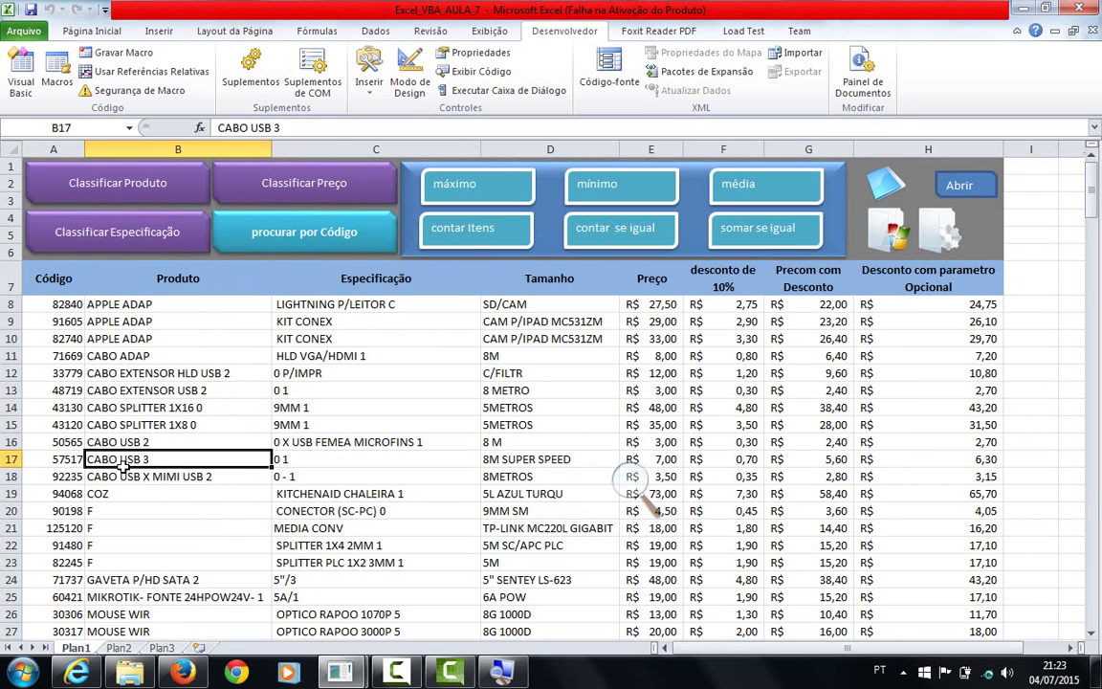
key(ctrl+Down)
key(Down)
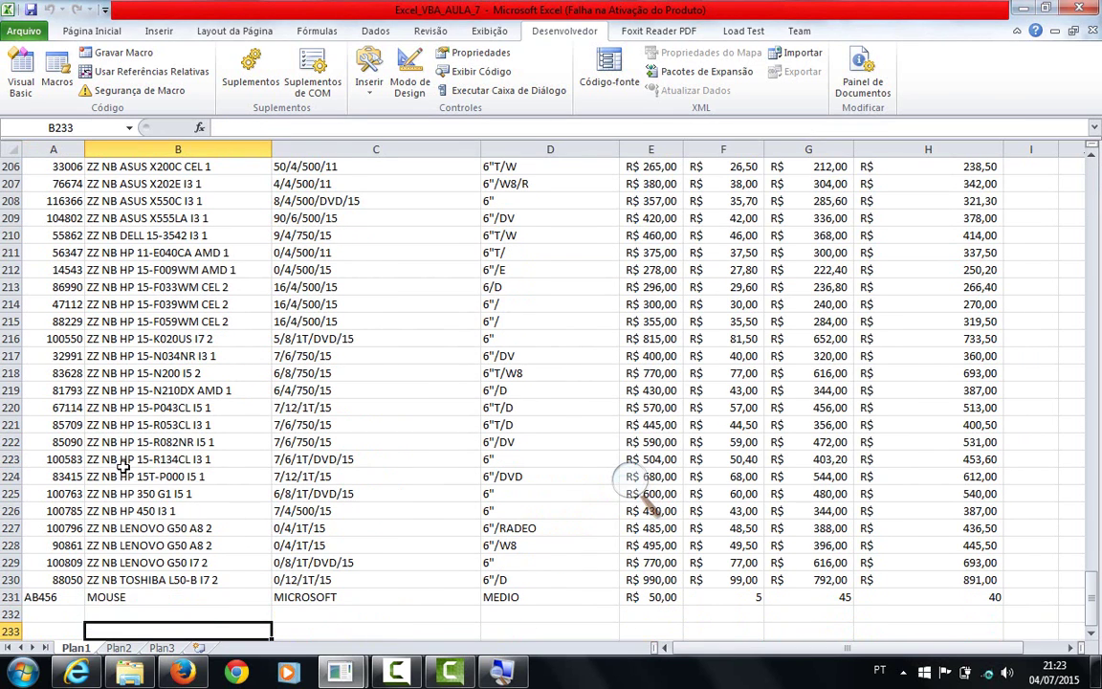
key(Up)
key(Left)
key(Right)
key(Right)
key(Right)
key(Right)
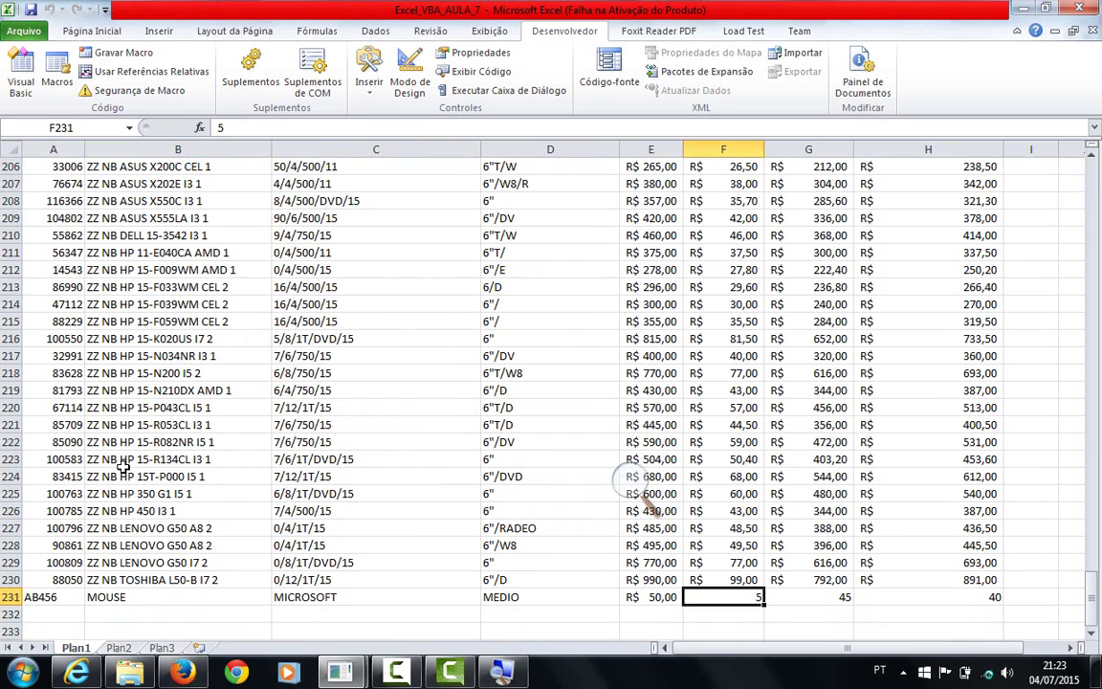
key(Left)
key(Left)
key(Left)
key(Left)
key(Left)
key(Right)
key(Right)
key(Right)
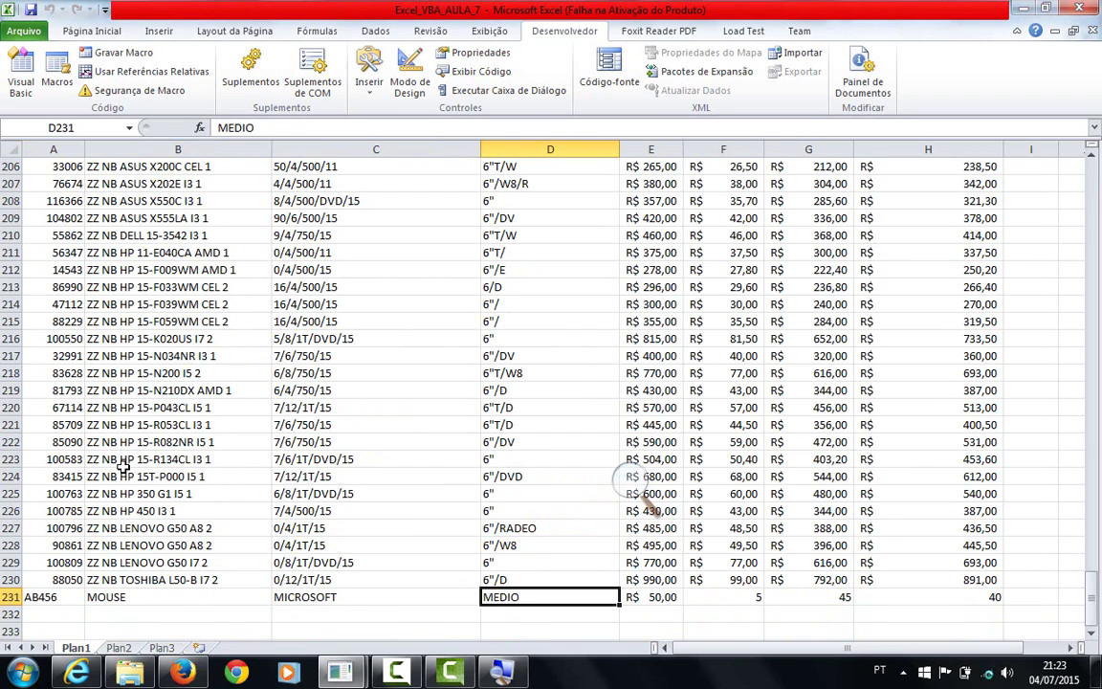
key(Left)
key(Left)
key(Left)
key(Right)
key(Right)
key(Right)
key(Right)
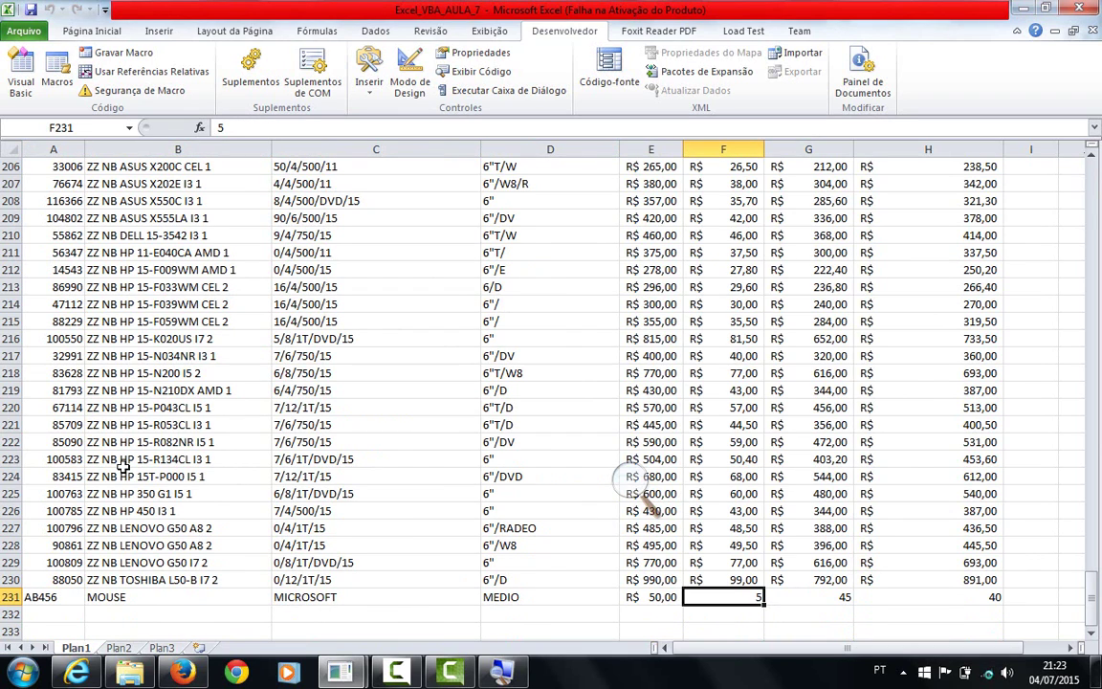
key(ctrl+Right)
key(ctrl+Left)
key(ctrl+Left)
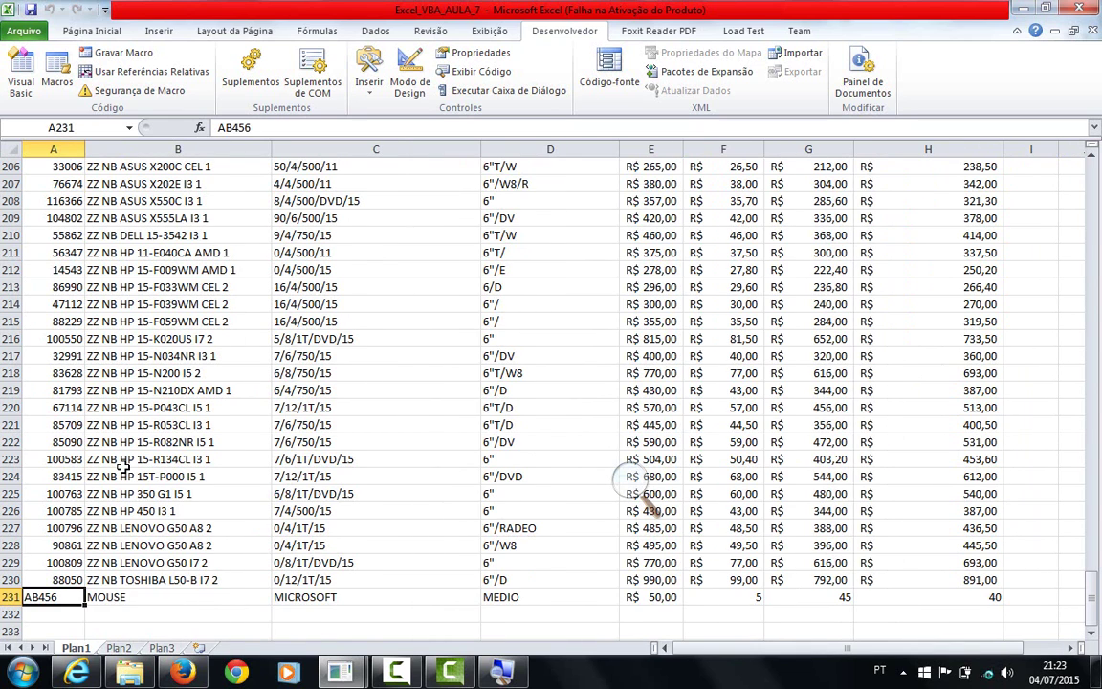
key(Right)
key(Right)
key(Right)
key(Left)
key(Left)
key(Left)
key(ctrl+Up)
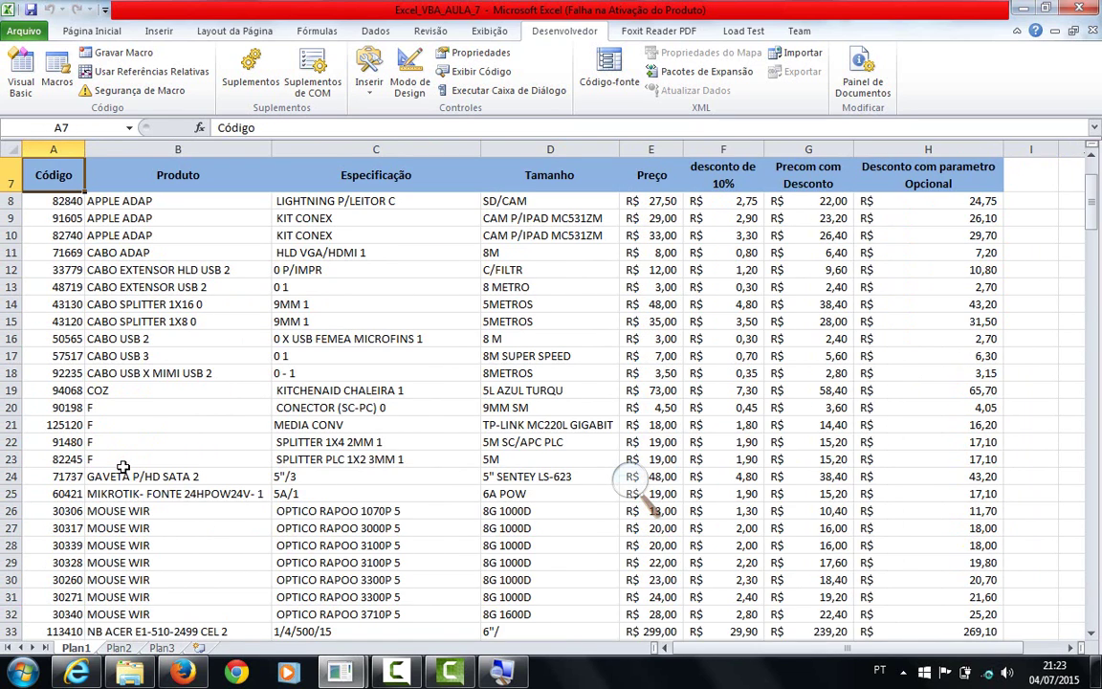
key(Up)
key(Up)
key(Up)
key(Up)
key(Up)
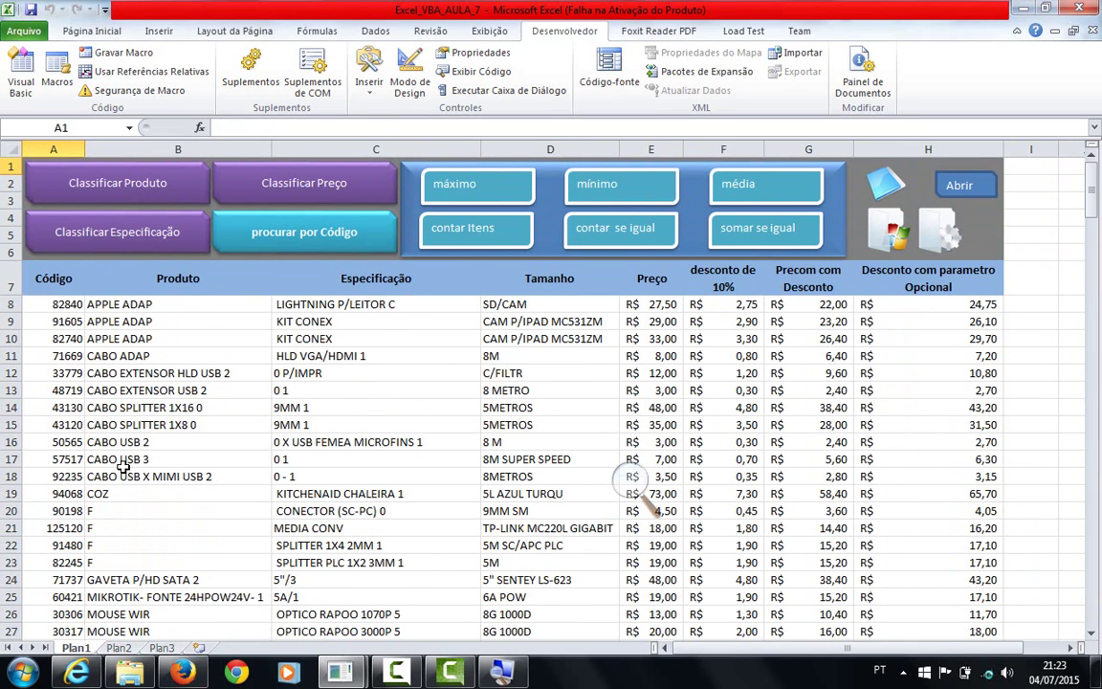